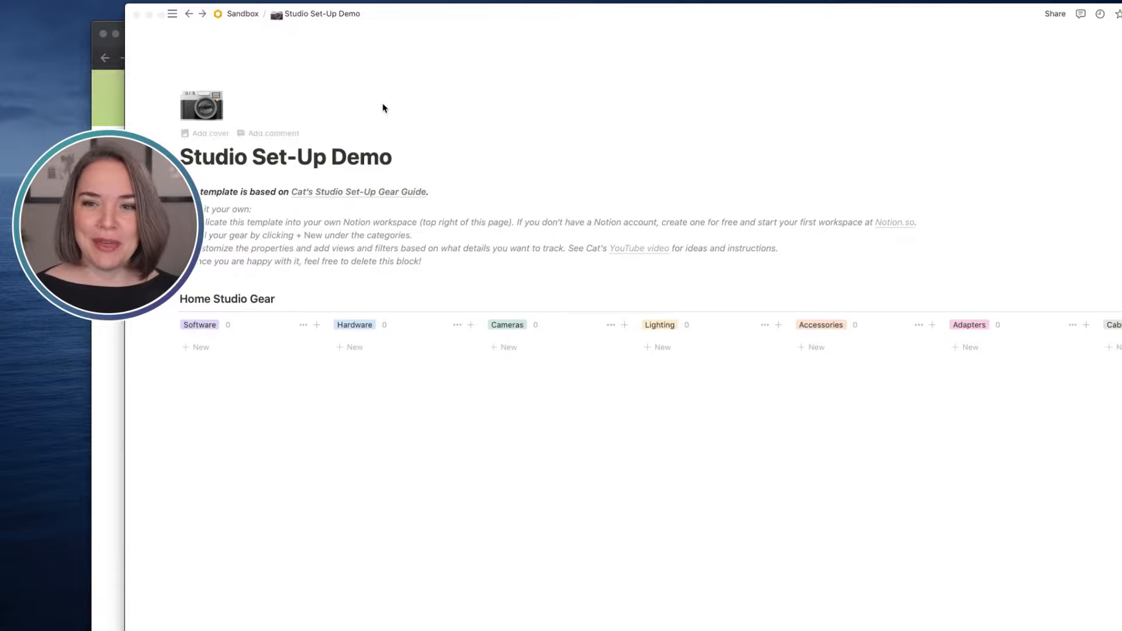
# Switch to the browser and copy the web address of the Sony ZV-E10 product page
pyautogui.click(102, 523)
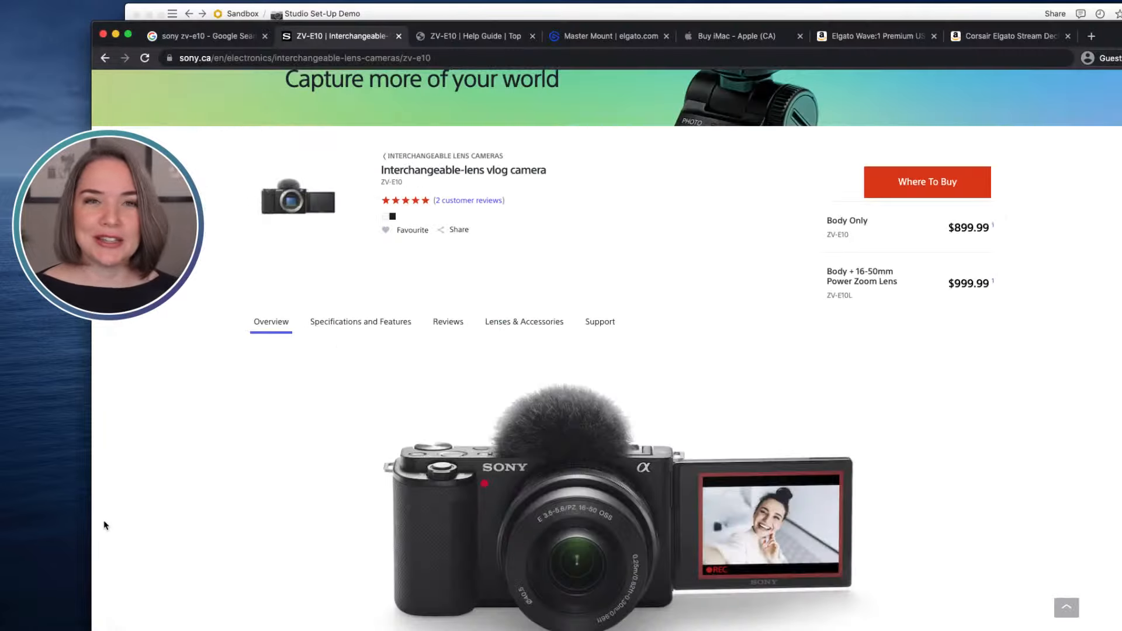
pyautogui.click(906, 13)
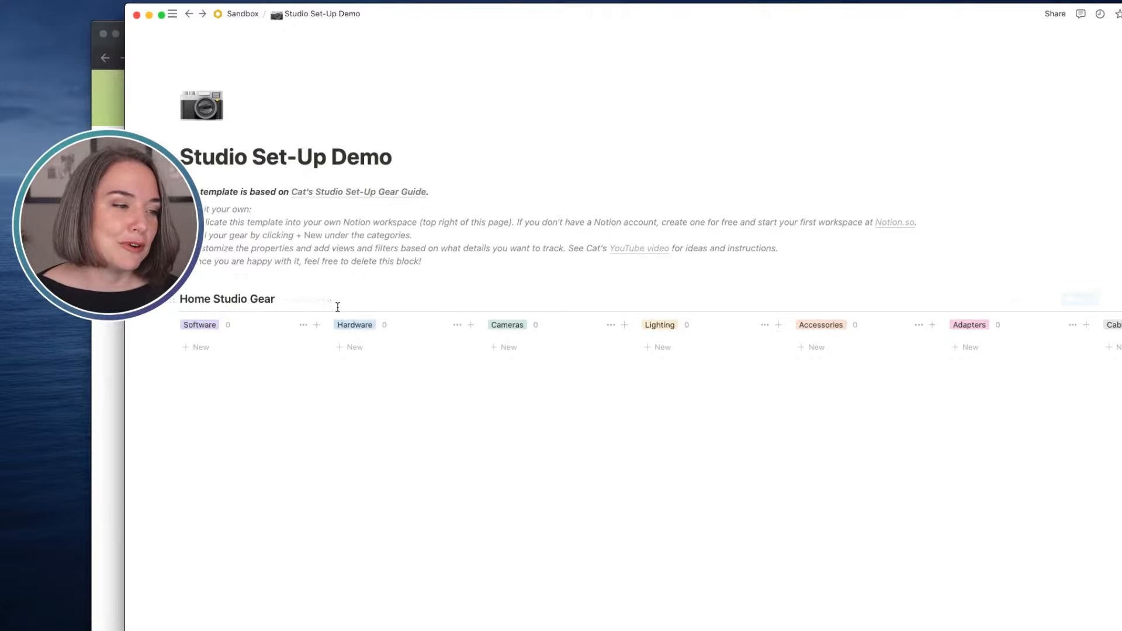
pyautogui.press('super+Tab')
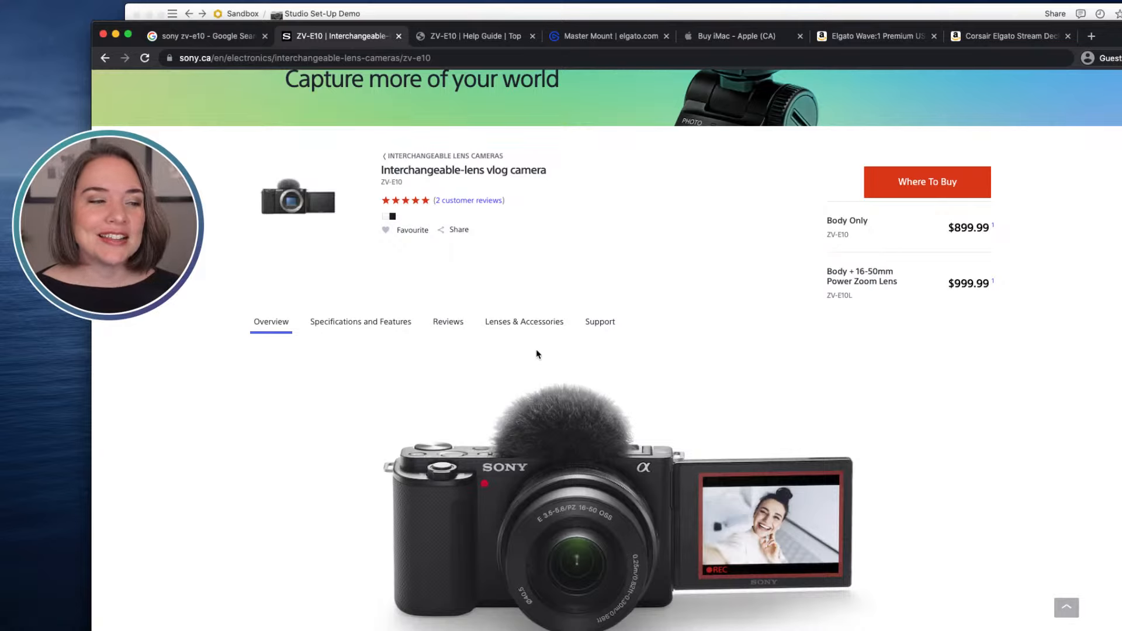
pyautogui.scroll(-2, 534, 354)
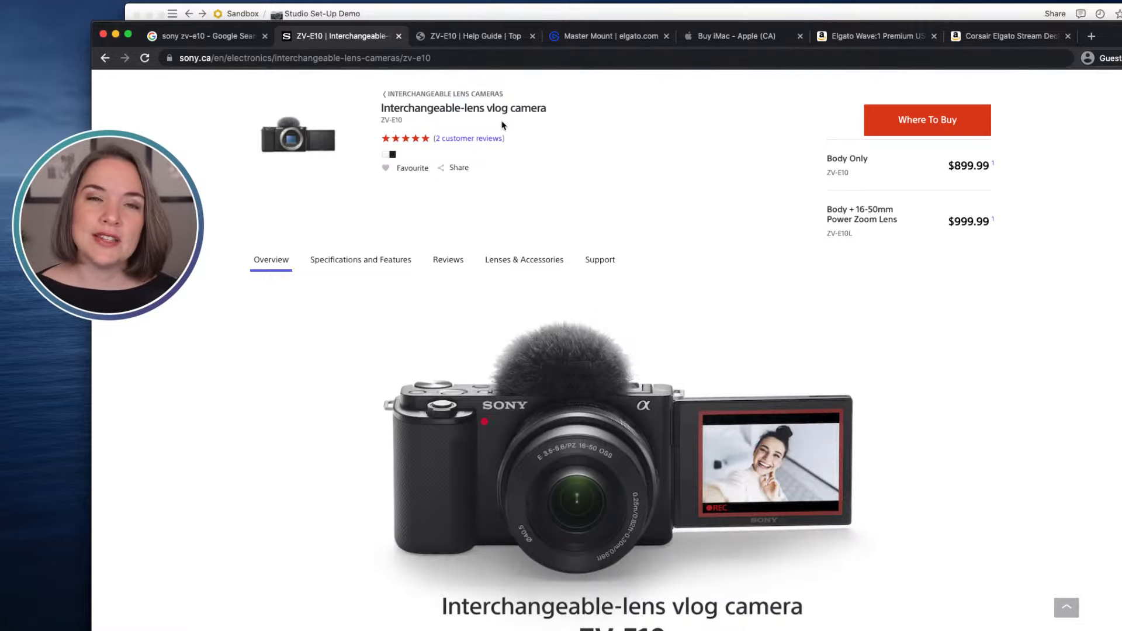
pyautogui.click(466, 59)
pyautogui.press('super+c')
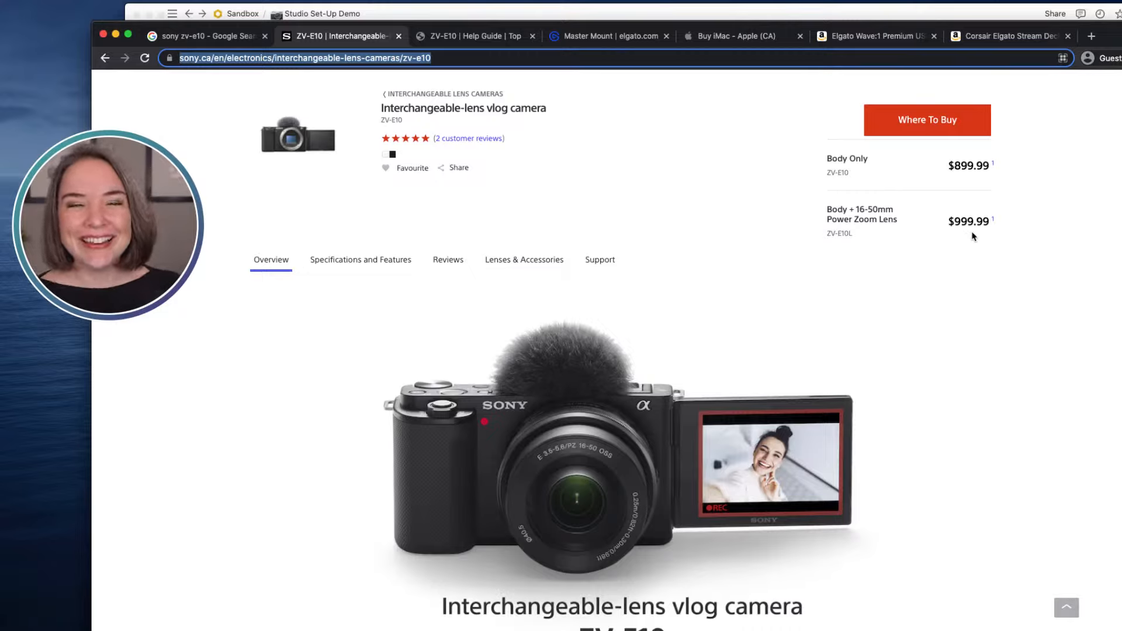
# Return to the Notion gear board and add an entry named Sony ZV-E10 to the Cameras category
pyautogui.click(770, 15)
pyautogui.click(507, 347)
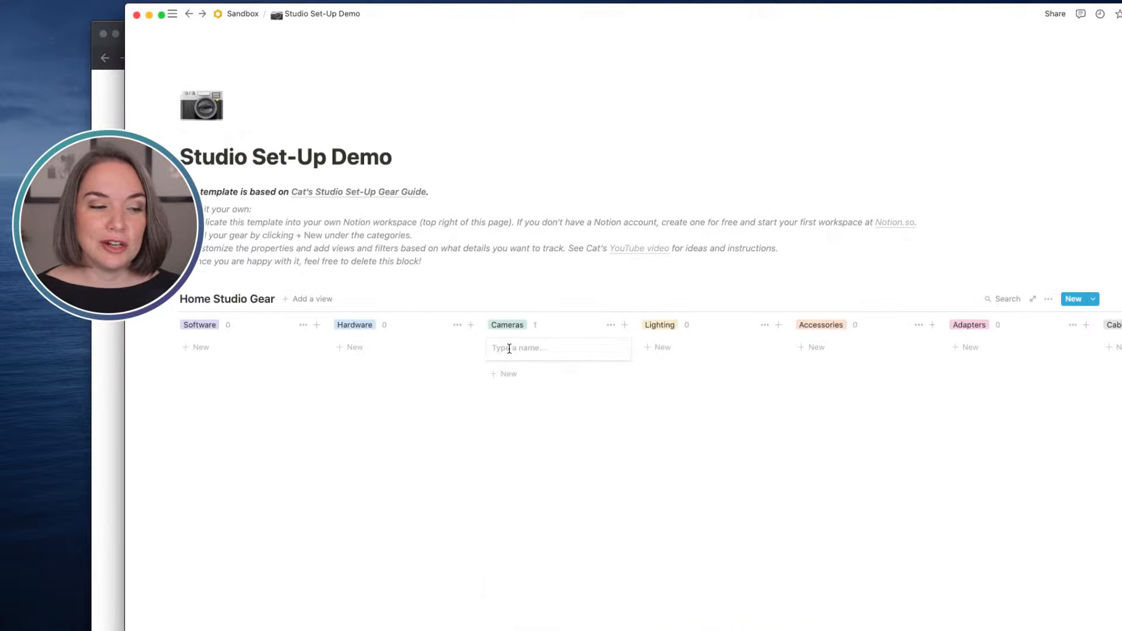
pyautogui.write('S')
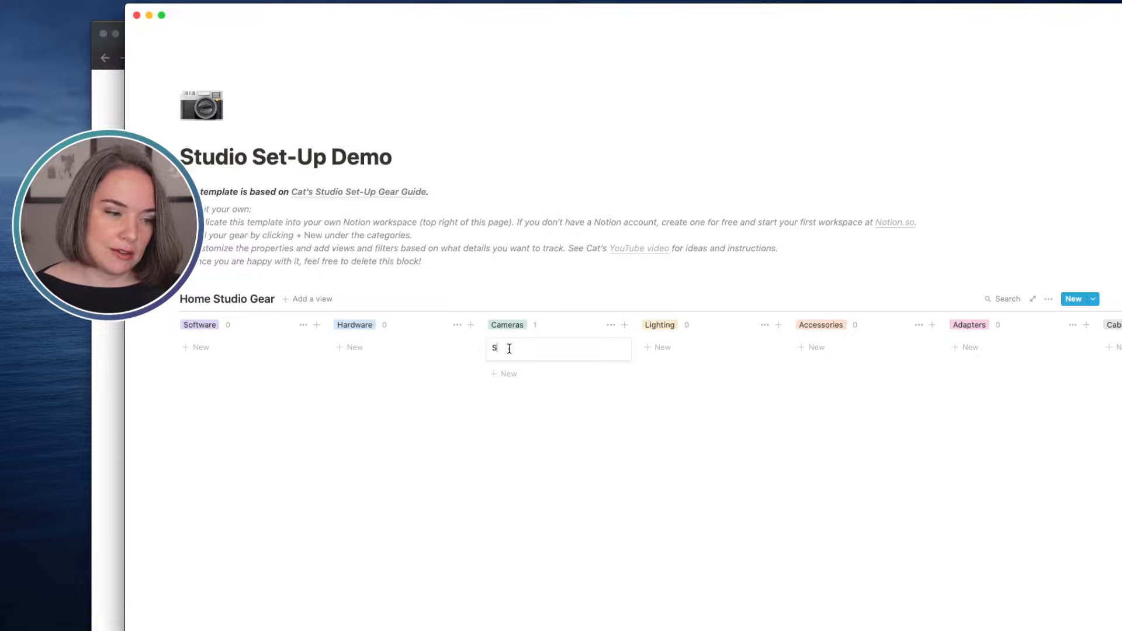
pyautogui.write('ony')
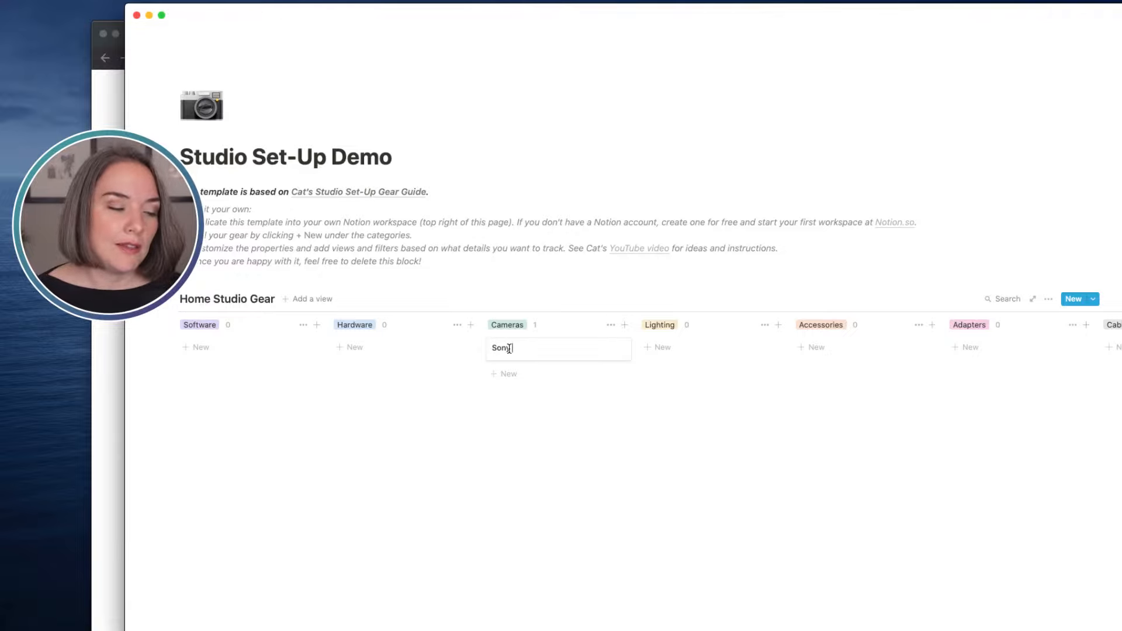
pyautogui.write(' ZV-E10')
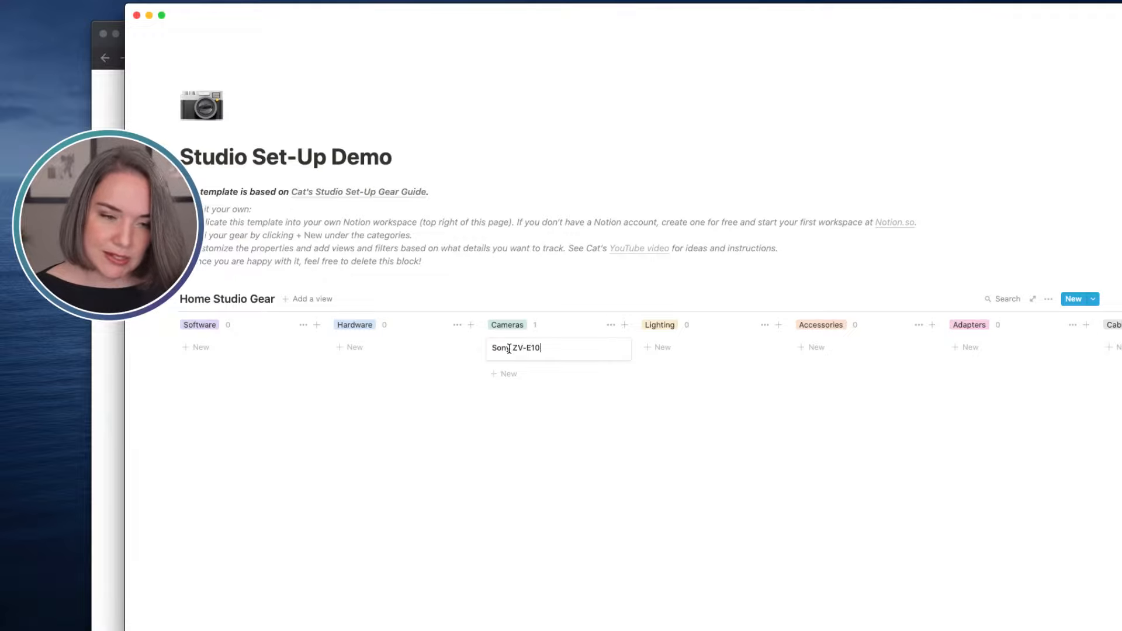
pyautogui.press('Return')
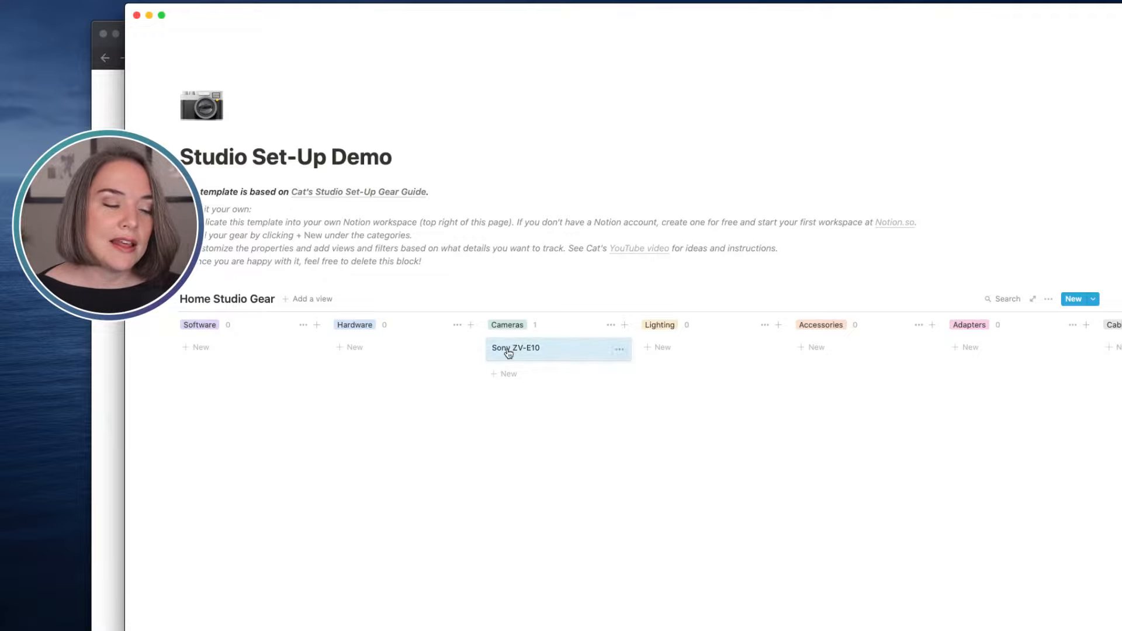
# Open the Sony ZV-E10 entry and set its brand to Sony, status to Wish List and priority to three stars
pyautogui.click(519, 350)
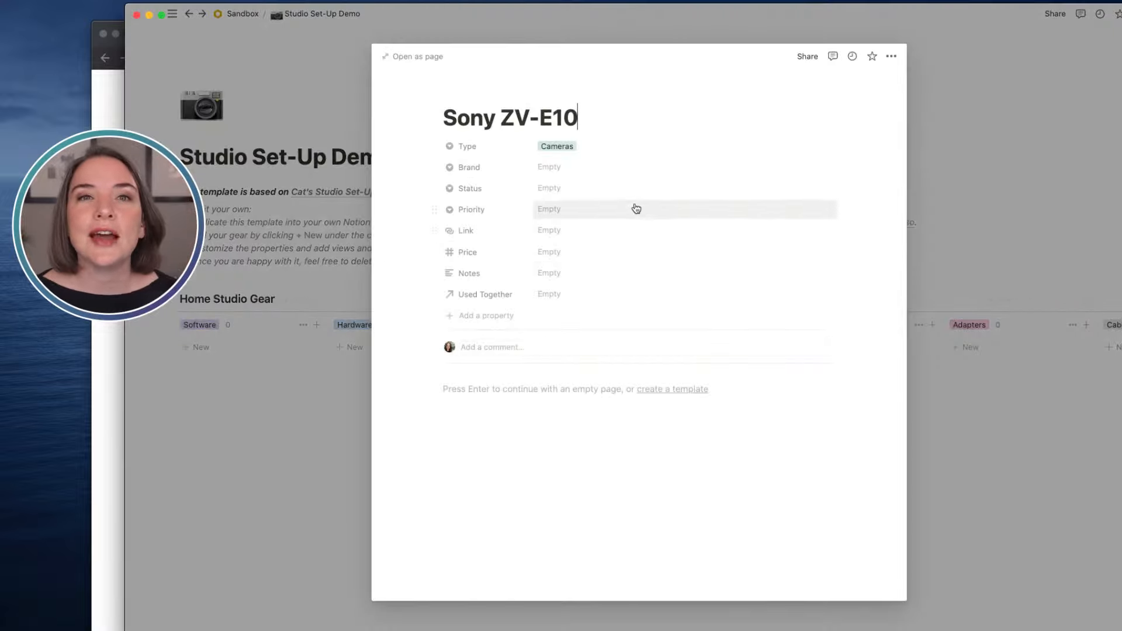
pyautogui.click(562, 170)
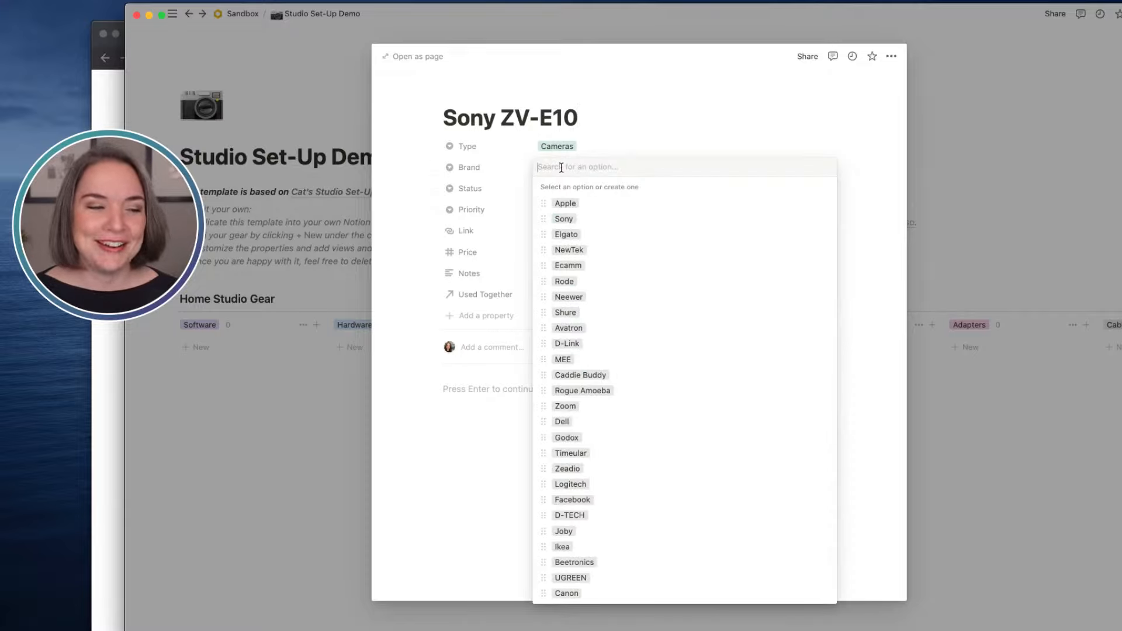
pyautogui.click(564, 219)
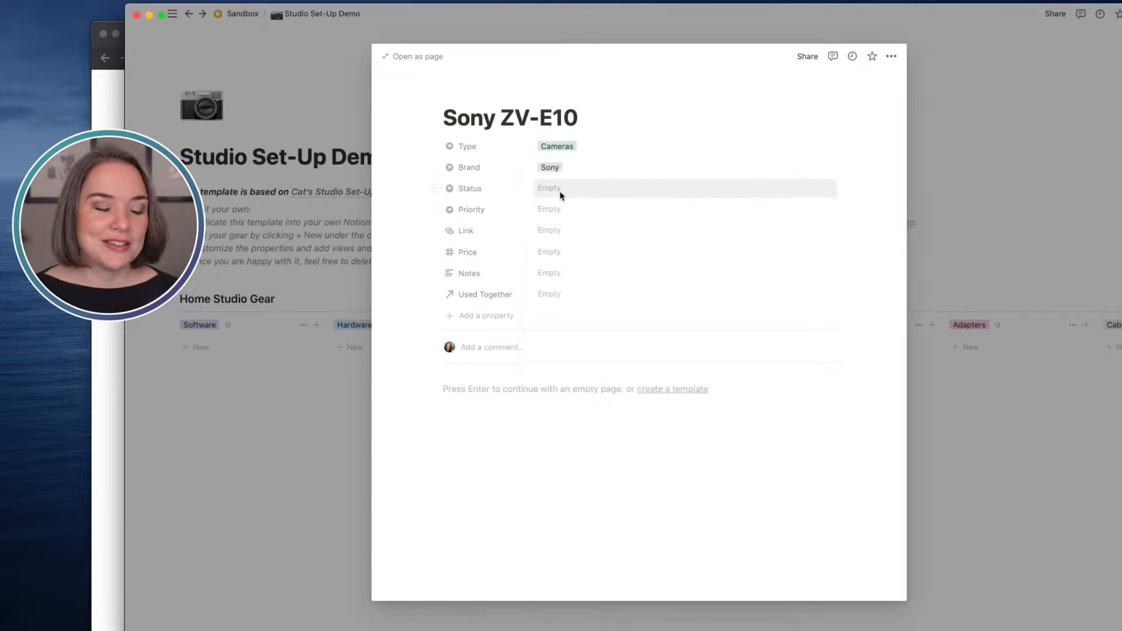
pyautogui.click(559, 193)
pyautogui.click(574, 220)
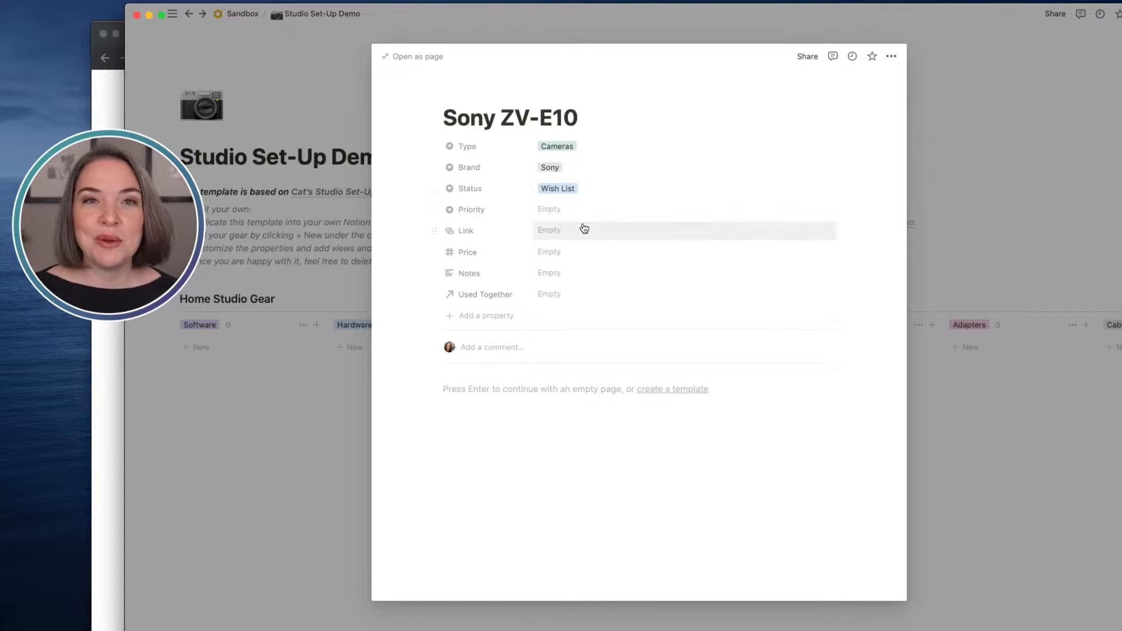
pyautogui.click(562, 210)
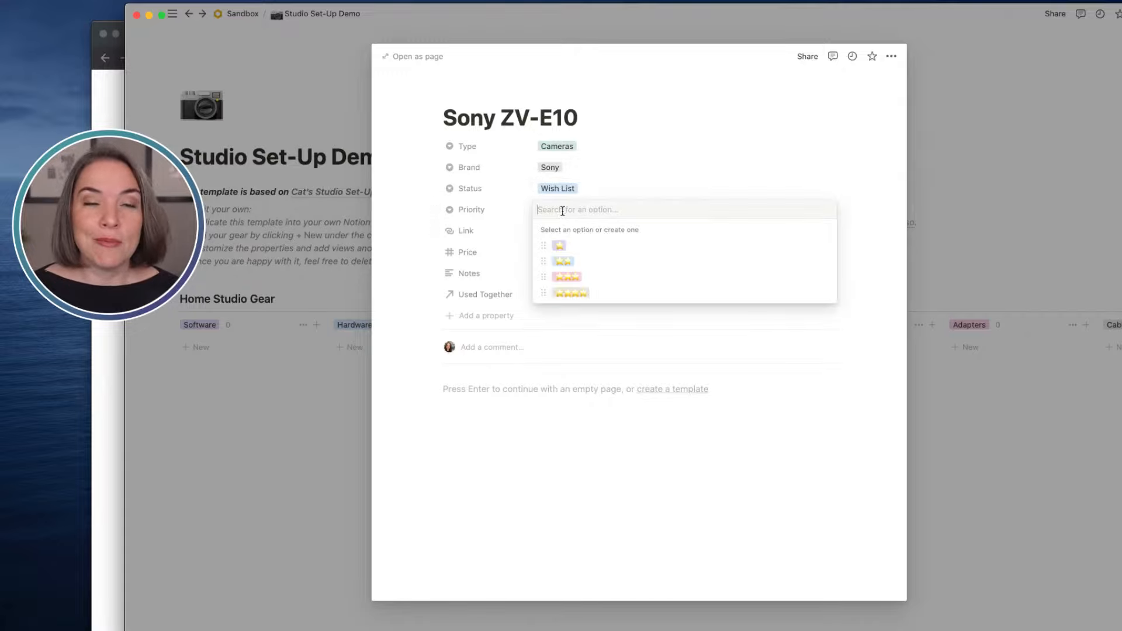
pyautogui.click(575, 282)
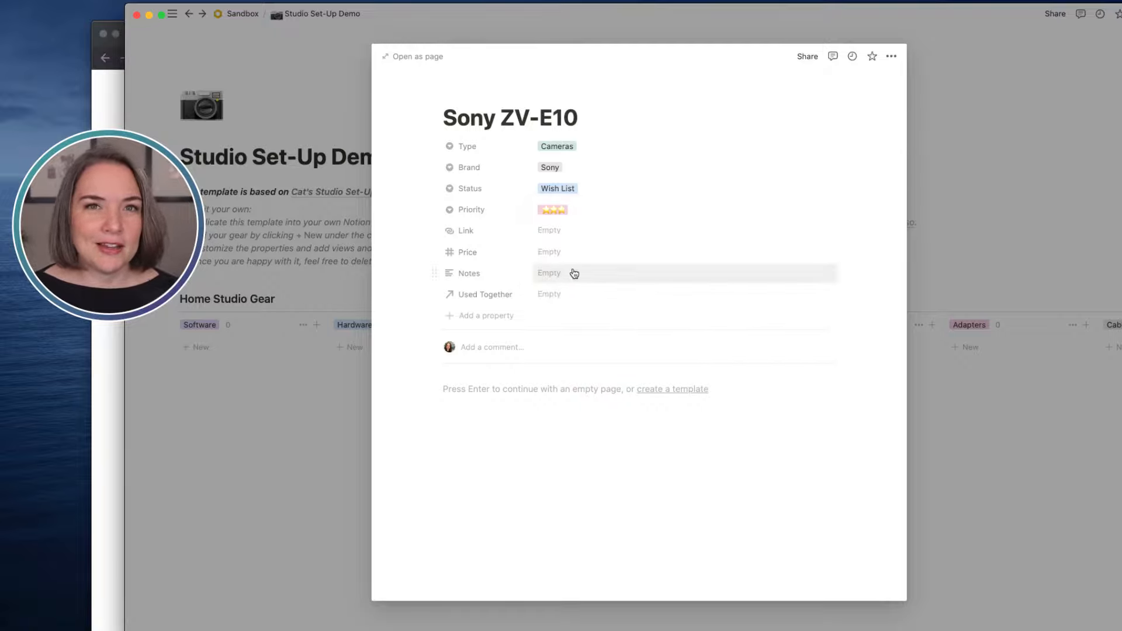
# Paste the copied Sony product address as the entry's link and set its price to 999
pyautogui.click(564, 235)
pyautogui.press('super+v')
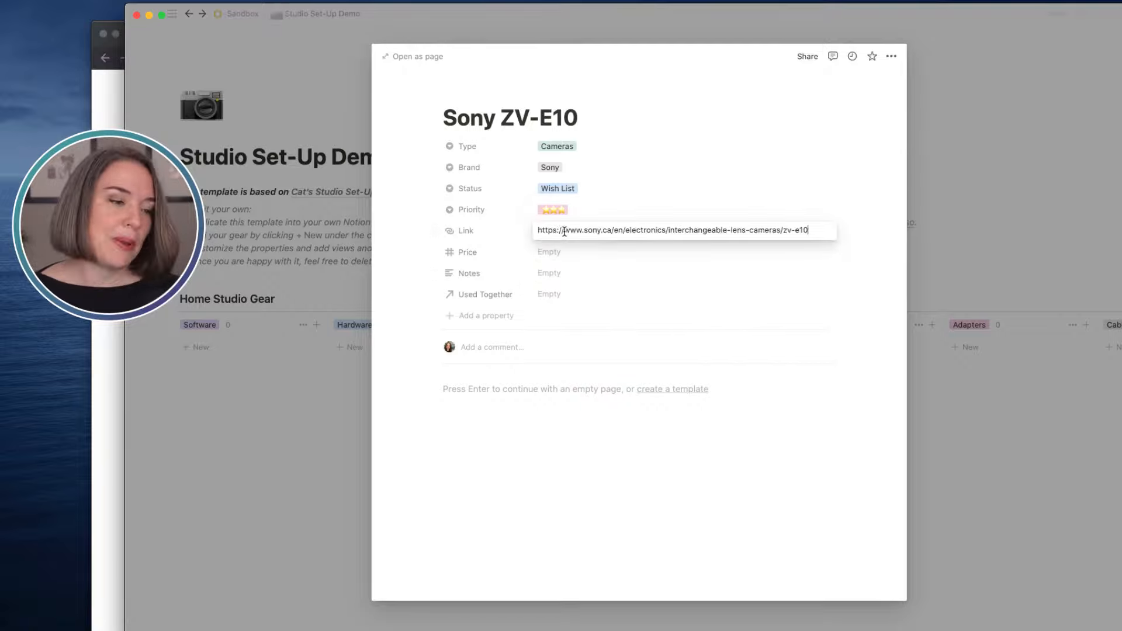
pyautogui.click(864, 240)
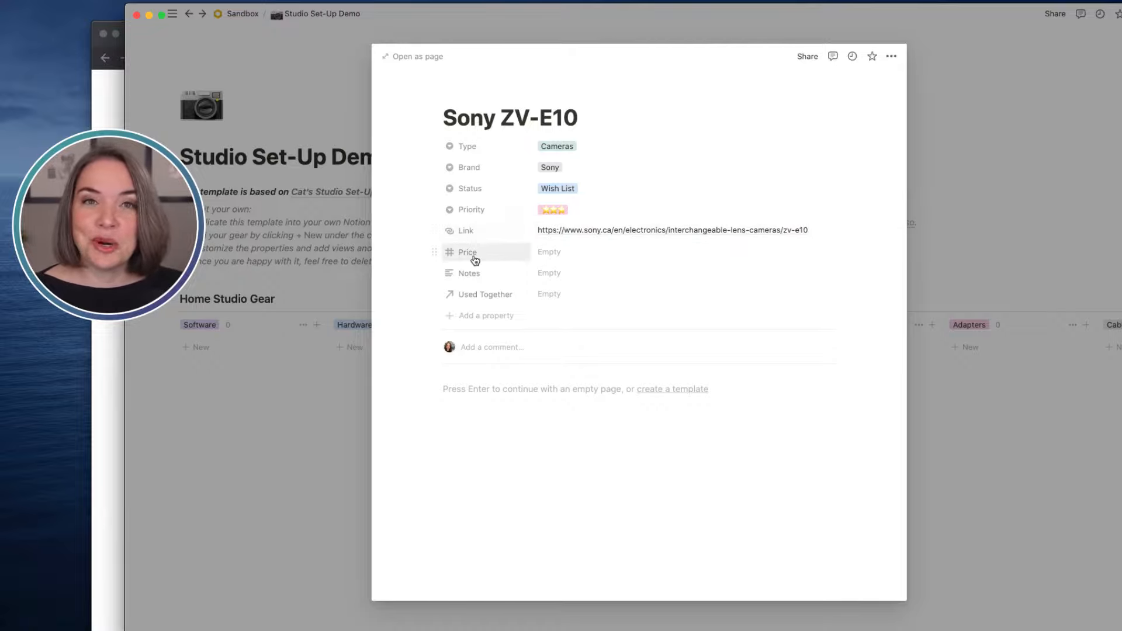
pyautogui.click(449, 392)
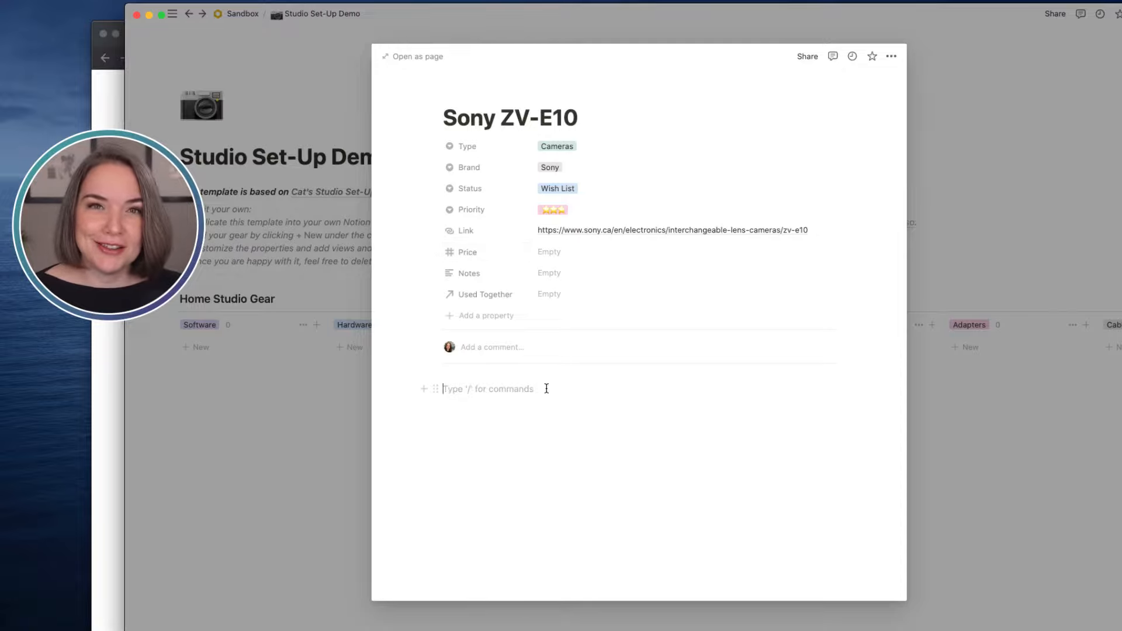
pyautogui.click(552, 253)
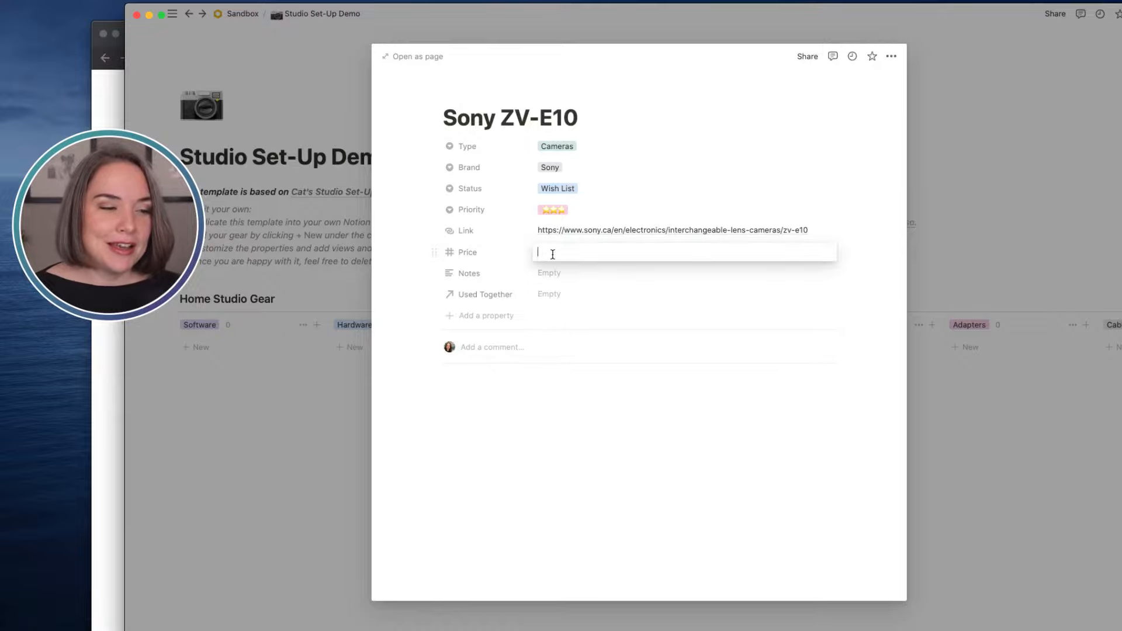
pyautogui.write('999')
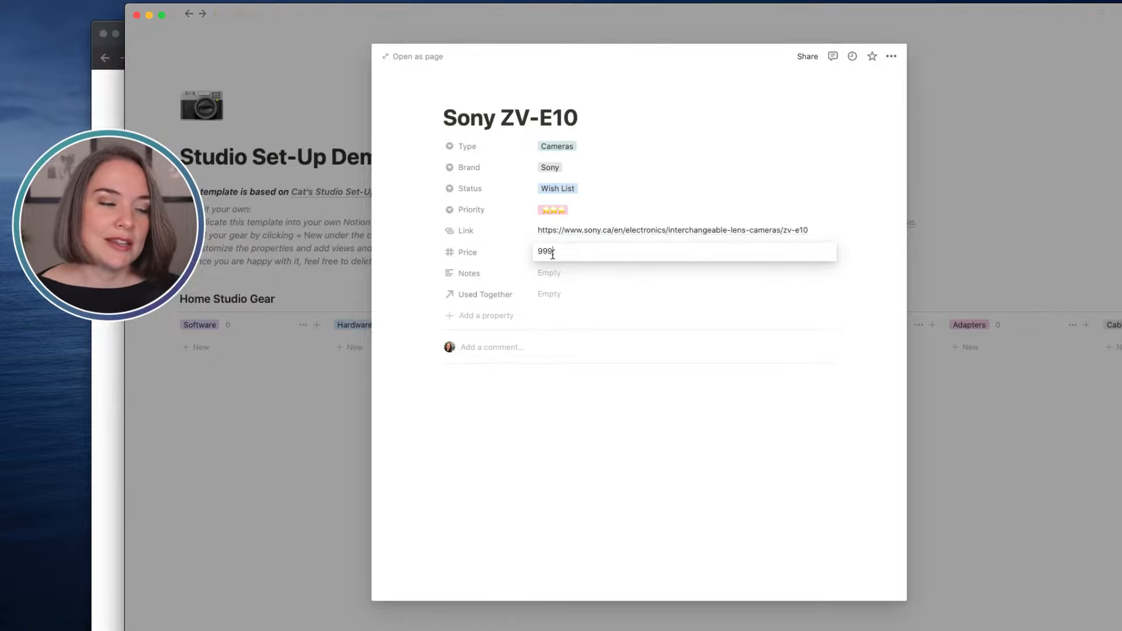
pyautogui.press('Tab')
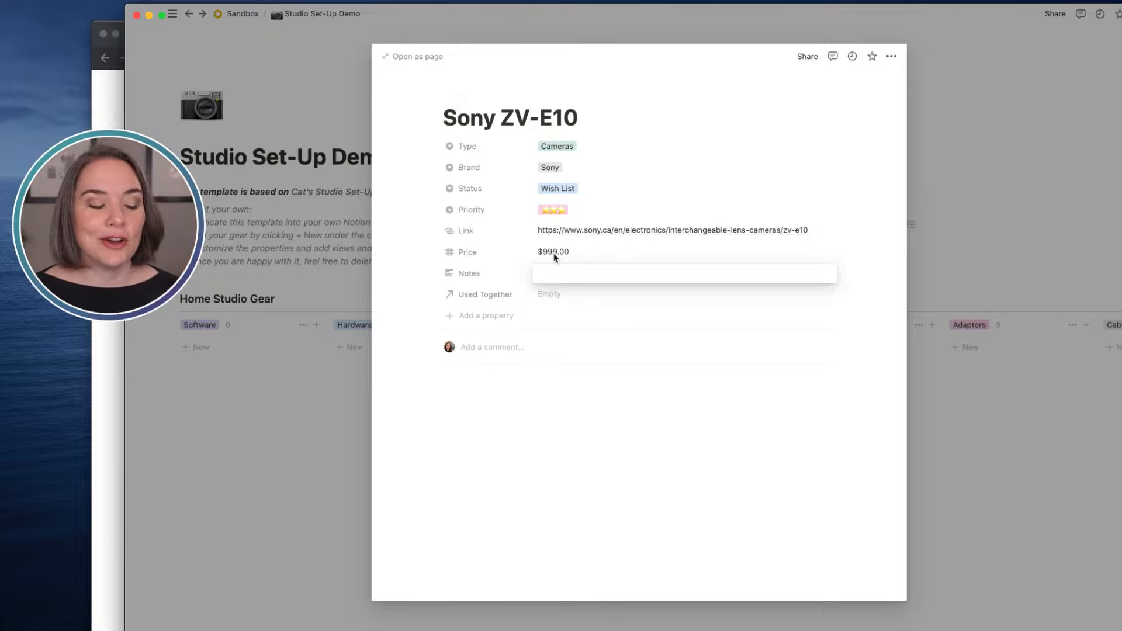
# Change the number format of the Price property to Euro
pyautogui.click(476, 254)
pyautogui.click(479, 257)
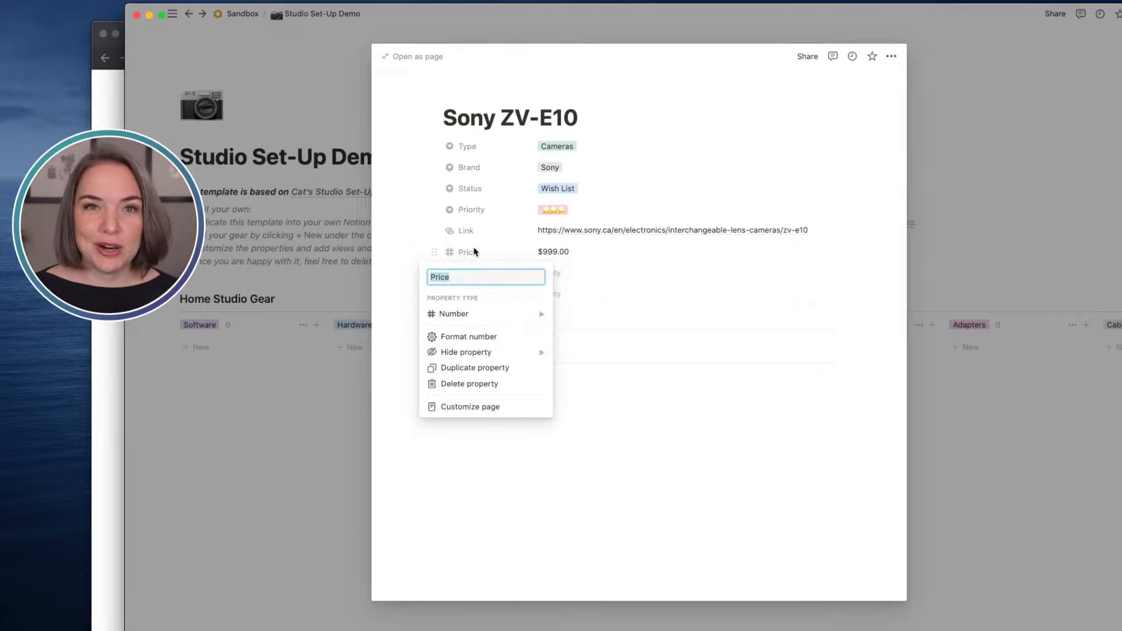
pyautogui.click(465, 337)
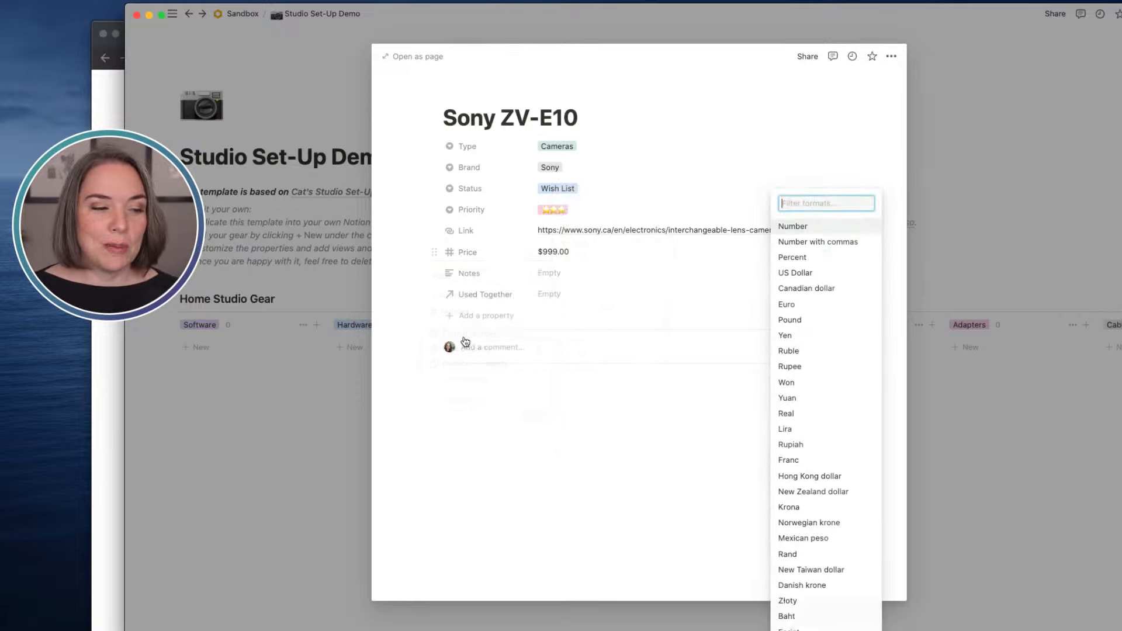
pyautogui.click(810, 305)
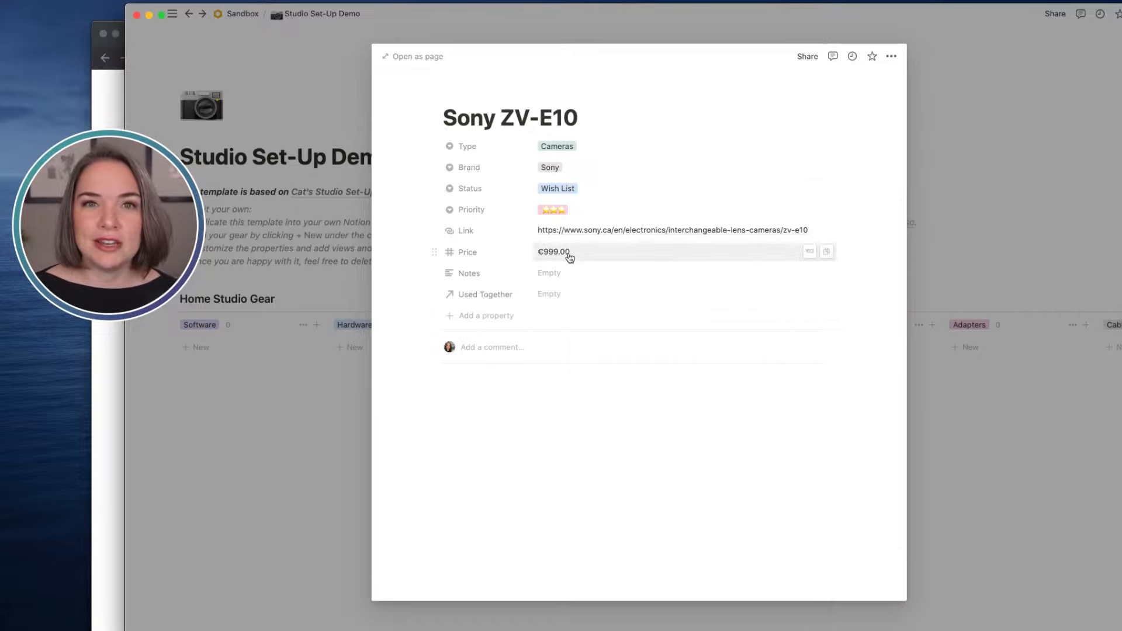
# Set the number format of the Price property to Canadian dollar
pyautogui.click(477, 252)
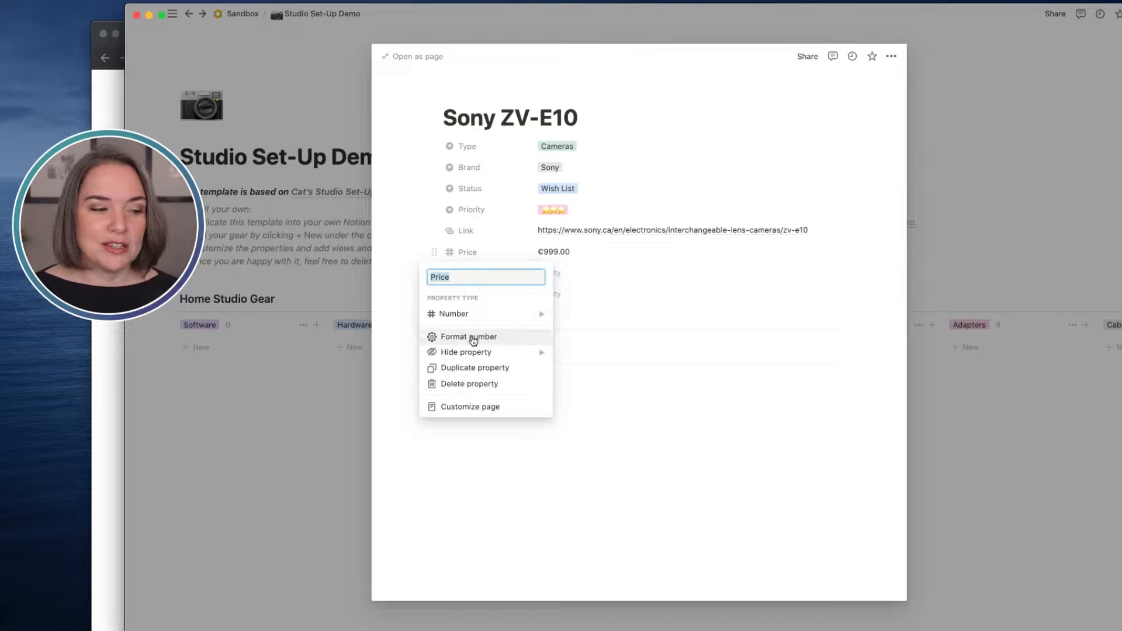
pyautogui.click(463, 255)
pyautogui.click(464, 255)
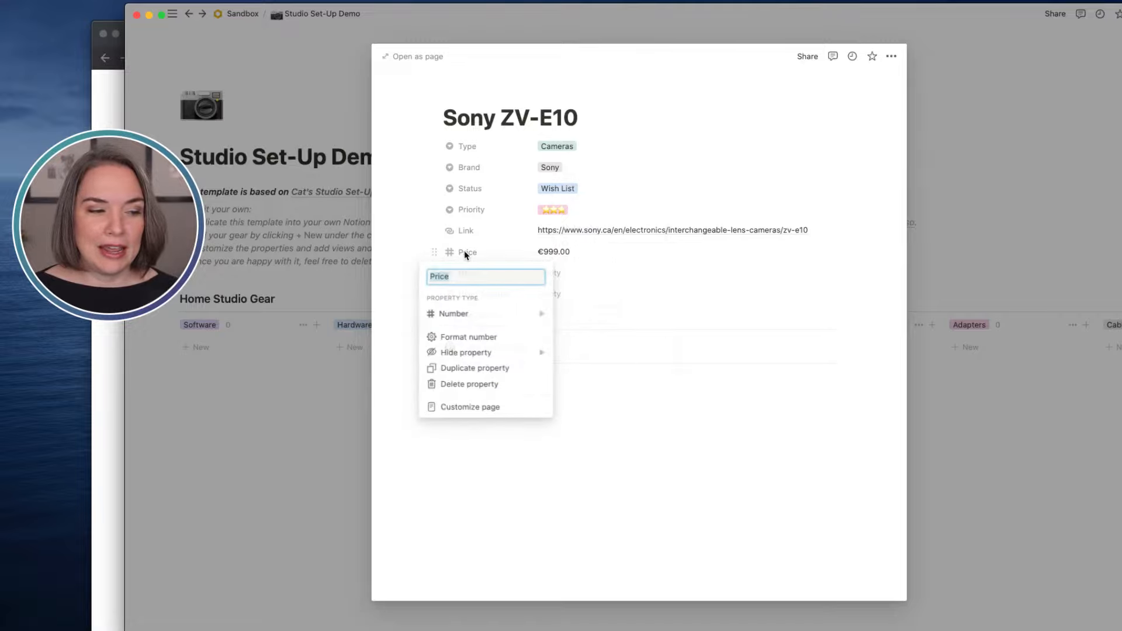
pyautogui.click(462, 335)
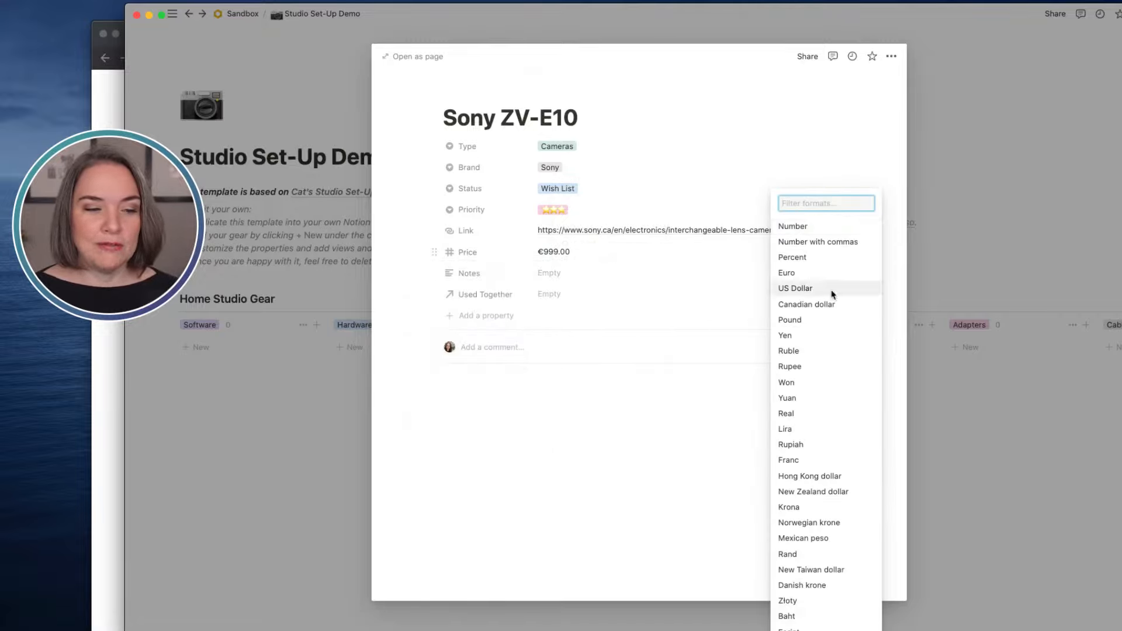
pyautogui.click(819, 305)
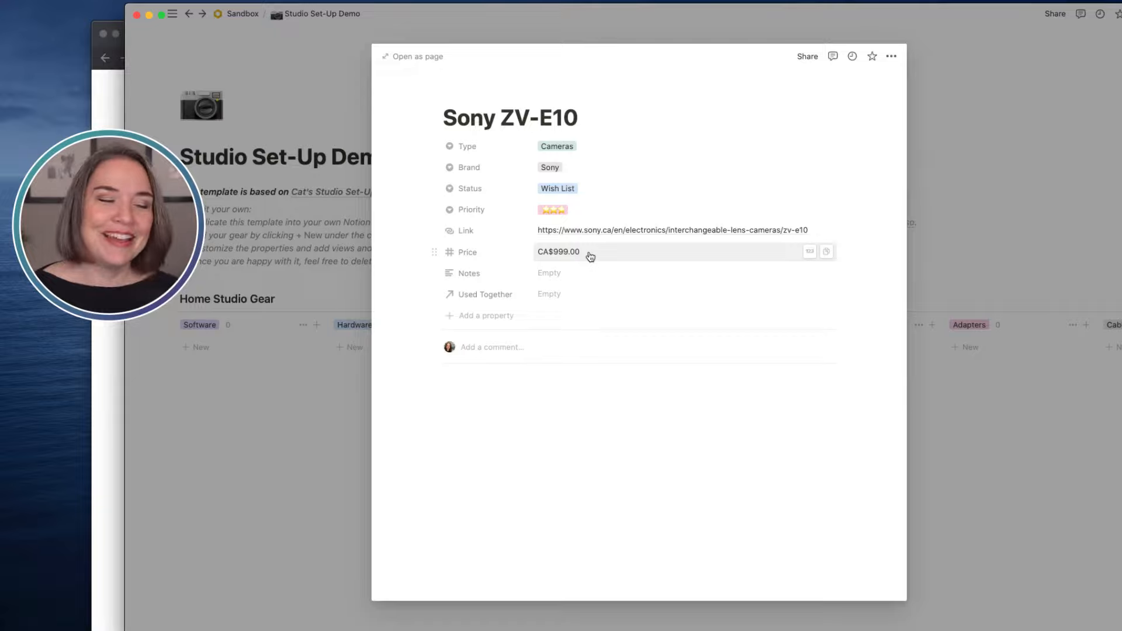
# Enter "Look up other lenses" as the entry's notes and look at the Used Together relation's page picker
pyautogui.click(558, 277)
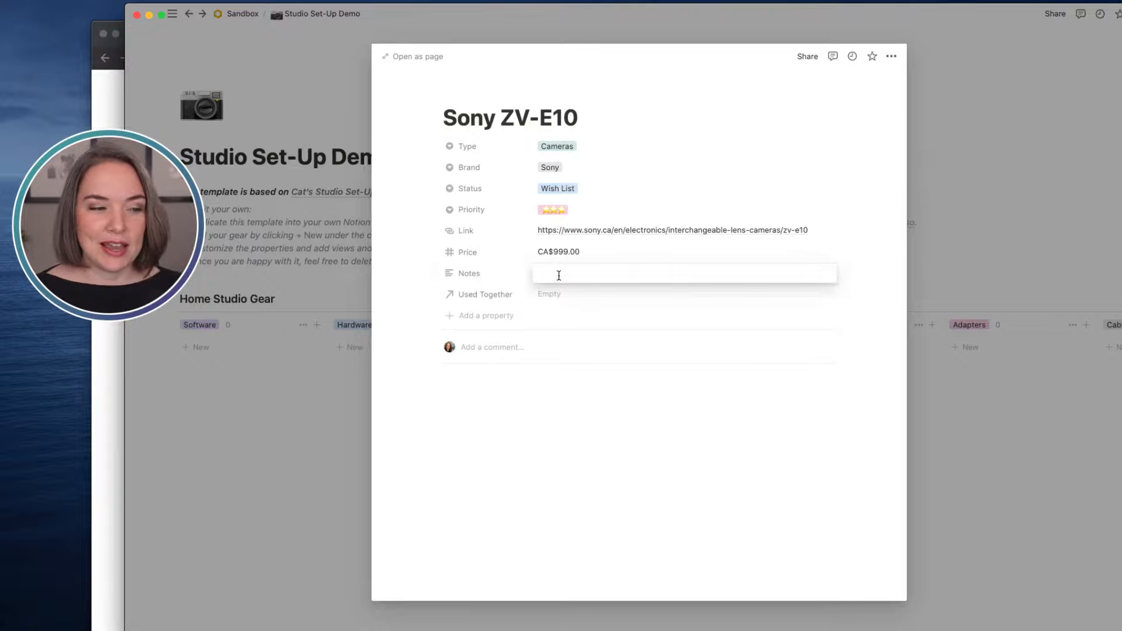
pyautogui.write('Look u')
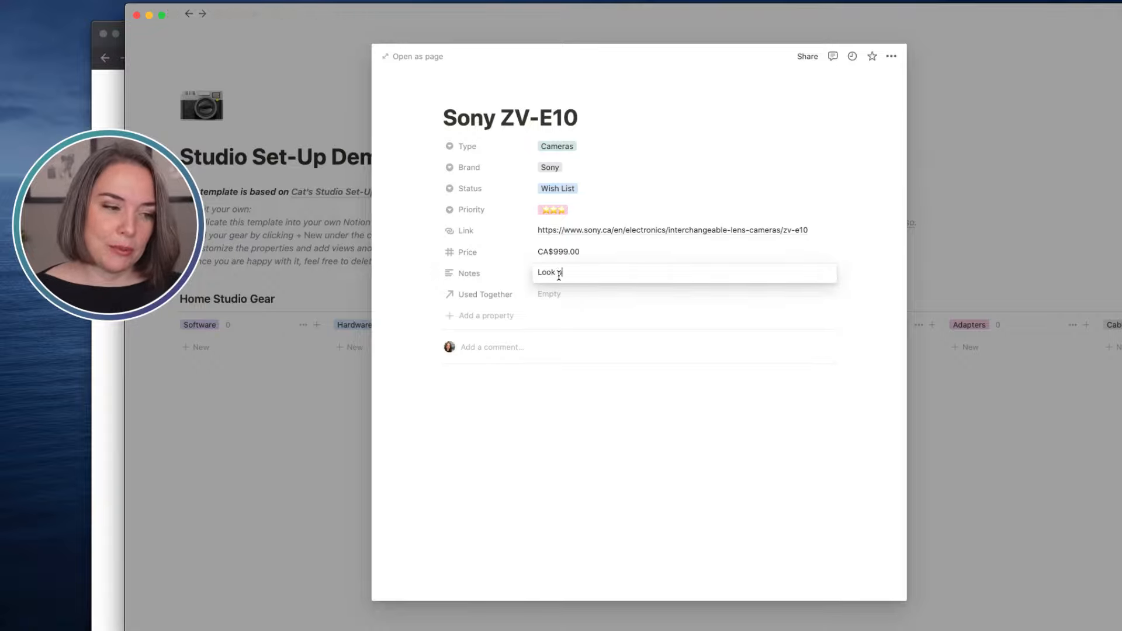
pyautogui.write('p other le')
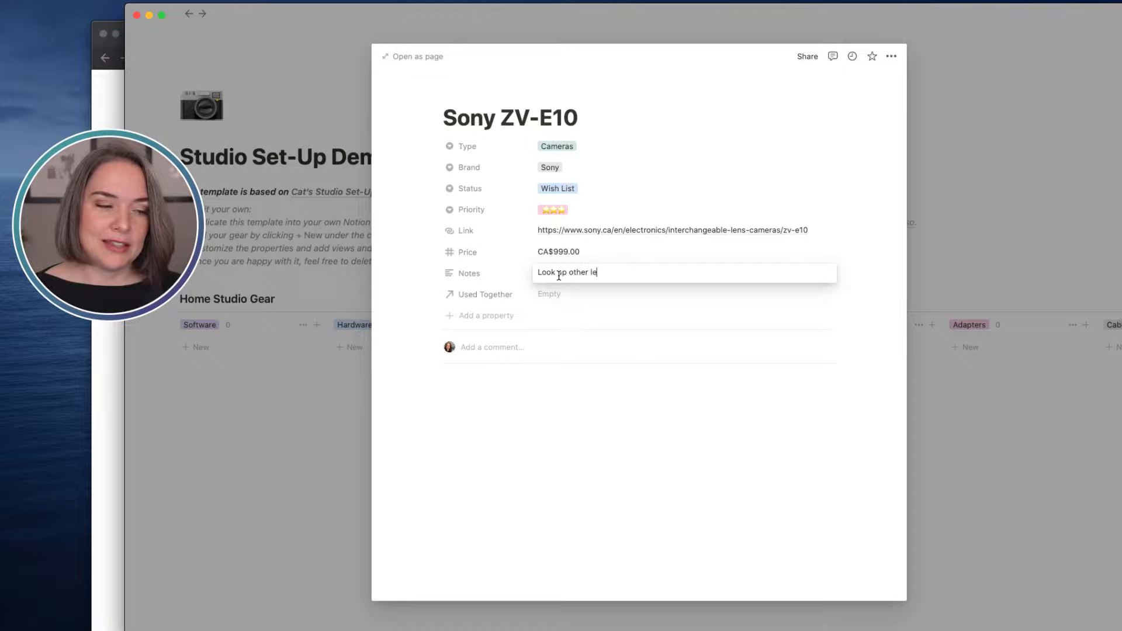
pyautogui.write('nses')
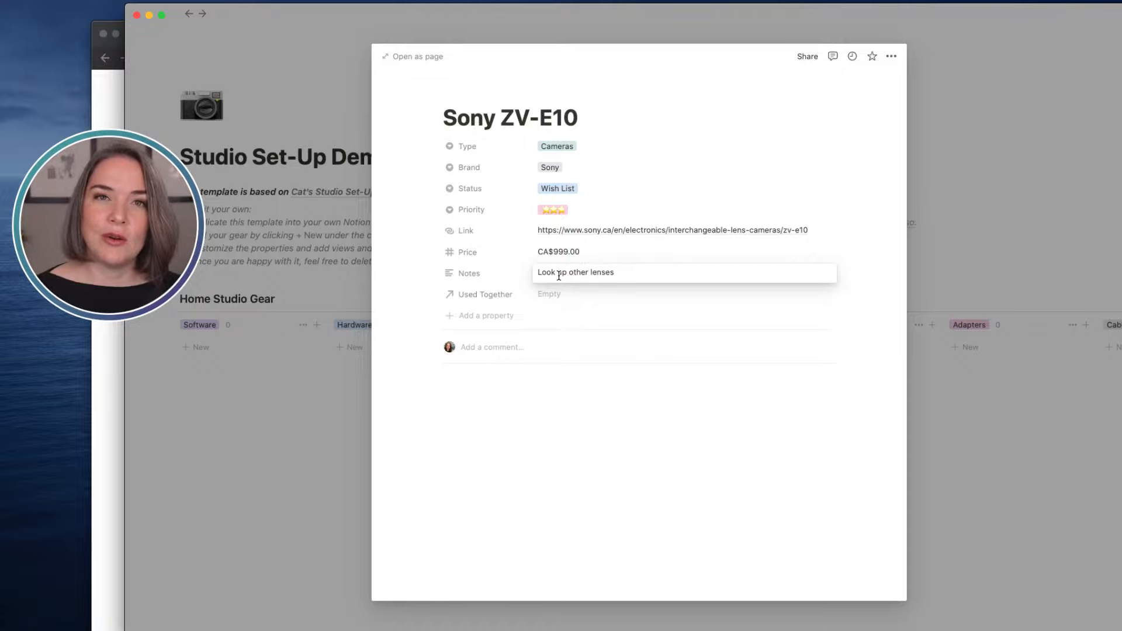
pyautogui.click(552, 294)
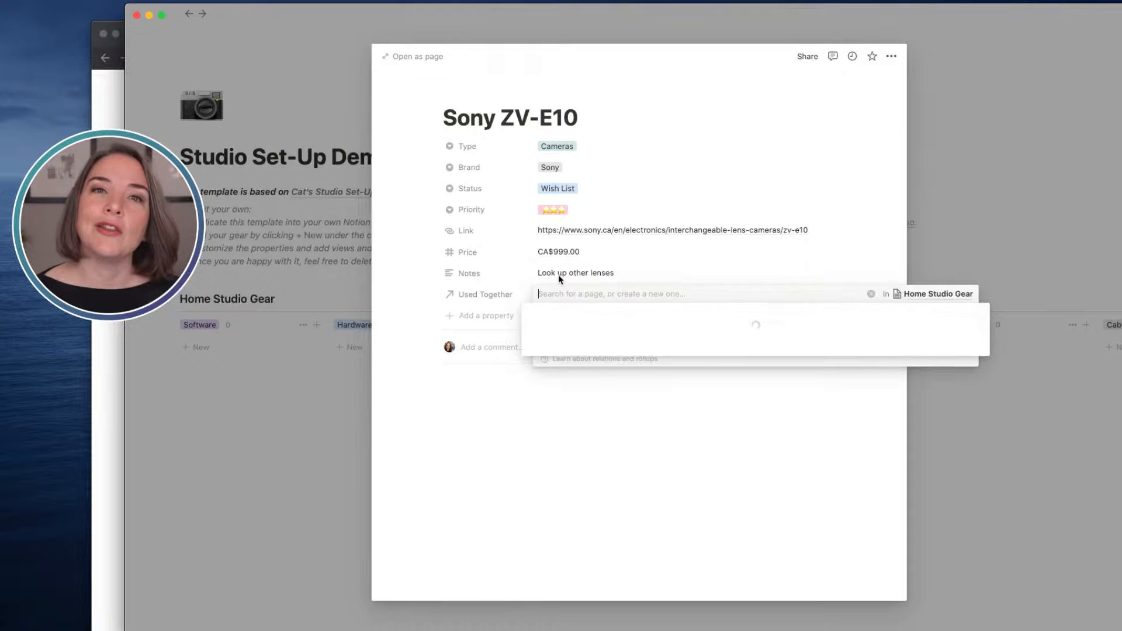
pyautogui.click(851, 264)
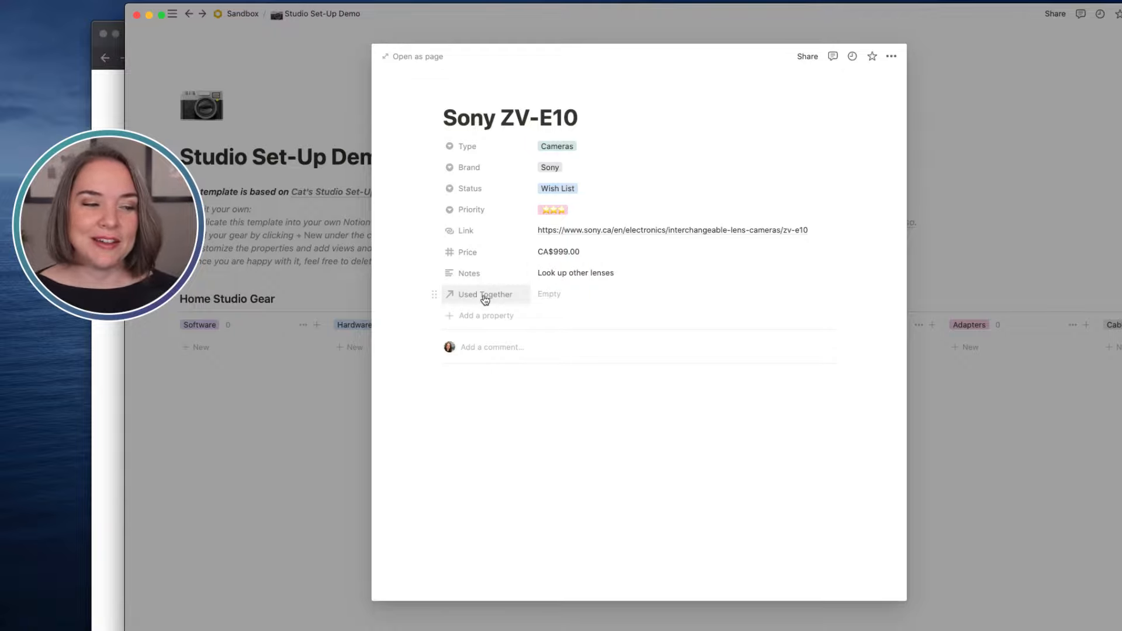
# Check which pages the Used Together relation offers, leave it empty and place the cursor in the entry's page body
pyautogui.click(560, 299)
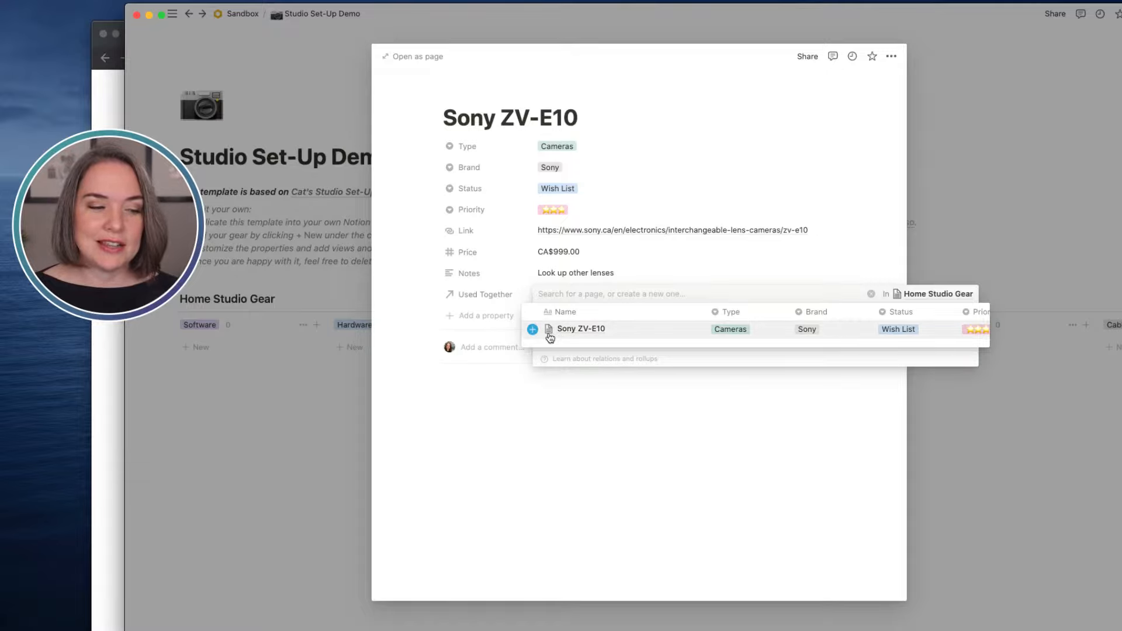
pyautogui.click(539, 398)
pyautogui.click(521, 392)
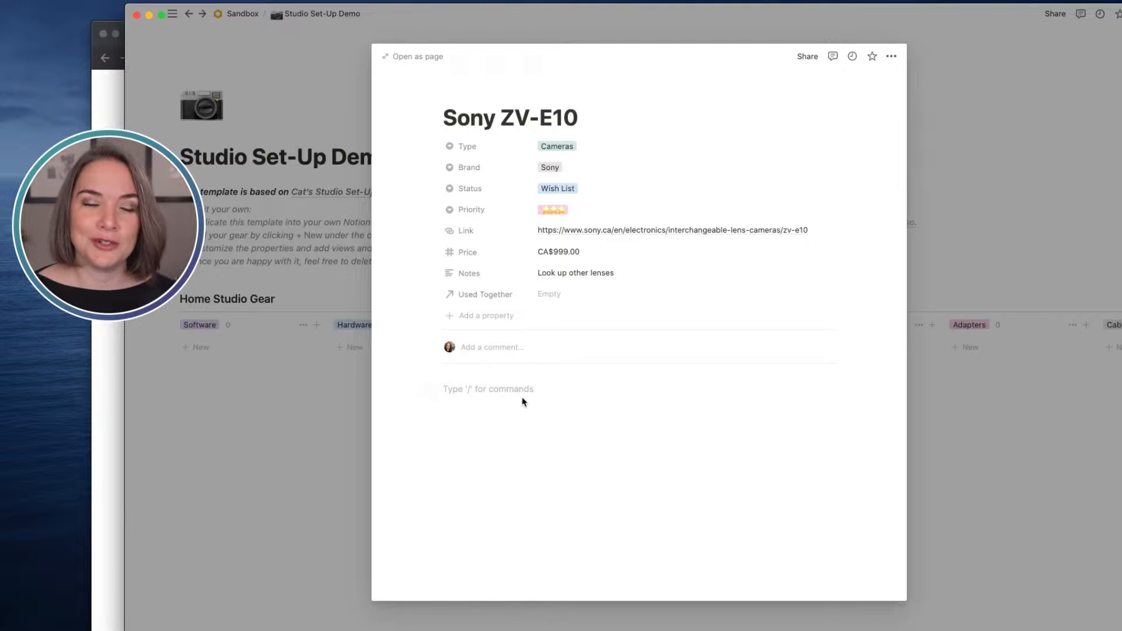
# Copy the ZV-E10 Help Guide address from the browser and start an embed block in the camera entry's body
pyautogui.click(115, 359)
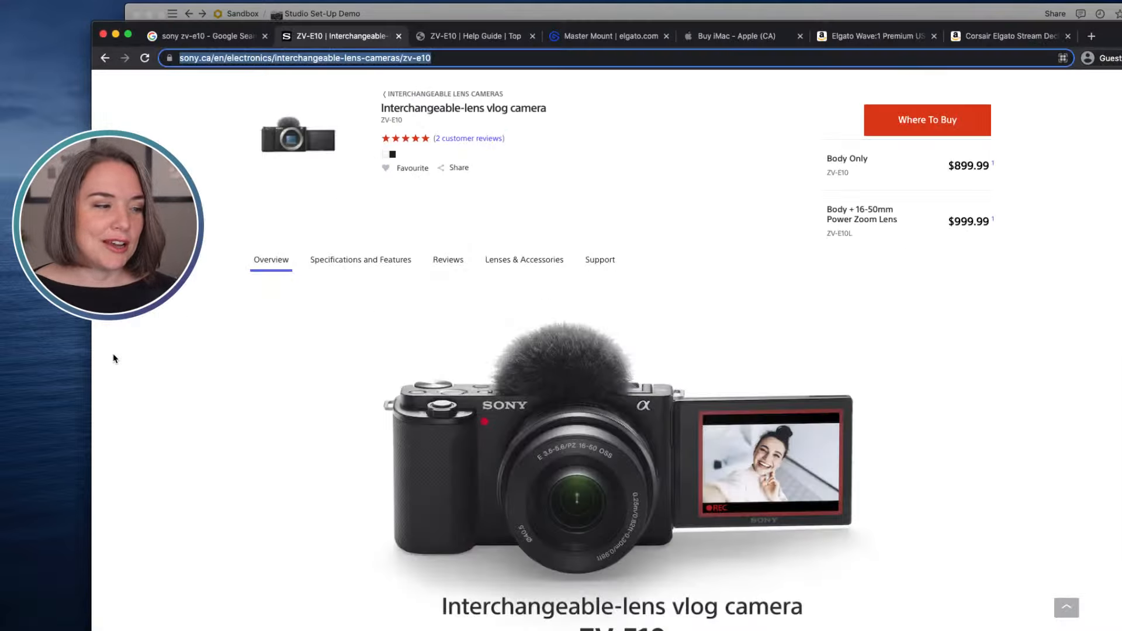
pyautogui.click(484, 38)
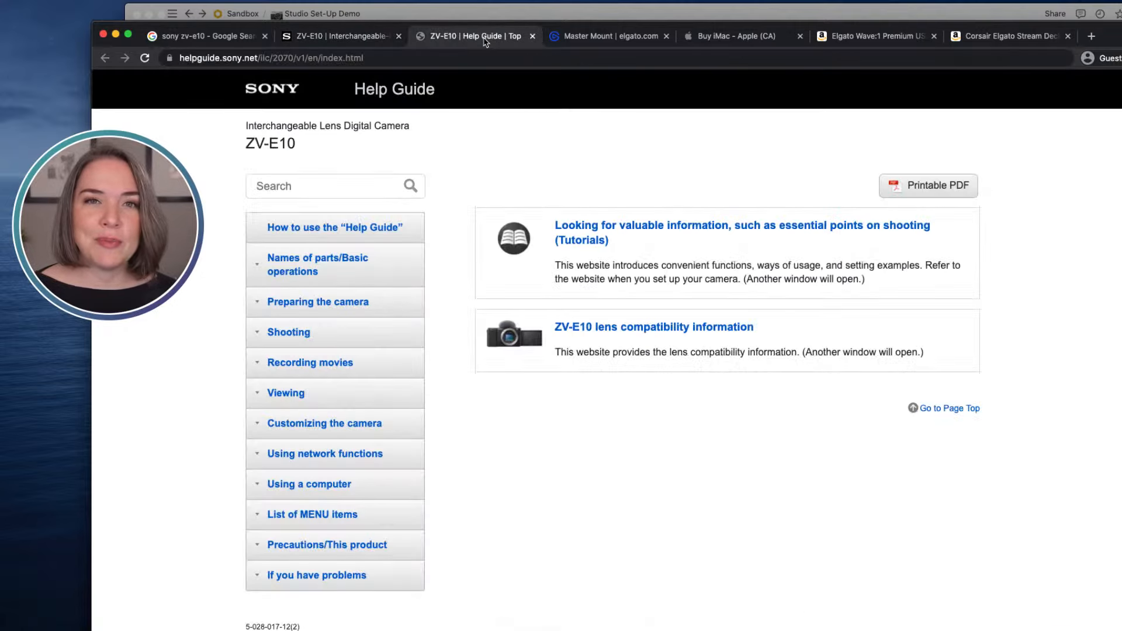
pyautogui.click(401, 59)
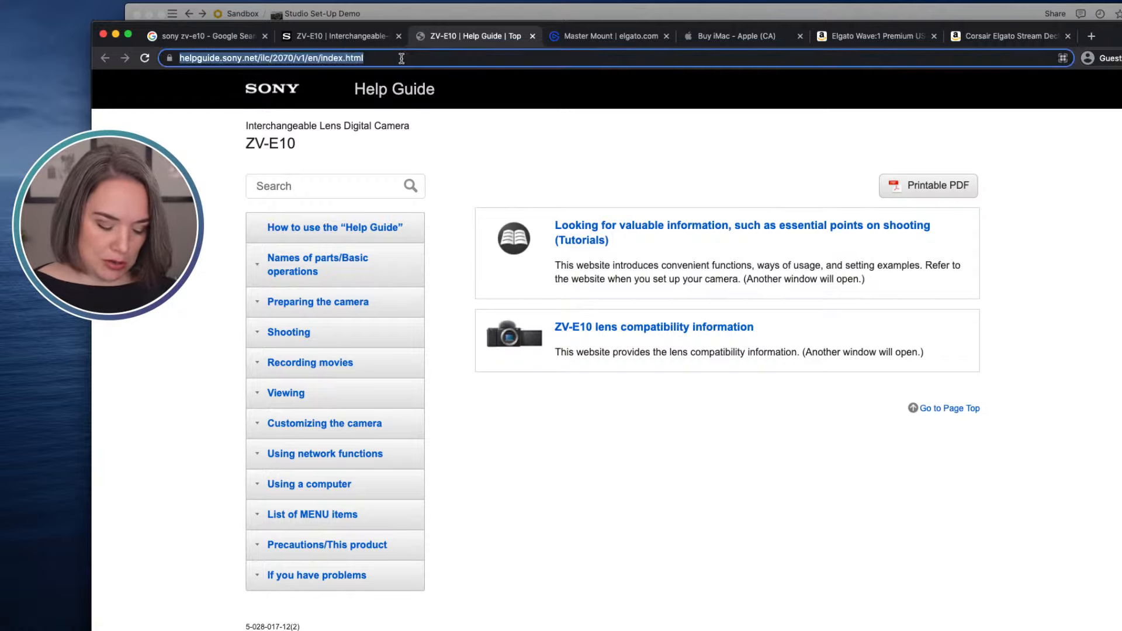
pyautogui.click(659, 15)
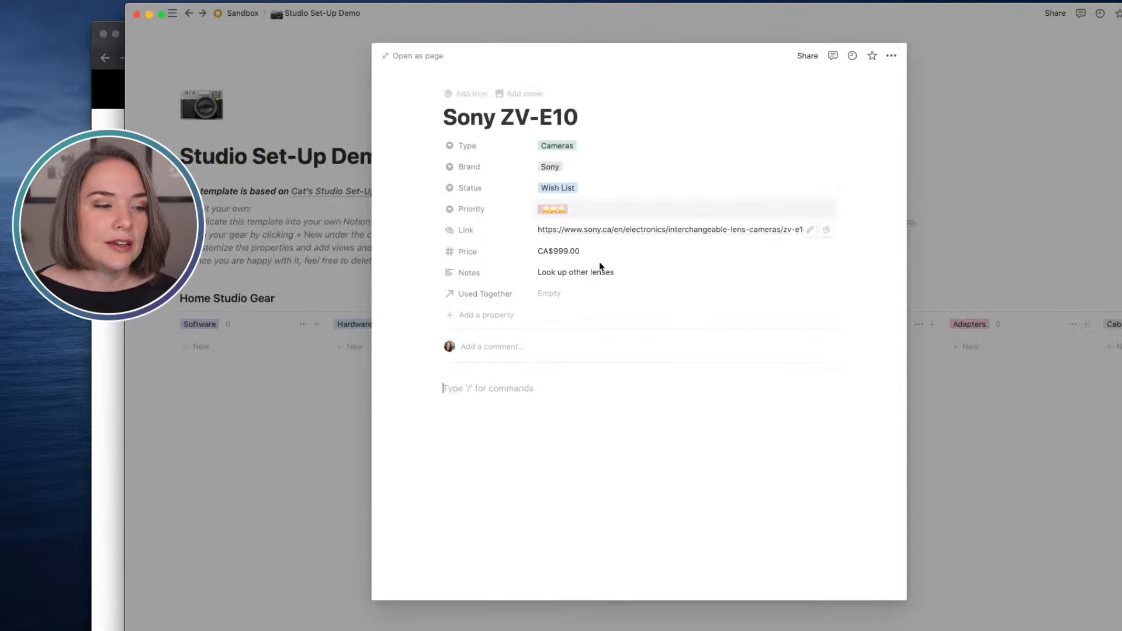
pyautogui.click(476, 388)
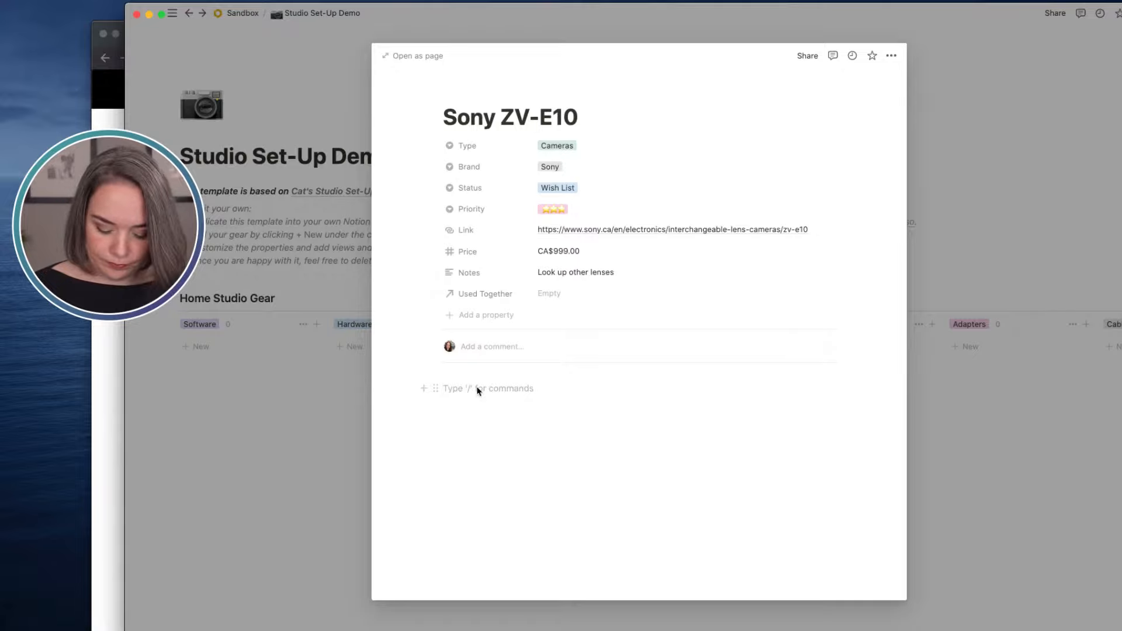
pyautogui.write('/e')
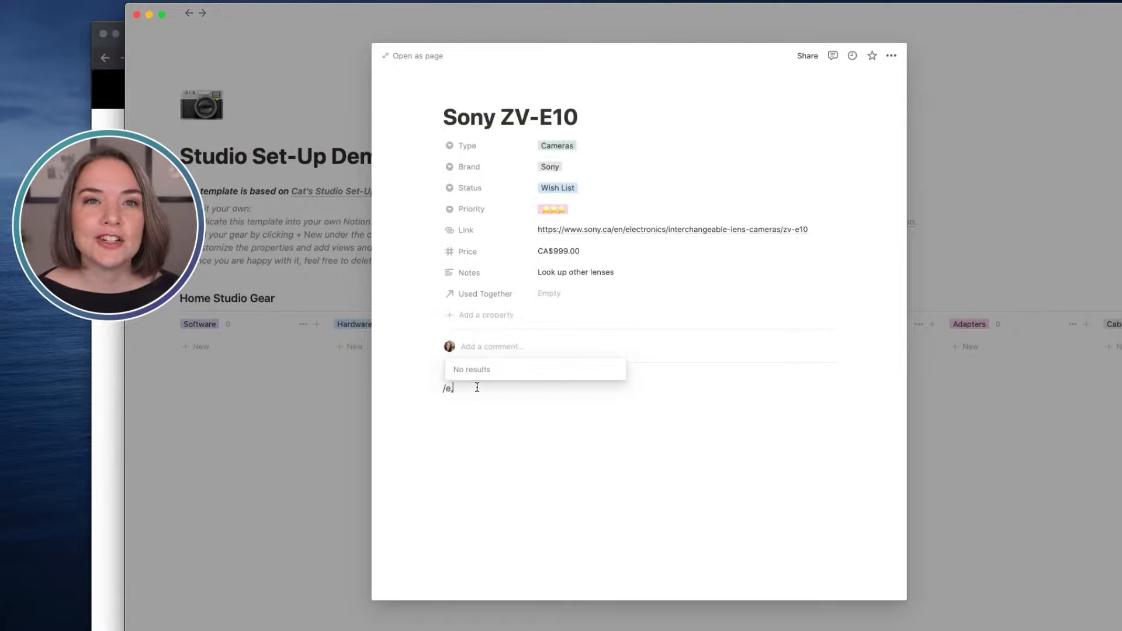
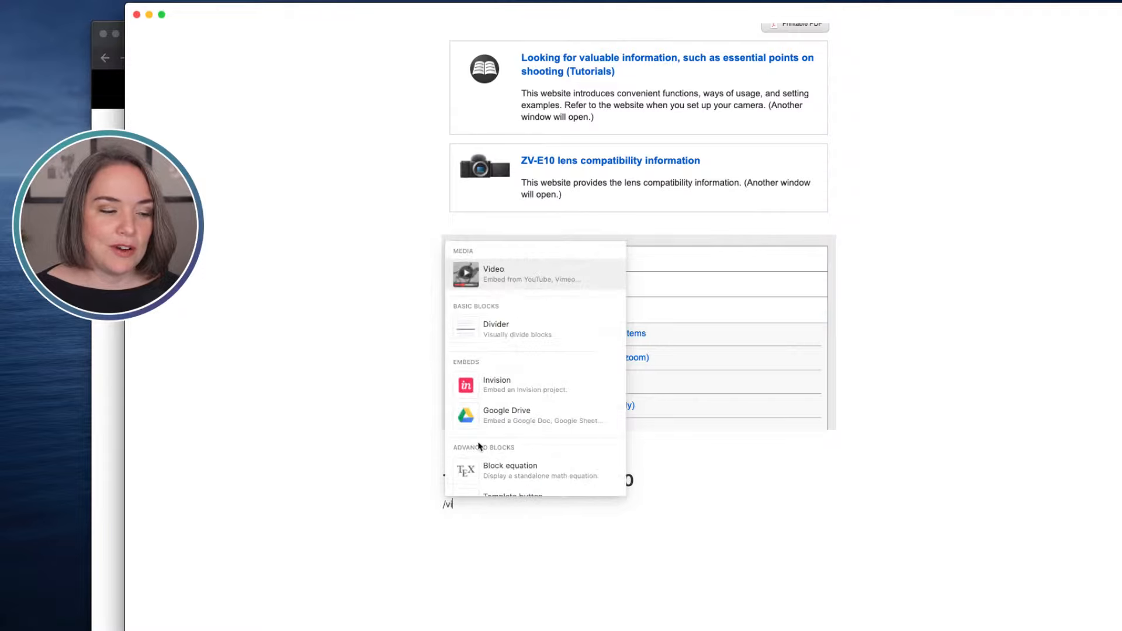
# Insert an empty video block under the "Tutorials on Sony ZV-E10" heading and return to the Studio Set-Up Demo board
pyautogui.press('Return')
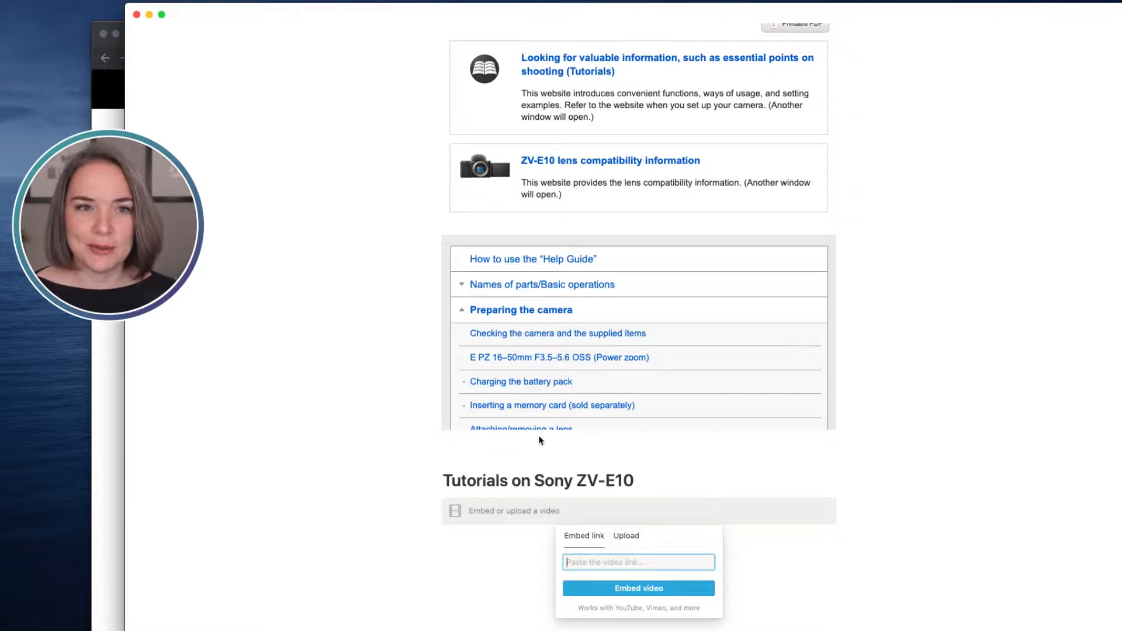
pyautogui.click(844, 313)
pyautogui.scroll(1, 848, 306)
pyautogui.scroll(10, 848, 305)
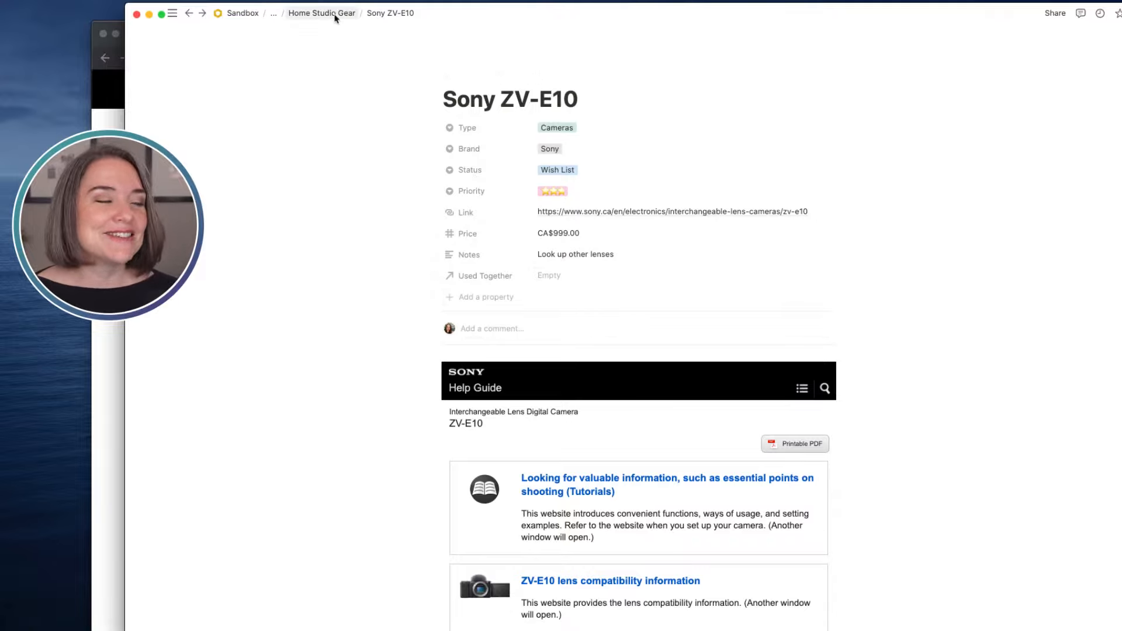
pyautogui.click(190, 13)
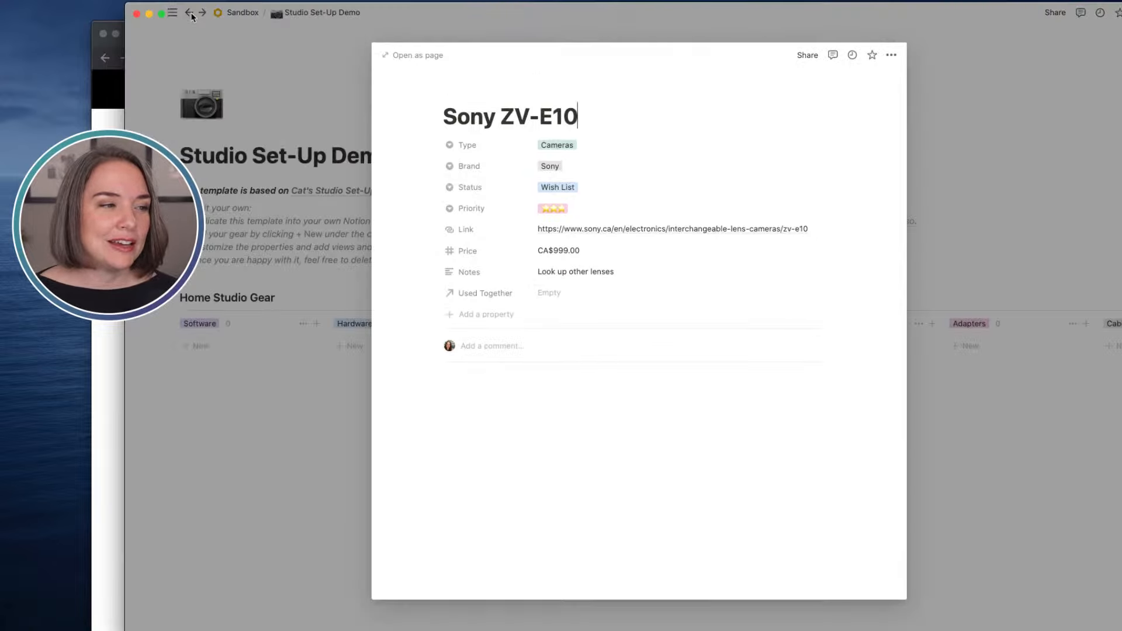
pyautogui.click(363, 248)
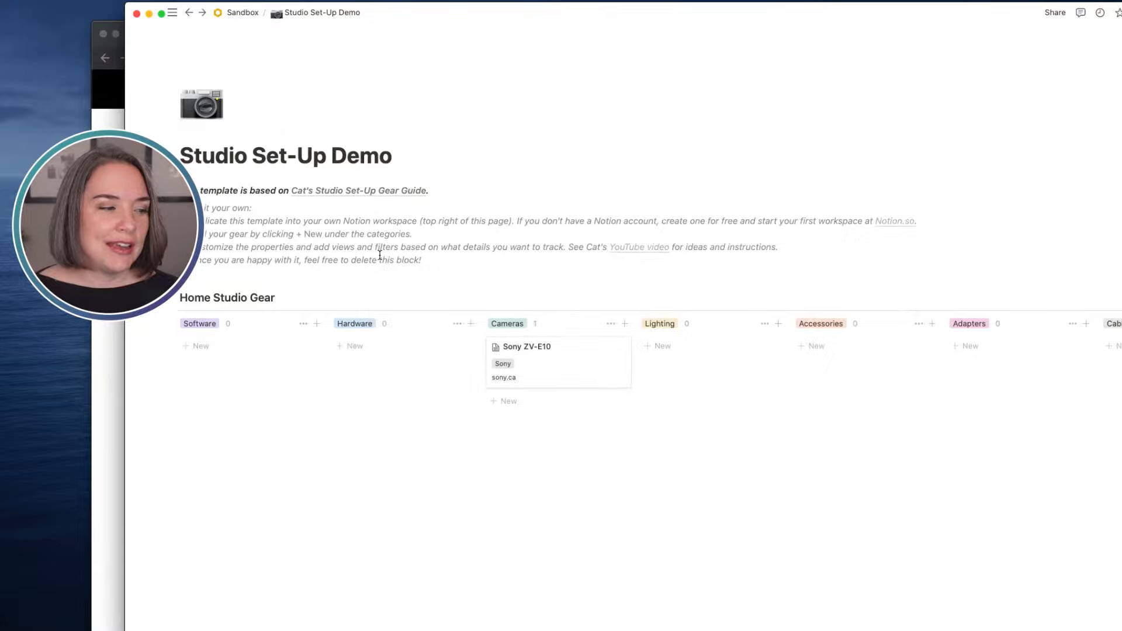
# Add a cover to the Sony ZV-E10 entry and copy the image address of The Verge's camera photo from the Google image results
pyautogui.click(555, 367)
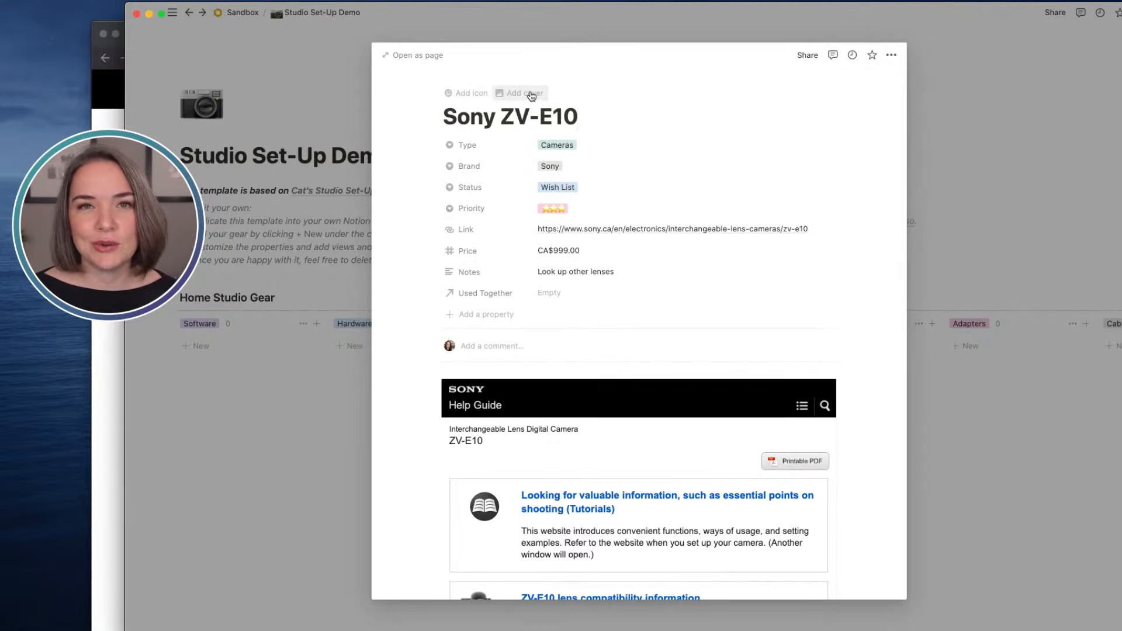
pyautogui.click(531, 95)
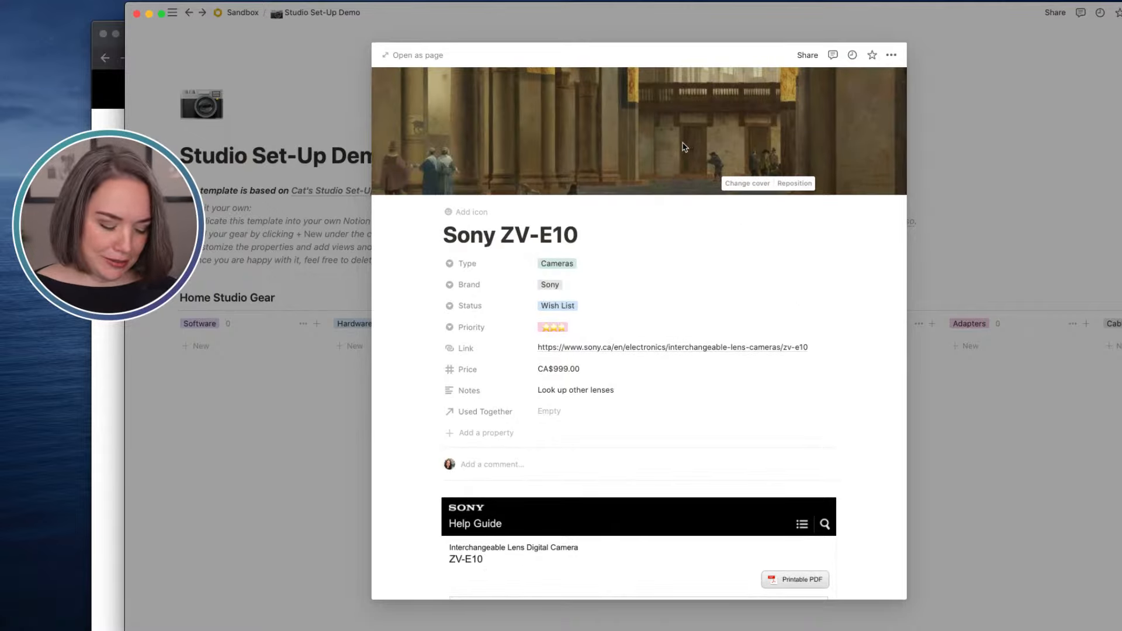
pyautogui.press('super+Tab')
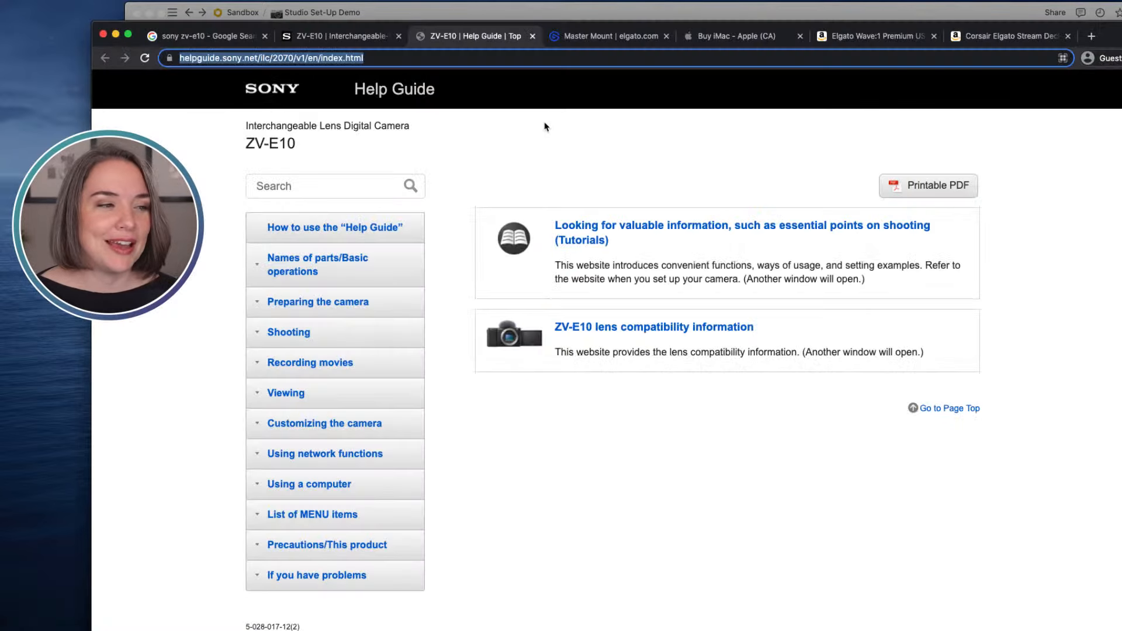
pyautogui.click(230, 37)
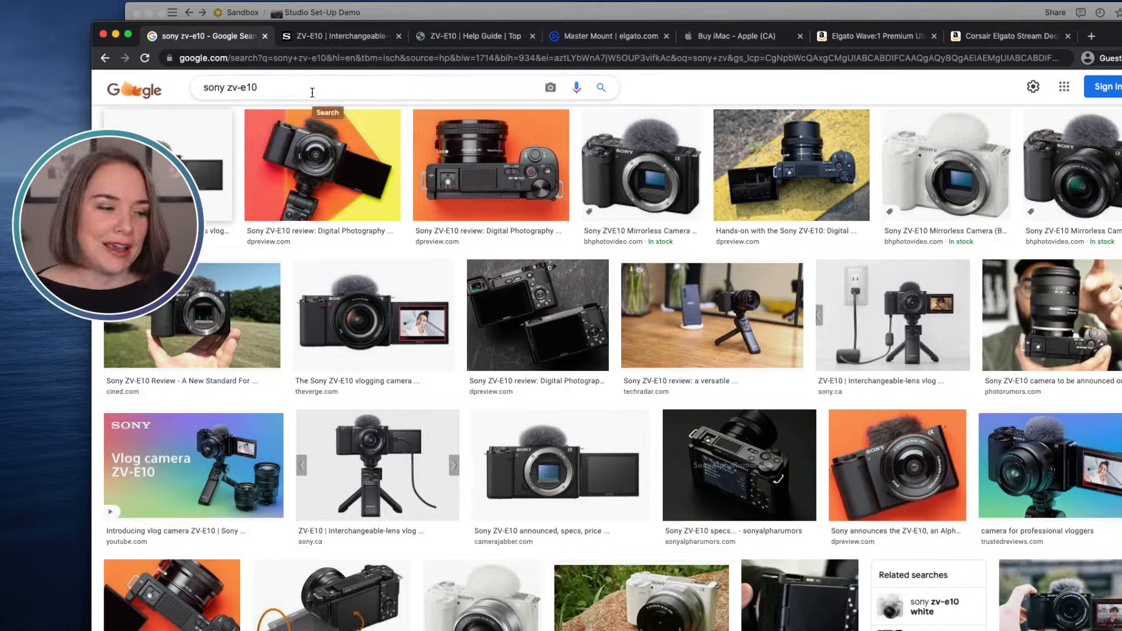
pyautogui.click(381, 322)
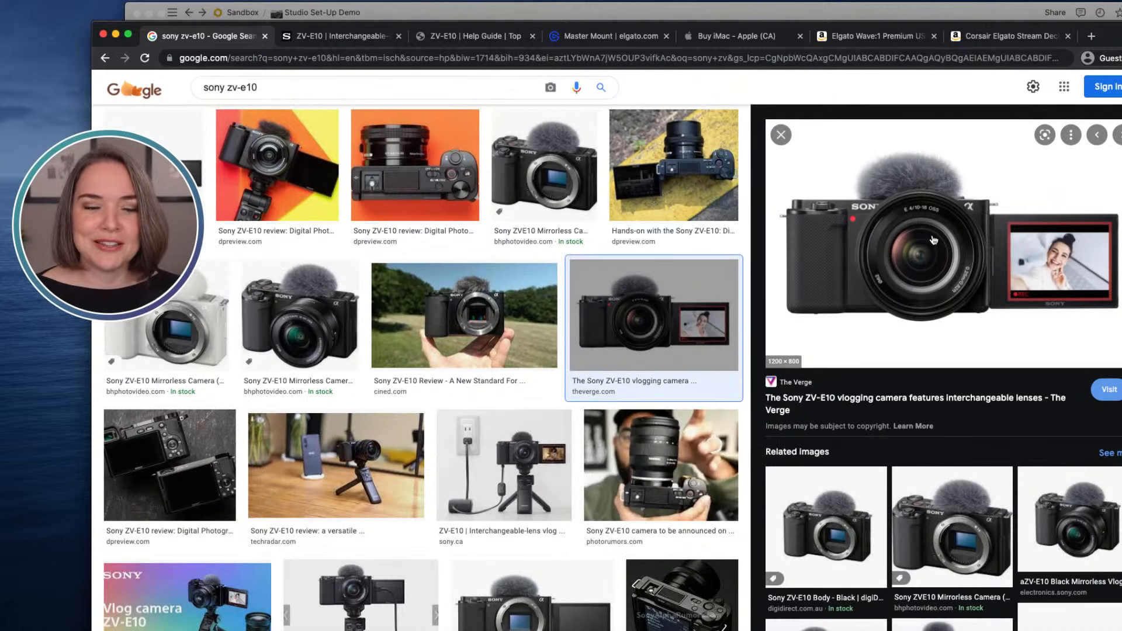
pyautogui.rightClick(911, 226)
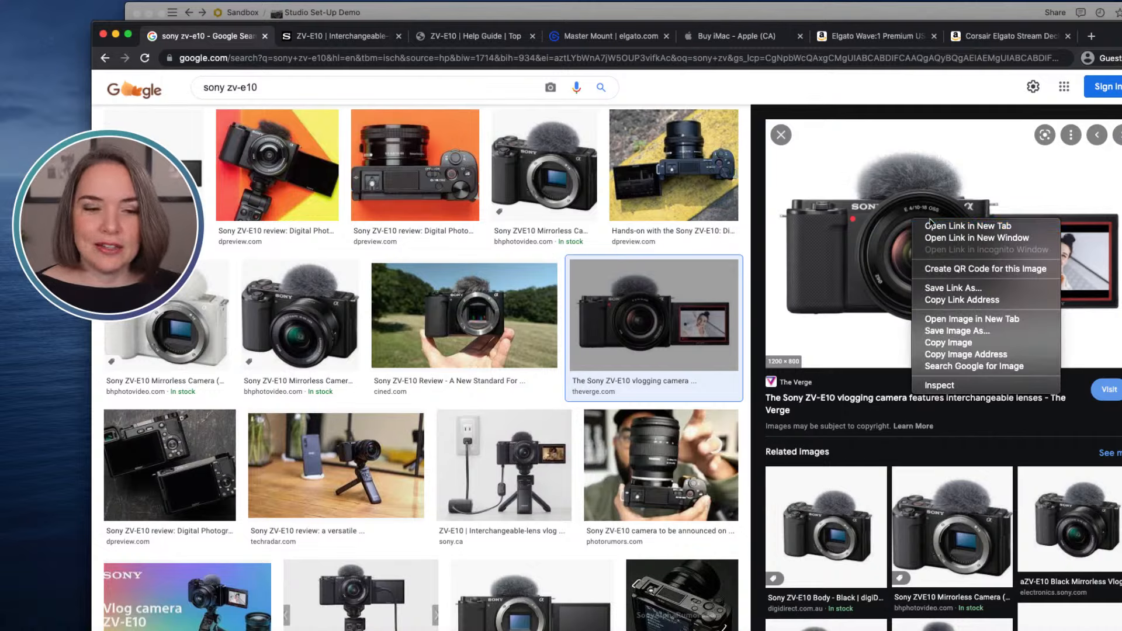
pyautogui.click(949, 355)
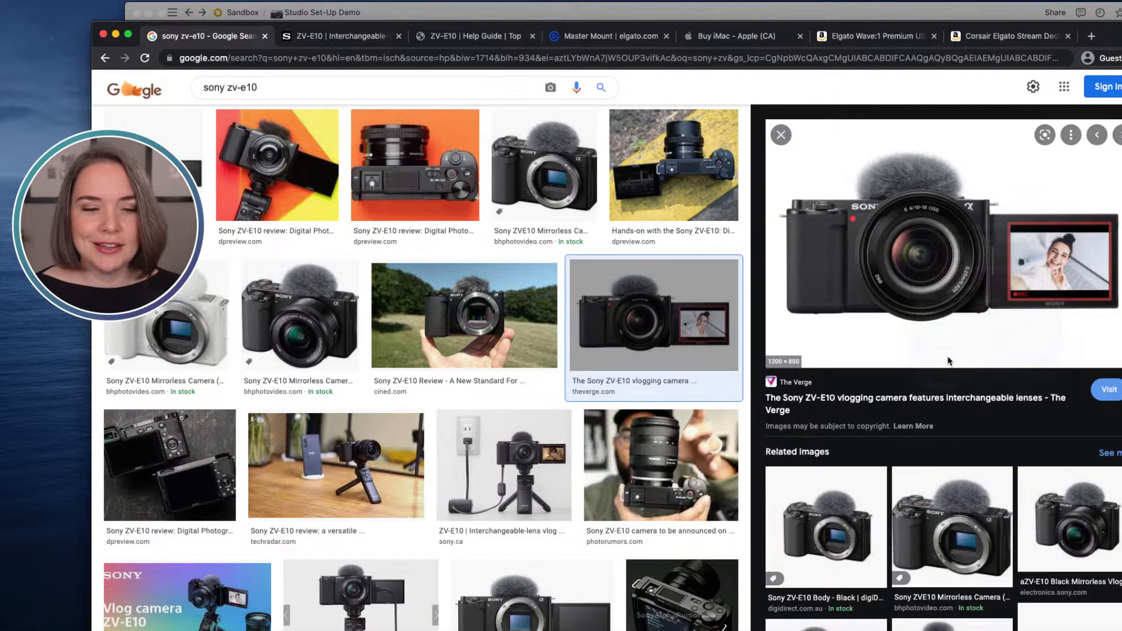
# Replace the Sony ZV-E10 entry's cover in Notion with the copied image link and close the entry
pyautogui.press('super+Tab')
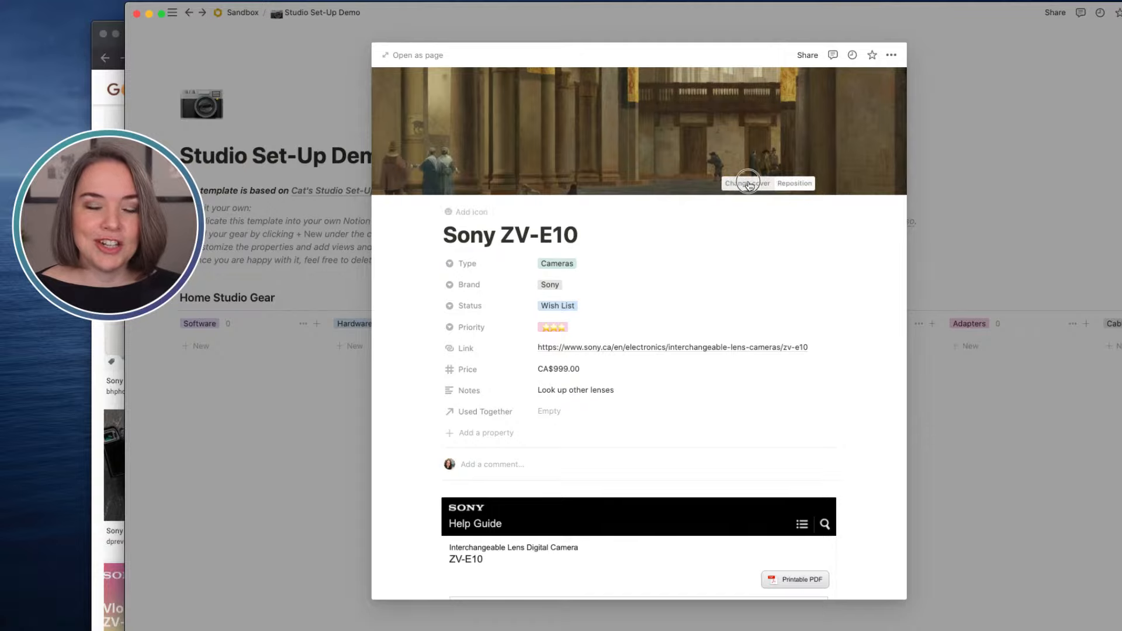
pyautogui.click(751, 185)
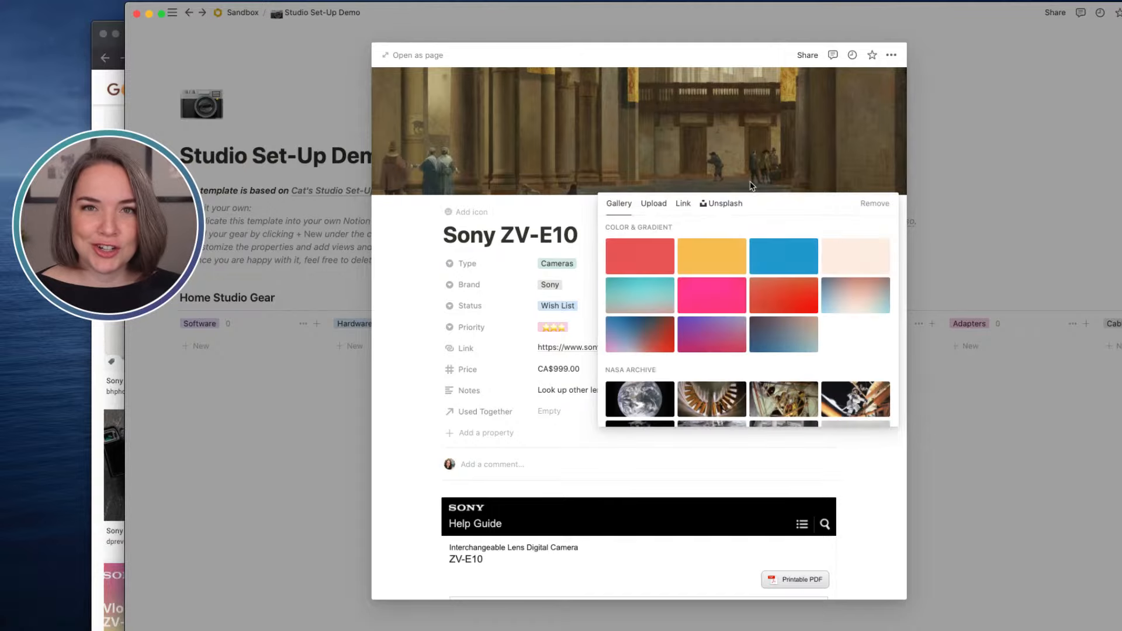
pyautogui.click(682, 207)
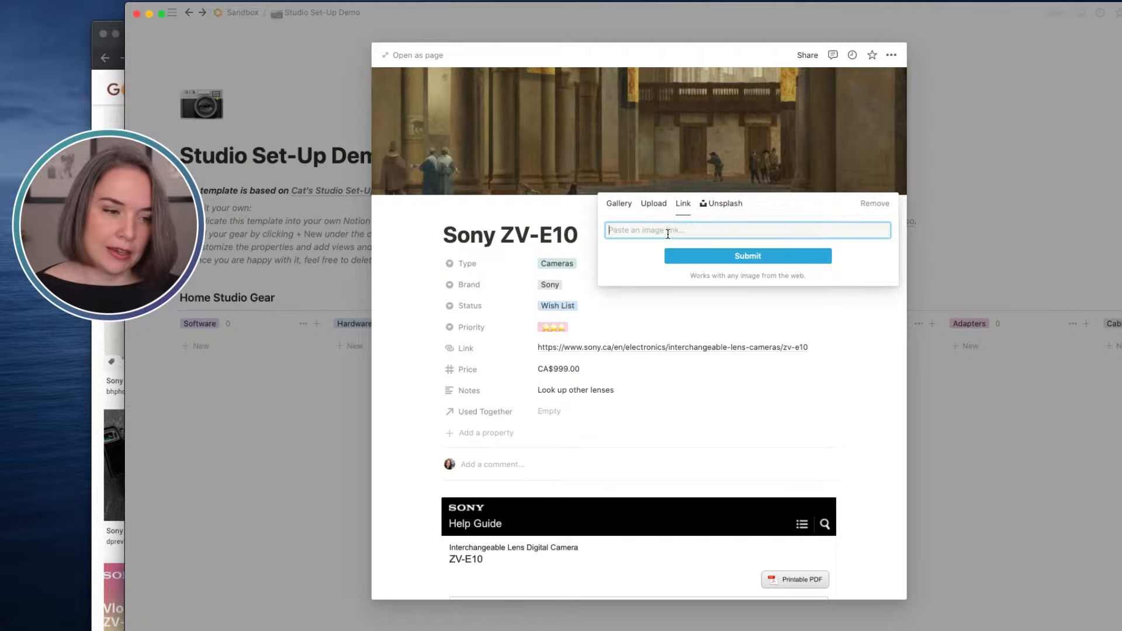
pyautogui.press('super+v')
pyautogui.click(724, 255)
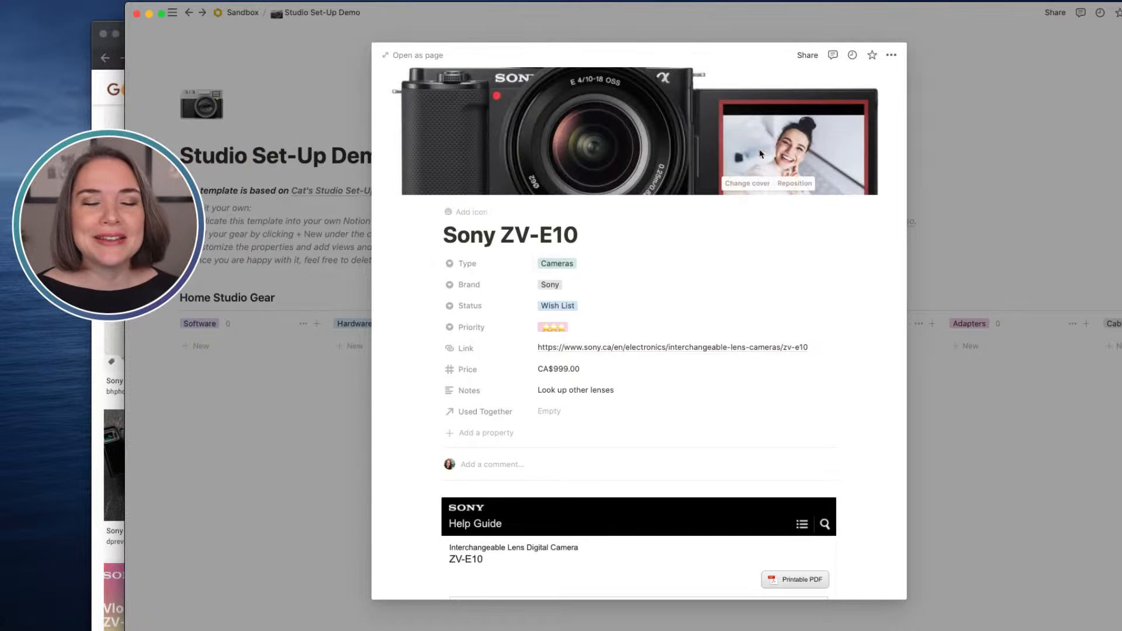
pyautogui.click(309, 469)
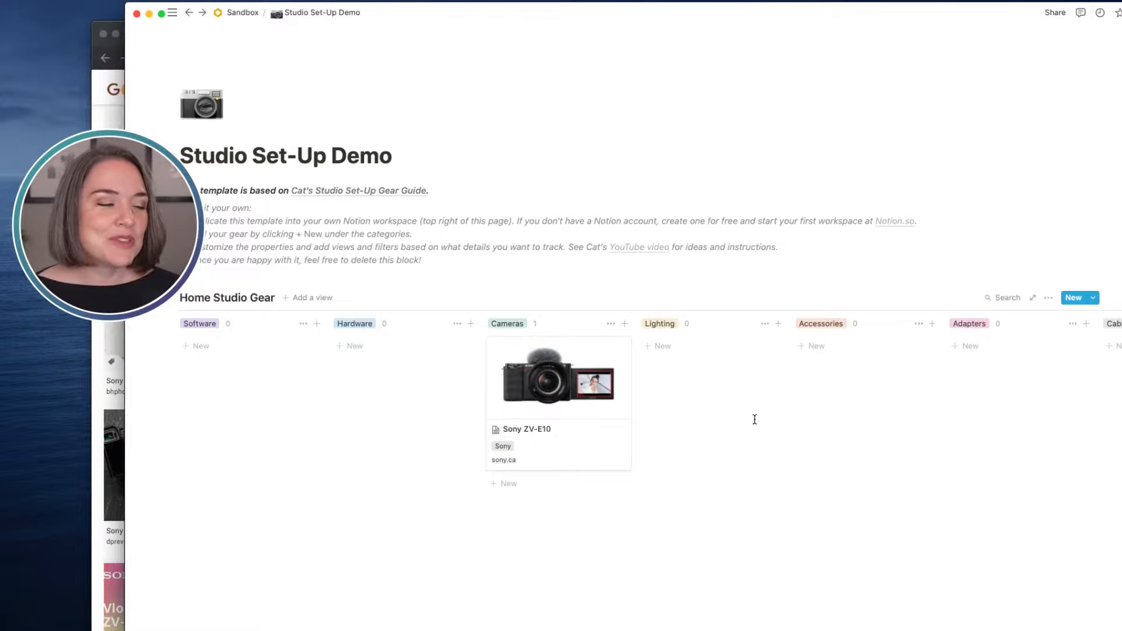
# Create a new card in the Hardware column and copy the address of Apple's Buy iMac page from the browser
pyautogui.click(353, 348)
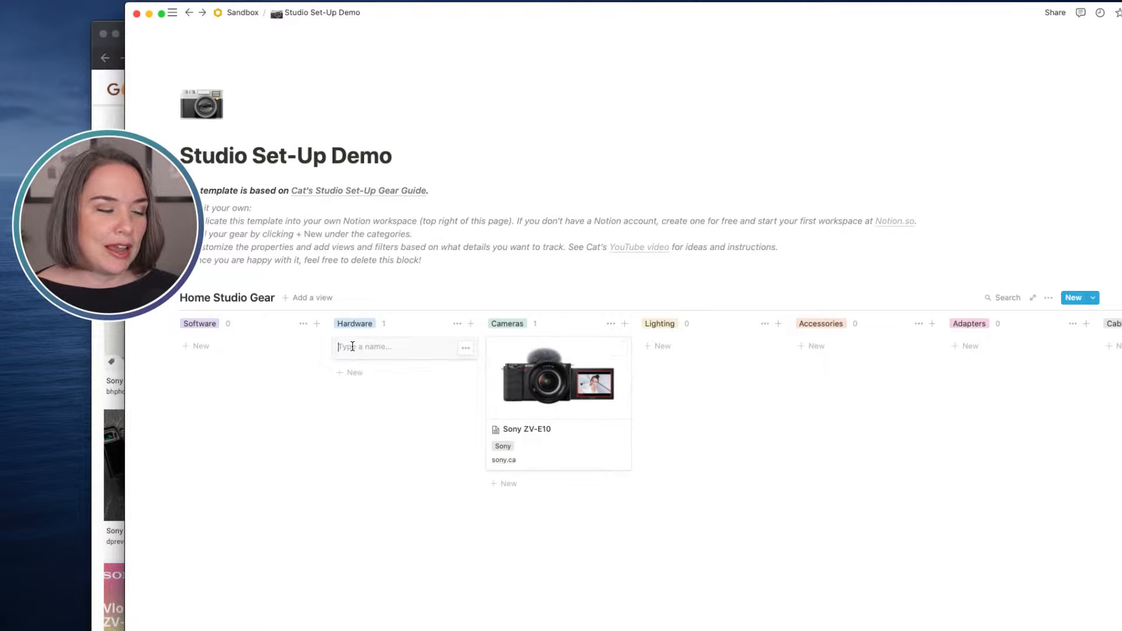
pyautogui.press('super+Tab')
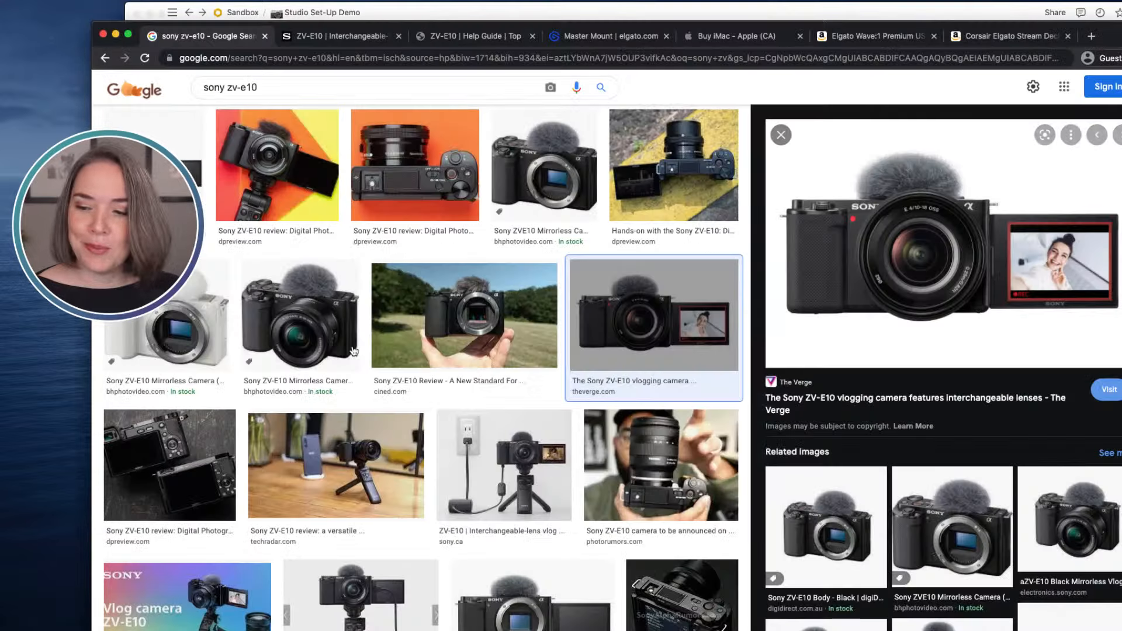
pyautogui.click(722, 37)
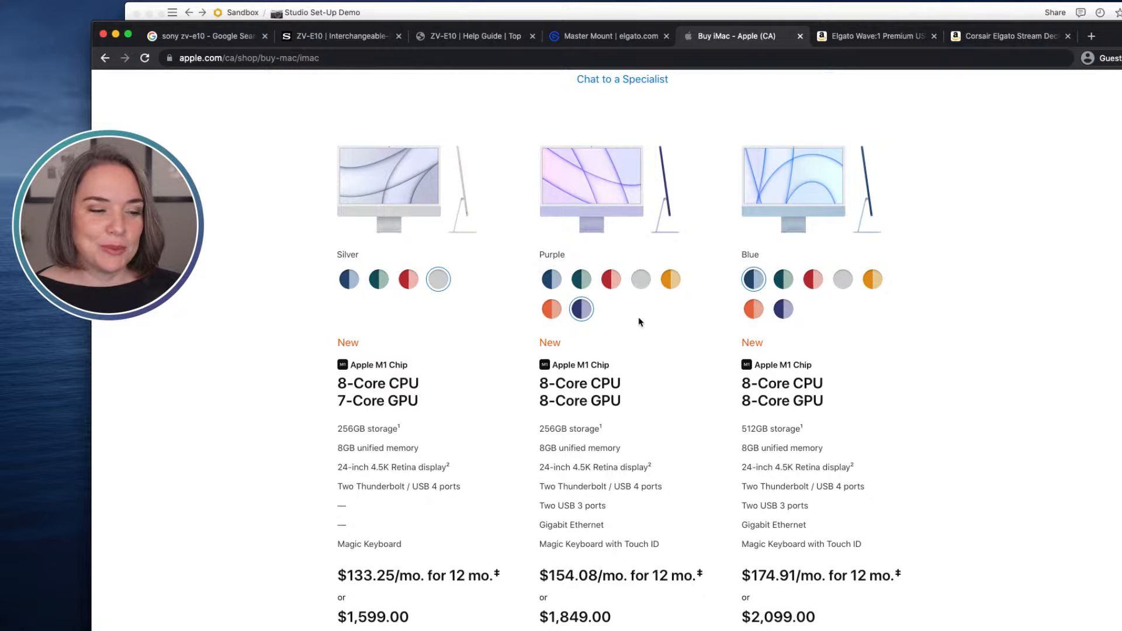
pyautogui.scroll(-3, 639, 319)
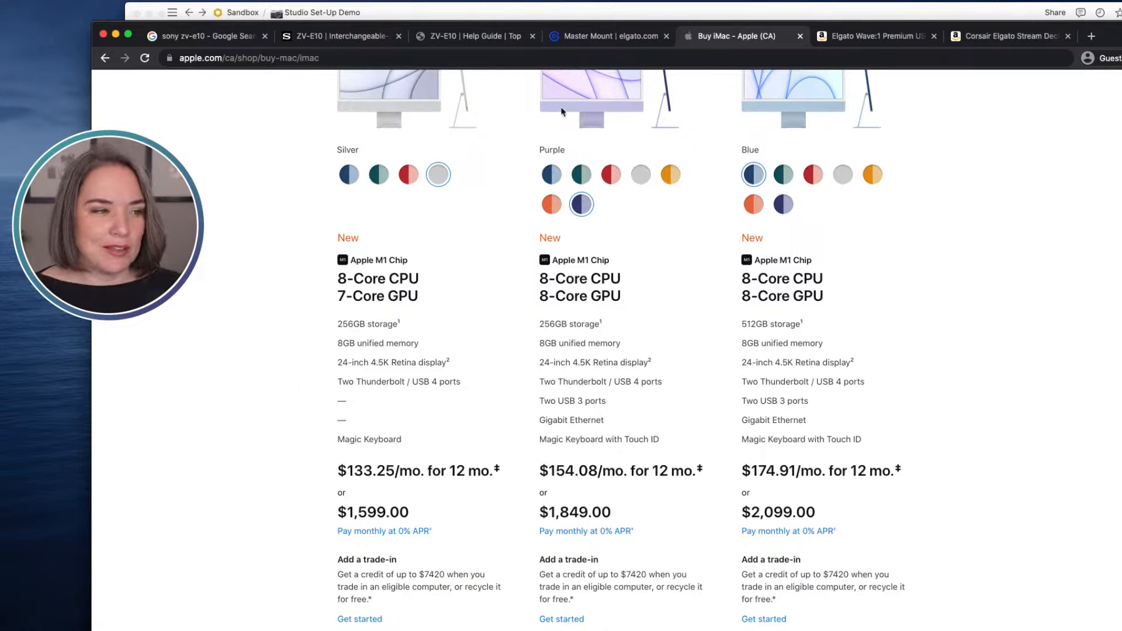
pyautogui.click(520, 56)
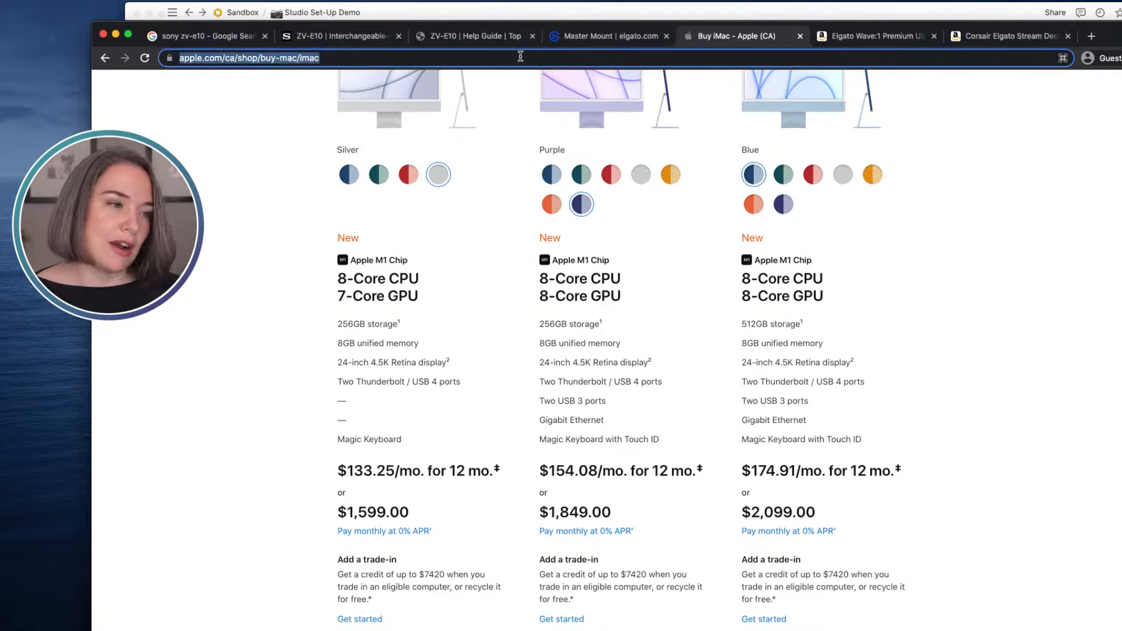
# Return to Notion and name the new Hardware card 24" iMac (M1)
pyautogui.click(566, 9)
pyautogui.click(389, 347)
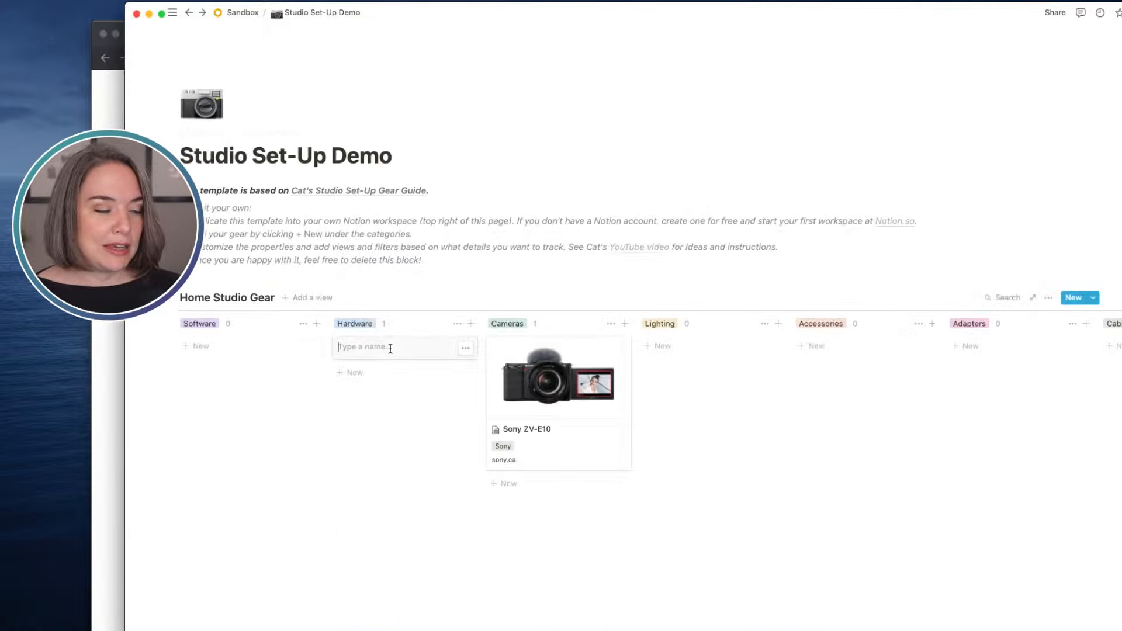
pyautogui.write('24')
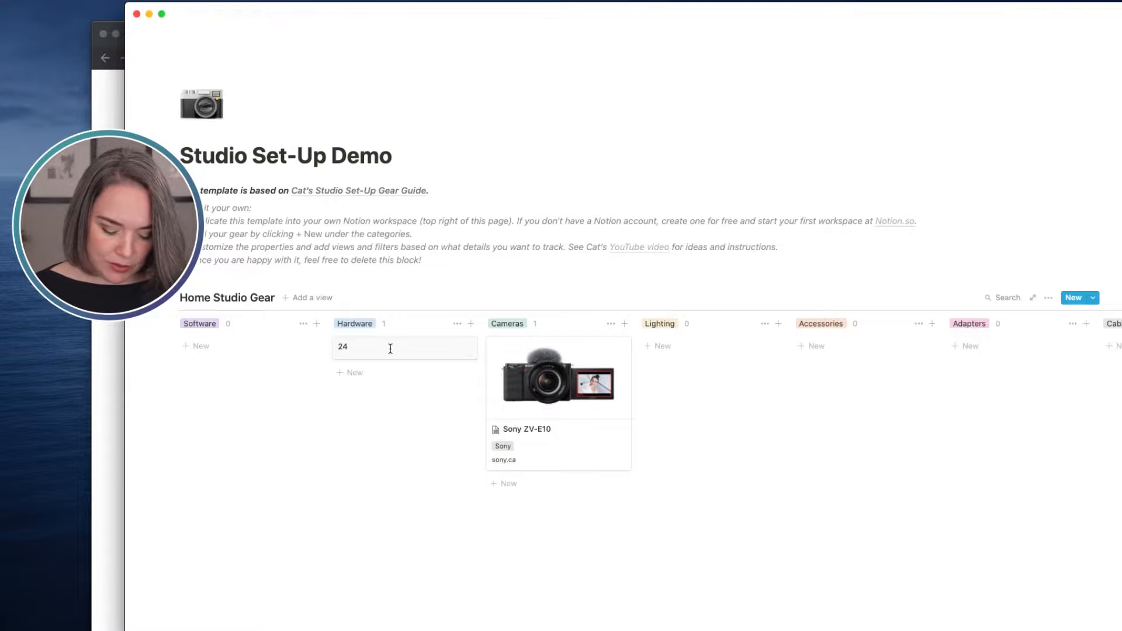
pyautogui.write('" iM')
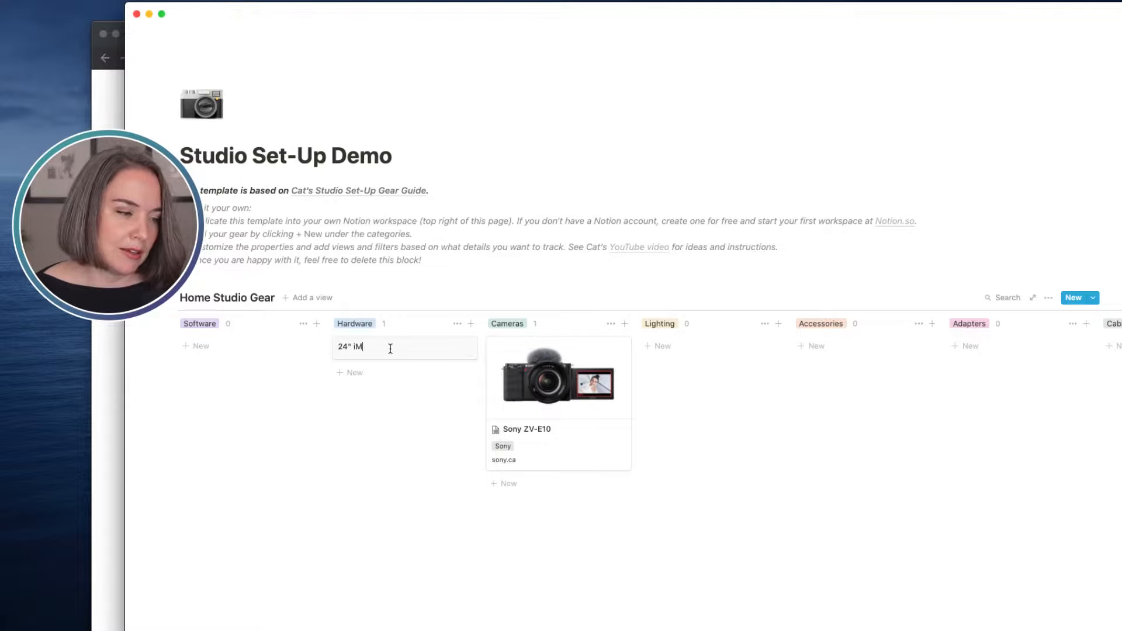
pyautogui.write('ac (M')
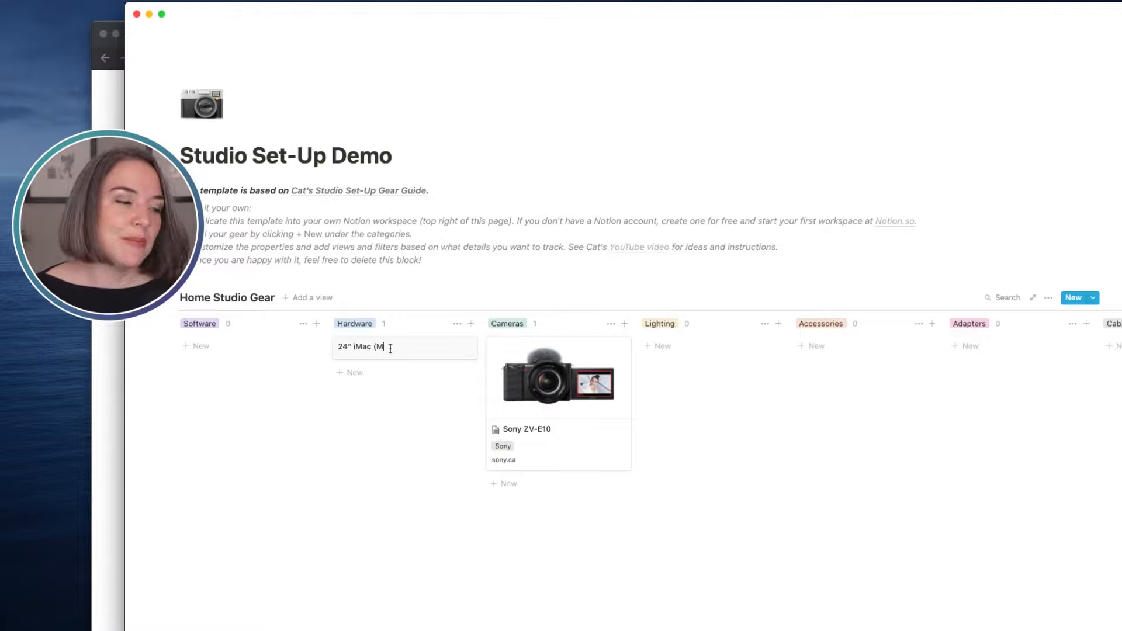
pyautogui.write('1)')
pyautogui.press('Return')
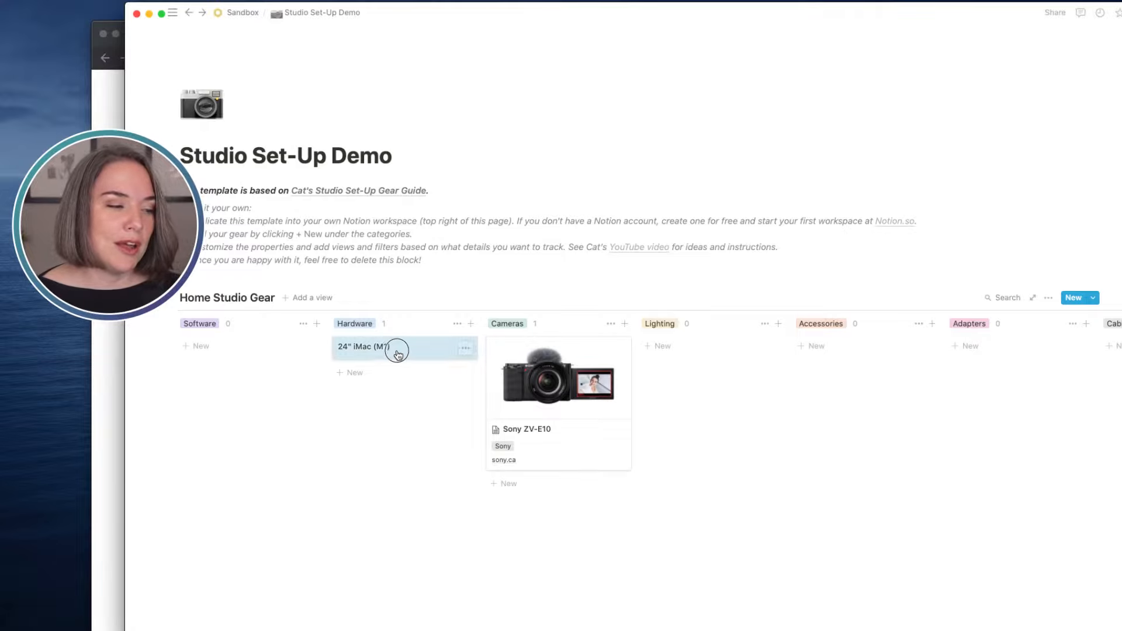
# Open the 24" iMac (M1) card, paste the copied Apple page address as its Link and set the Price to 1900
pyautogui.click(388, 348)
pyautogui.click(541, 231)
pyautogui.press('super+v')
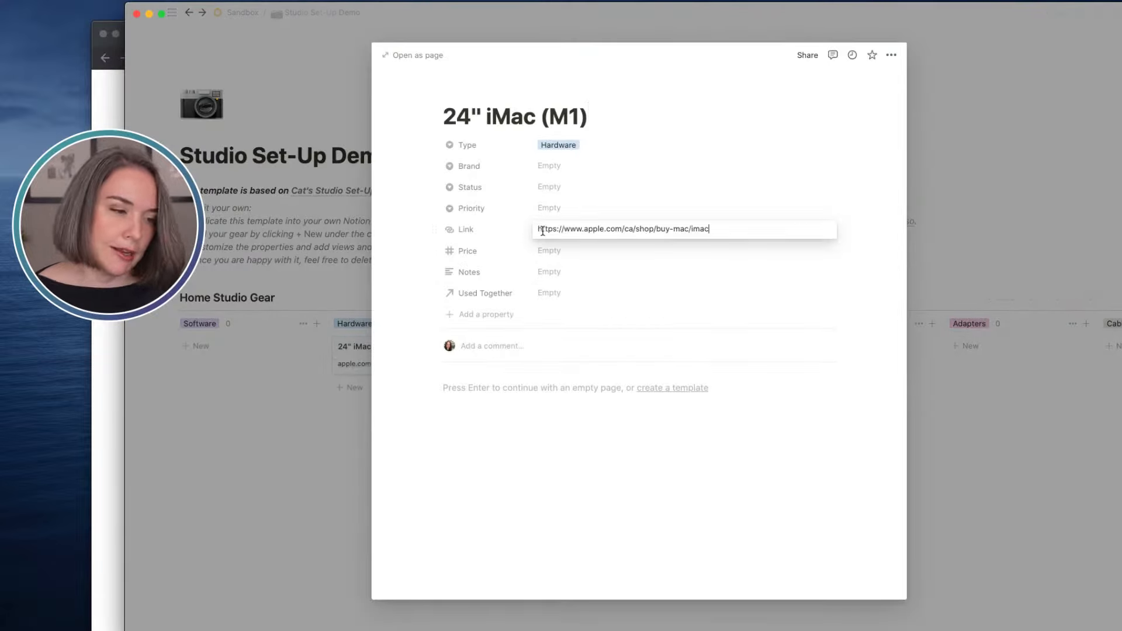
pyautogui.click(553, 254)
pyautogui.click(548, 251)
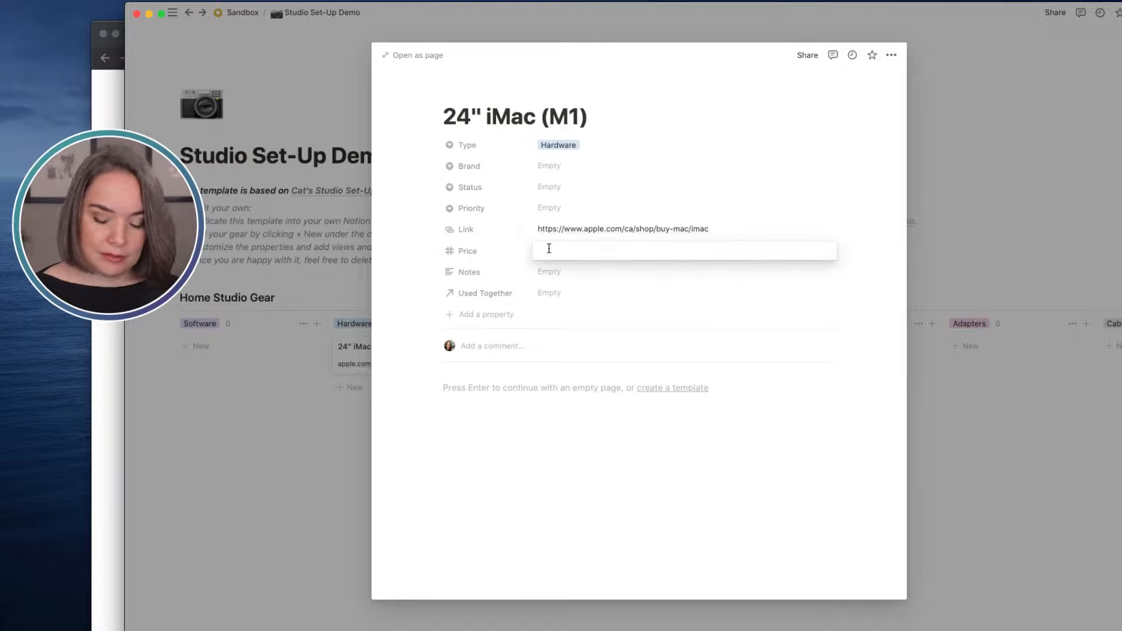
pyautogui.write('1900')
pyautogui.press('Tab')
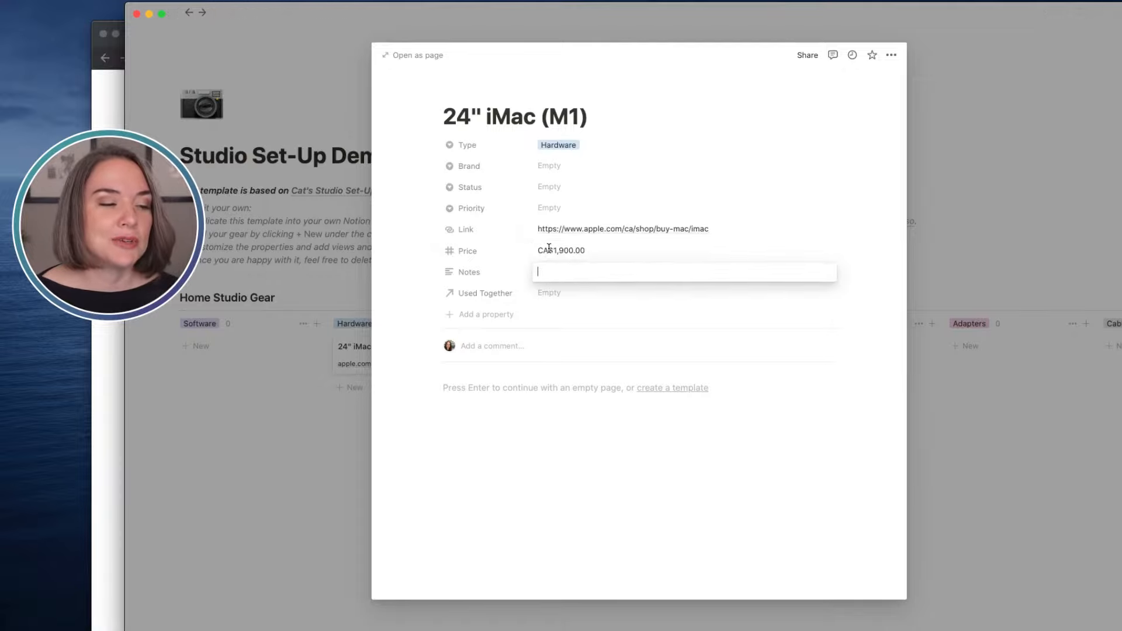
# Set the iMac entry's Brand to Apple, Status to Wish List and Priority to four stars
pyautogui.click(555, 168)
pyautogui.click(581, 216)
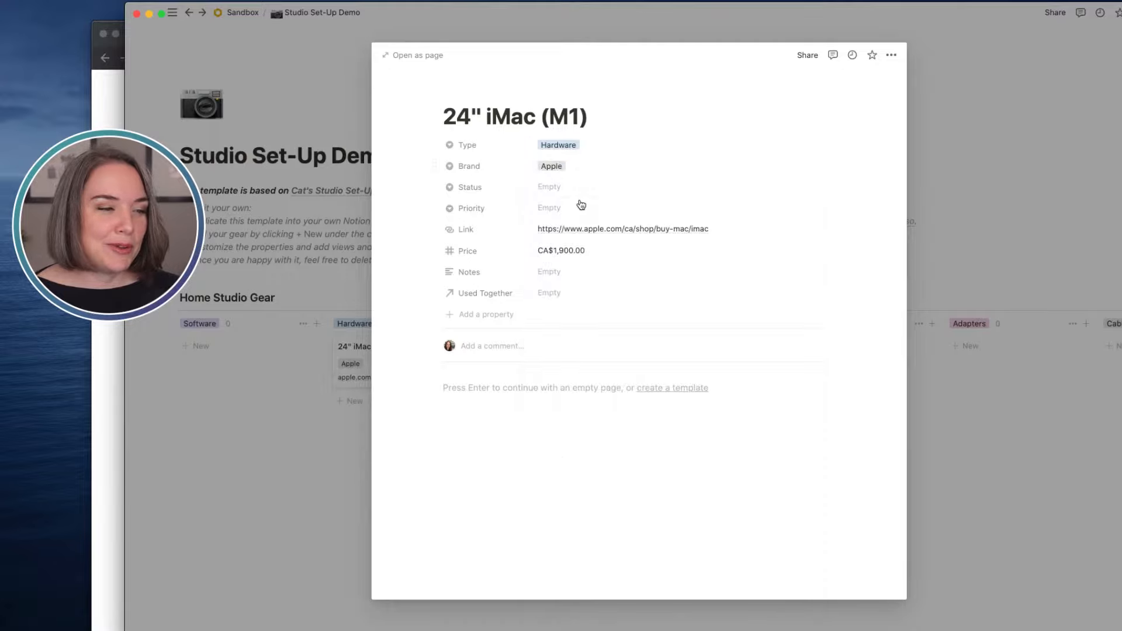
pyautogui.click(576, 197)
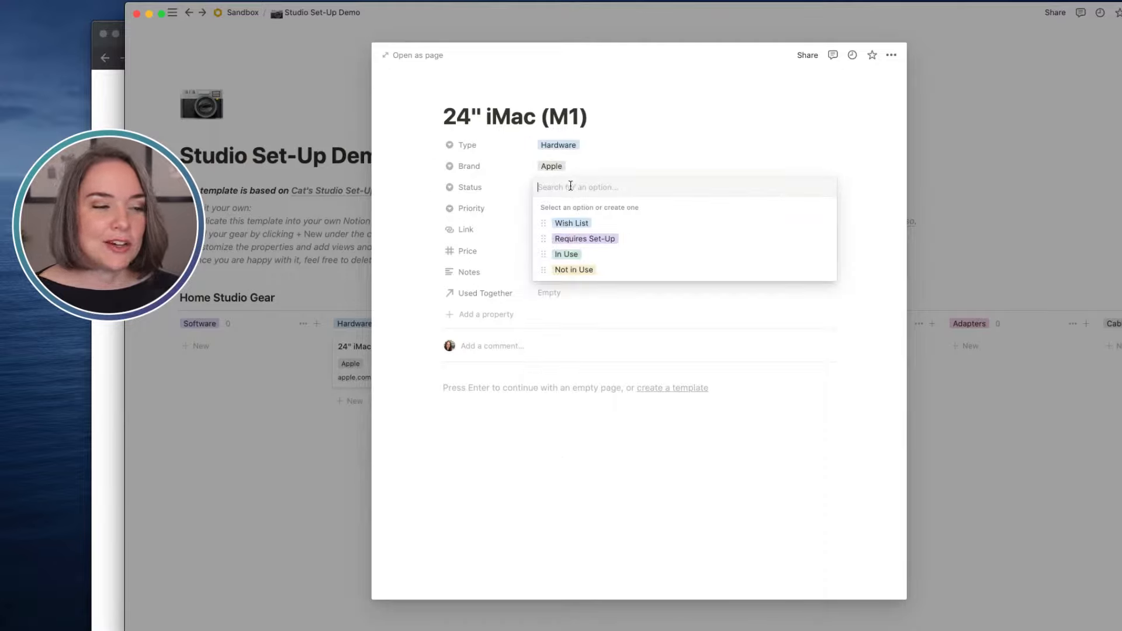
pyautogui.click(580, 223)
pyautogui.click(578, 211)
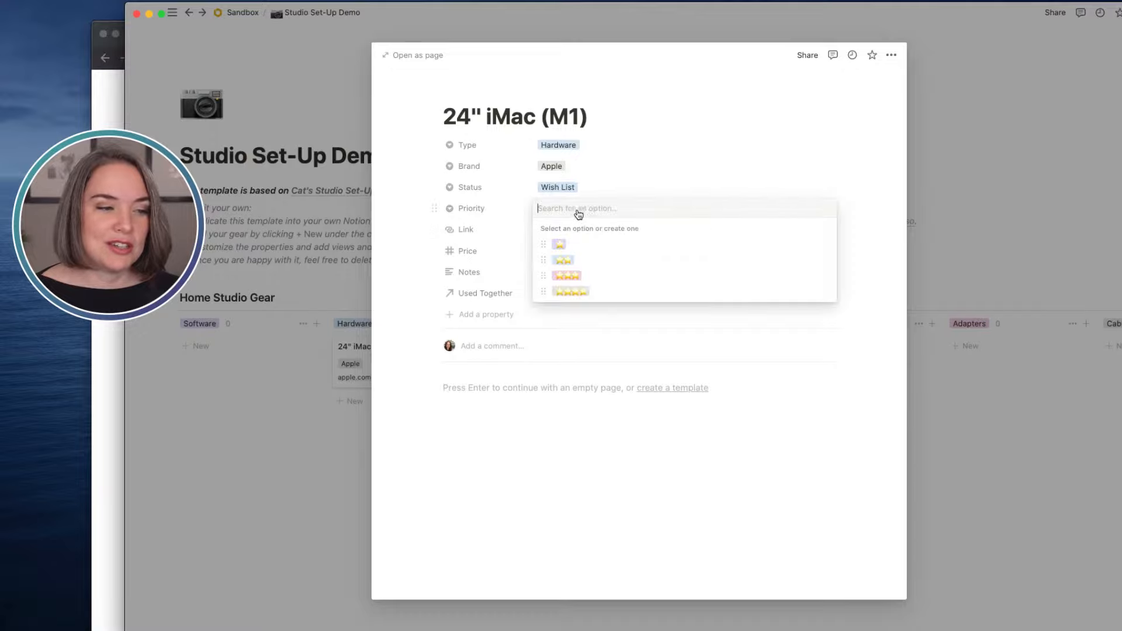
pyautogui.click(601, 292)
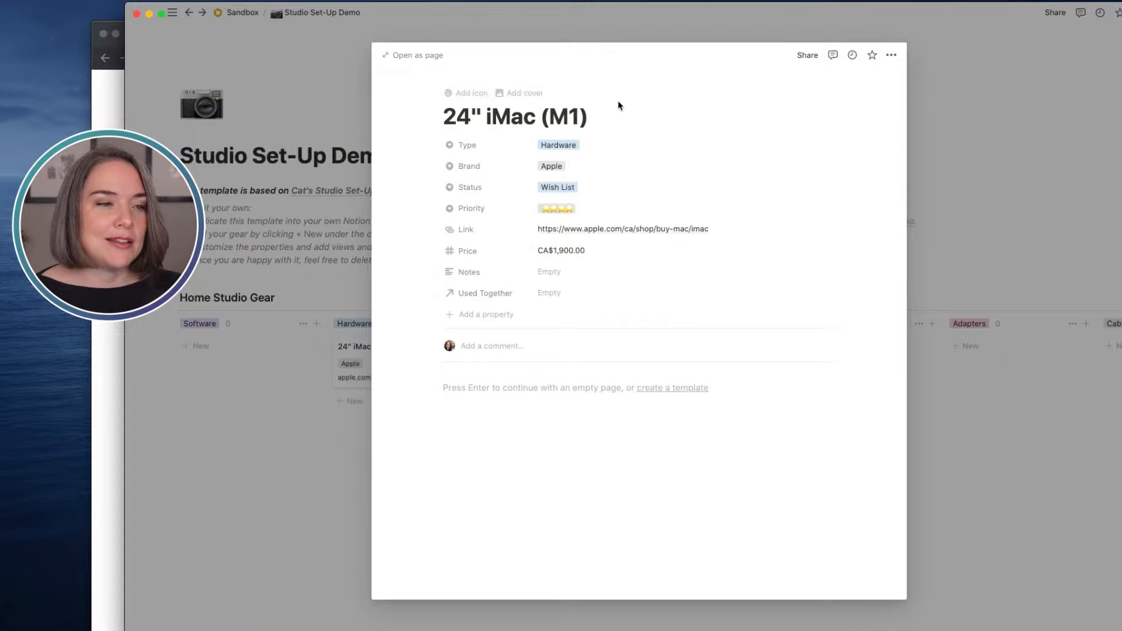
# Add a cover to the iMac entry and copy the image address of the purple iMac from Apple's page in the browser
pyautogui.click(525, 94)
pyautogui.press('super+Tab')
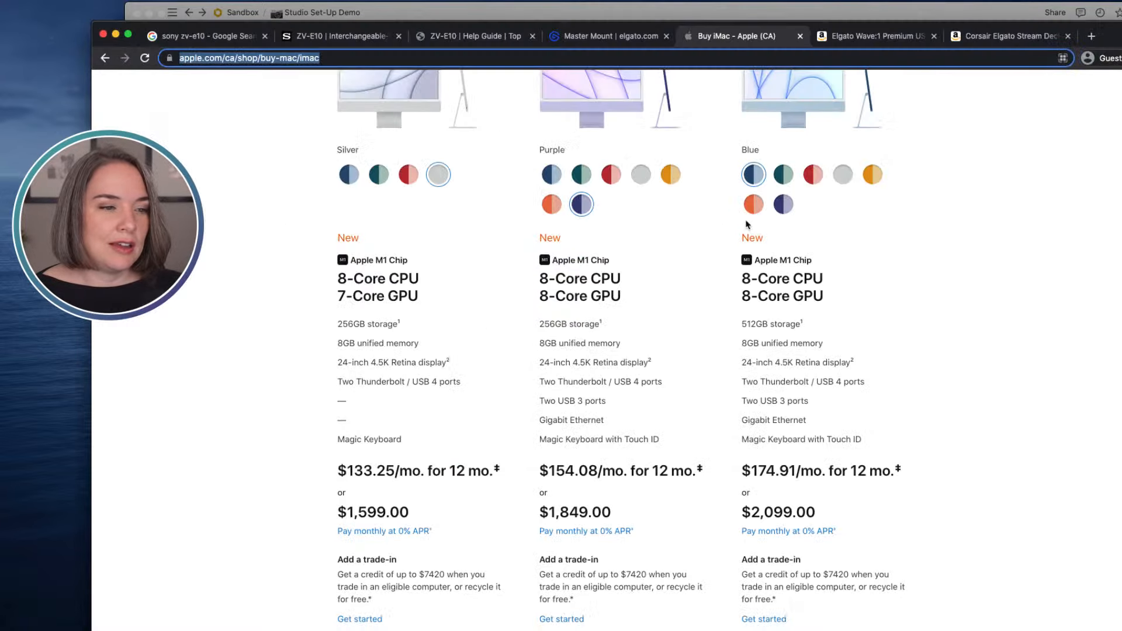
pyautogui.scroll(2, 746, 224)
pyautogui.rightClick(608, 159)
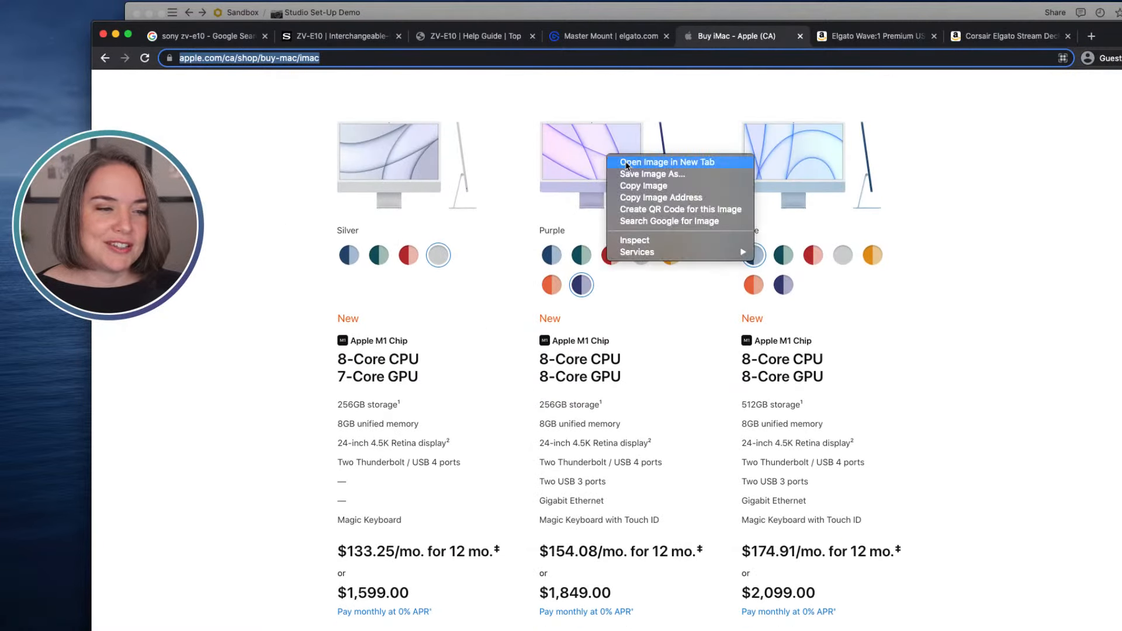
pyautogui.click(668, 199)
# Return to Notion, replace the iMac entry's cover with the copied image link and close the entry
pyautogui.click(630, 11)
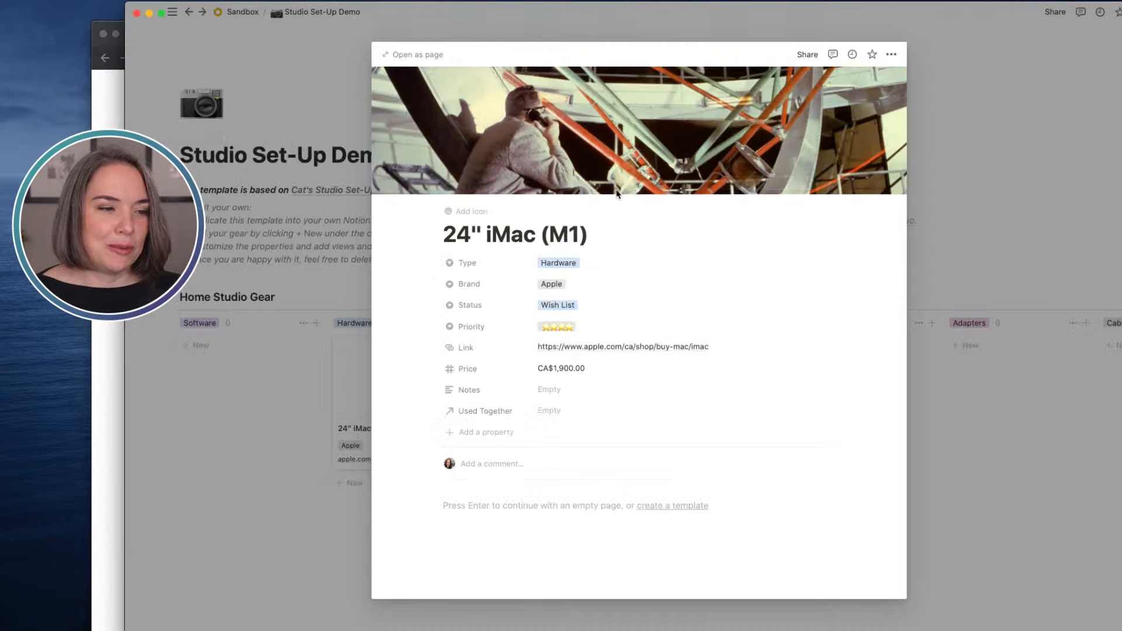
pyautogui.click(748, 183)
pyautogui.click(682, 202)
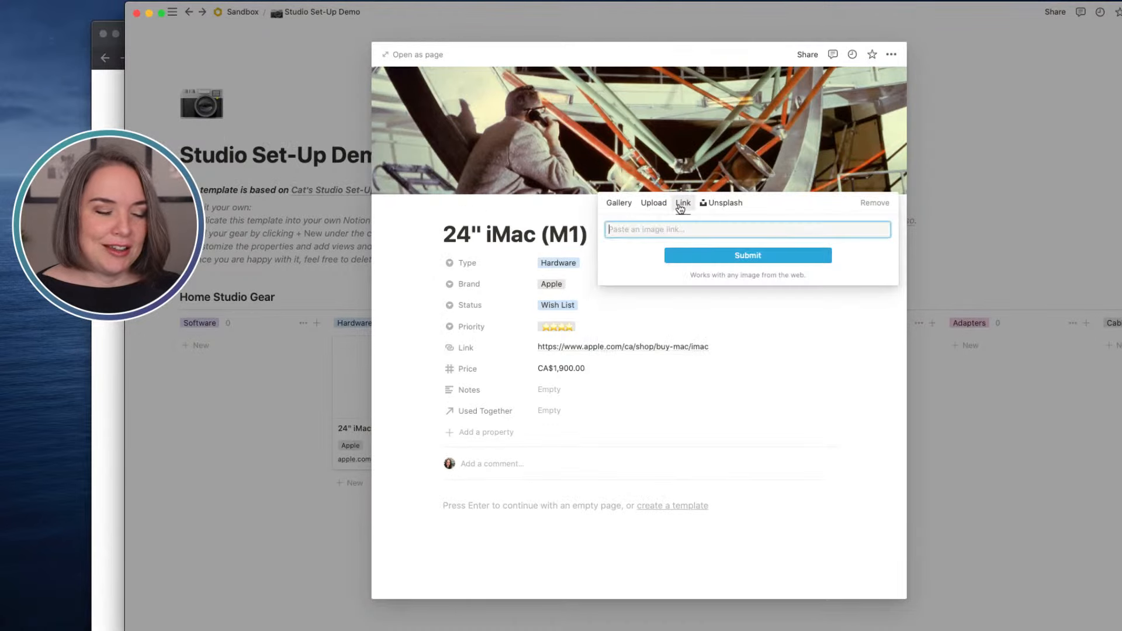
pyautogui.press('super+v')
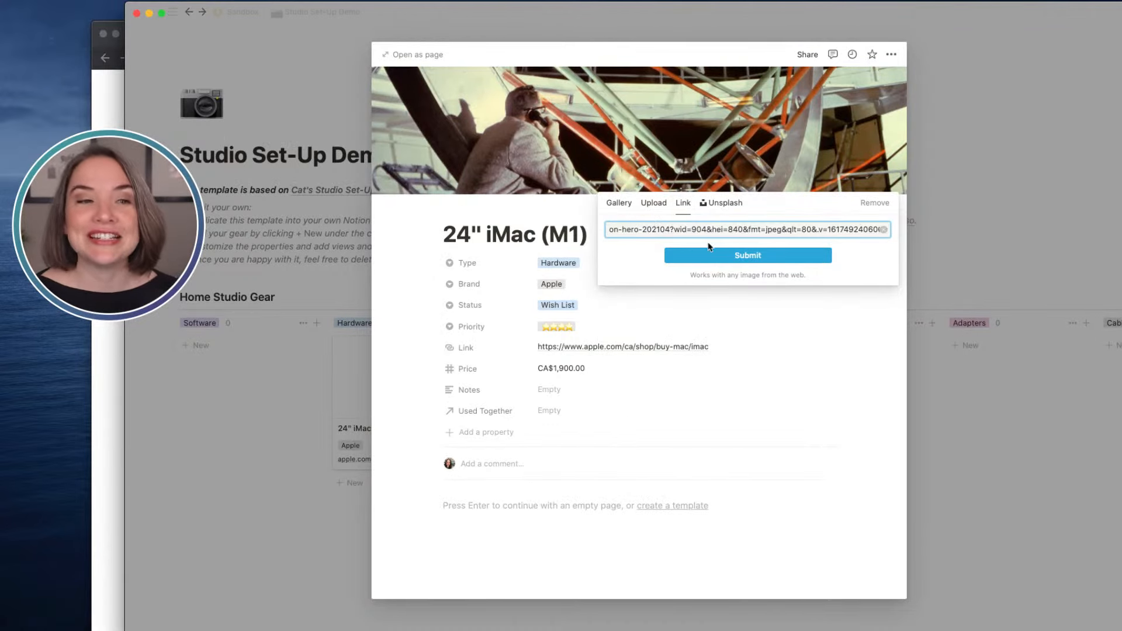
pyautogui.click(724, 254)
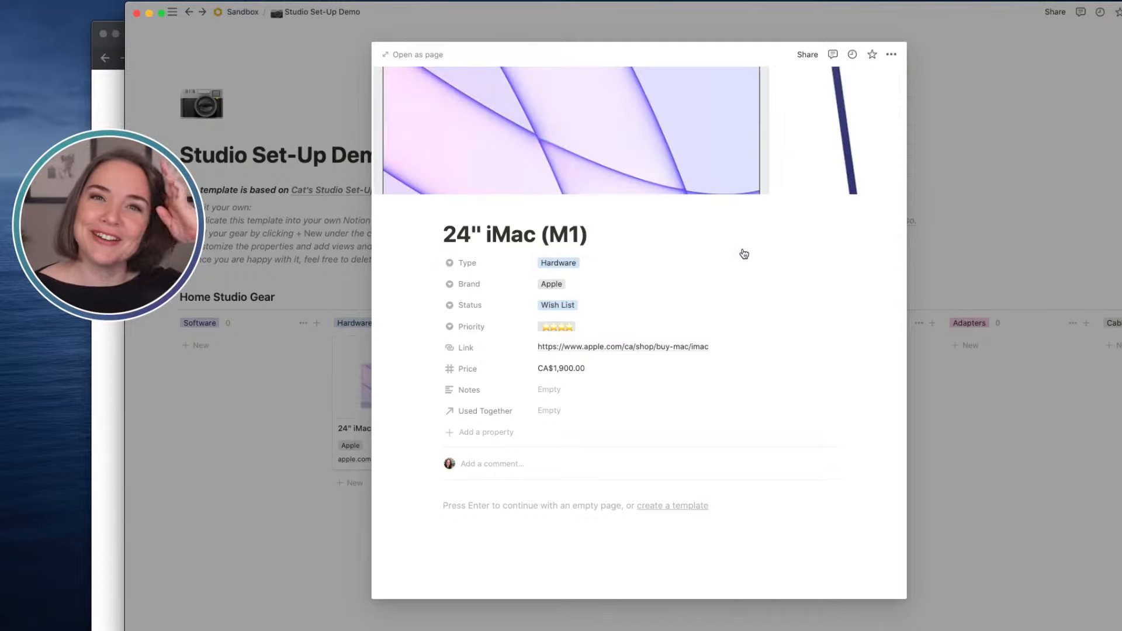
pyautogui.click(975, 452)
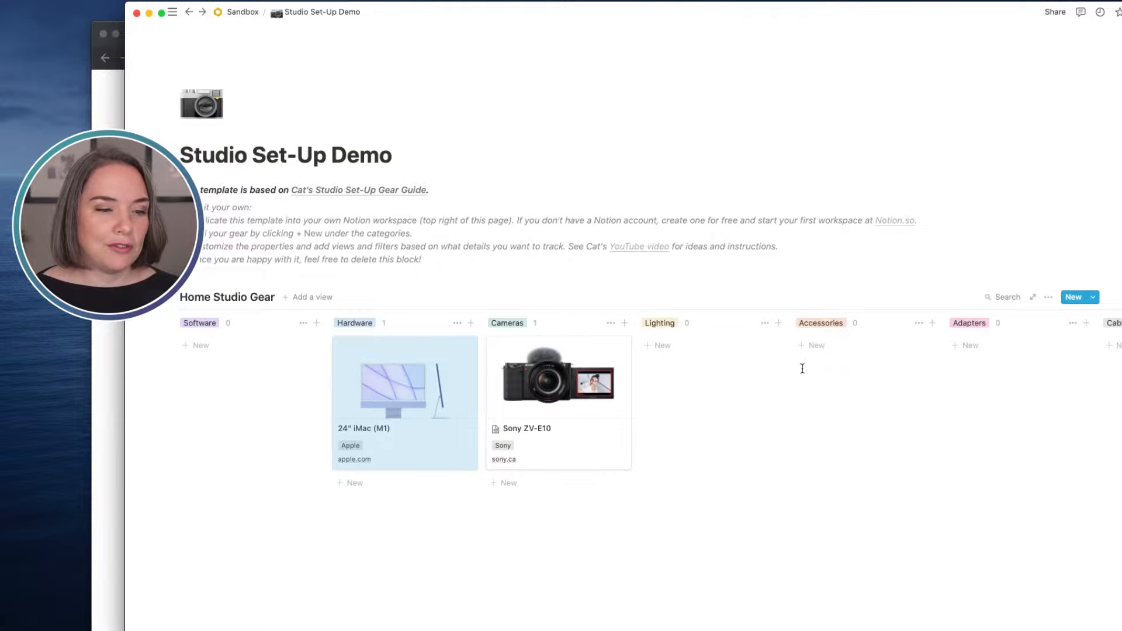
# Create a new card named Master Mount in the Accessories column
pyautogui.click(816, 347)
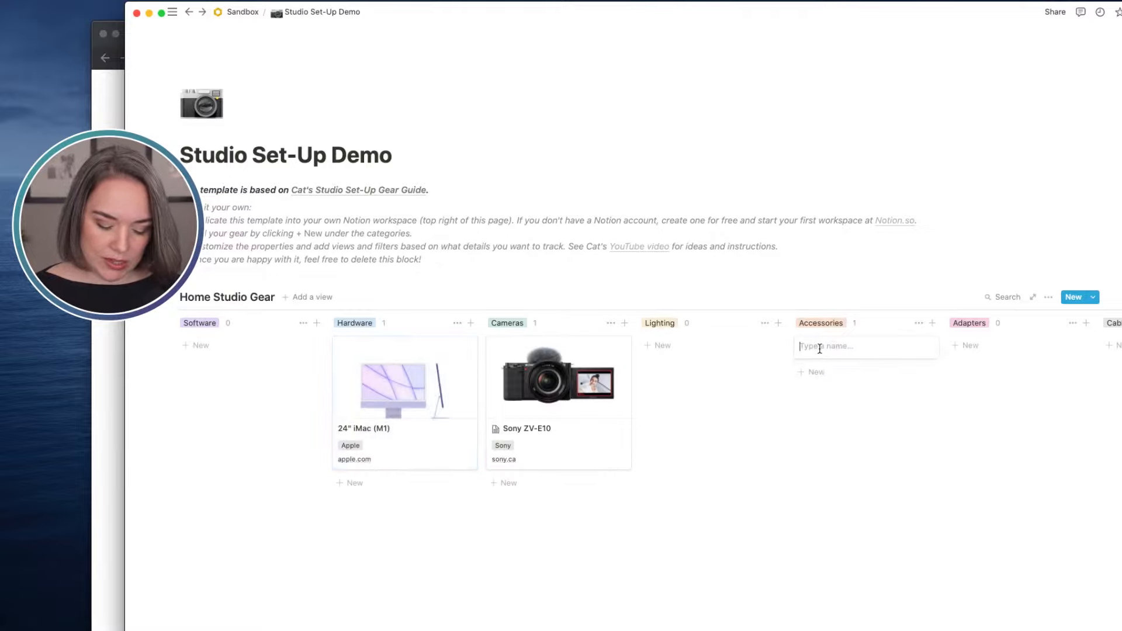
pyautogui.write('M')
pyautogui.press('BackSpace')
pyautogui.write('M')
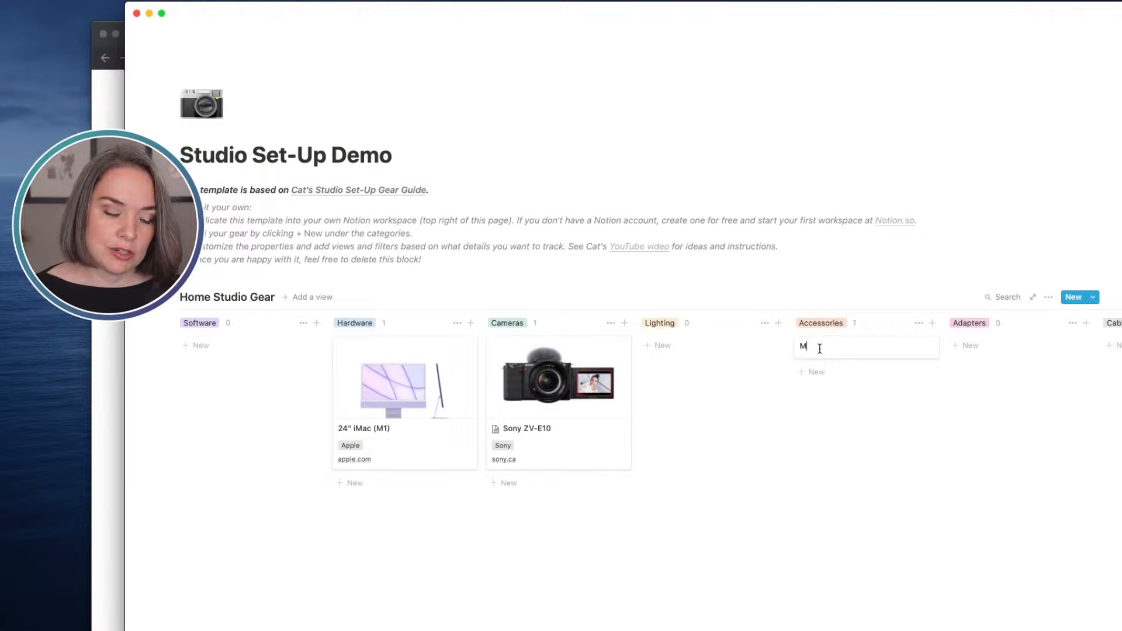
pyautogui.press('BackSpace')
pyautogui.write('M')
pyautogui.press('BackSpace')
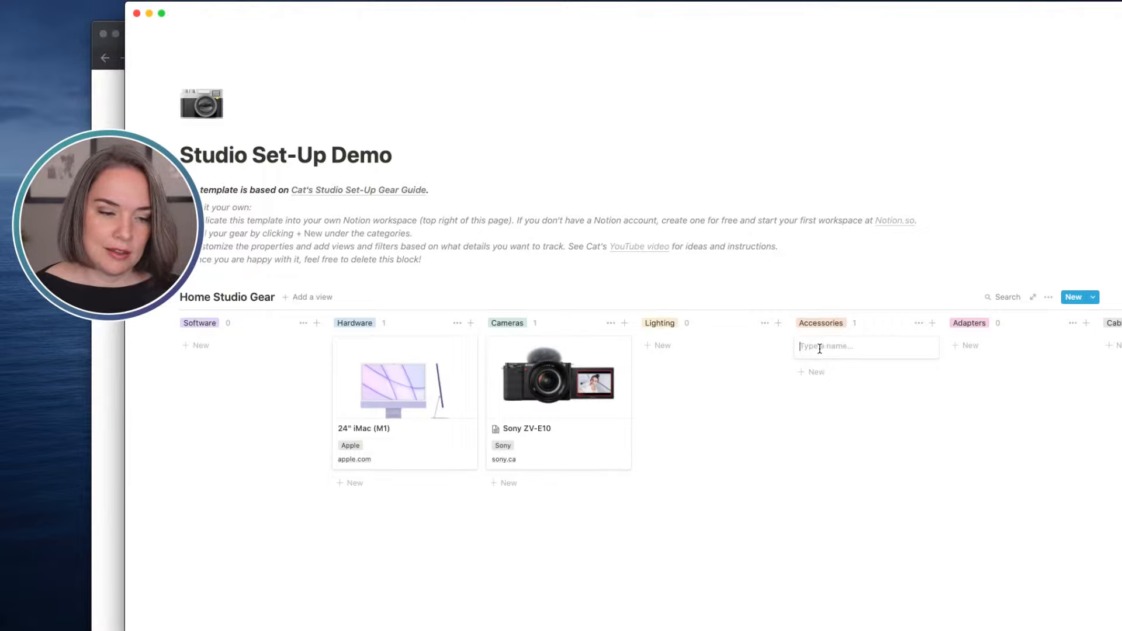
pyautogui.write('Master Moun')
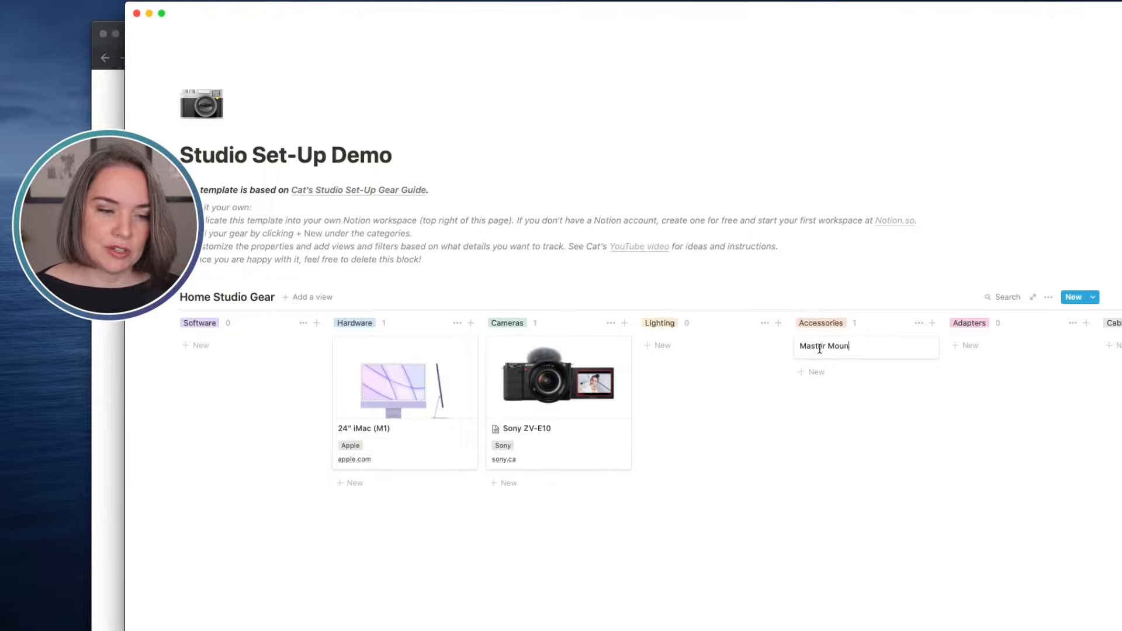
pyautogui.write('t')
pyautogui.press('Escape')
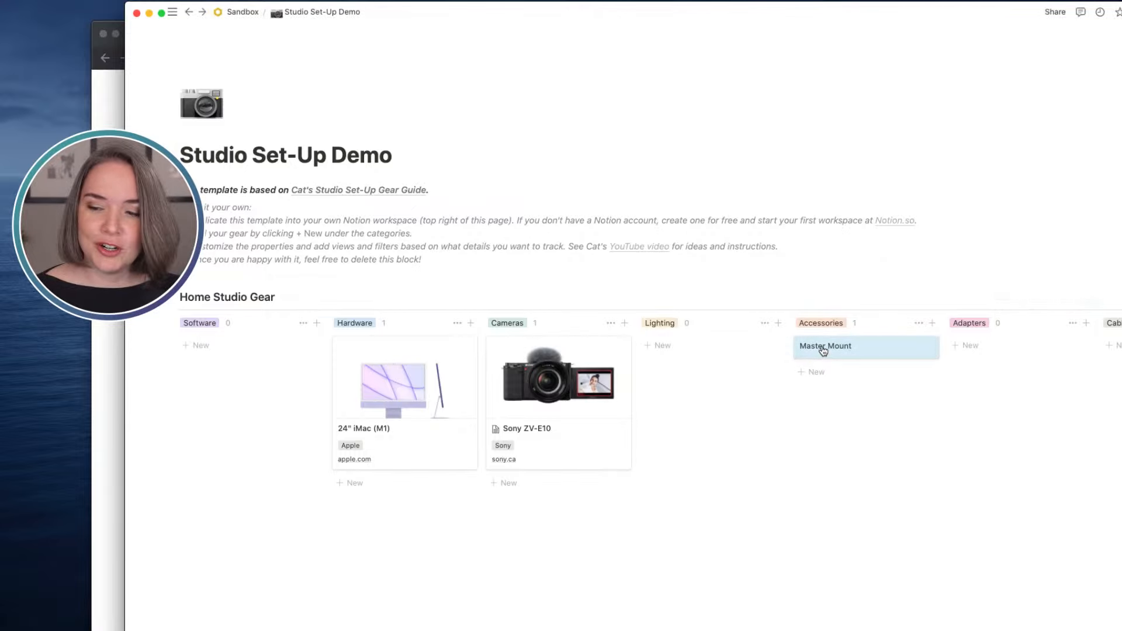
# Switch to the browser and copy the address of Elgato's Master Mount page
pyautogui.press('super+Tab')
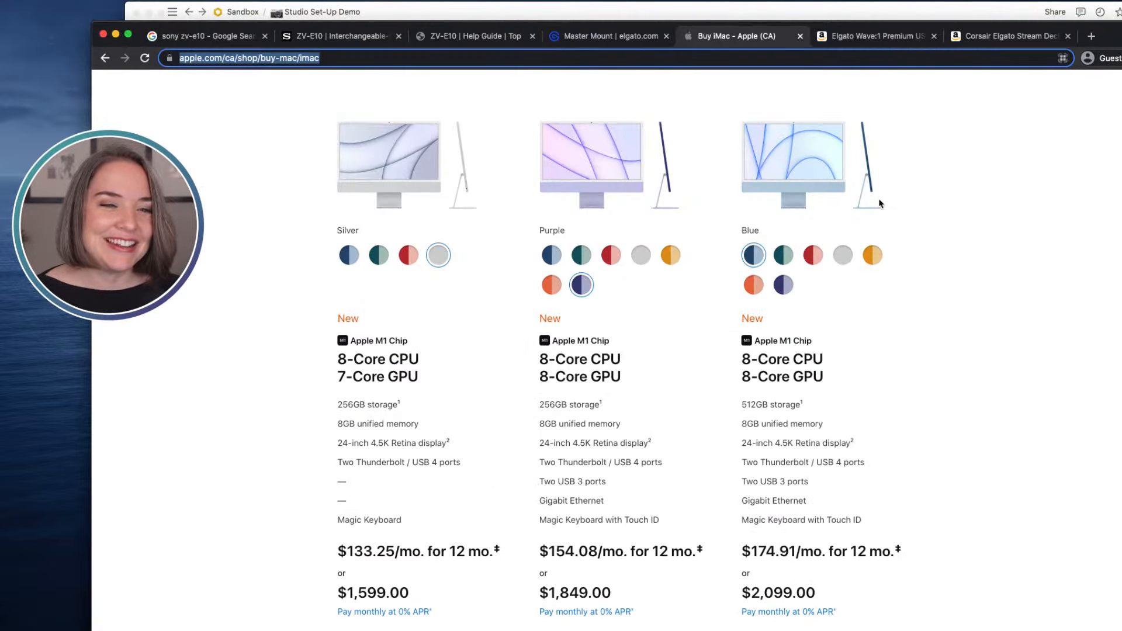
pyautogui.click(590, 38)
pyautogui.scroll(-5, 703, 281)
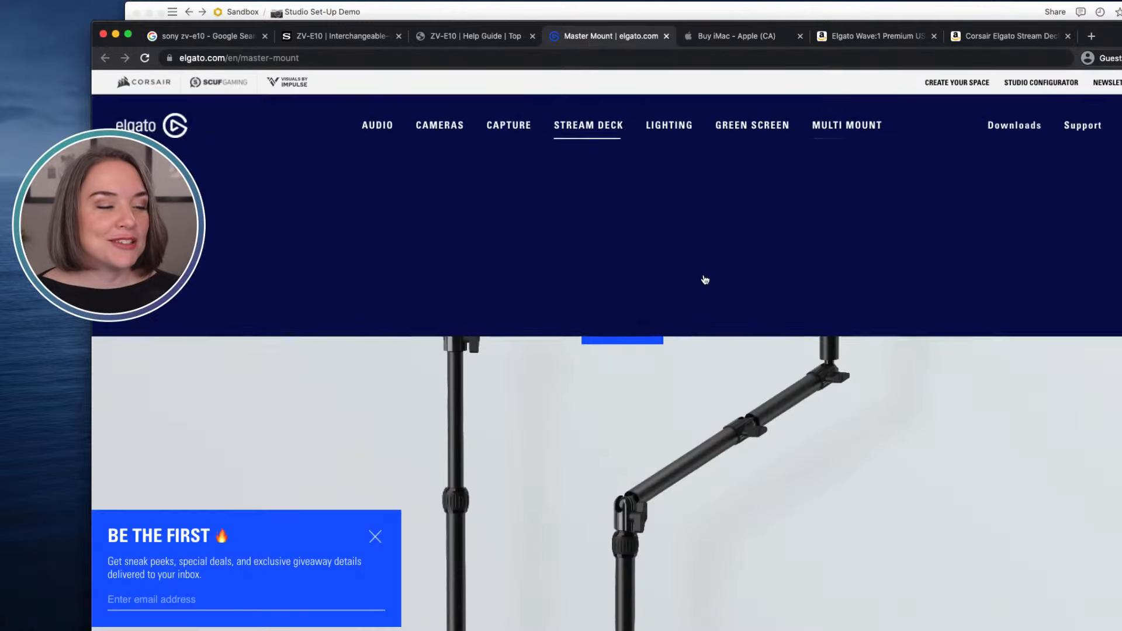
pyautogui.scroll(-5, 825, 335)
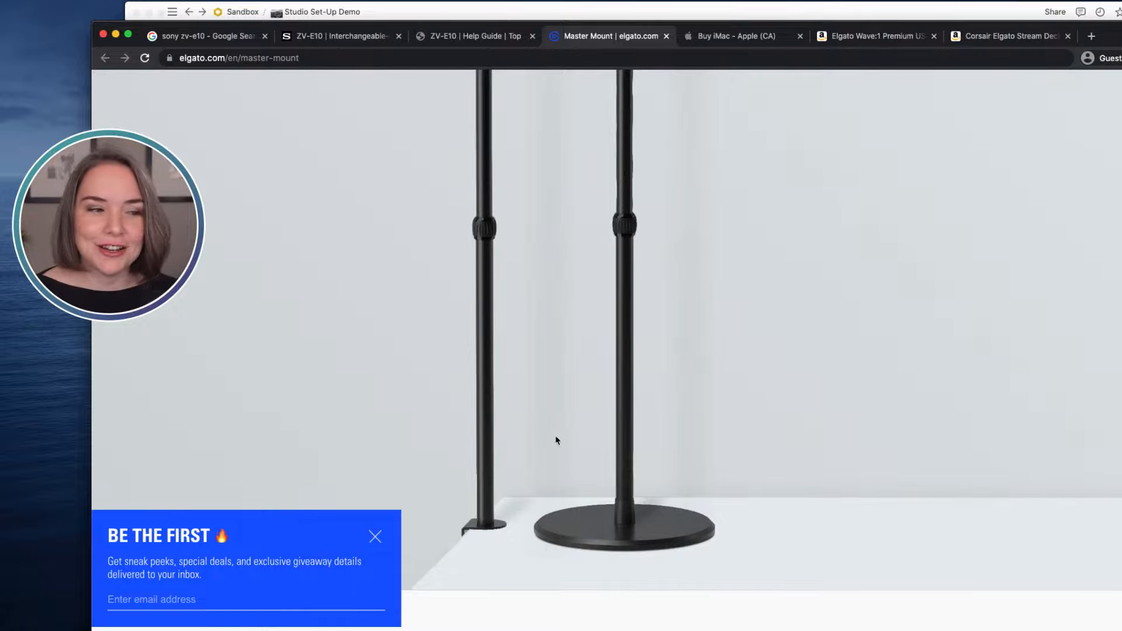
pyautogui.scroll(5, 558, 438)
pyautogui.scroll(2, 562, 431)
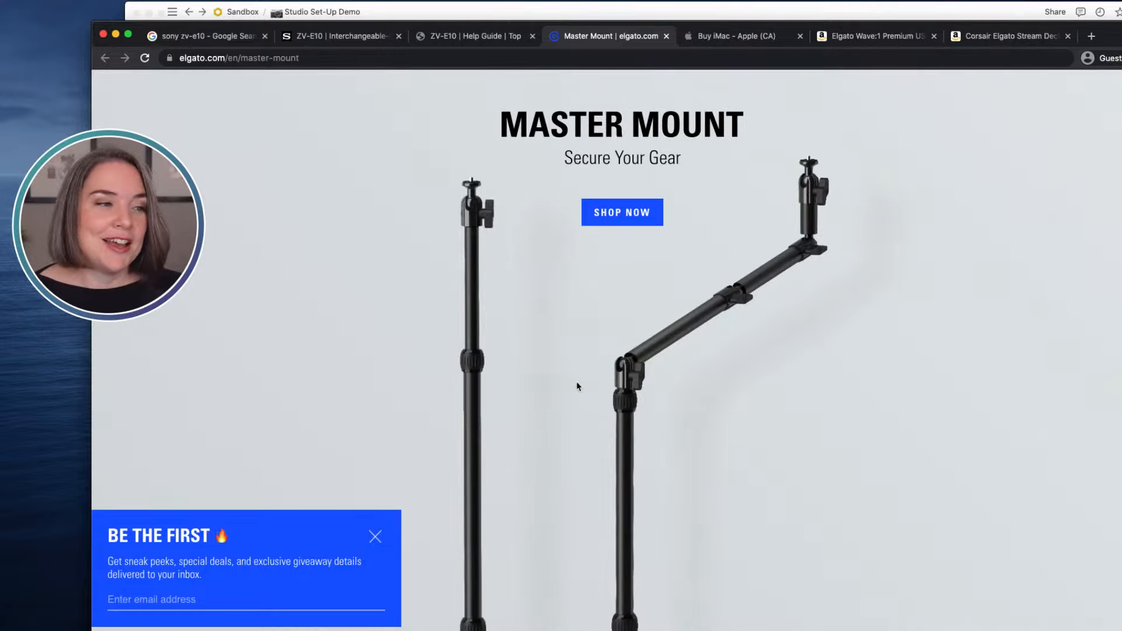
pyautogui.click(401, 58)
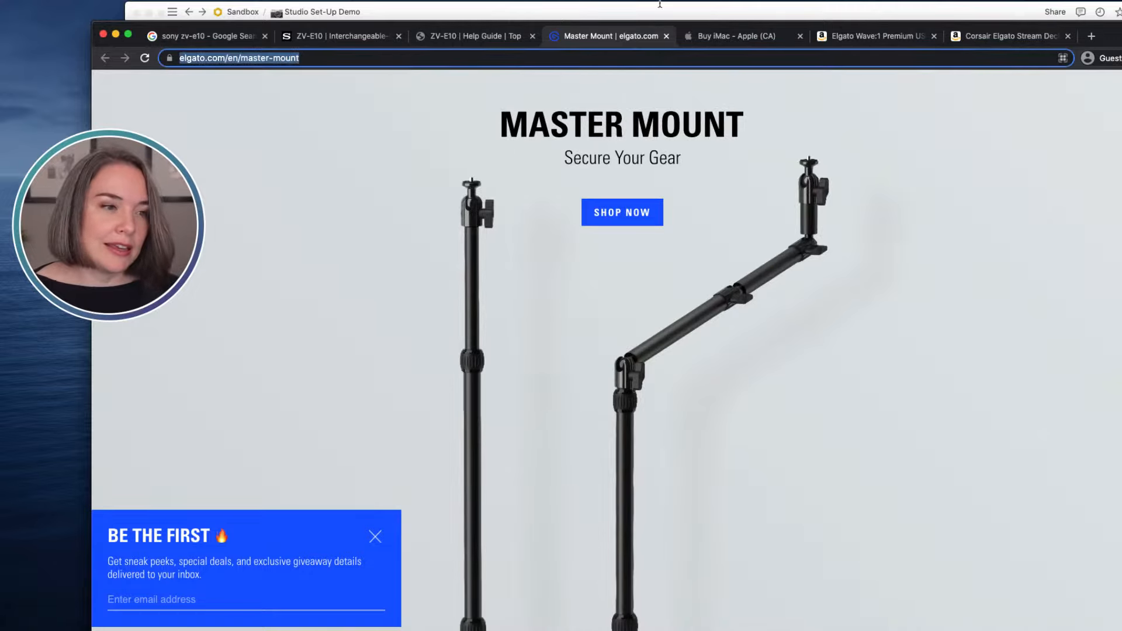
# Return to Notion, open the Master Mount card and set its Brand to Elgato and Status to Wish List
pyautogui.click(717, 19)
pyautogui.click(862, 349)
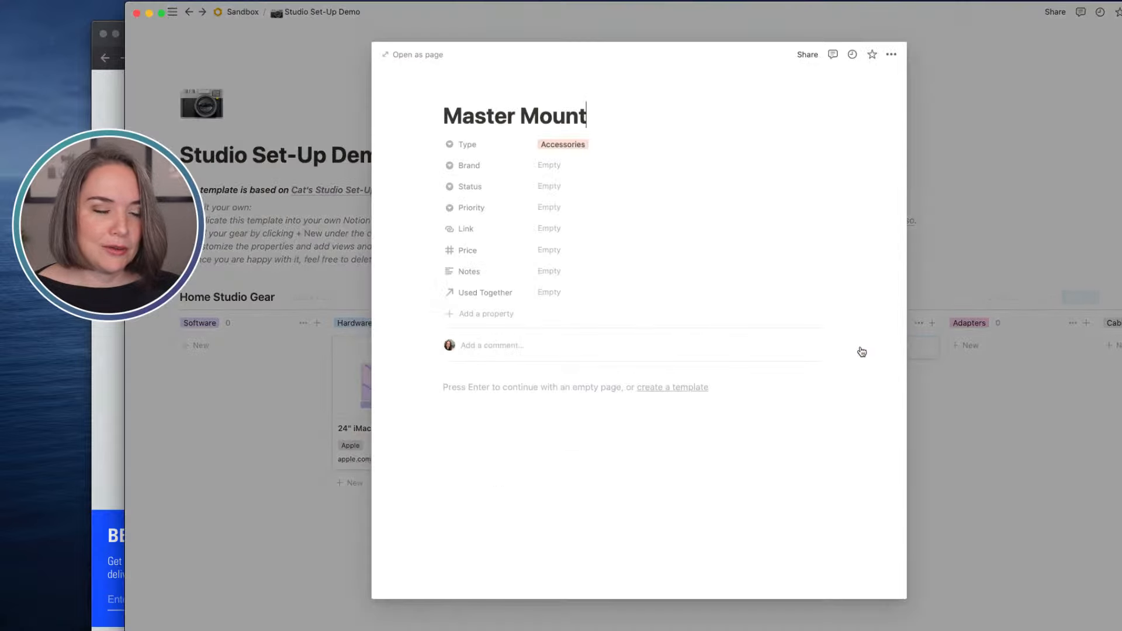
pyautogui.click(559, 165)
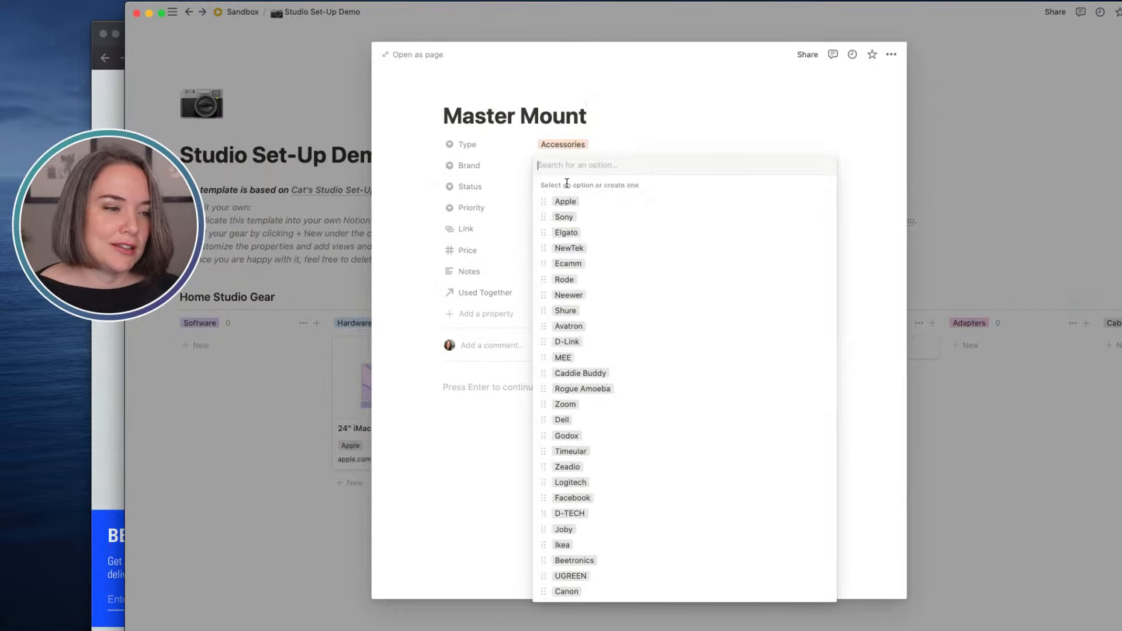
pyautogui.click(562, 230)
pyautogui.click(544, 185)
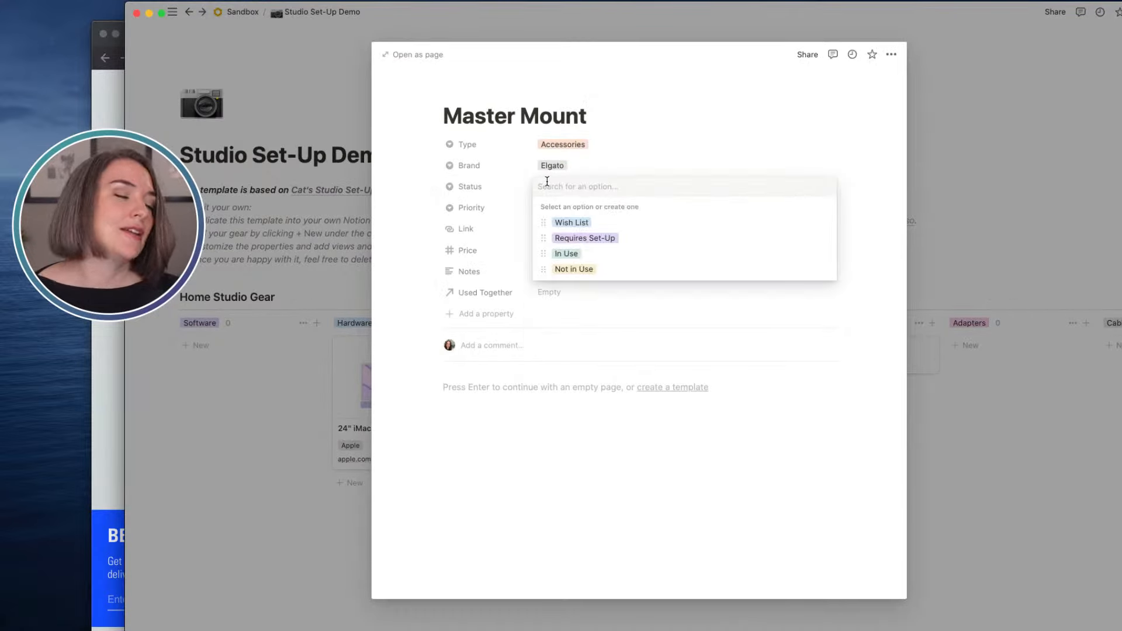
pyautogui.click(573, 222)
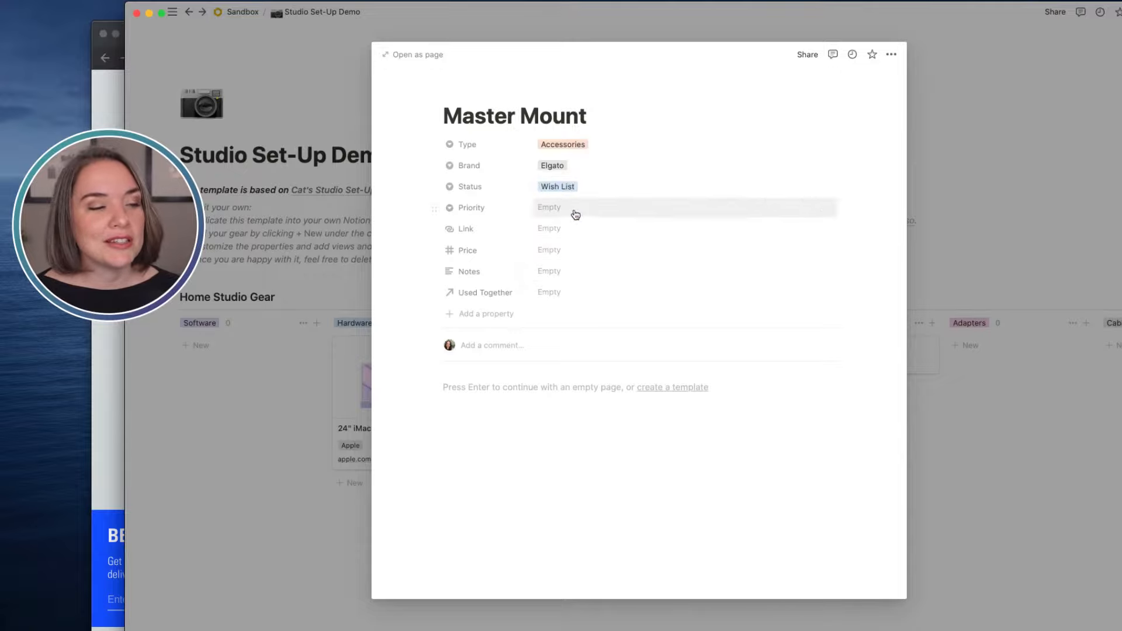
# Set the Master Mount entry's Priority to three stars and paste the copied Elgato page address as its Link
pyautogui.click(575, 209)
pyautogui.click(594, 280)
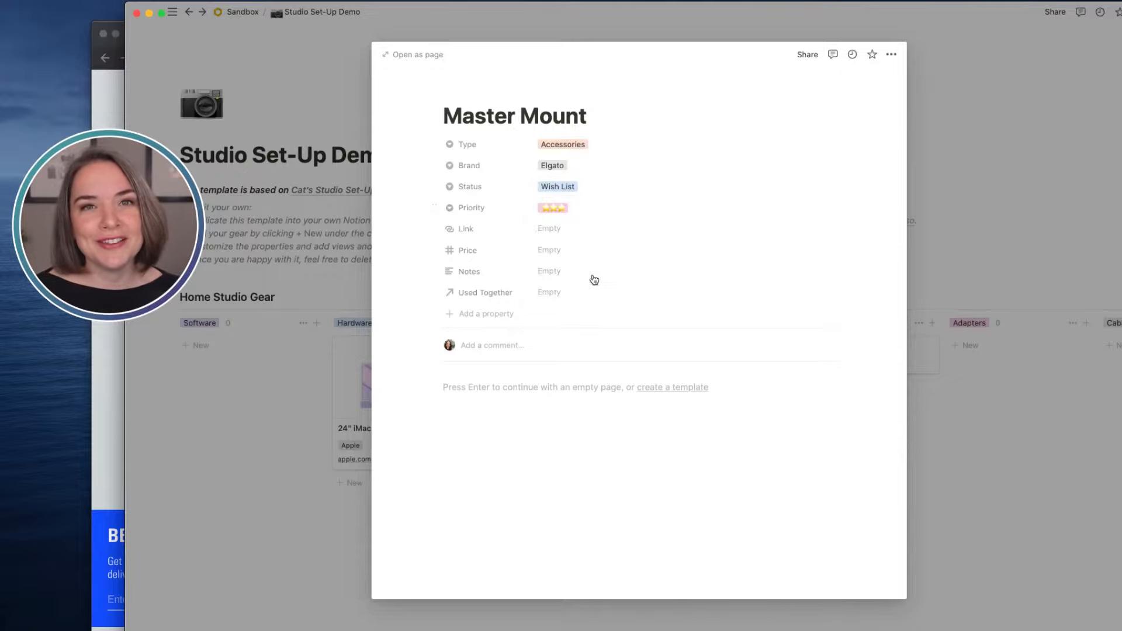
pyautogui.click(570, 234)
pyautogui.press('super+v')
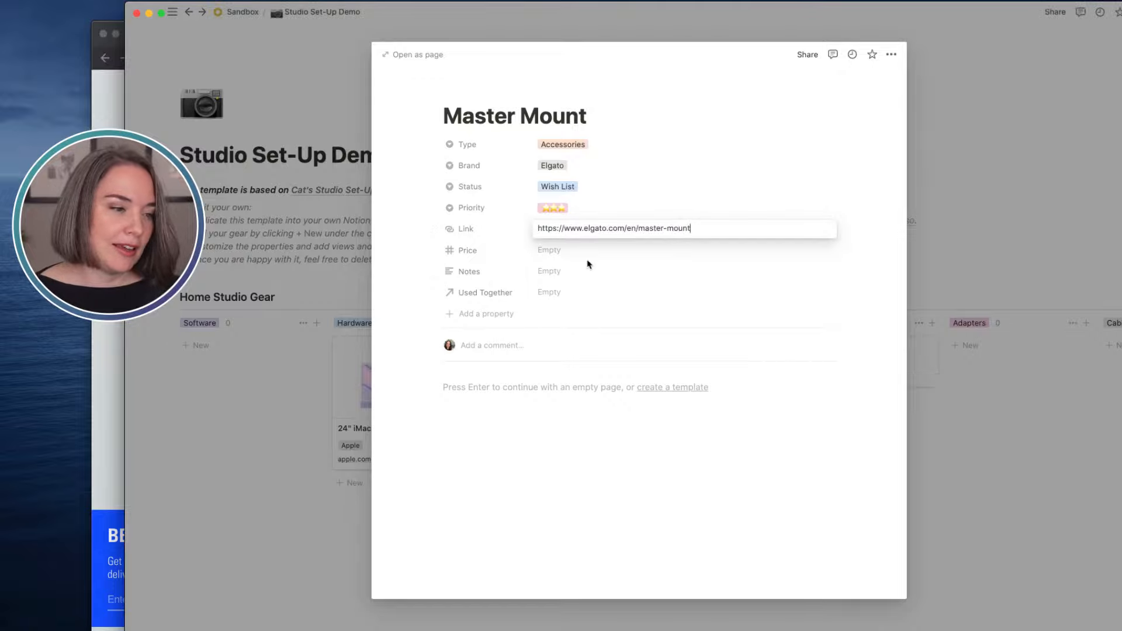
pyautogui.press('Return')
# Switch to the browser and look up the Master Mount L price in the Multi Mount configurator on Elgato's page
pyautogui.press('super+Tab')
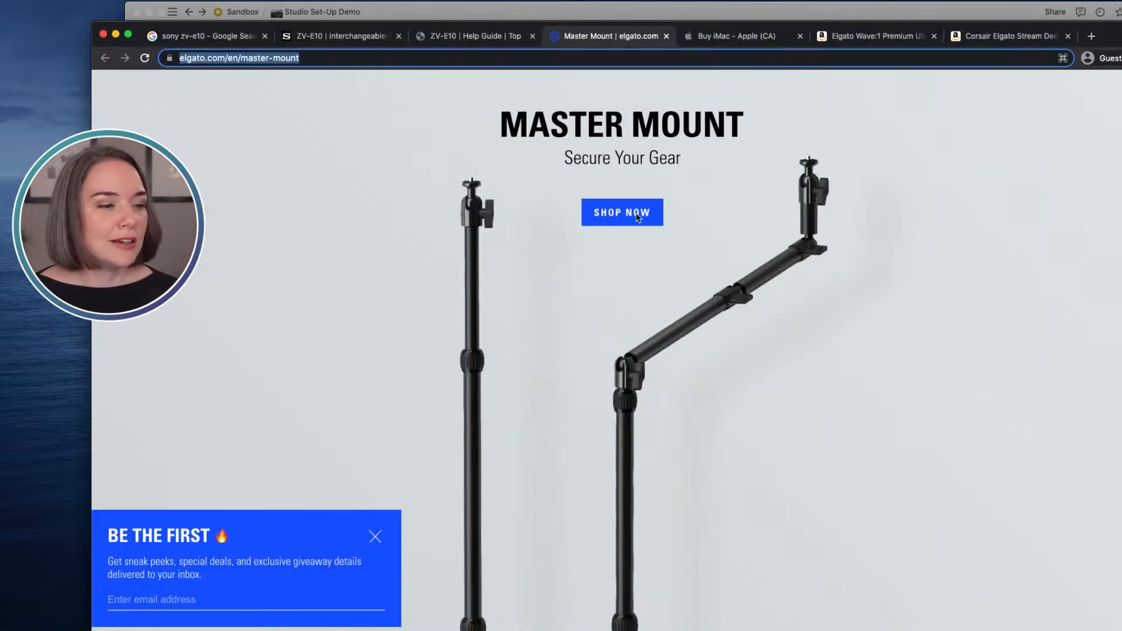
pyautogui.scroll(-10, 659, 220)
pyautogui.scroll(-15, 660, 219)
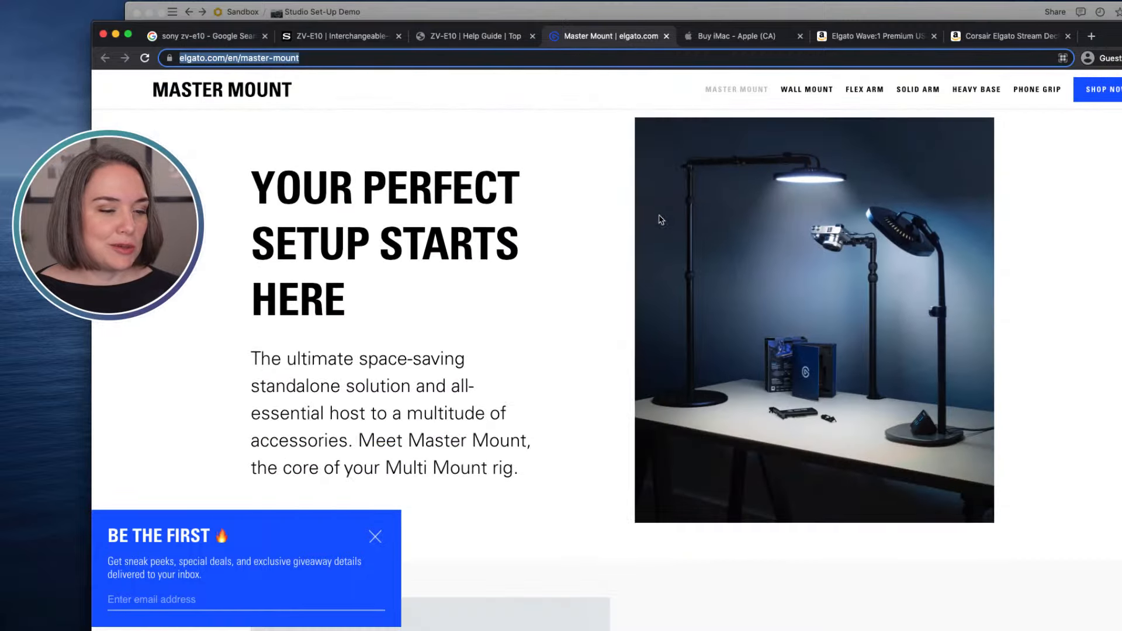
pyautogui.scroll(-15, 631, 221)
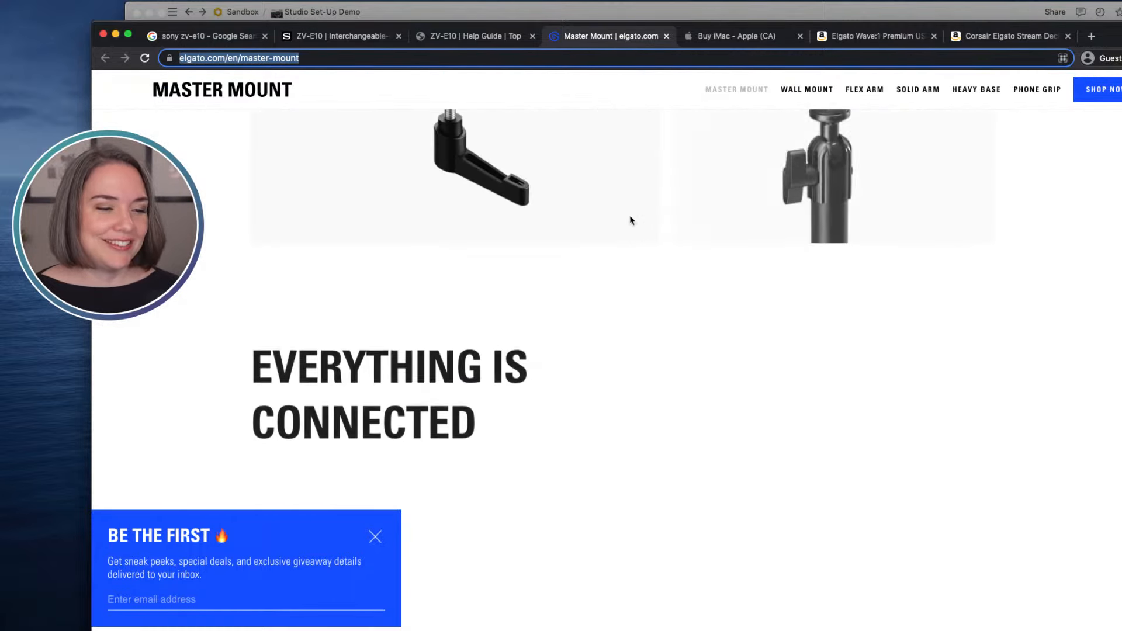
pyautogui.scroll(5, 630, 220)
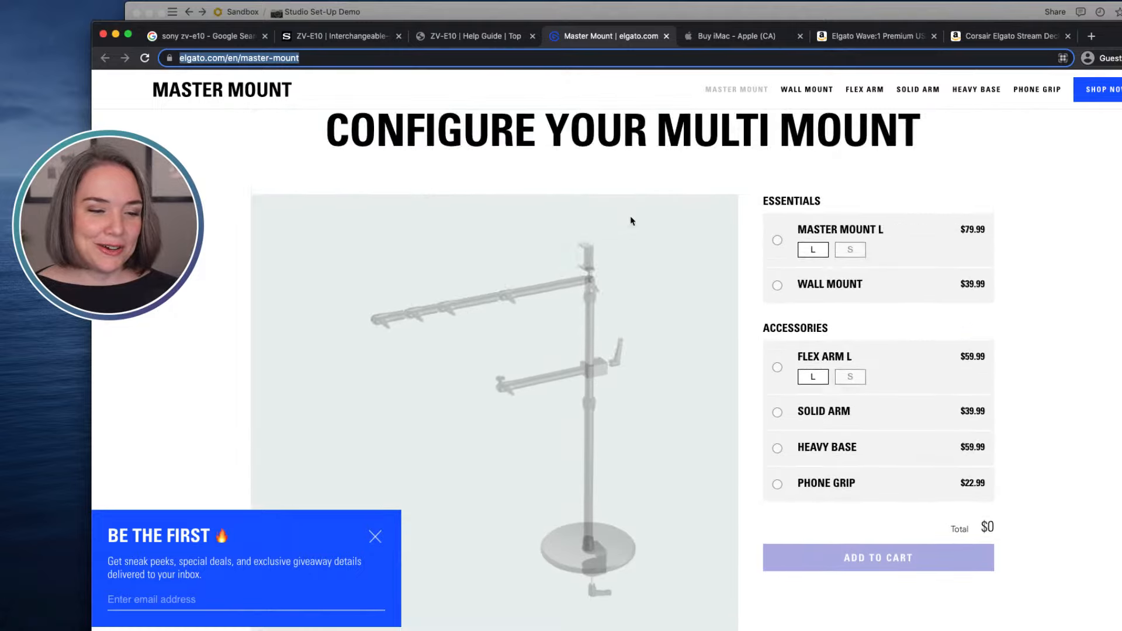
pyautogui.scroll(-1, 630, 220)
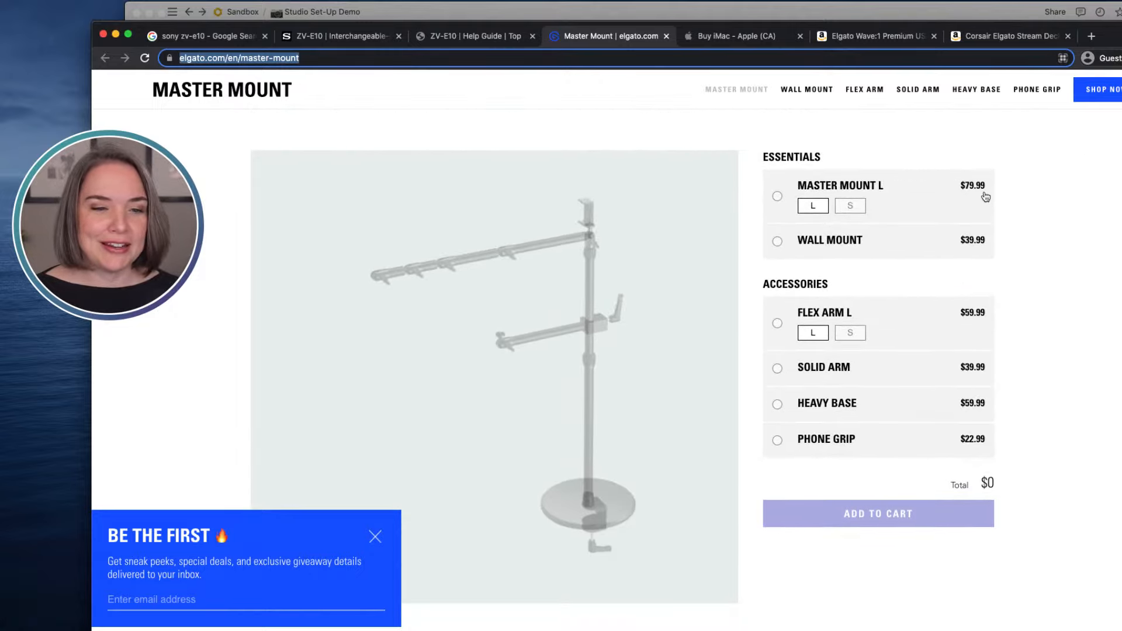
# Return to Notion, open the Master Mount card and set its Price to 79.99
pyautogui.click(845, 14)
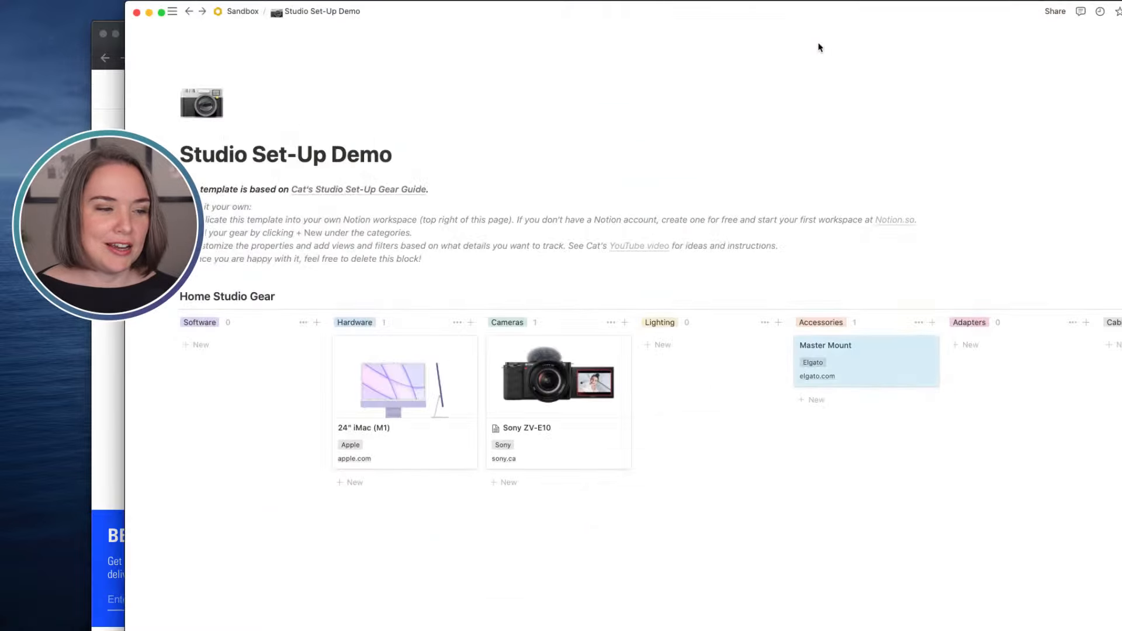
pyautogui.click(863, 360)
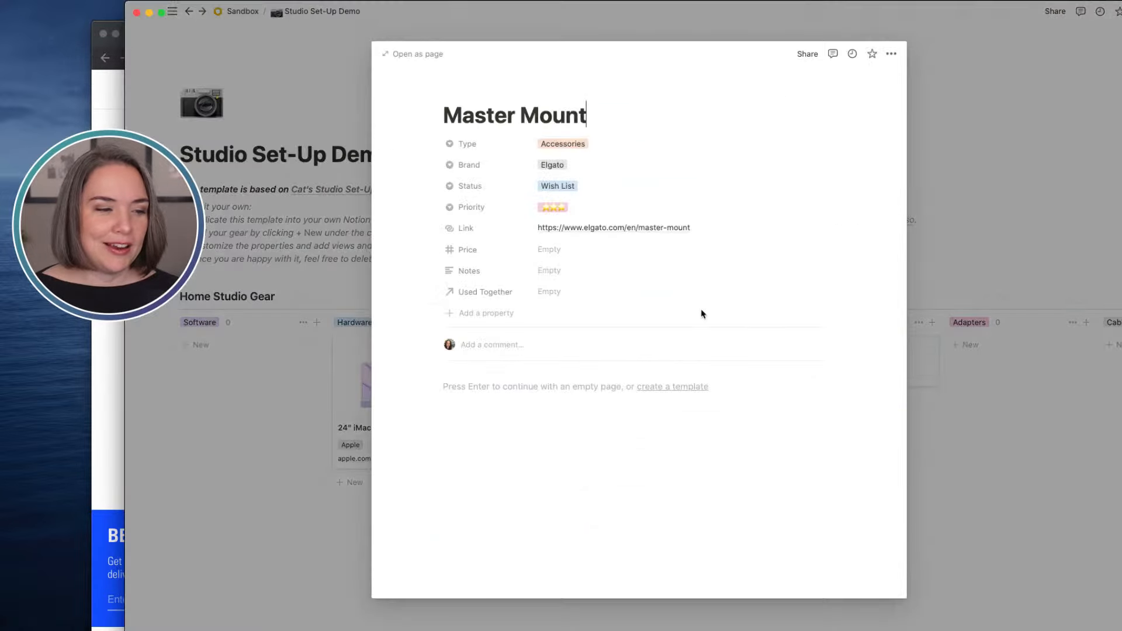
pyautogui.click(555, 249)
pyautogui.write('79.99')
pyautogui.press('Tab')
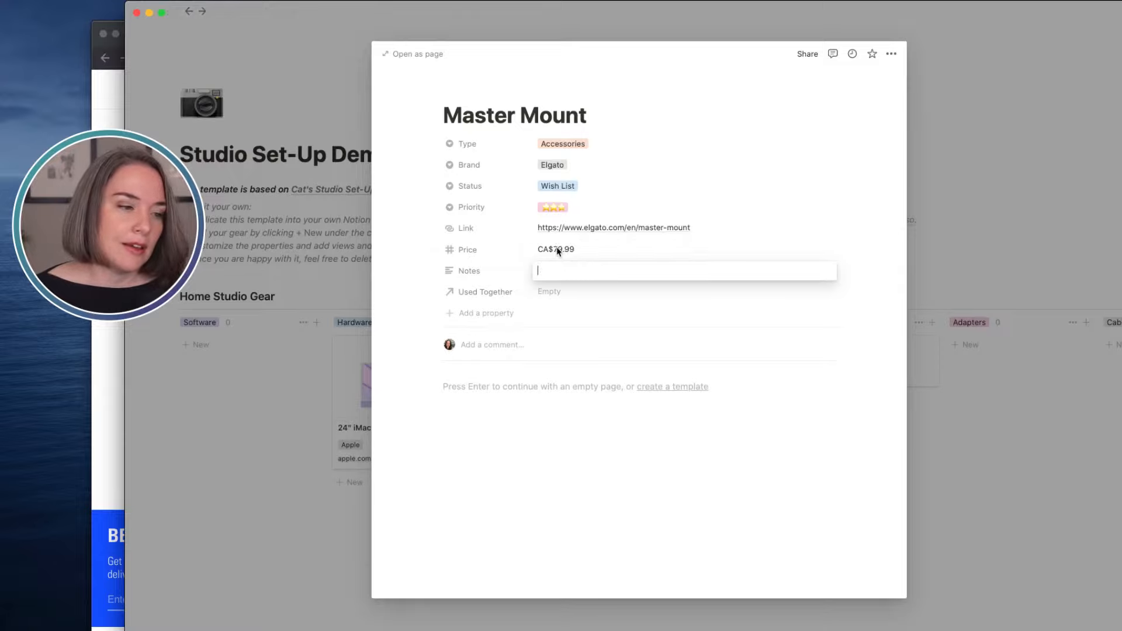
# Relate the Master Mount entry to Sony ZV-E10 under Used Together and close the card
pyautogui.click(544, 292)
pyautogui.click(546, 292)
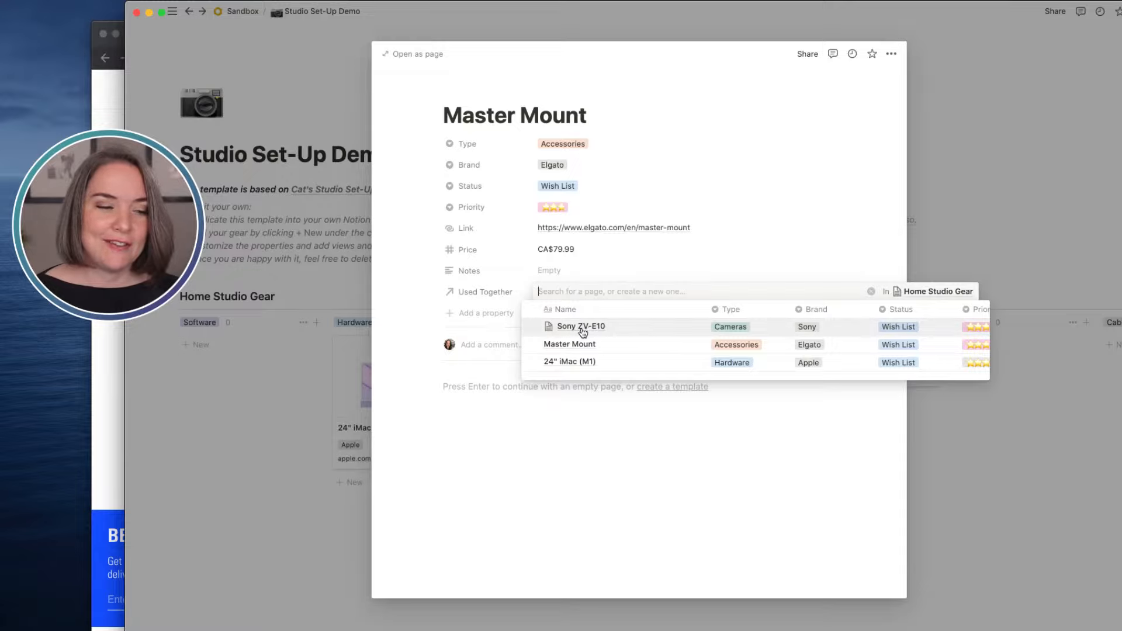
pyautogui.click(583, 331)
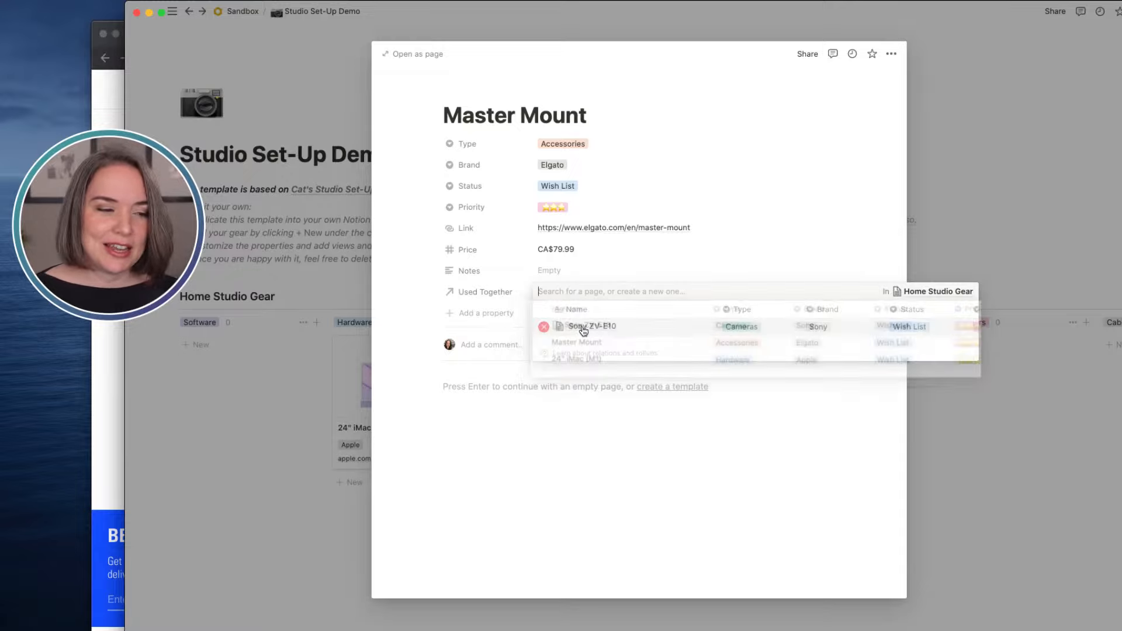
pyautogui.click(740, 270)
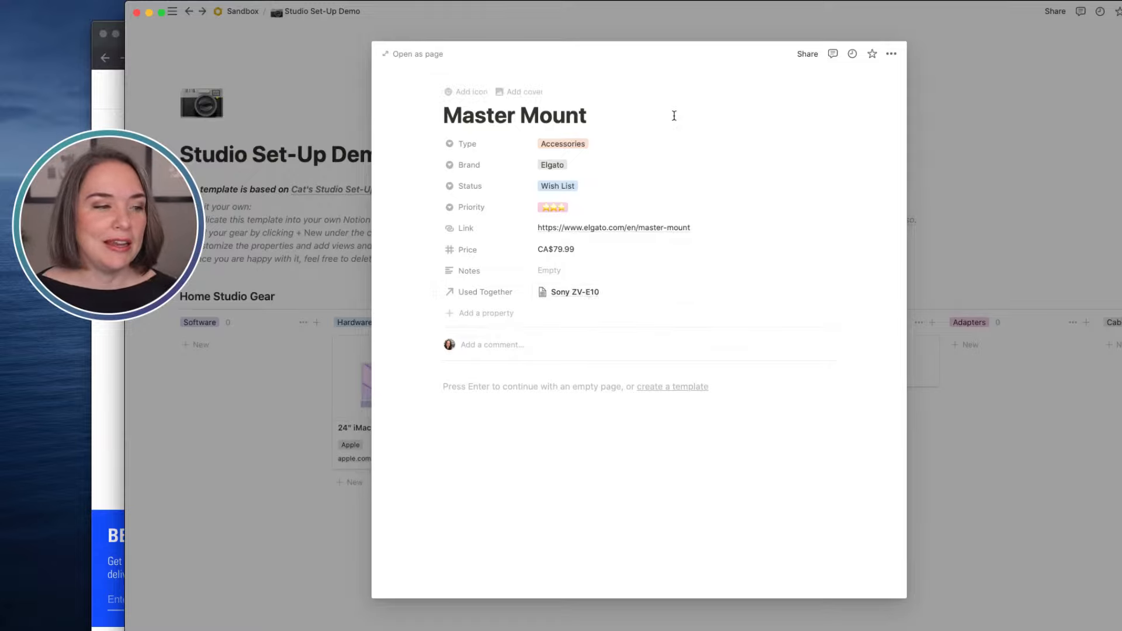
pyautogui.click(948, 113)
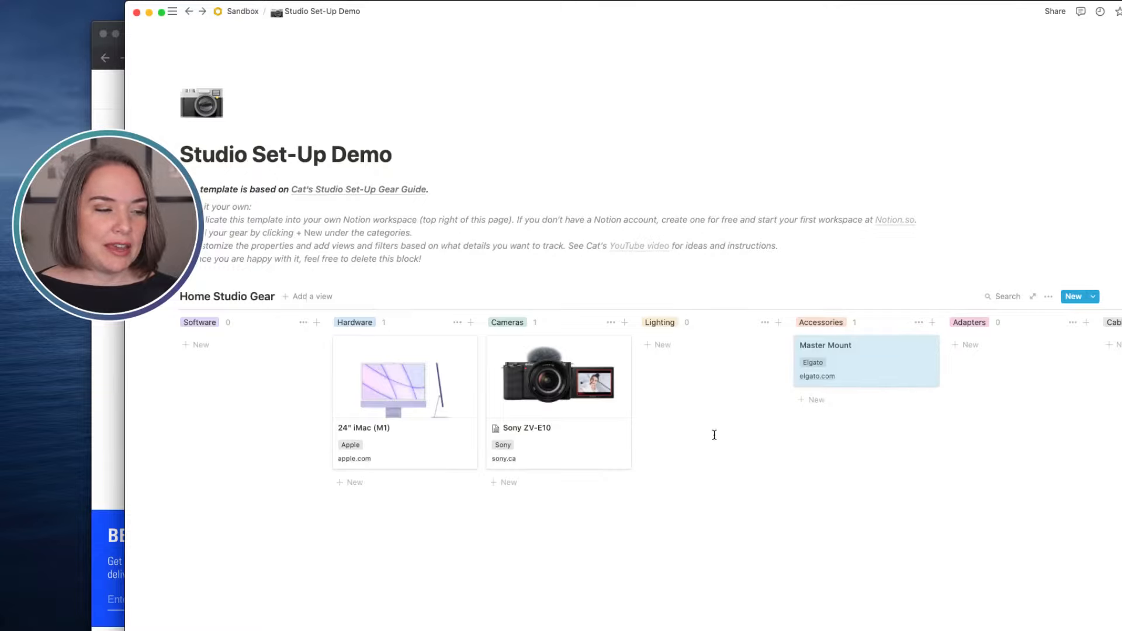
# Add a card named "Stream Deck (15-Key)" to the Accessories group of the Home Studio Gear board
pyautogui.scroll(-2, 706, 434)
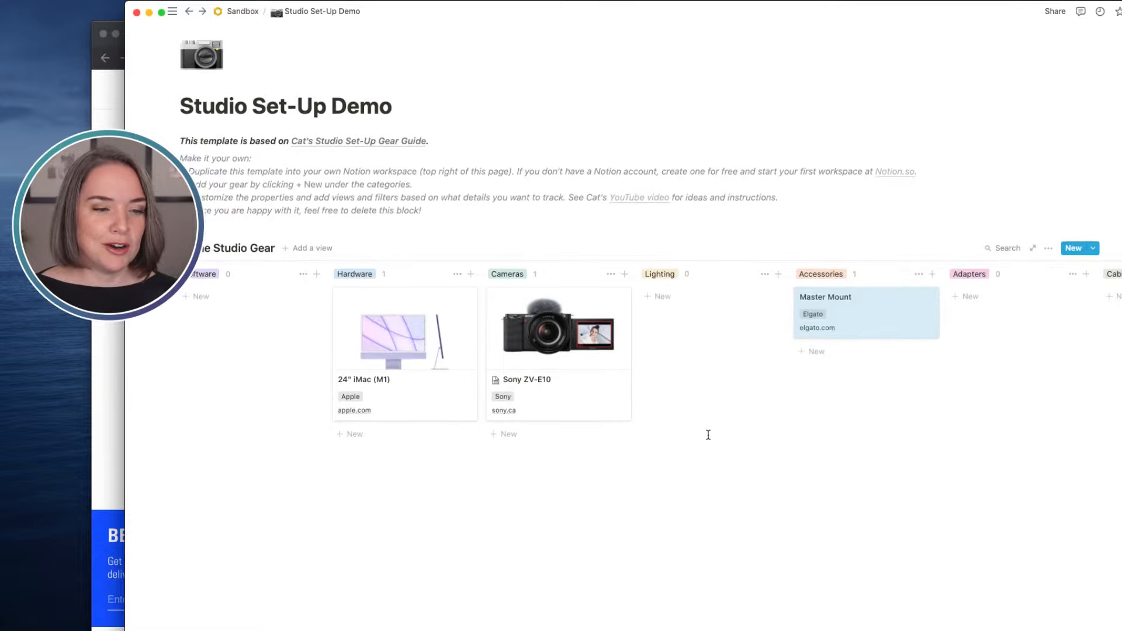
pyautogui.click(826, 357)
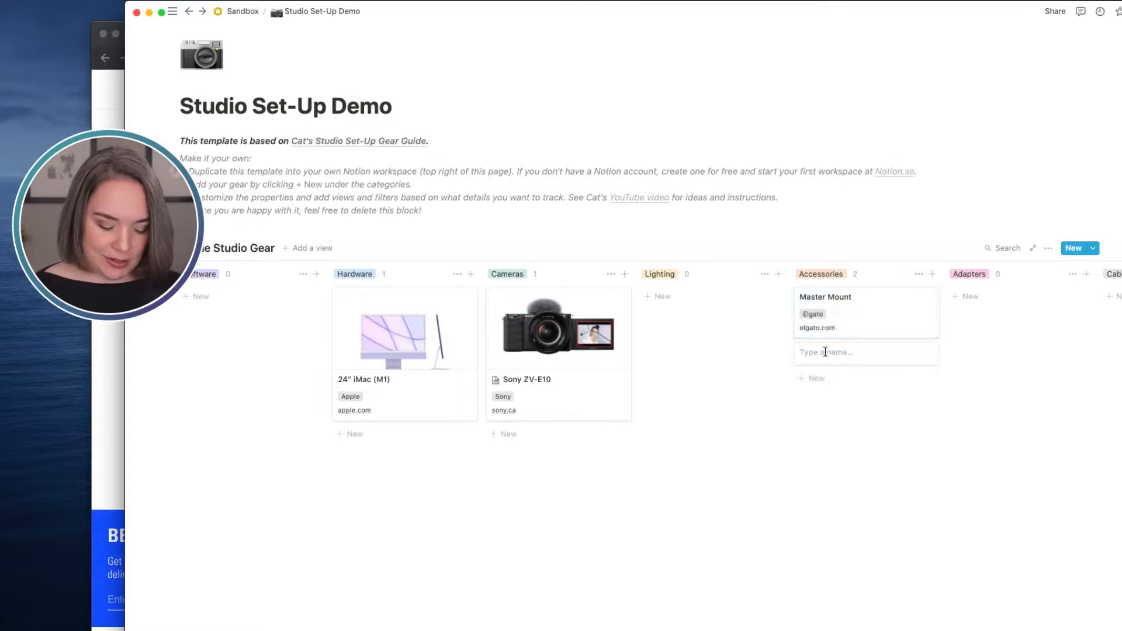
pyautogui.write('Stream Deck (15-Key')
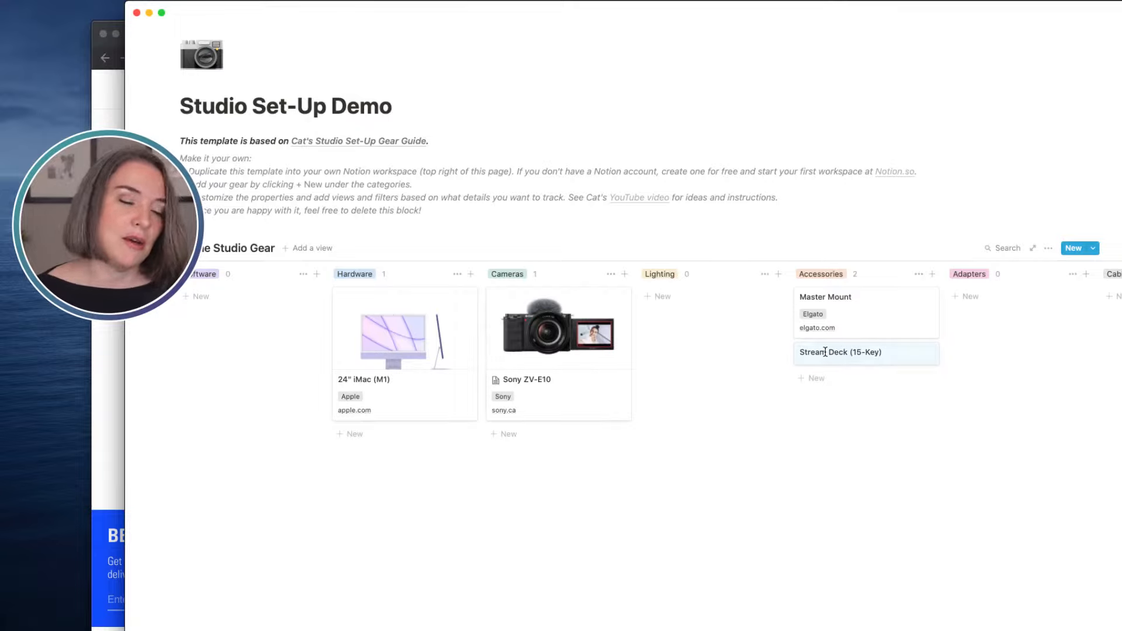
pyautogui.press('Escape')
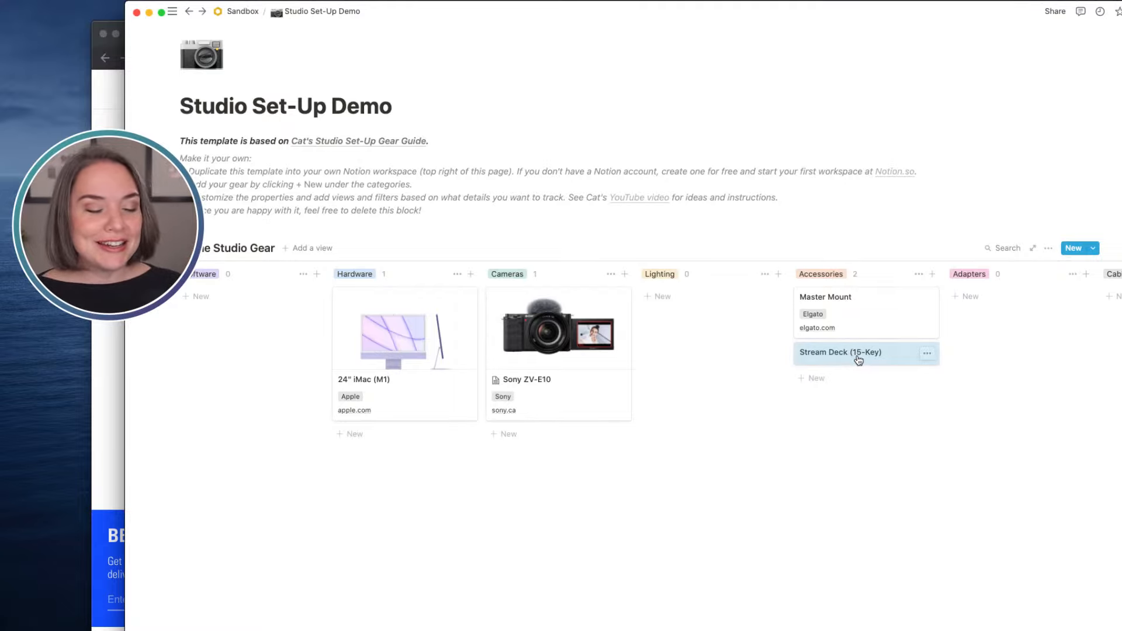
# Switch to the browser, enlarge the main product image on Amazon's Elgato Stream Deck page and copy its image address
pyautogui.click(109, 202)
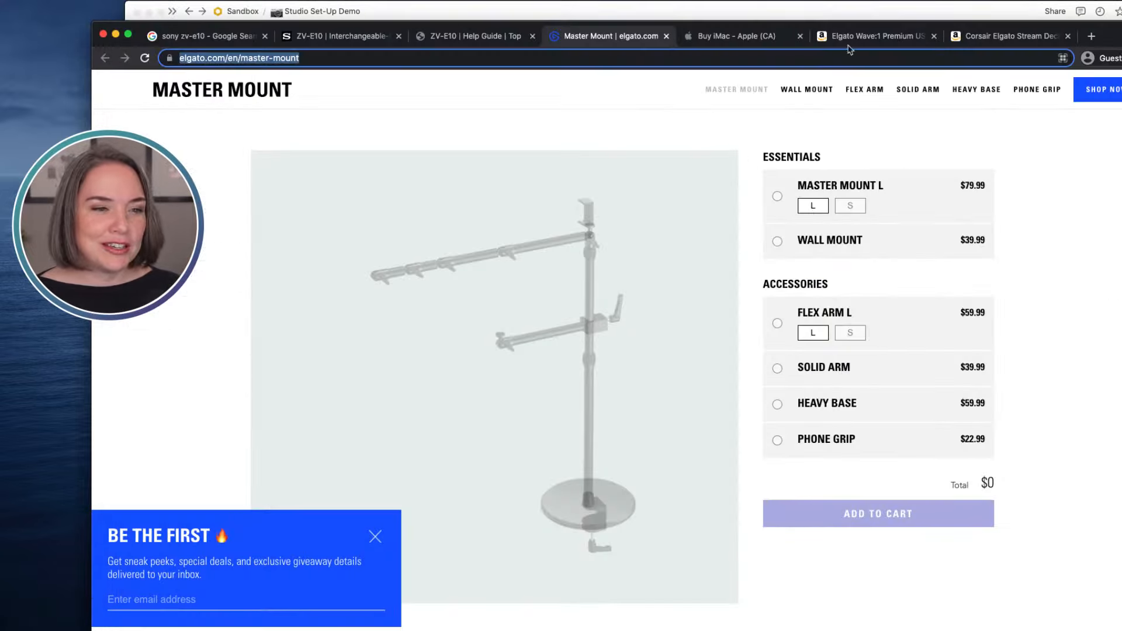
pyautogui.click(992, 38)
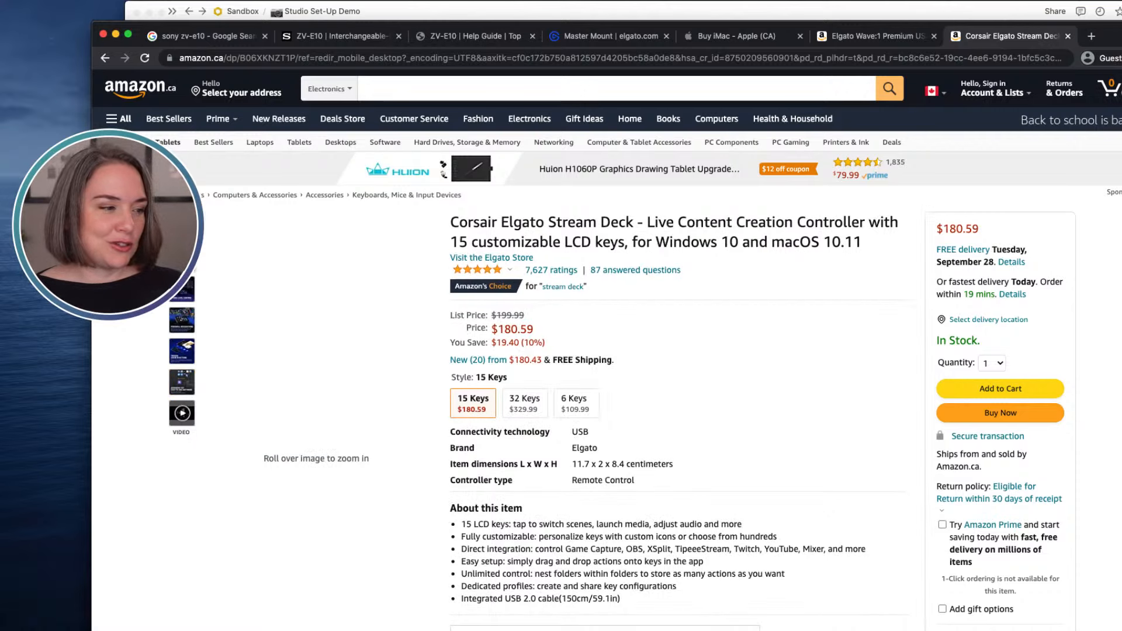
pyautogui.moveTo(182, 228)
pyautogui.moveTo(294, 290)
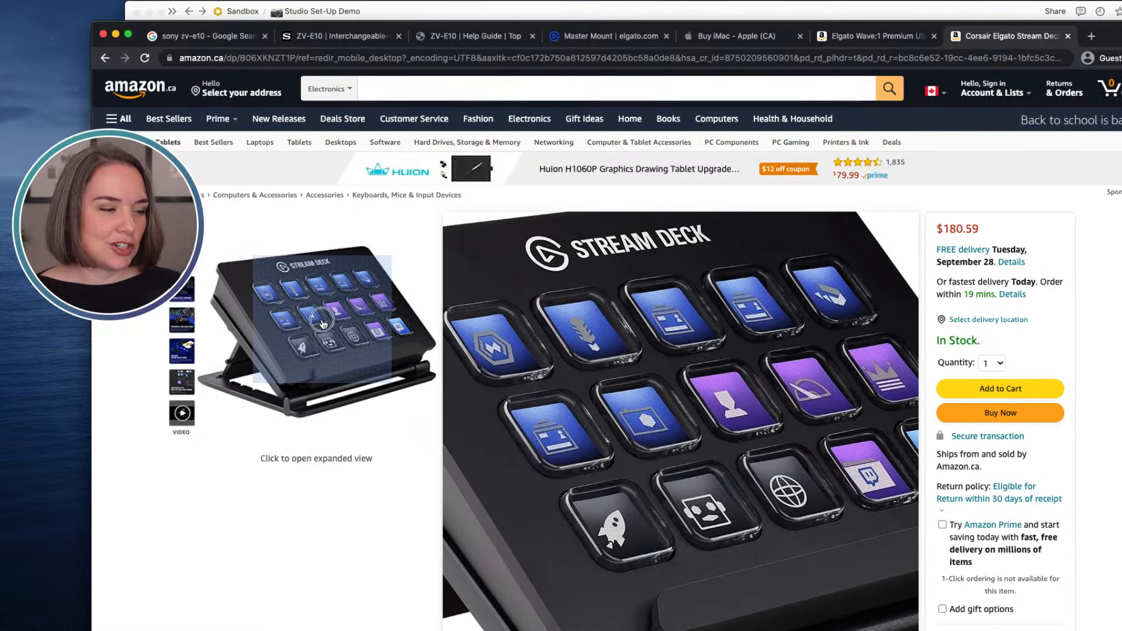
pyautogui.click(321, 321)
pyautogui.rightClick(490, 338)
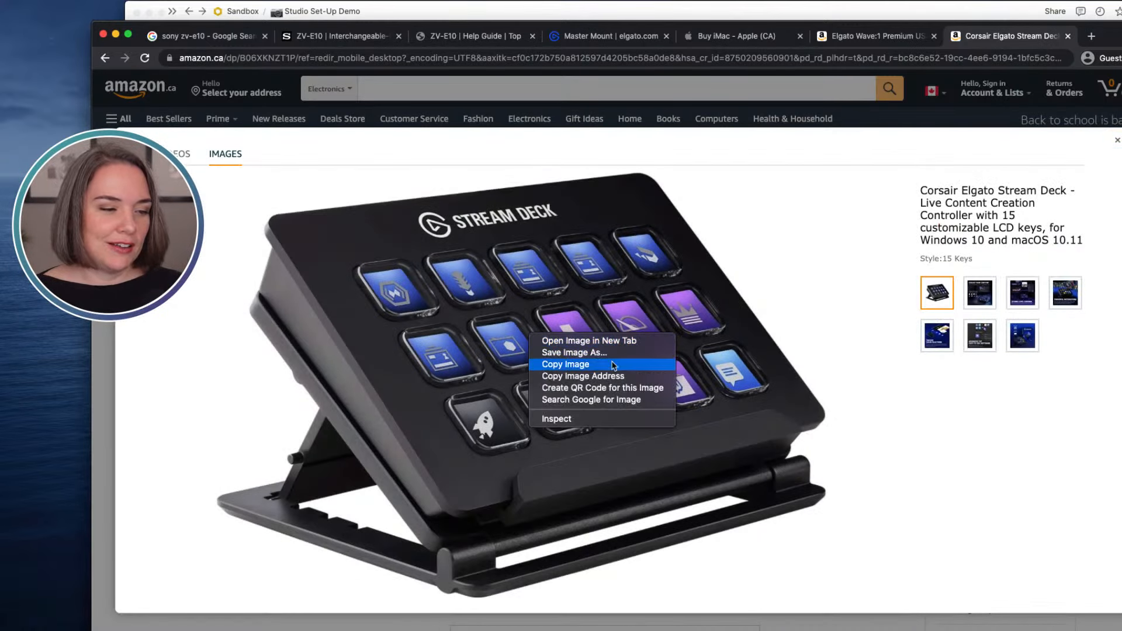
pyautogui.click(578, 359)
# Return to Notion, open the Stream Deck (15-Key) card and set its cover from the copied image link
pyautogui.click(650, 11)
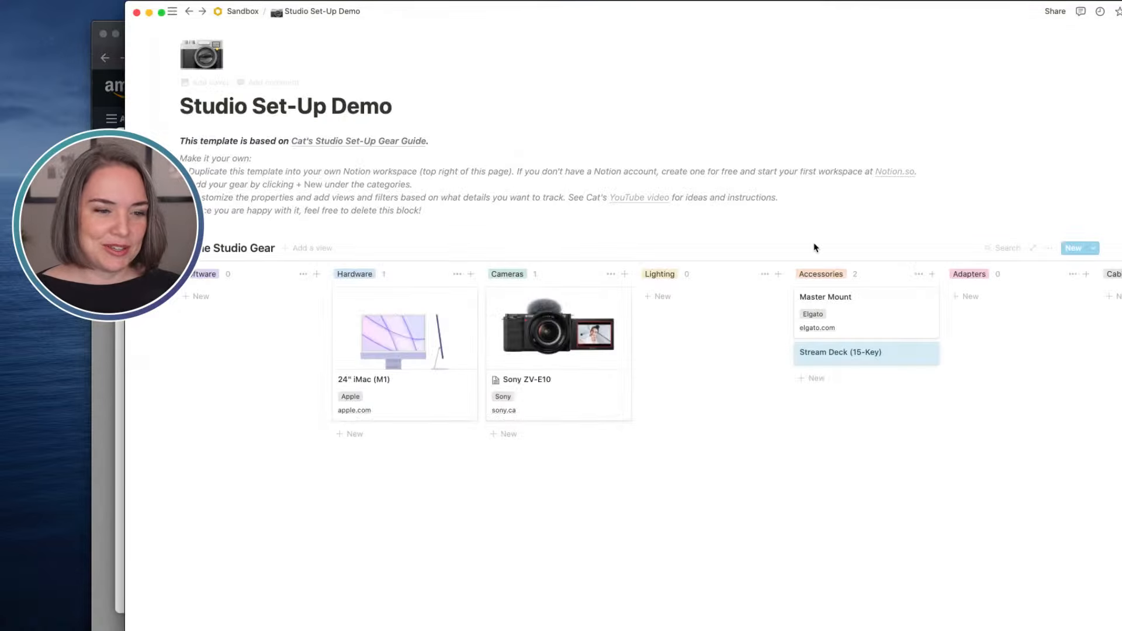
pyautogui.click(852, 350)
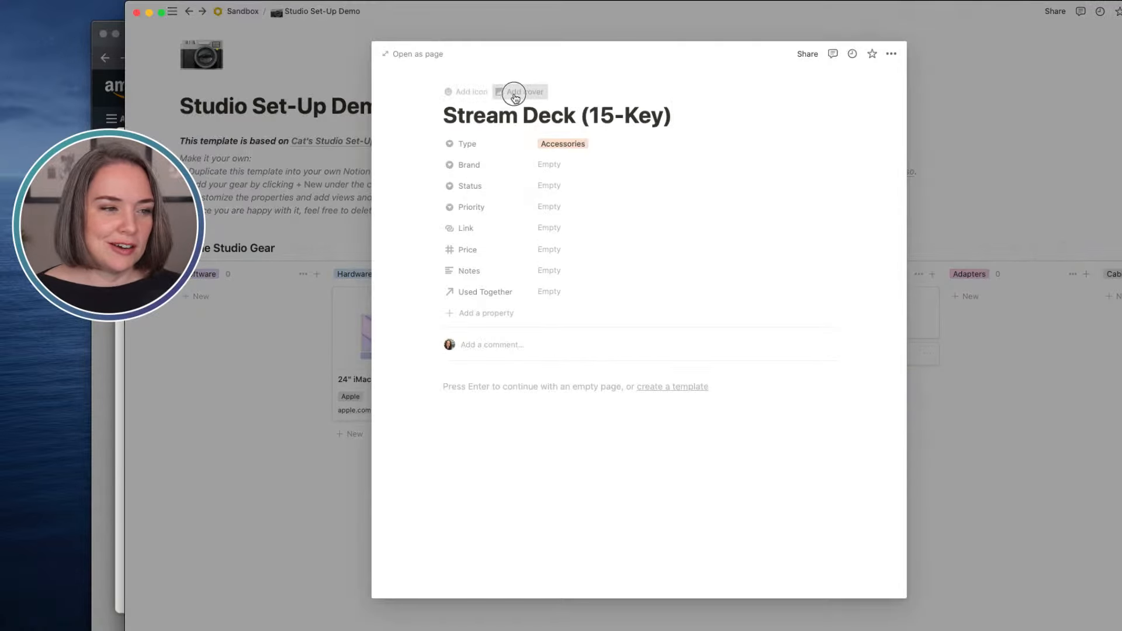
pyautogui.click(510, 93)
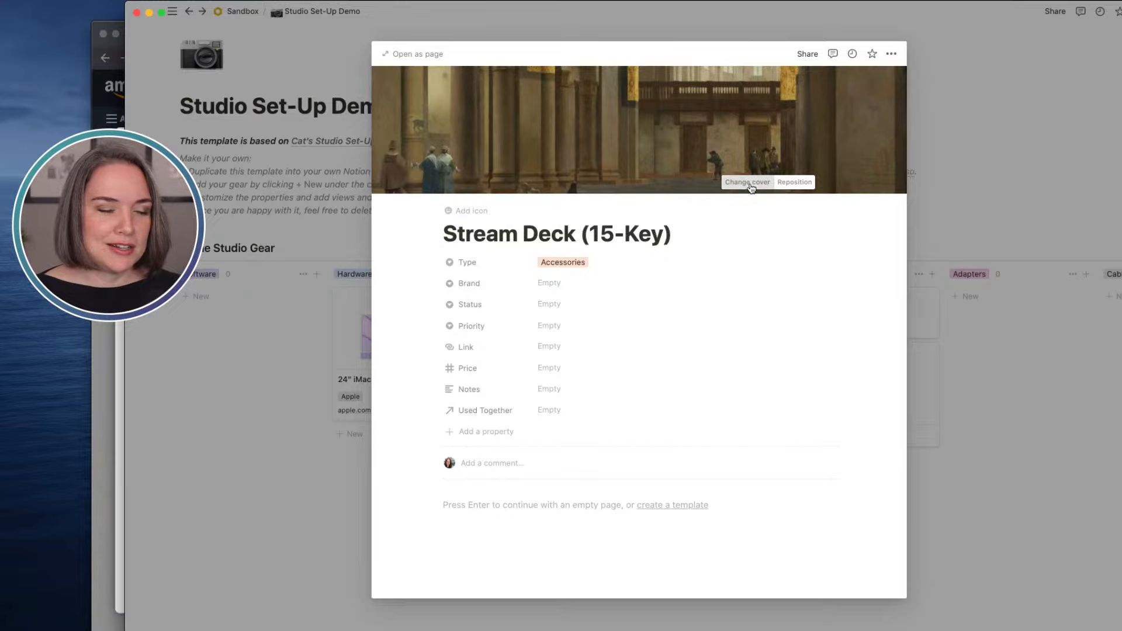
pyautogui.click(744, 183)
pyautogui.click(681, 204)
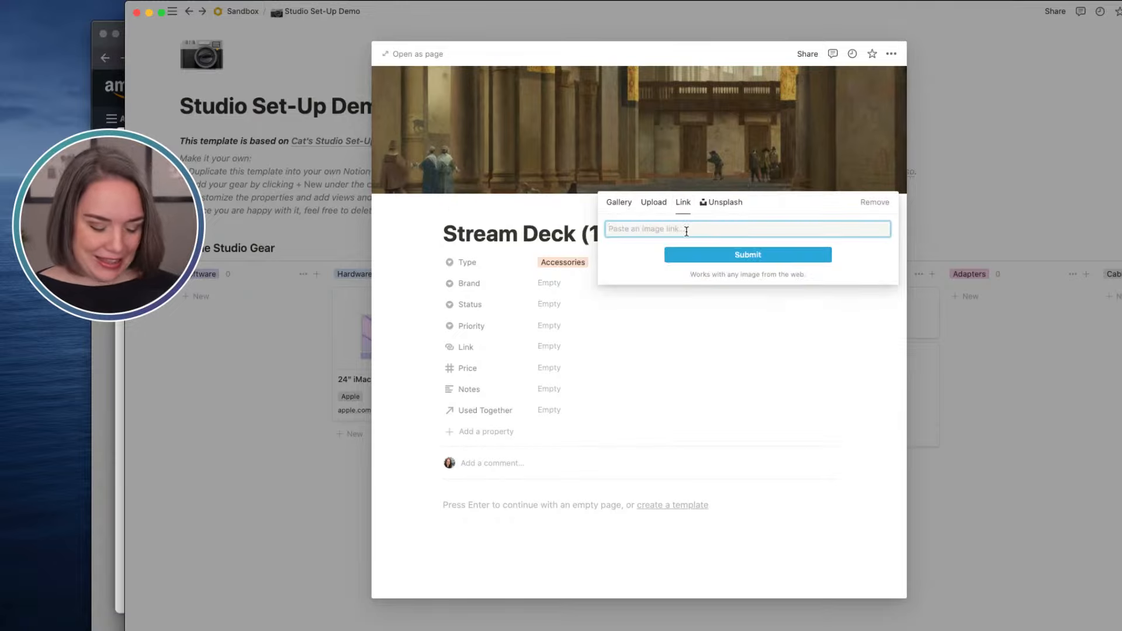
pyautogui.press('super+v')
pyautogui.click(741, 254)
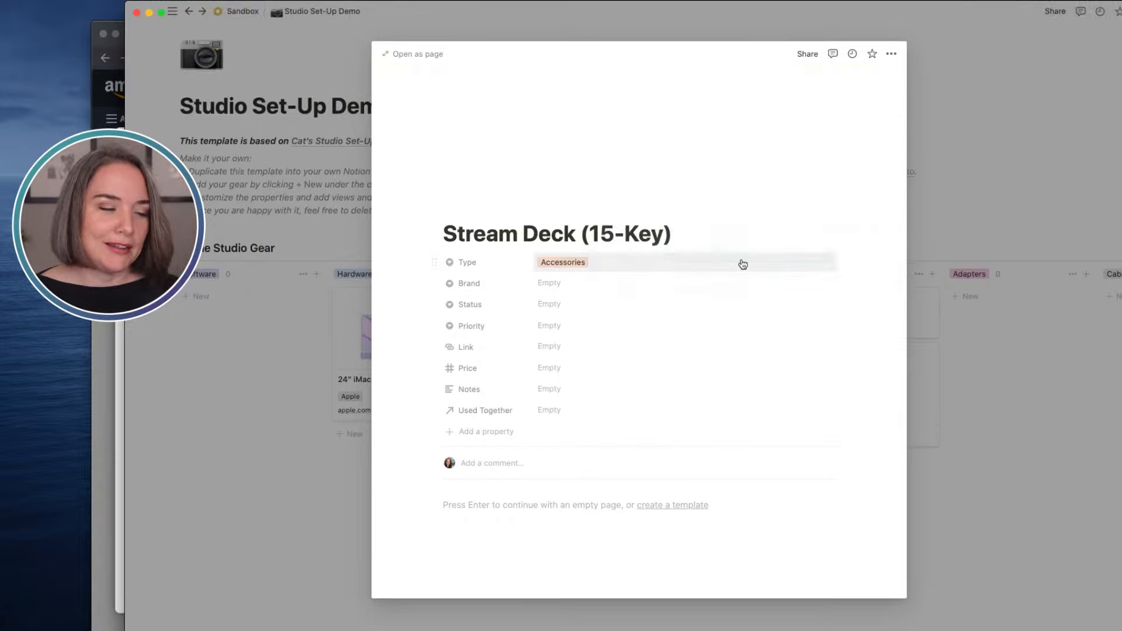
# Set the Stream Deck (15-Key) entry's Price to 180
pyautogui.click(552, 367)
pyautogui.write('180')
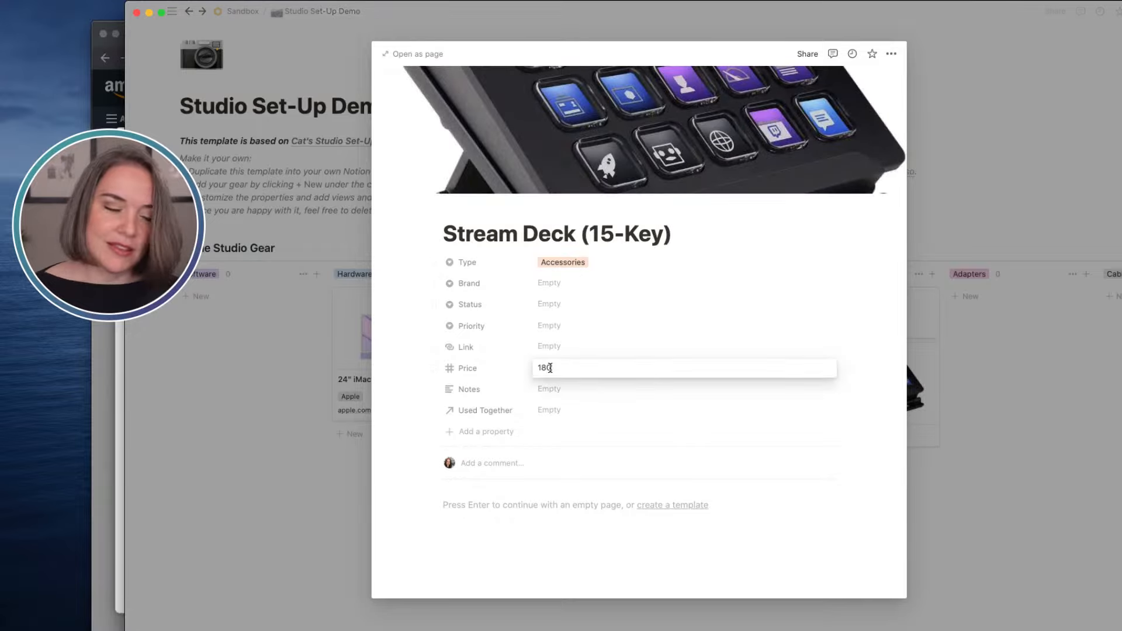
pyautogui.press('Return')
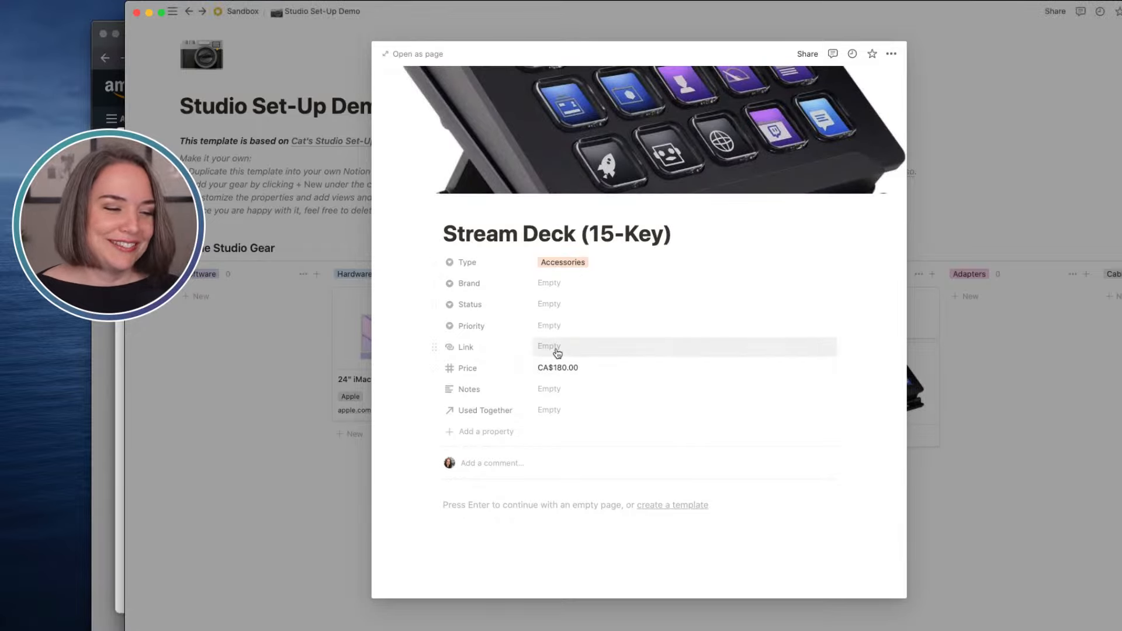
# Copy the address of Amazon's Stream Deck page in the browser and paste it as the Link of Notion's Stream Deck (15-Key) entry
pyautogui.click(108, 301)
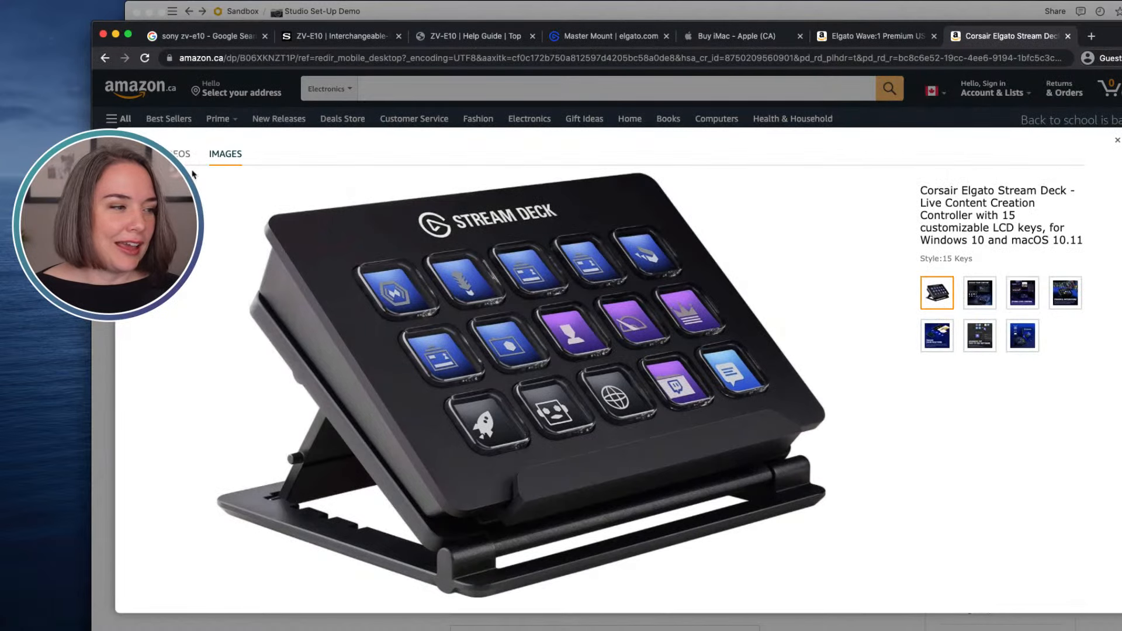
pyautogui.press('Escape')
pyautogui.click(380, 55)
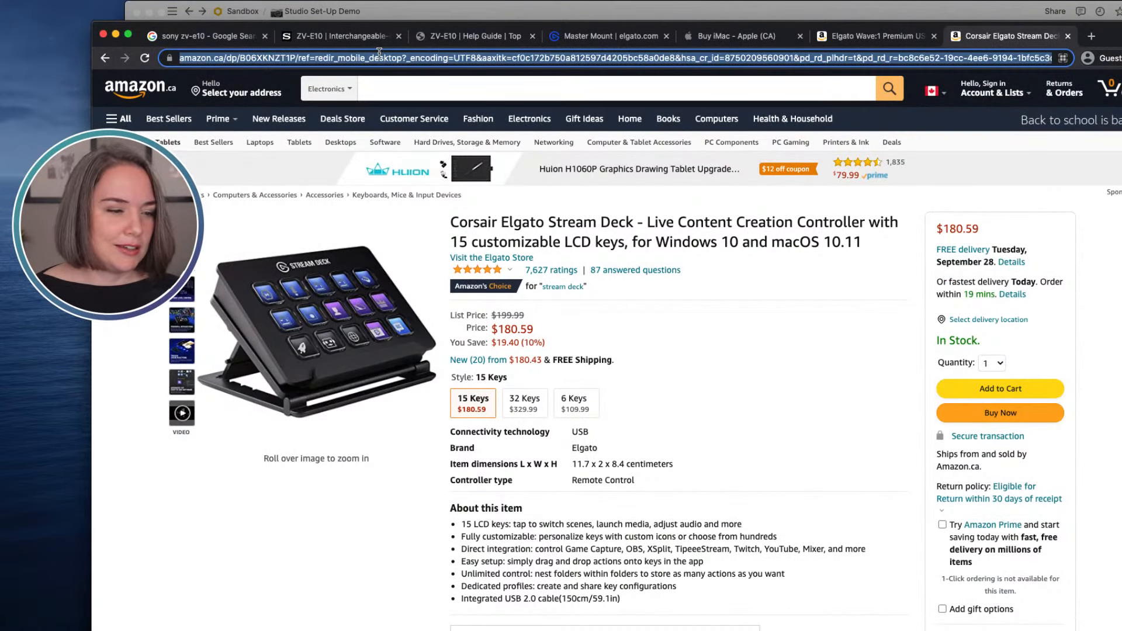
pyautogui.click(584, 6)
pyautogui.click(859, 362)
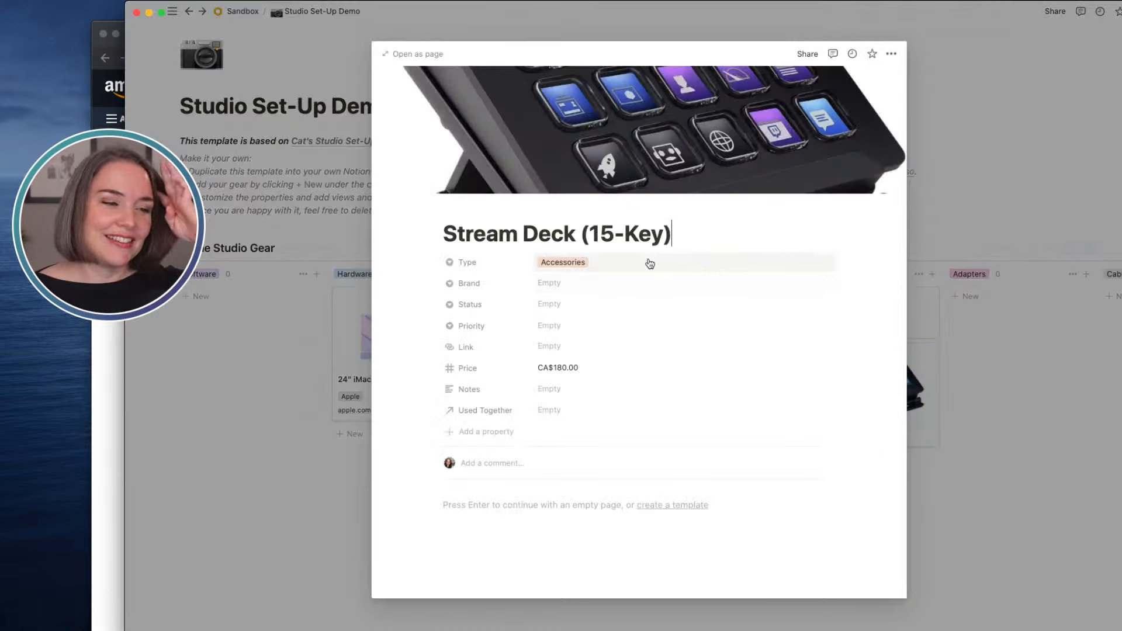
pyautogui.click(566, 345)
pyautogui.press('super+v')
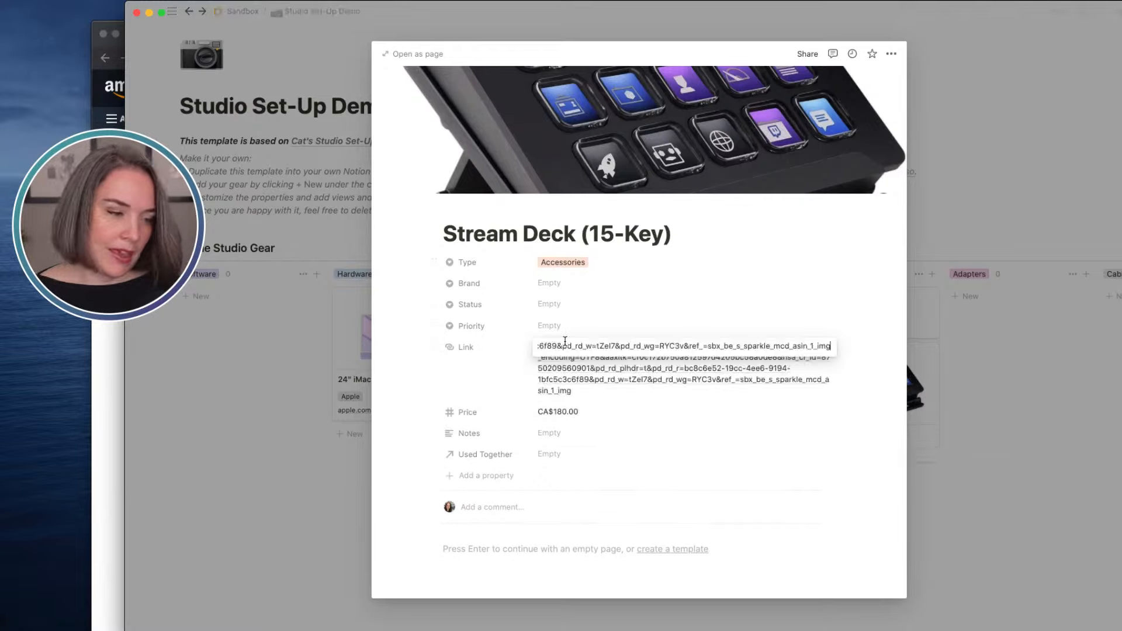
# Set the Stream Deck (15-Key) entry's Priority to two stars and close the card
pyautogui.click(564, 326)
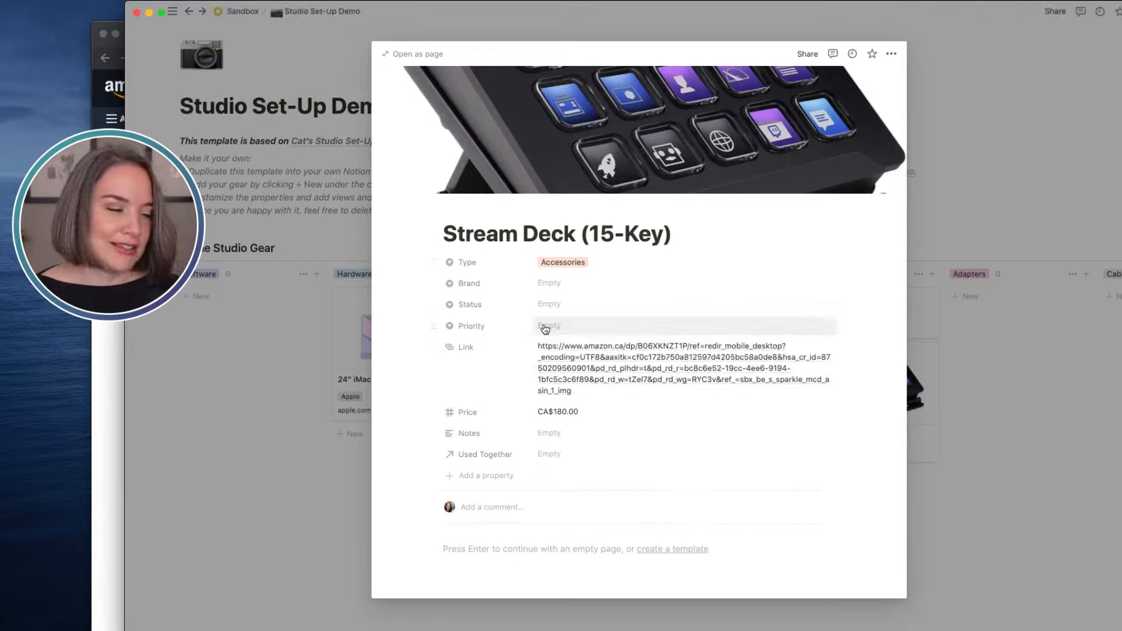
pyautogui.click(547, 326)
pyautogui.click(566, 377)
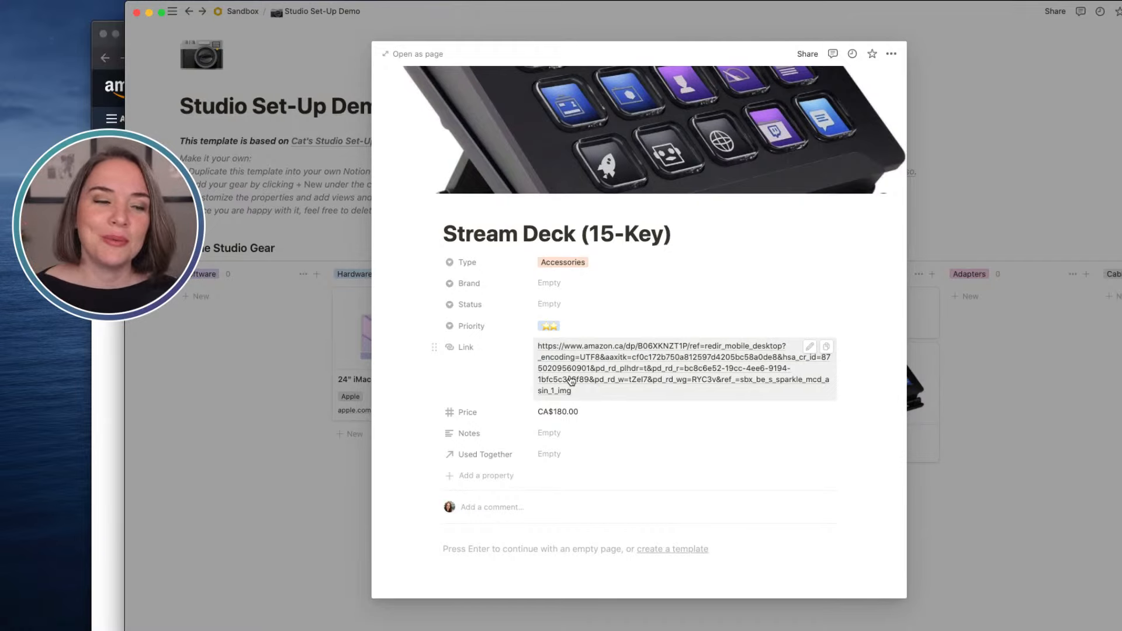
pyautogui.click(1011, 178)
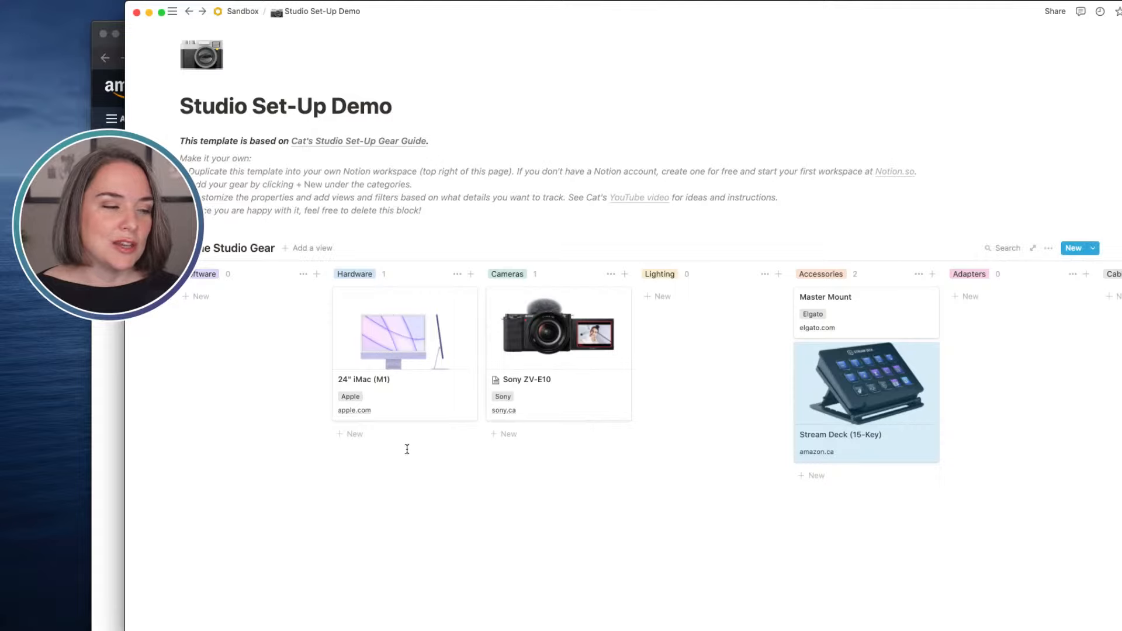
# Add a card named "Microphone" to the Hardware group of the board
pyautogui.click(363, 436)
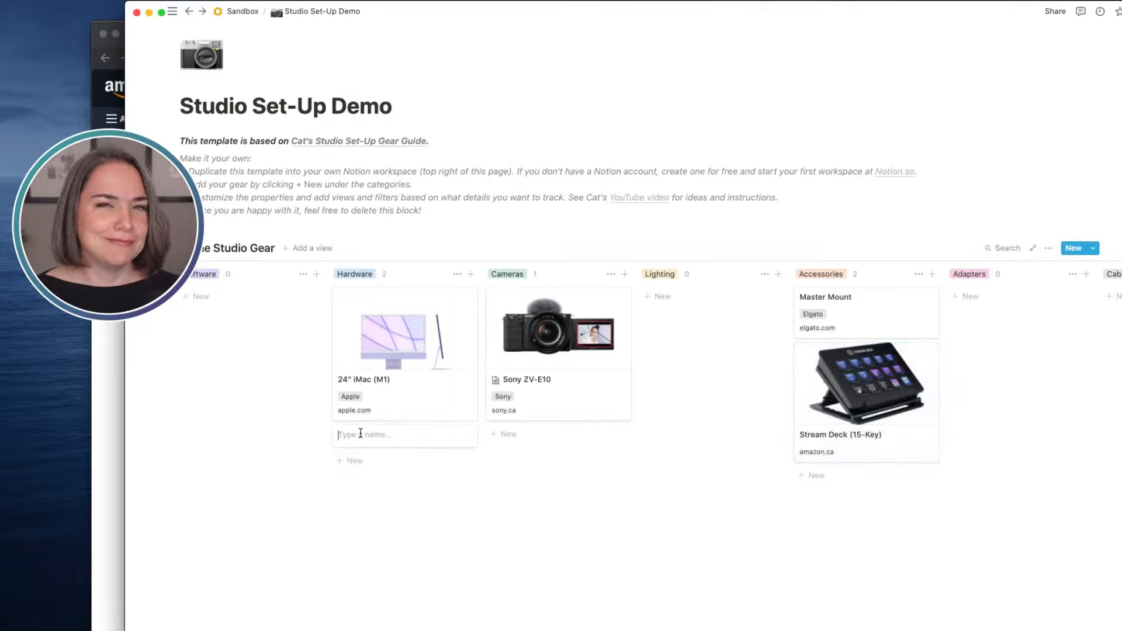
pyautogui.write('Micro')
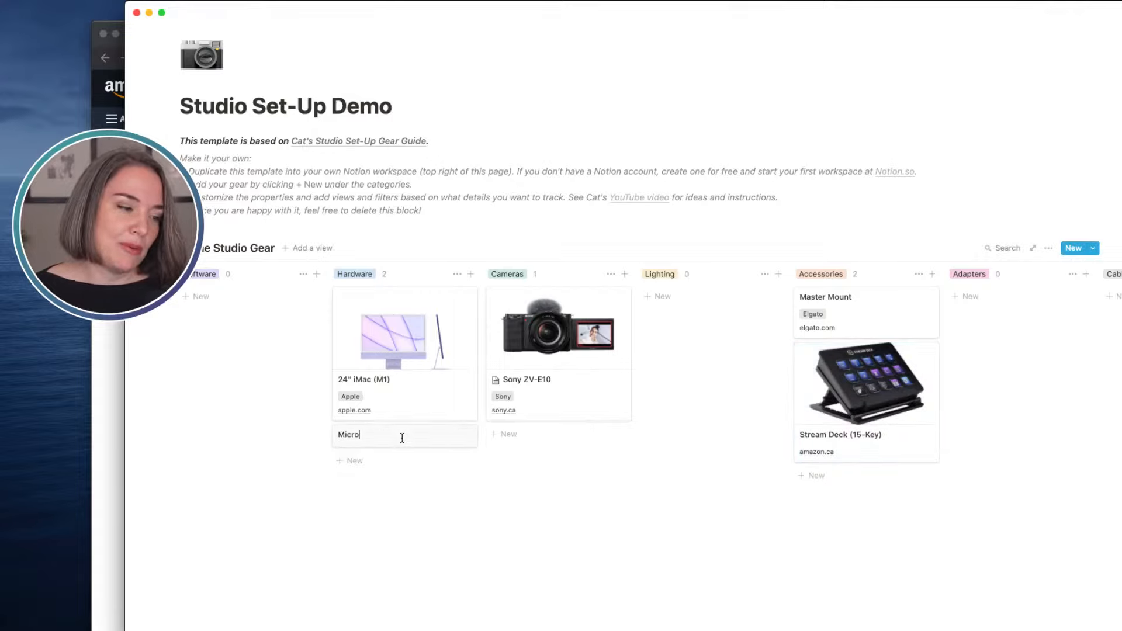
pyautogui.write('phone')
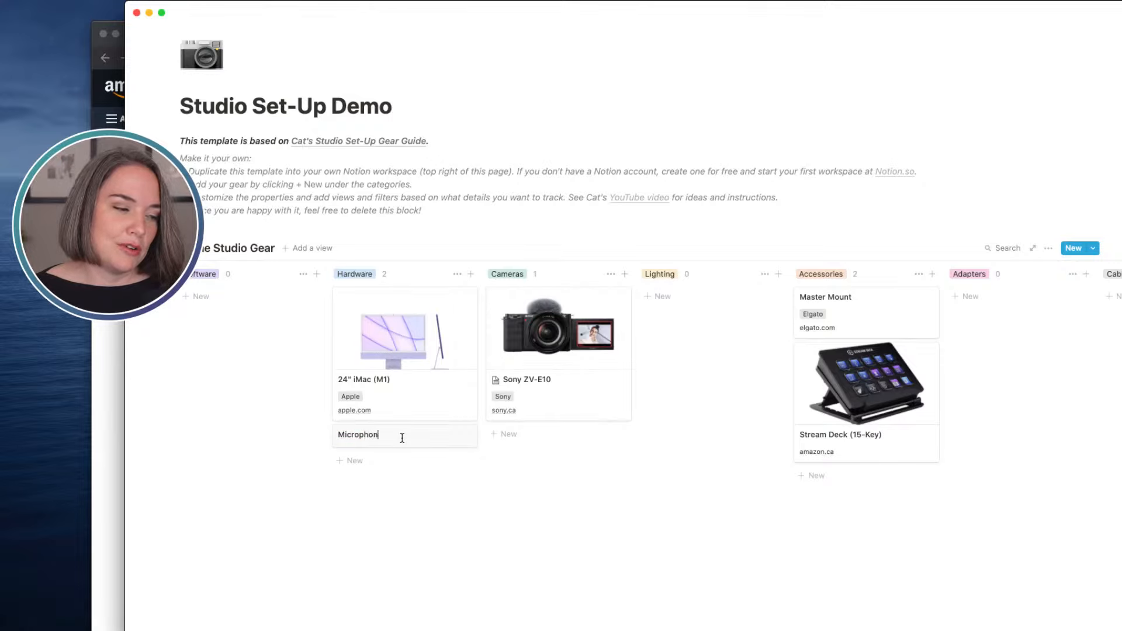
pyautogui.press('Escape')
# Copy the address of Amazon's Elgato Wave:1 page in the browser and open the Microphone card in Notion
pyautogui.click(109, 364)
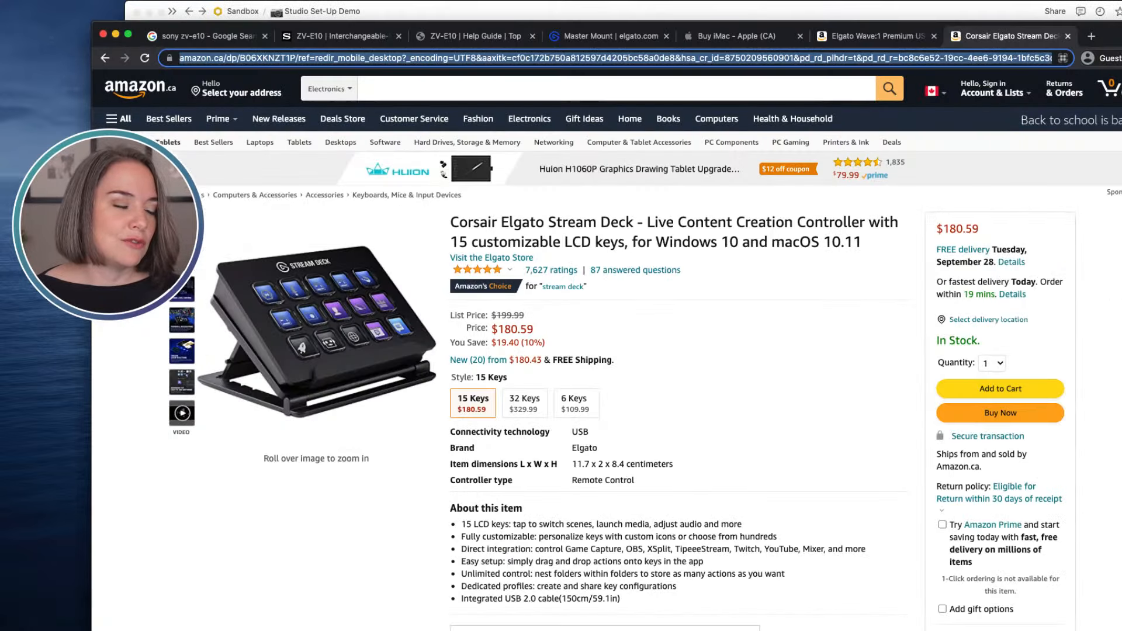
pyautogui.click(876, 36)
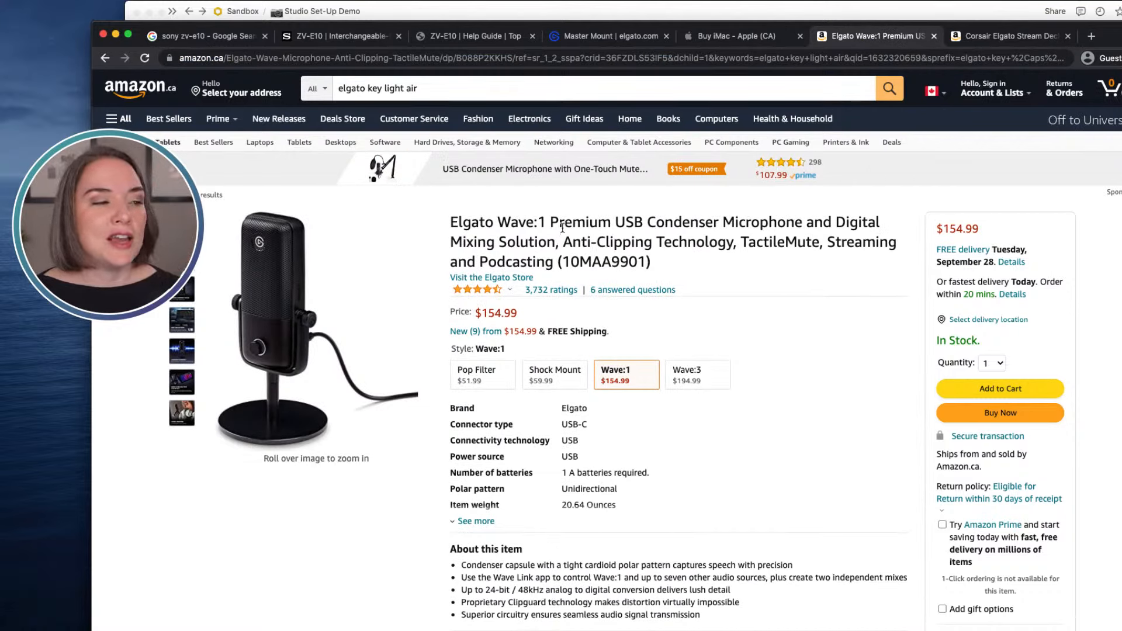
pyautogui.click(600, 60)
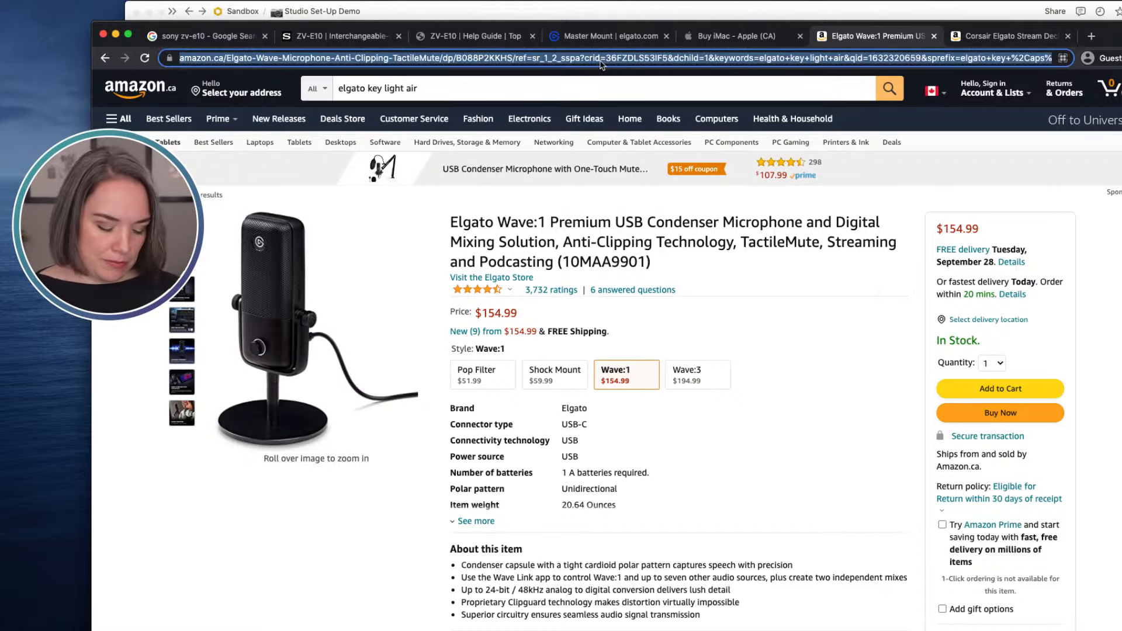
pyautogui.click(668, 11)
pyautogui.click(408, 444)
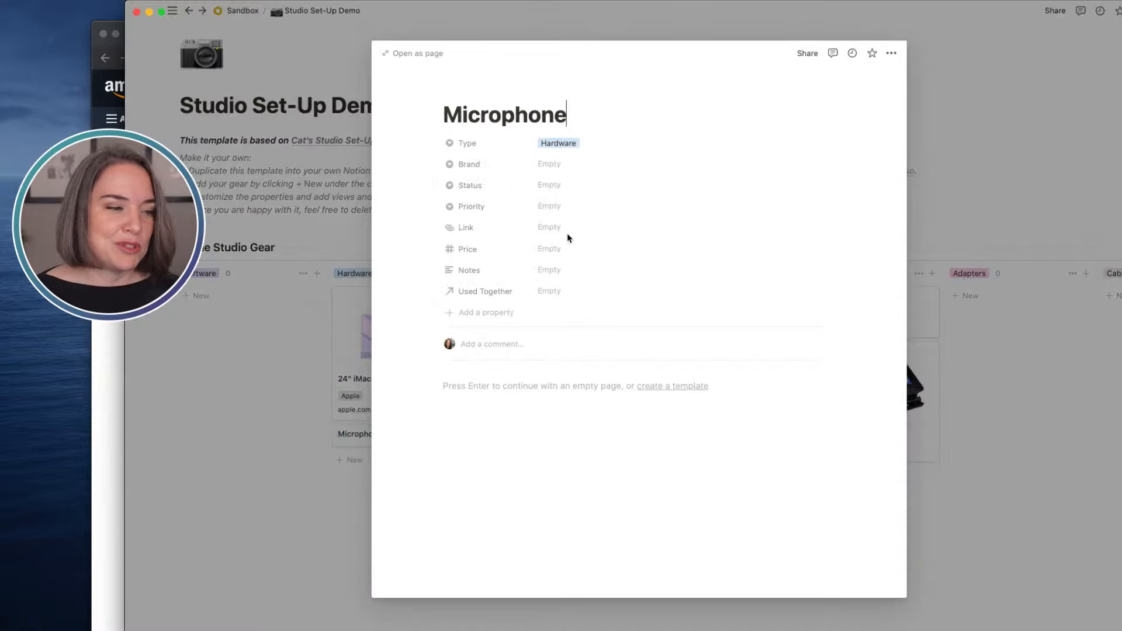
# Set the Microphone entry's Brand to Elgato and its Priority to four stars
pyautogui.click(570, 169)
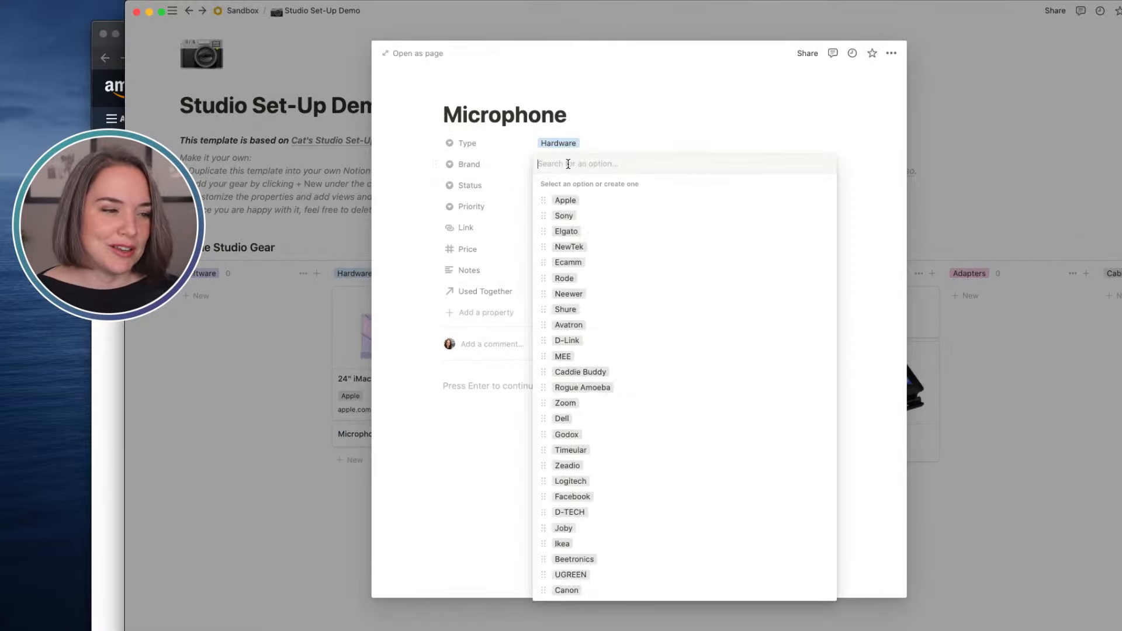
pyautogui.click(579, 231)
pyautogui.click(559, 216)
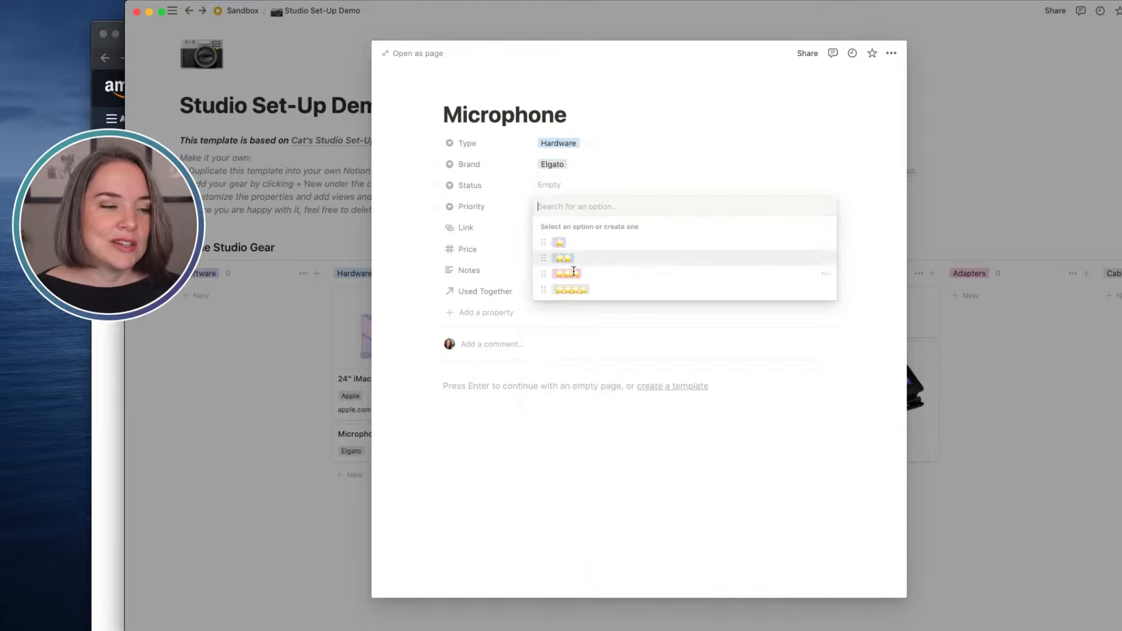
pyautogui.click(579, 291)
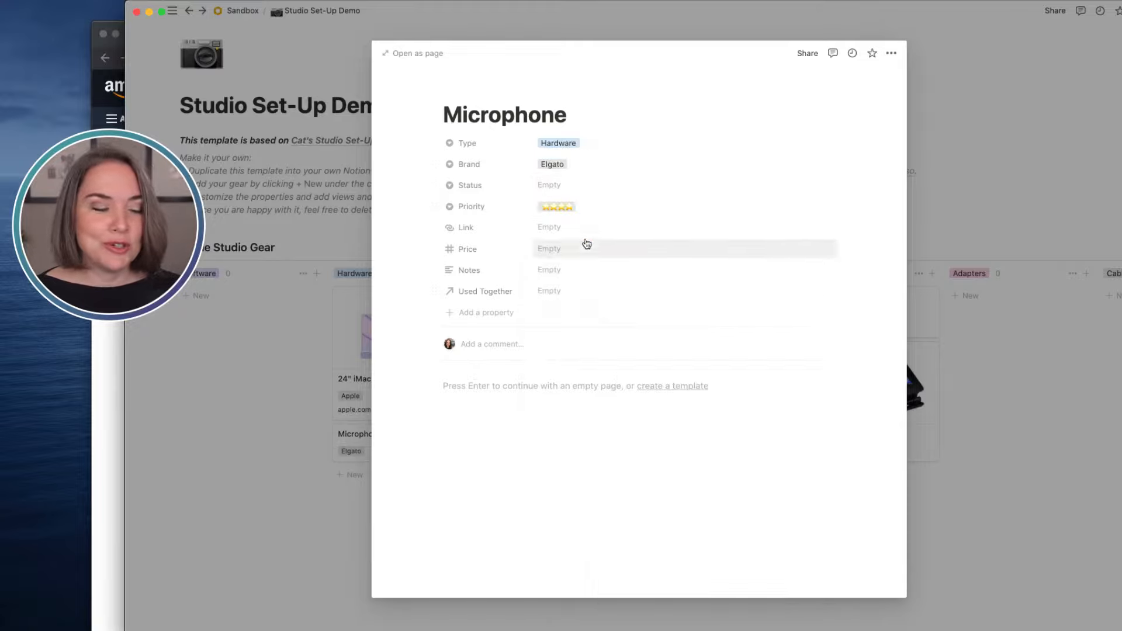
# Paste the copied Amazon address as the Microphone entry's Link
pyautogui.click(549, 227)
pyautogui.press('super+v')
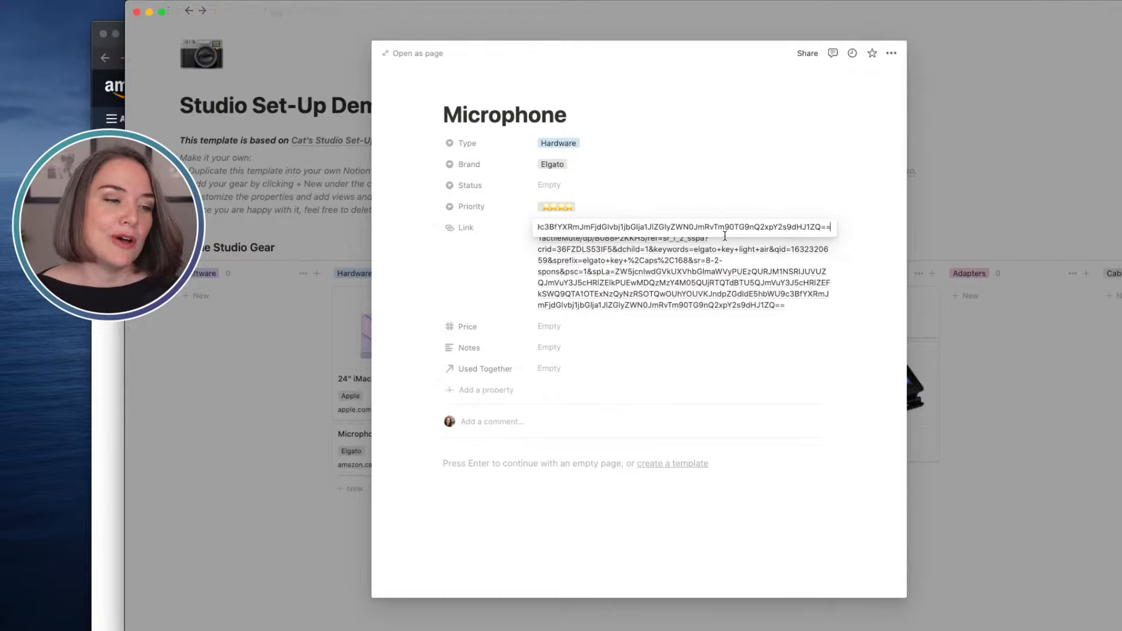
pyautogui.click(888, 243)
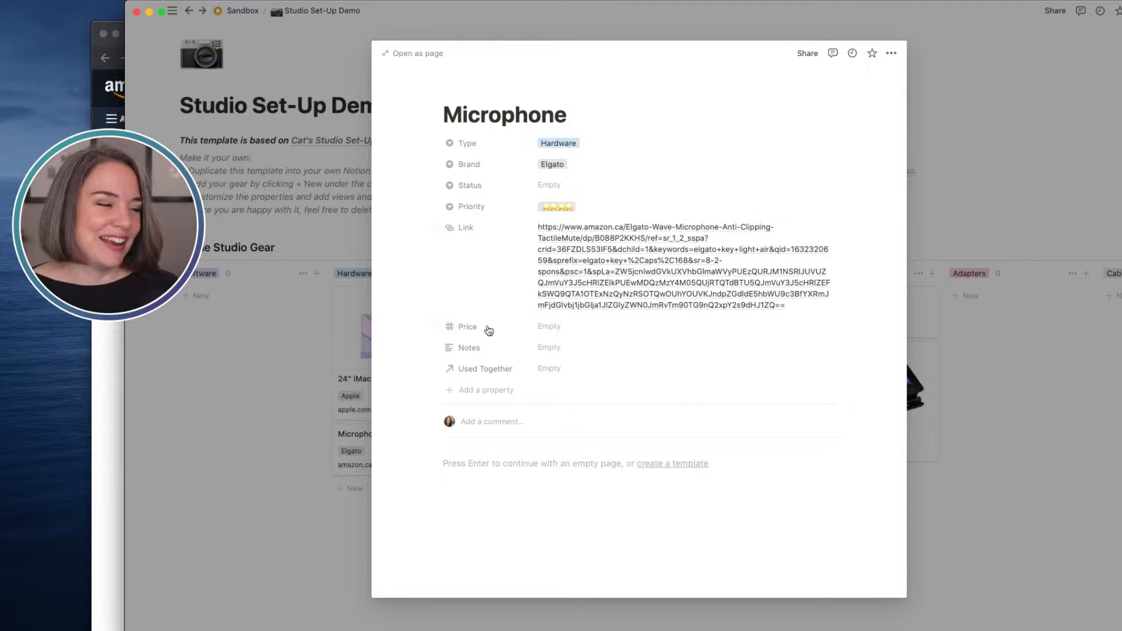
# Set the Microphone entry's Price to 150
pyautogui.click(571, 328)
pyautogui.write('150')
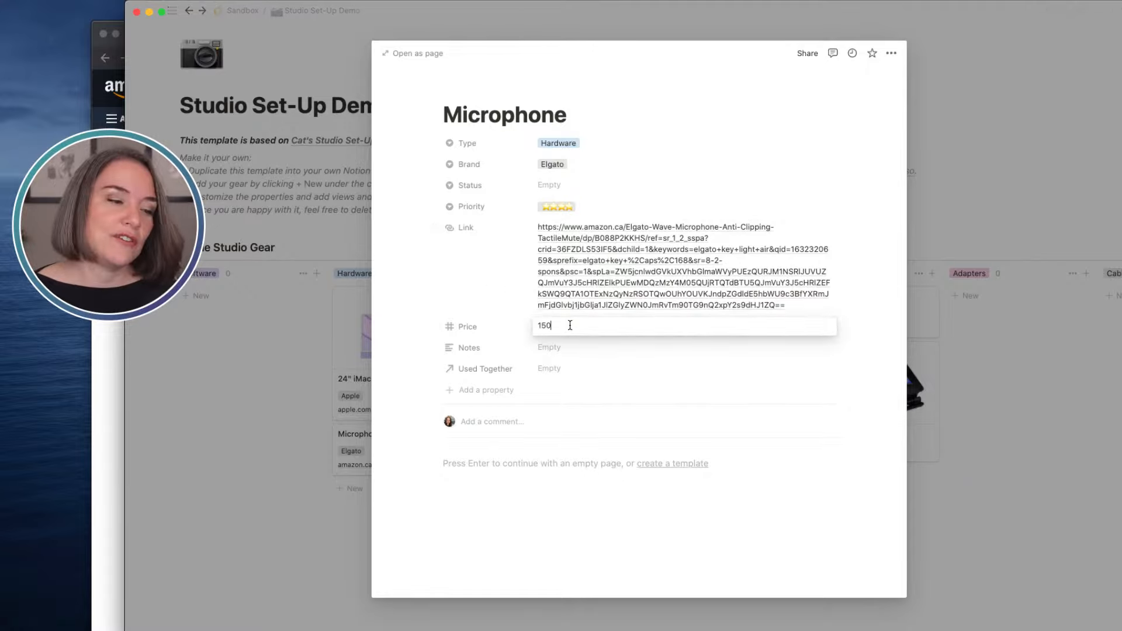
pyautogui.press('Tab')
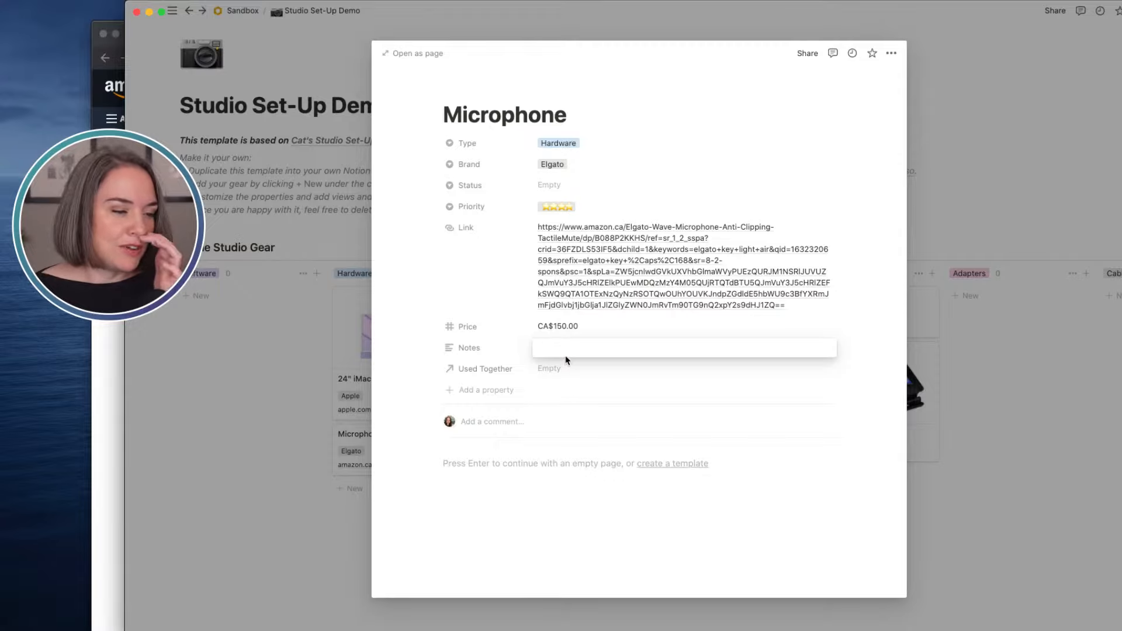
# Set the Microphone entry's Status to Wish List and close the card
pyautogui.click(587, 187)
pyautogui.click(545, 185)
pyautogui.click(561, 221)
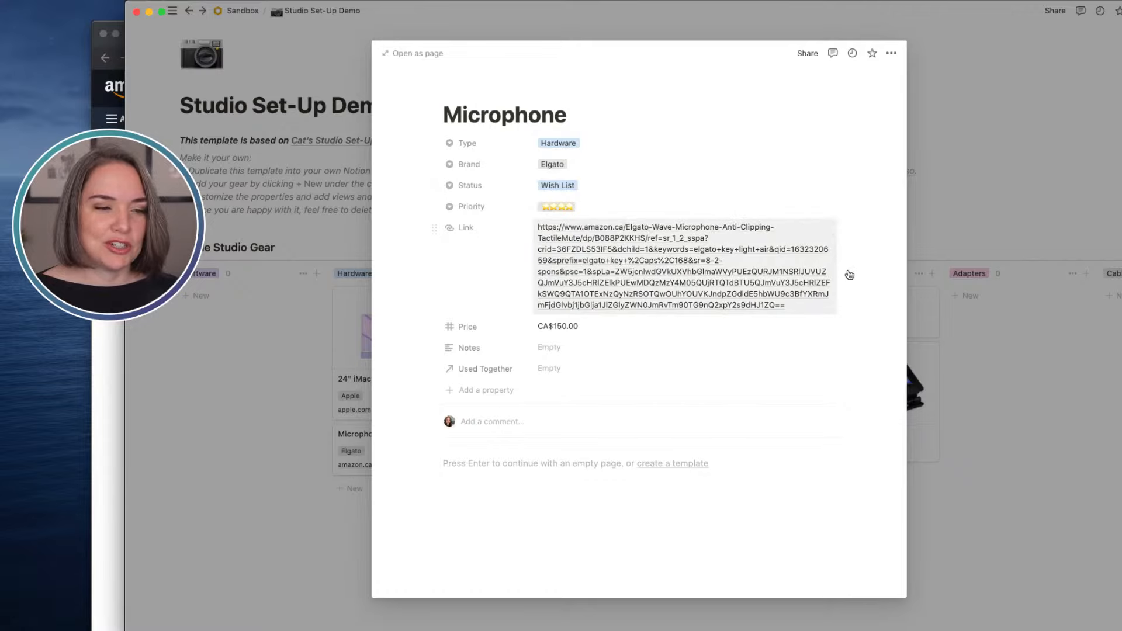
pyautogui.click(1012, 421)
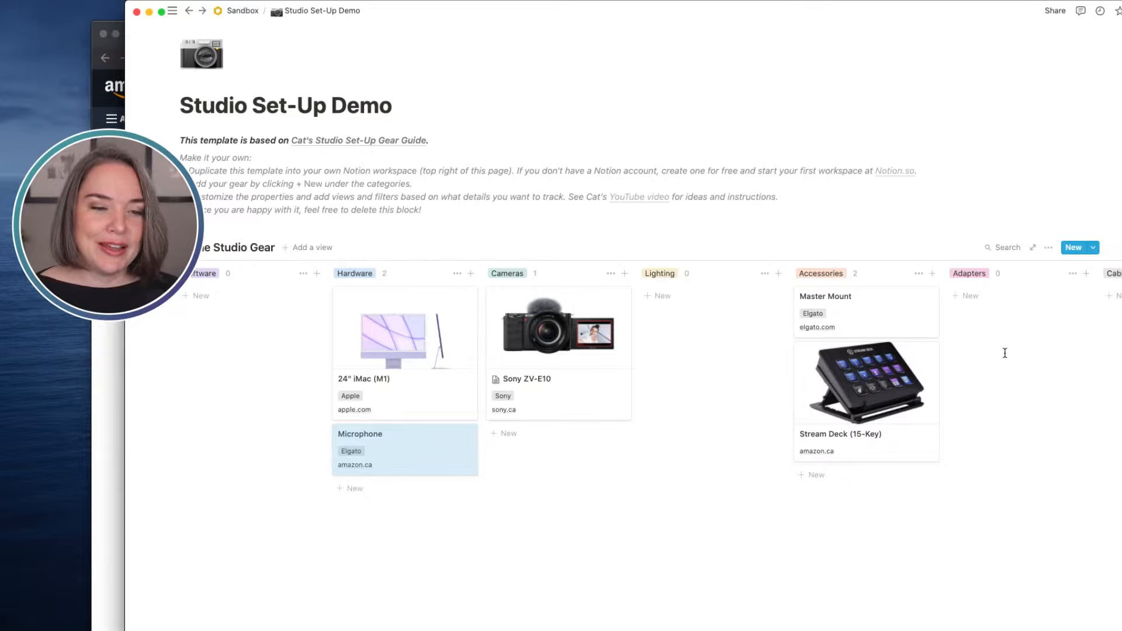
# Add a card named "Capture Card" to the Adapters group of the board
pyautogui.click(972, 299)
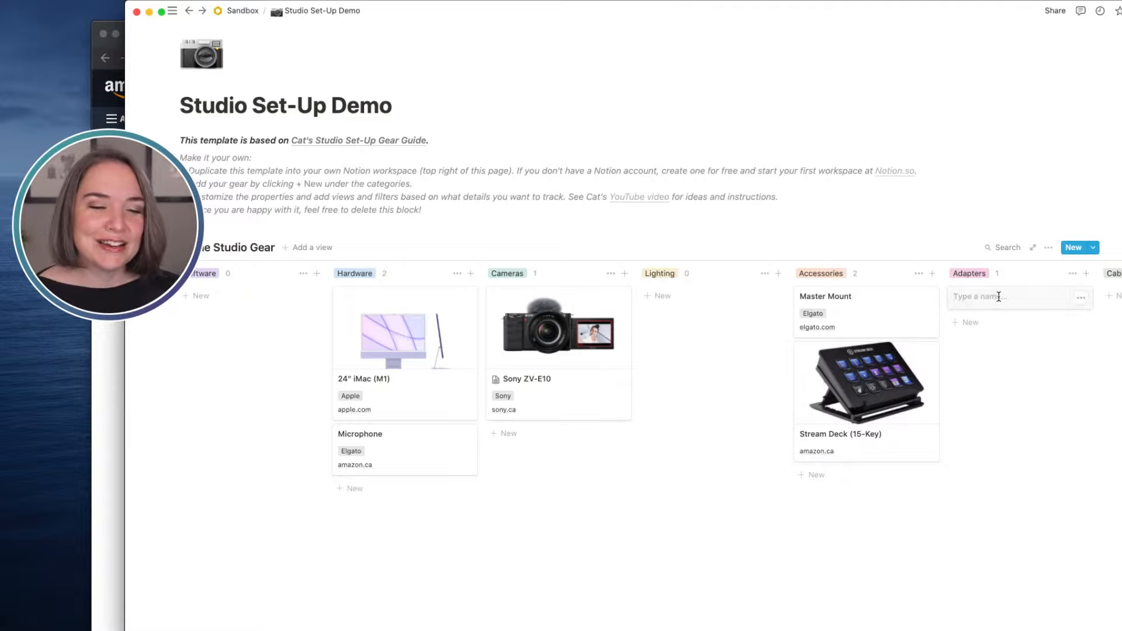
pyautogui.write('Captu')
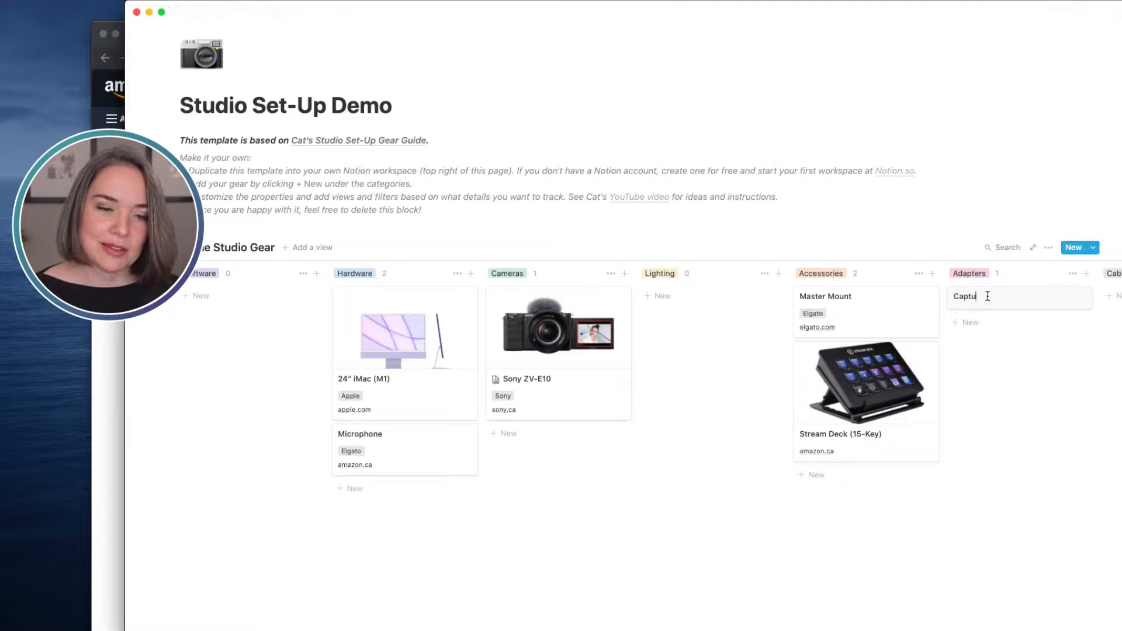
pyautogui.write('re Card')
pyautogui.press('Escape')
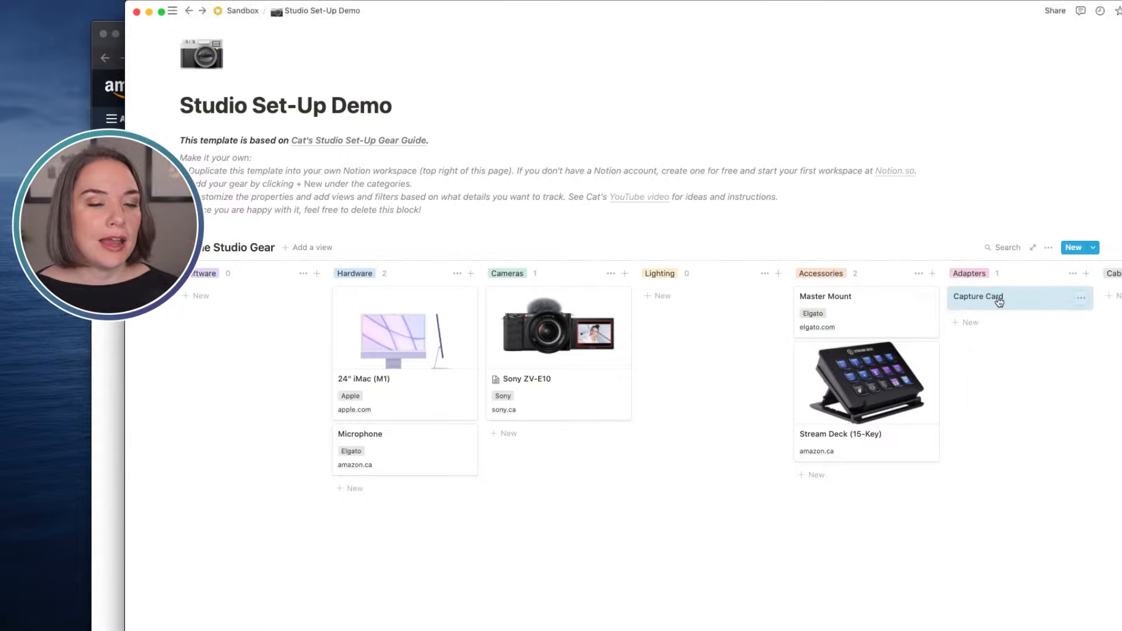
# Open the Capture Card entry and set its Price to 150
pyautogui.click(998, 298)
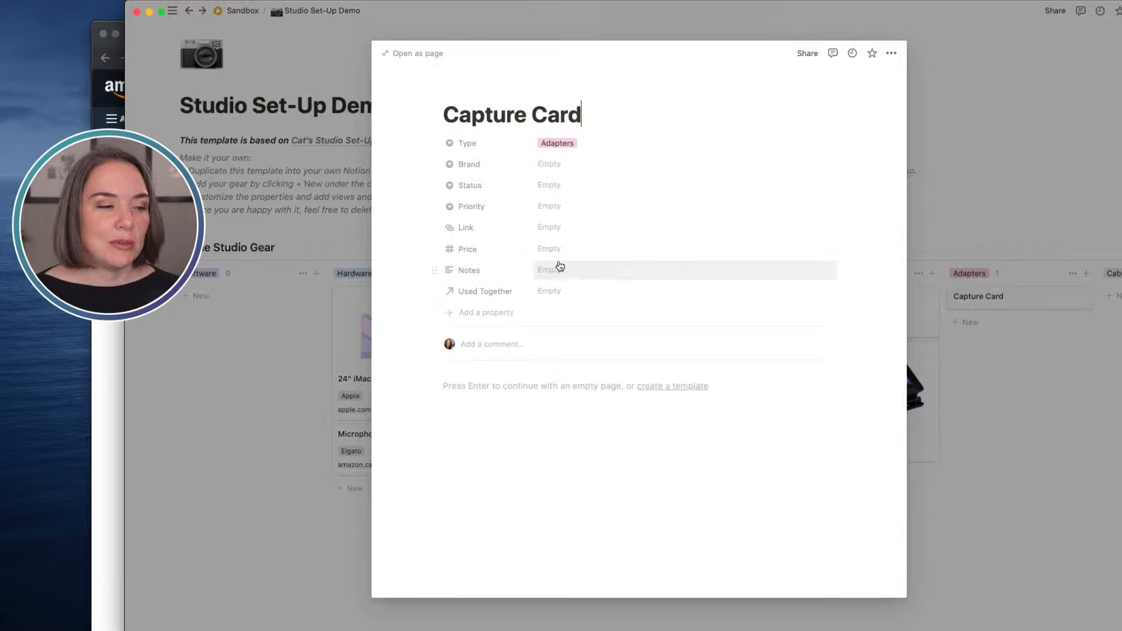
pyautogui.click(552, 253)
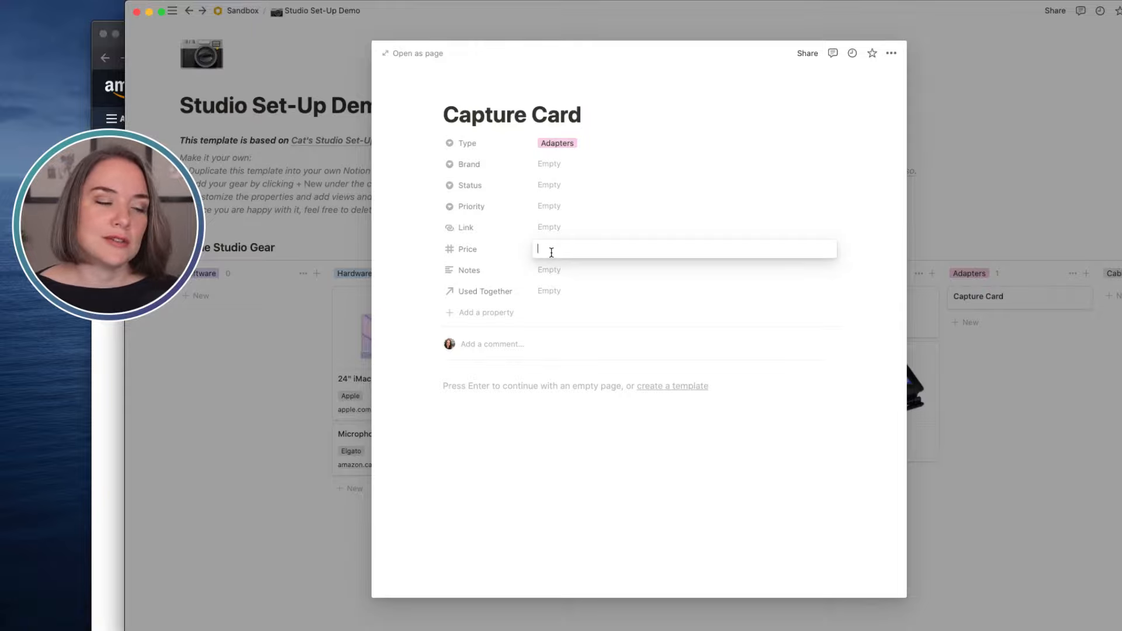
pyautogui.write('150')
pyautogui.press('Tab')
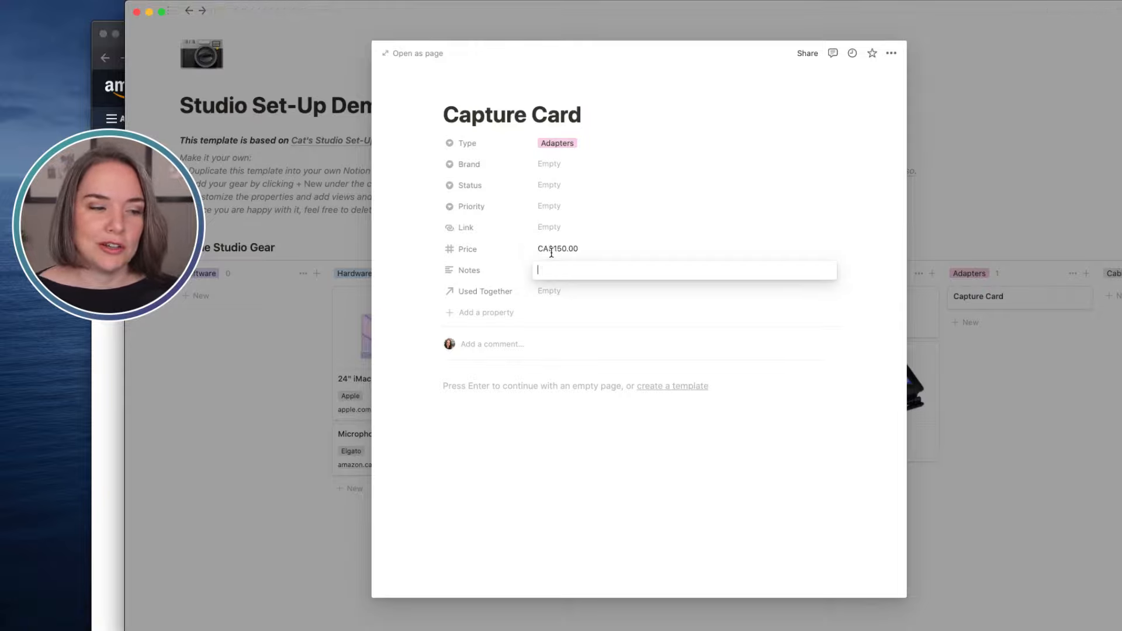
# Link Sony ZV-E10 in the Capture Card entry's Used Together property and close the card
pyautogui.click(555, 292)
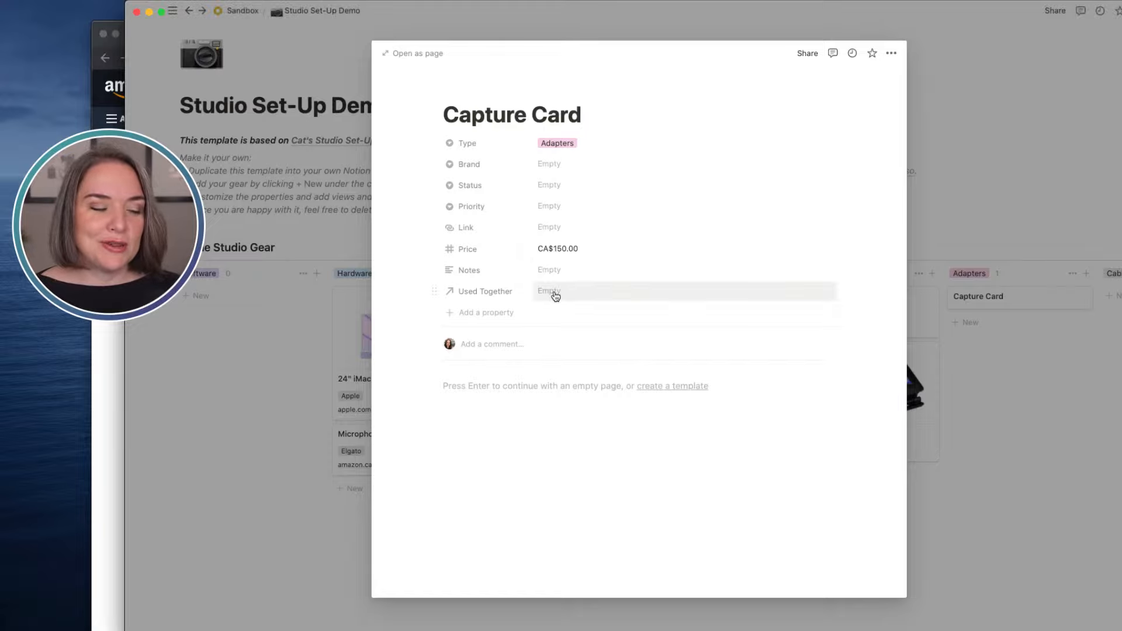
pyautogui.click(577, 344)
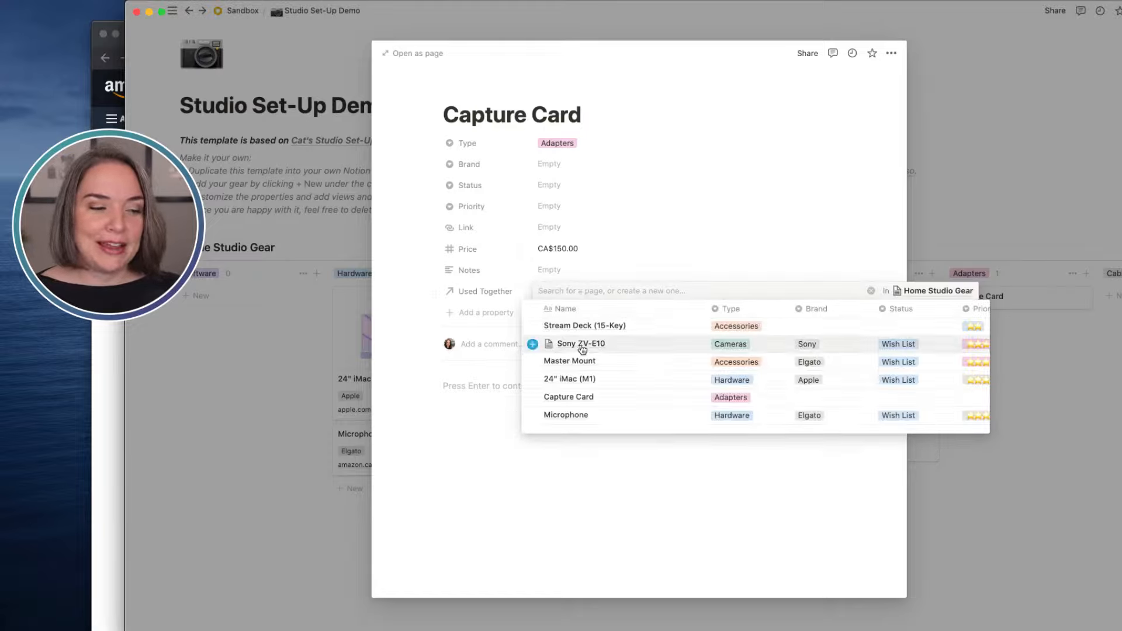
pyautogui.click(702, 229)
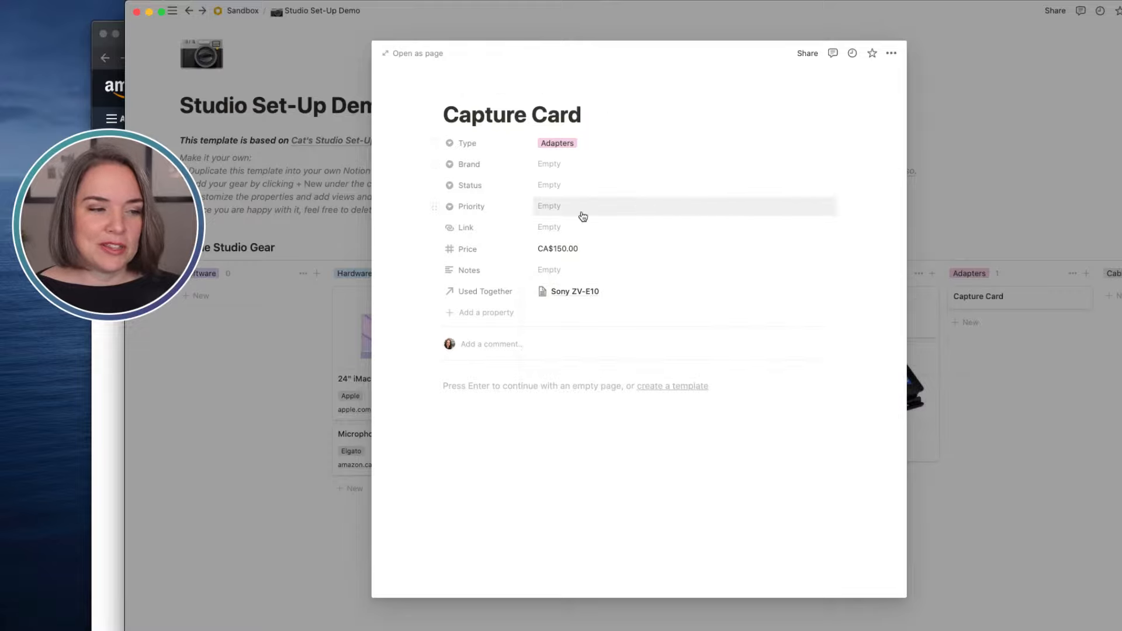
pyautogui.click(1046, 402)
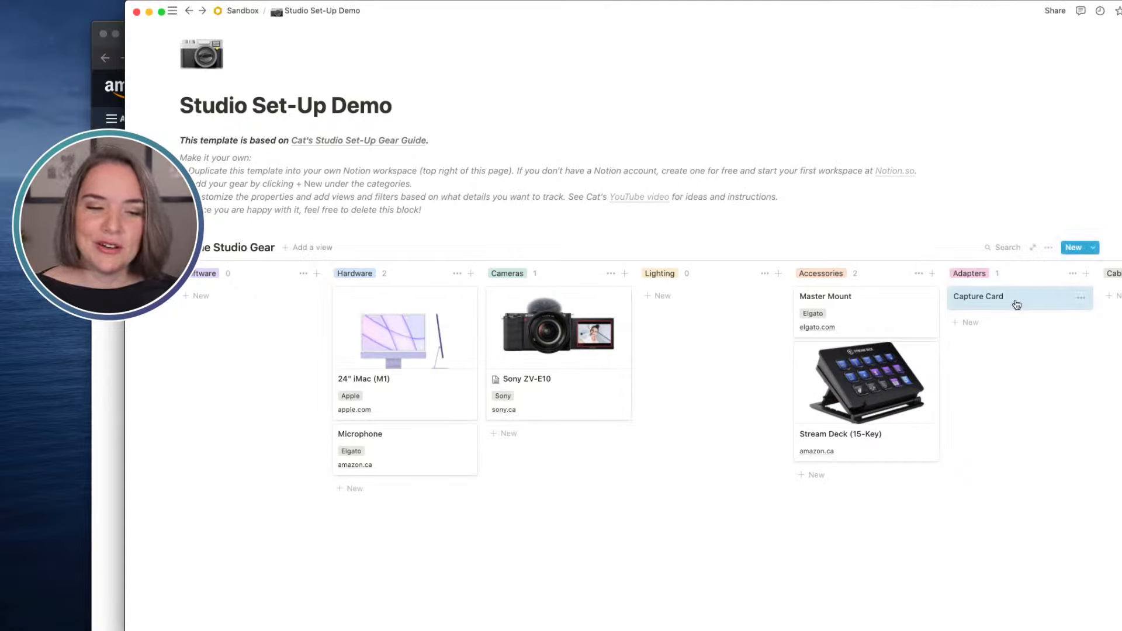
# Move the Capture Card entry to the Accessories group between Master Mount and Stream Deck, and check its Type property
pyautogui.moveTo(1017, 305); pyautogui.dragTo(870, 347)
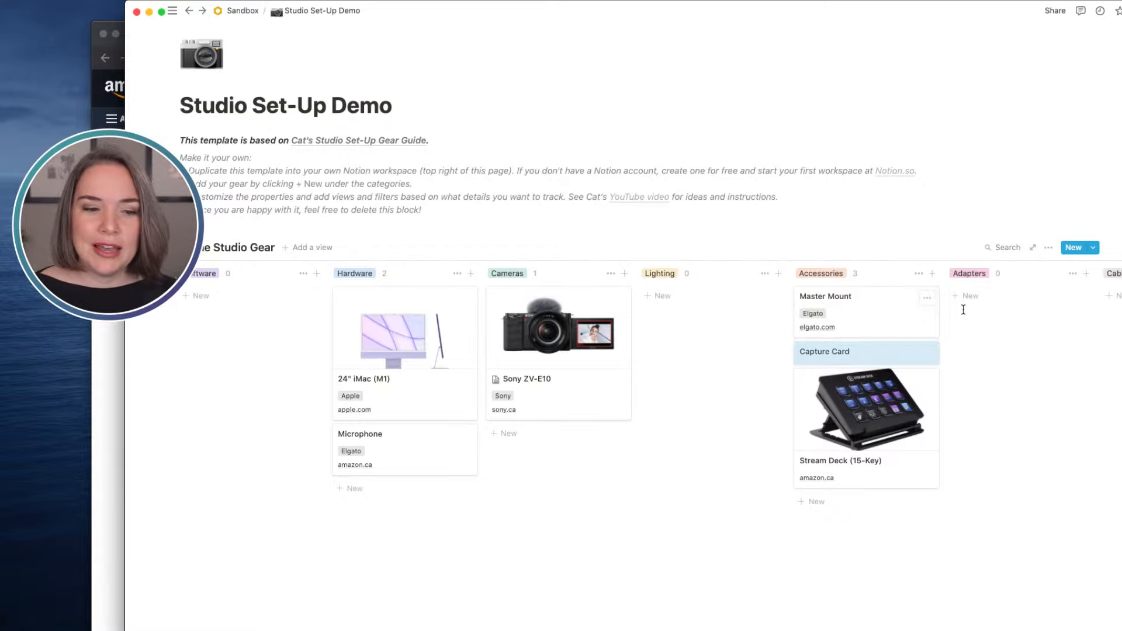
pyautogui.click(891, 352)
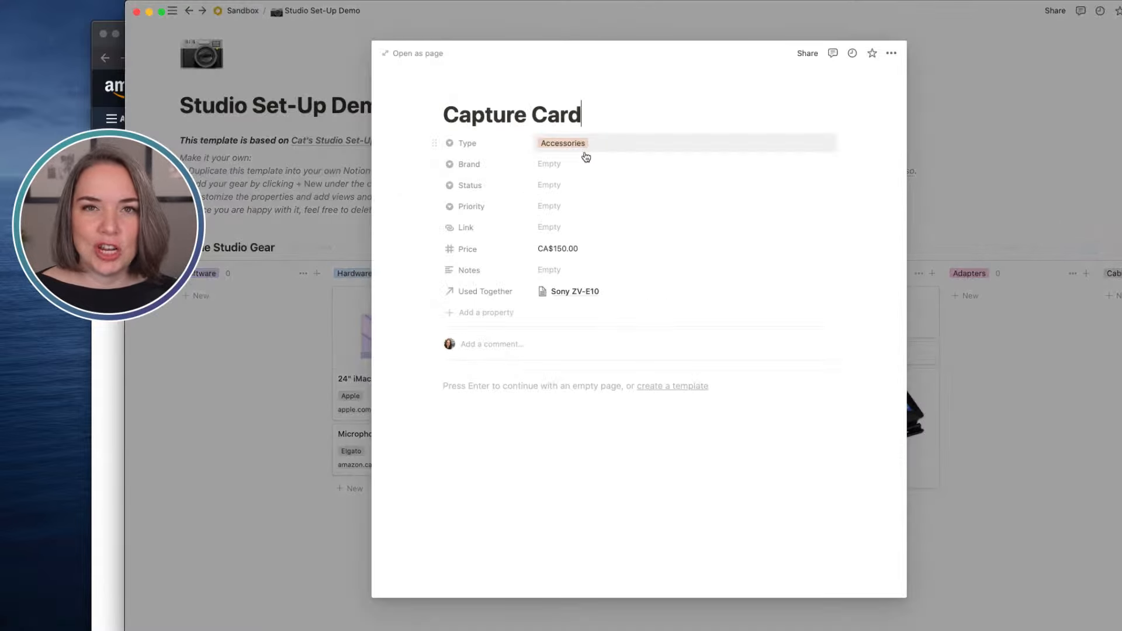
pyautogui.click(1005, 372)
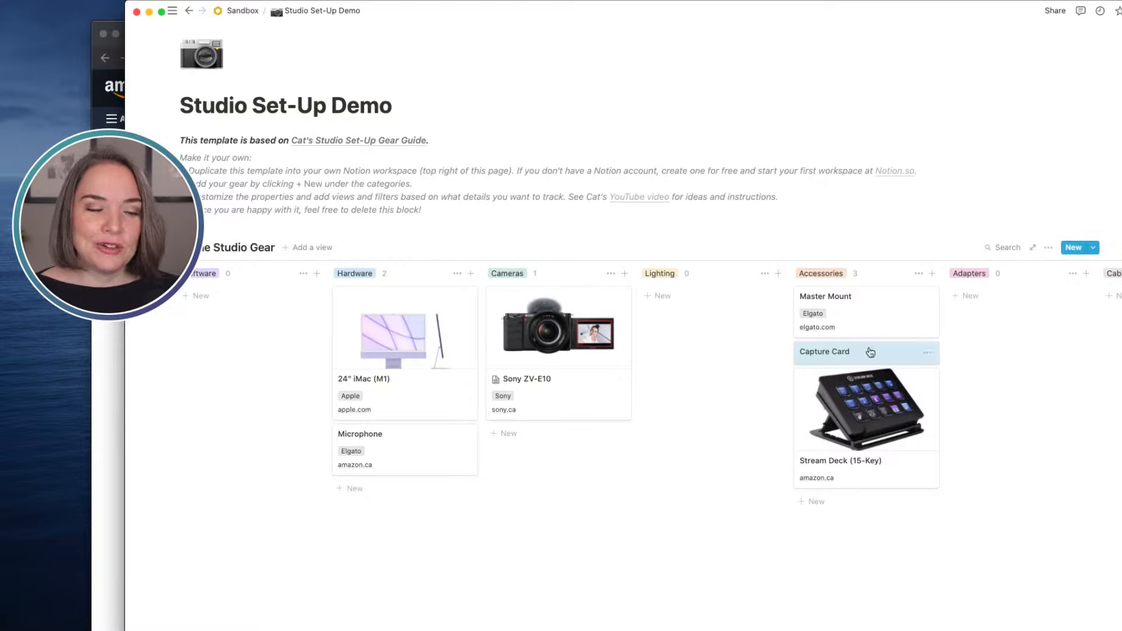
# Add a card named "LED Panel" to the Lighting group and open it
pyautogui.click(671, 296)
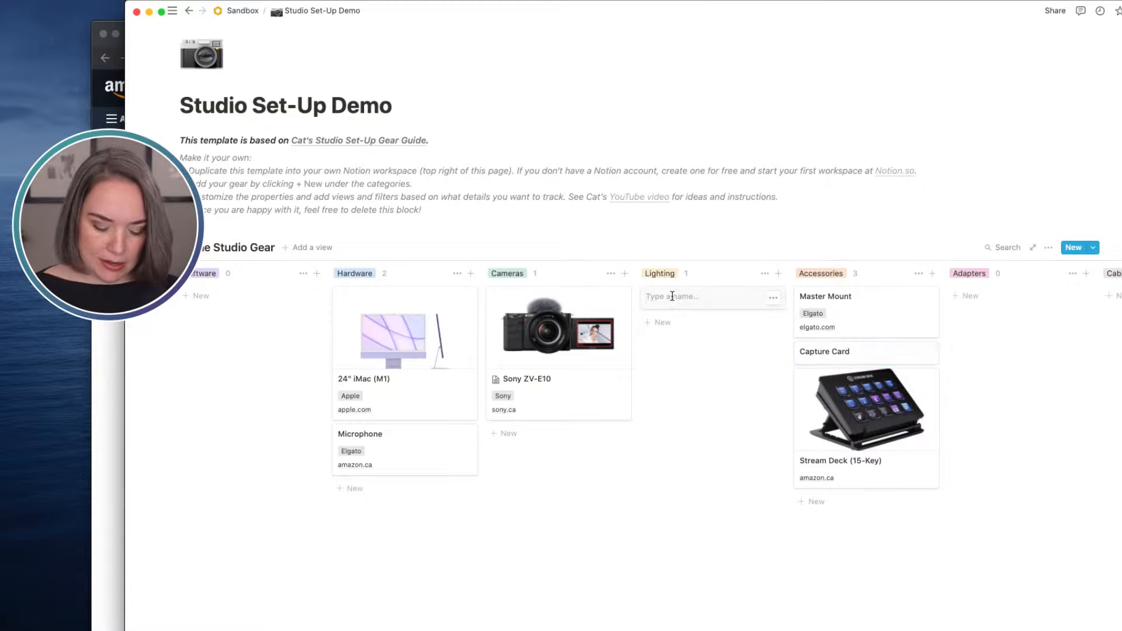
pyautogui.write('LED Panel')
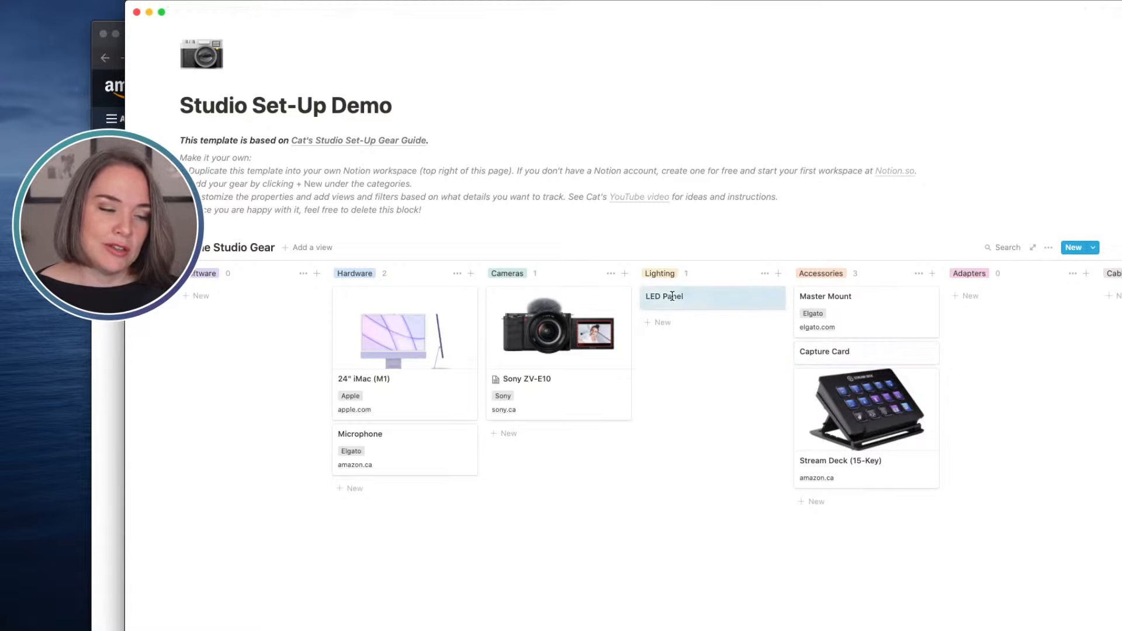
pyautogui.press('Return')
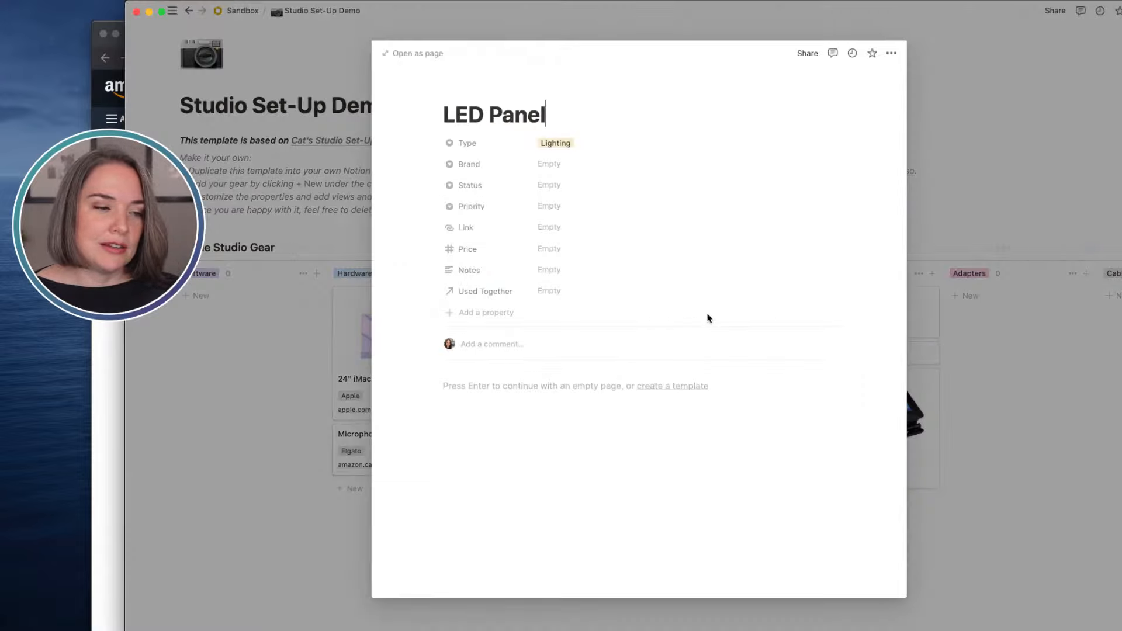
# Set the LED Panel entry's Brand to Elgato and extend its title to "LED Panel Keylight Air"
pyautogui.click(552, 166)
pyautogui.click(577, 233)
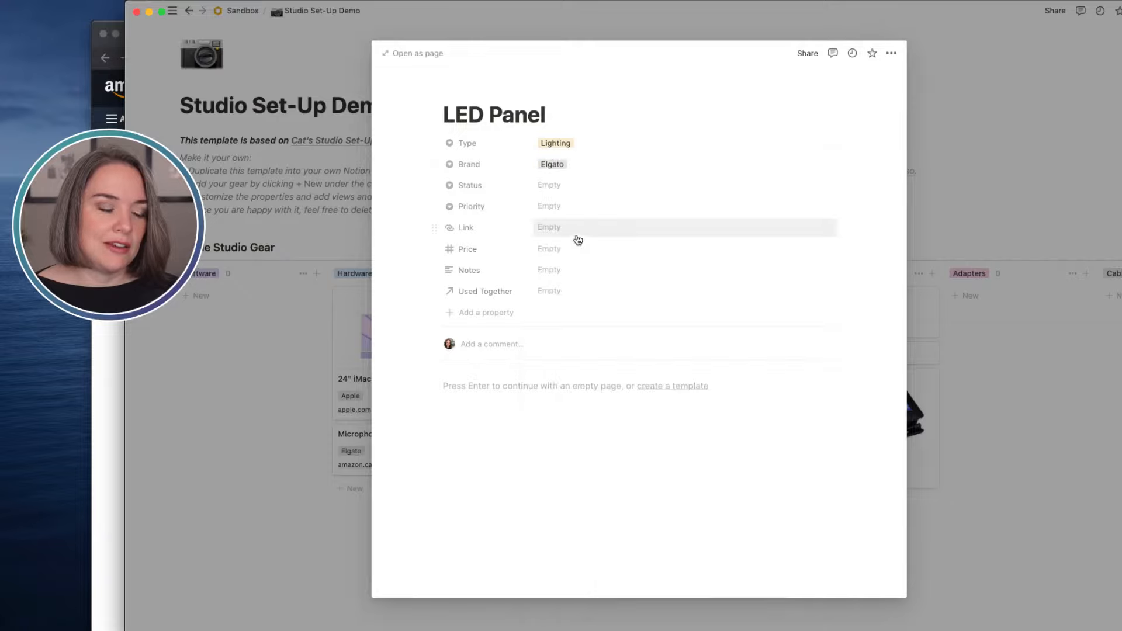
pyautogui.click(588, 119)
pyautogui.write('Keylight Air')
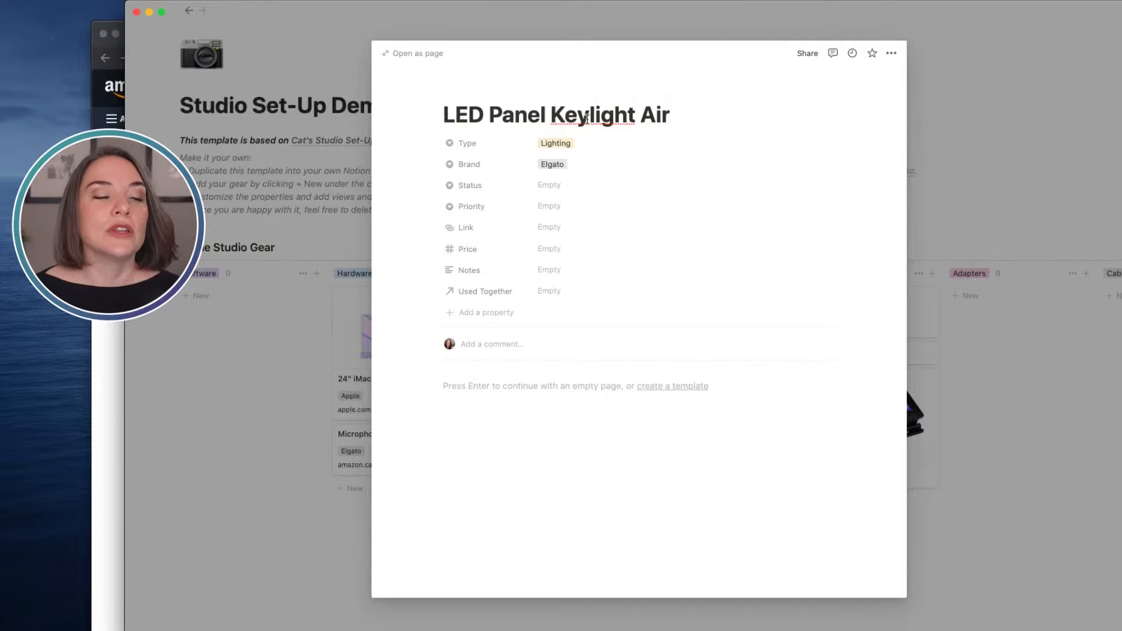
pyautogui.press('super+Tab')
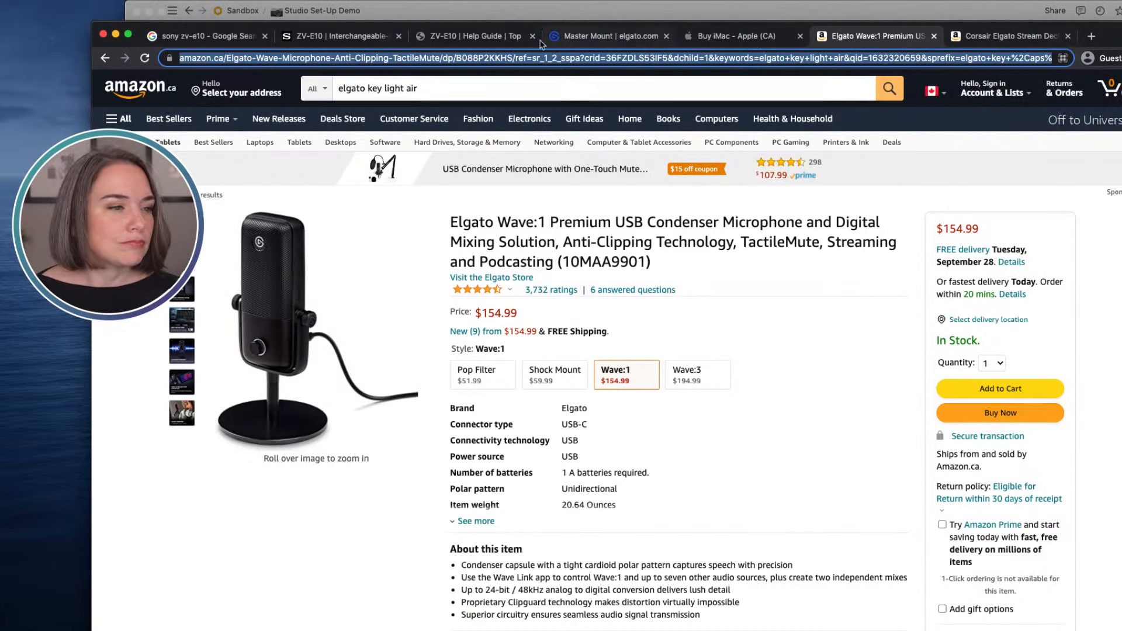
pyautogui.click(543, 13)
pyautogui.click(546, 12)
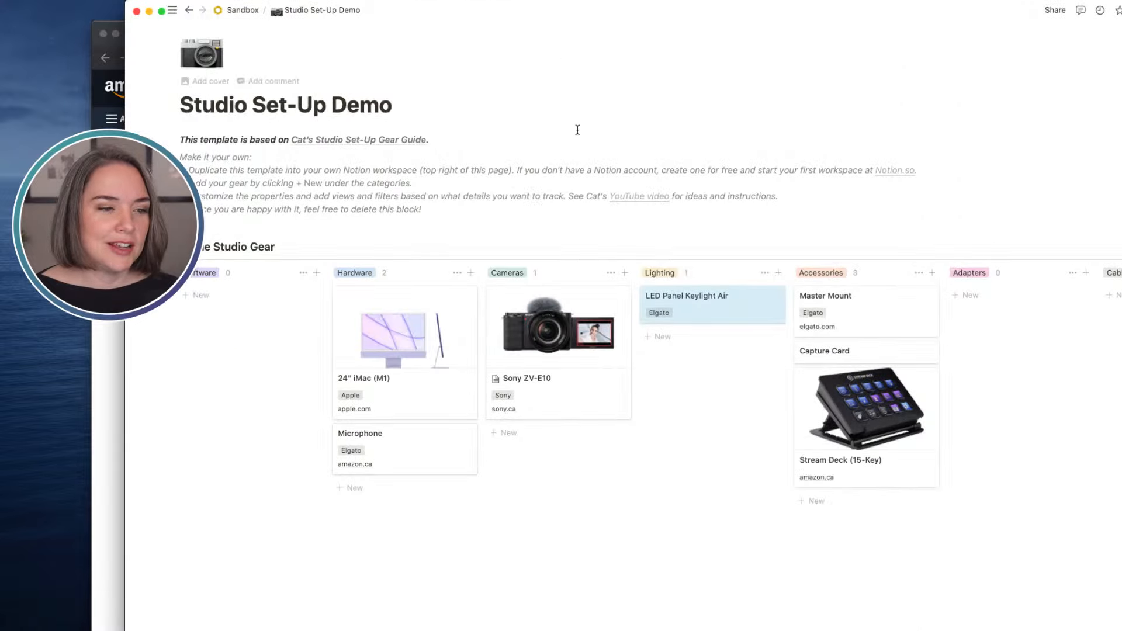
# Open the LED Panel Keylight Air card and set its Price to 200
pyautogui.click(724, 310)
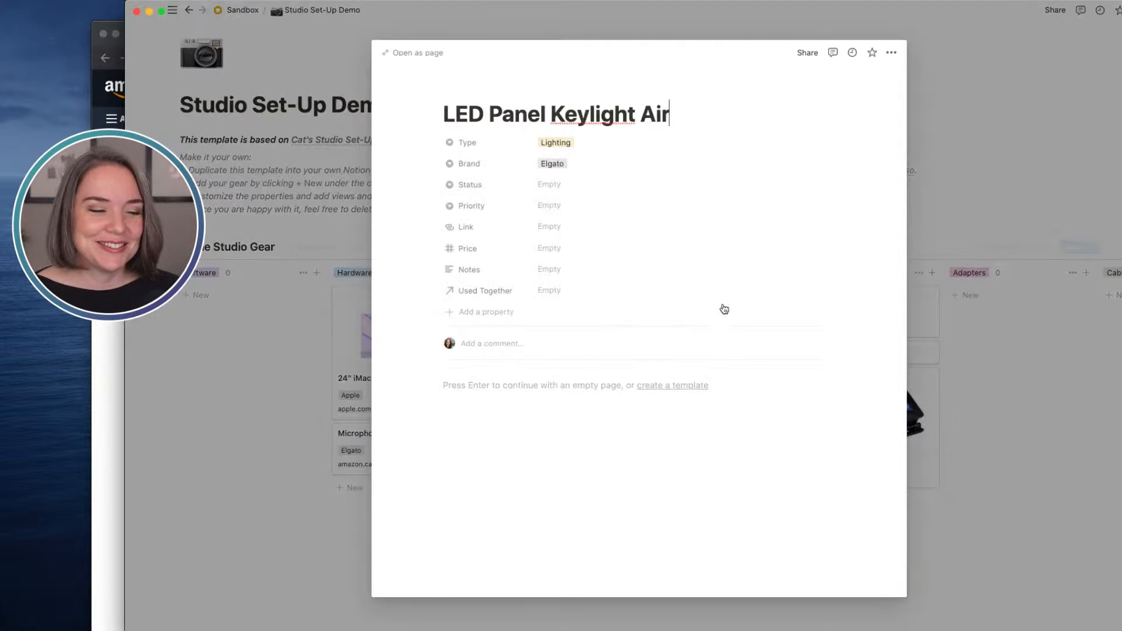
pyautogui.click(556, 251)
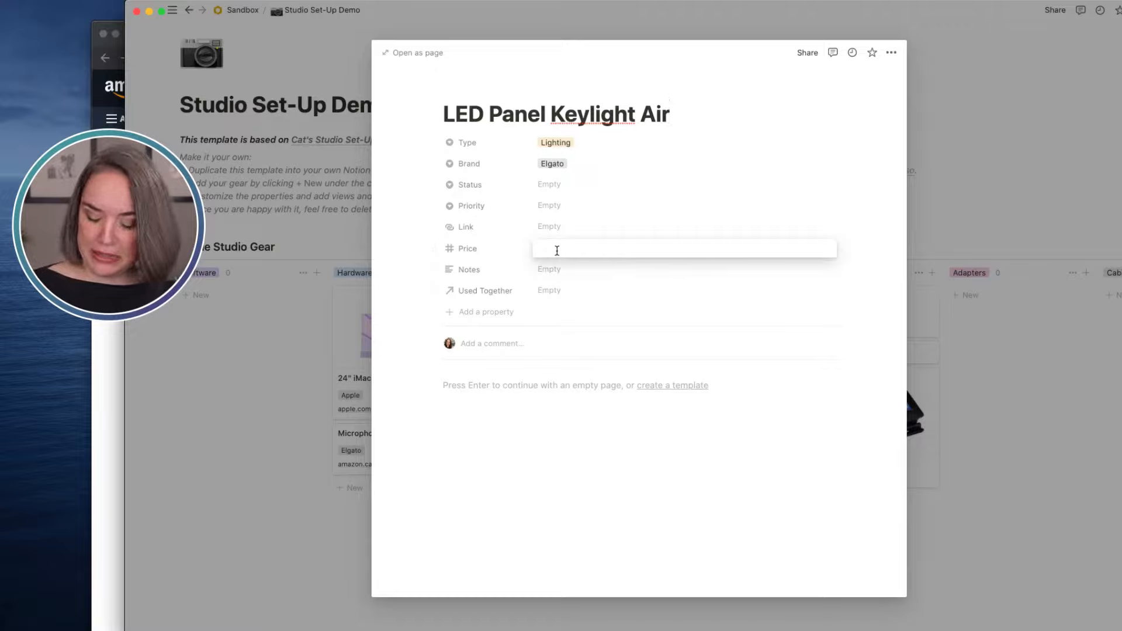
pyautogui.write('2000')
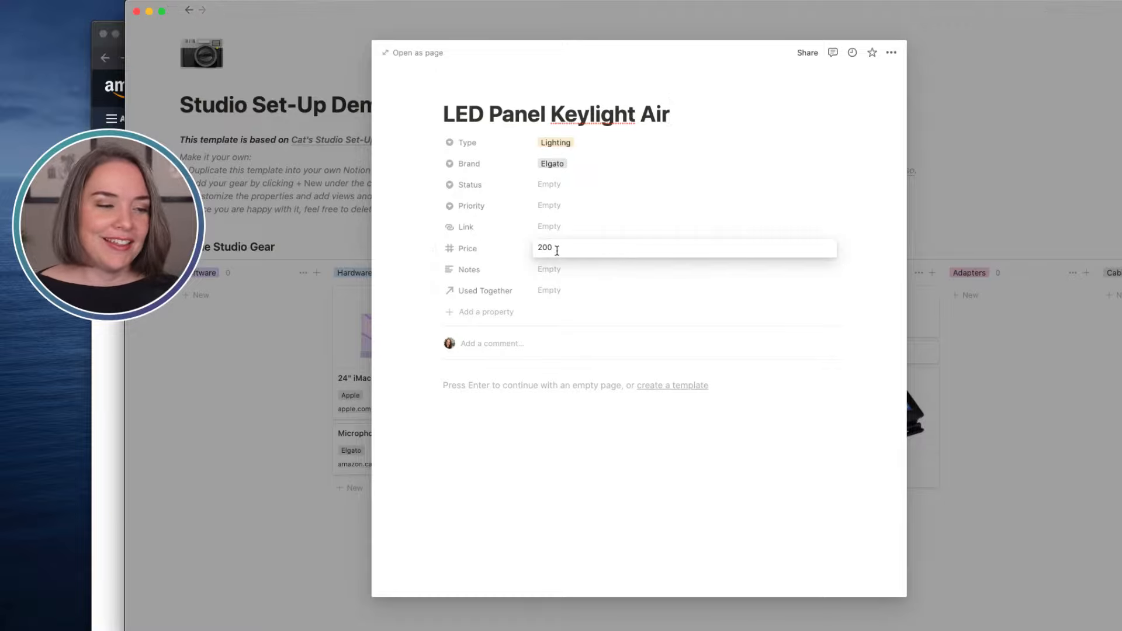
pyautogui.click(881, 240)
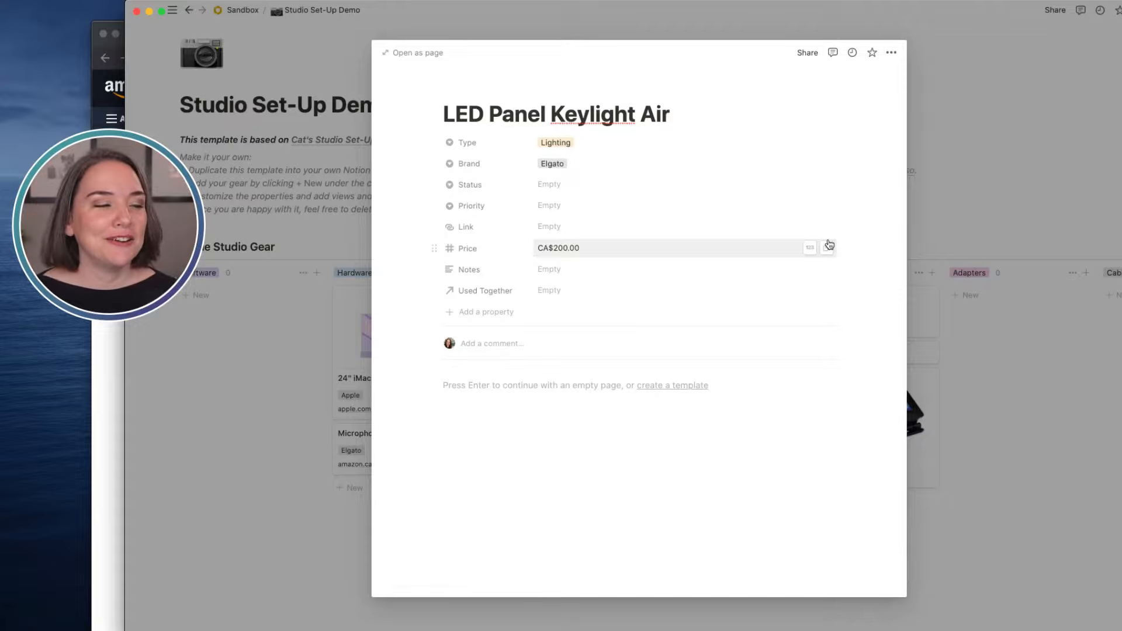
# Set the LED Panel Keylight Air entry's Status to Wish List
pyautogui.click(546, 184)
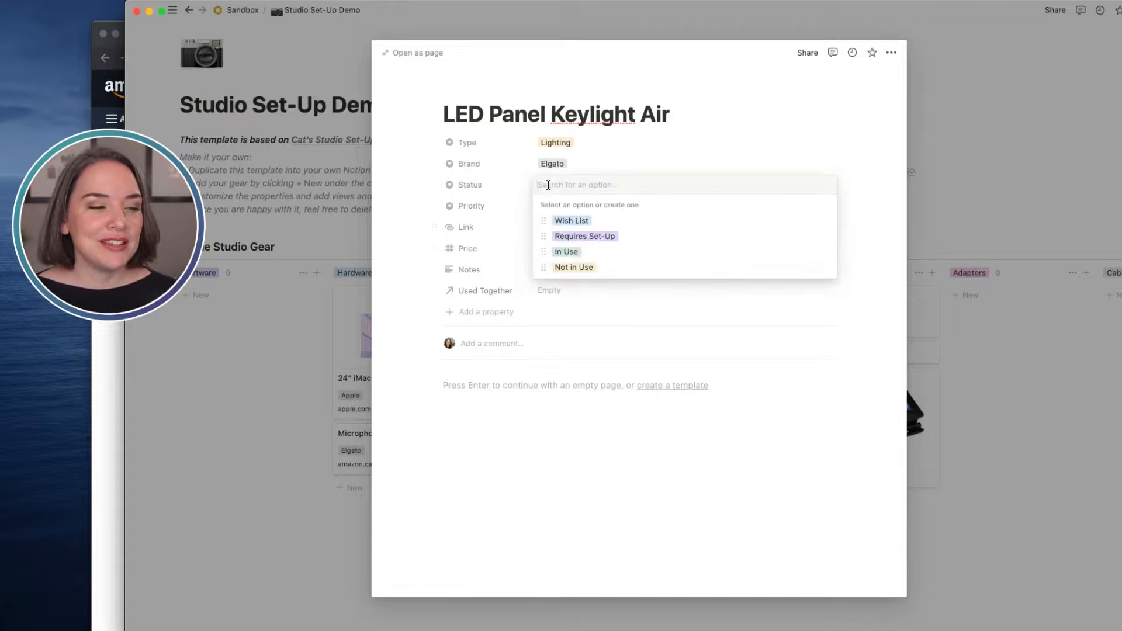
pyautogui.click(571, 222)
pyautogui.click(598, 188)
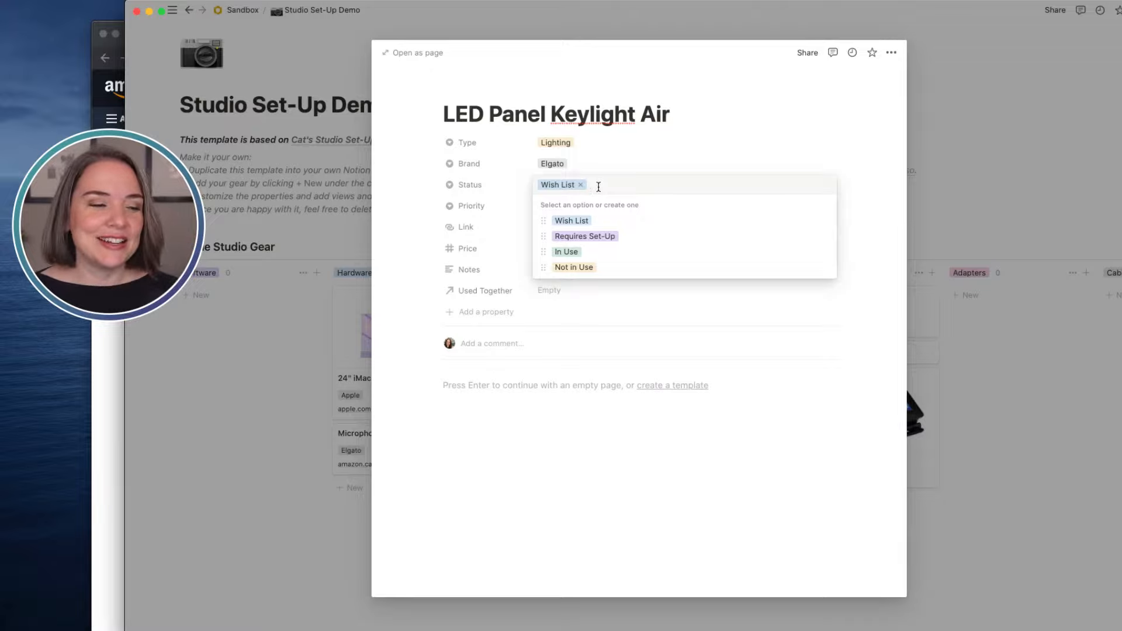
pyautogui.click(865, 182)
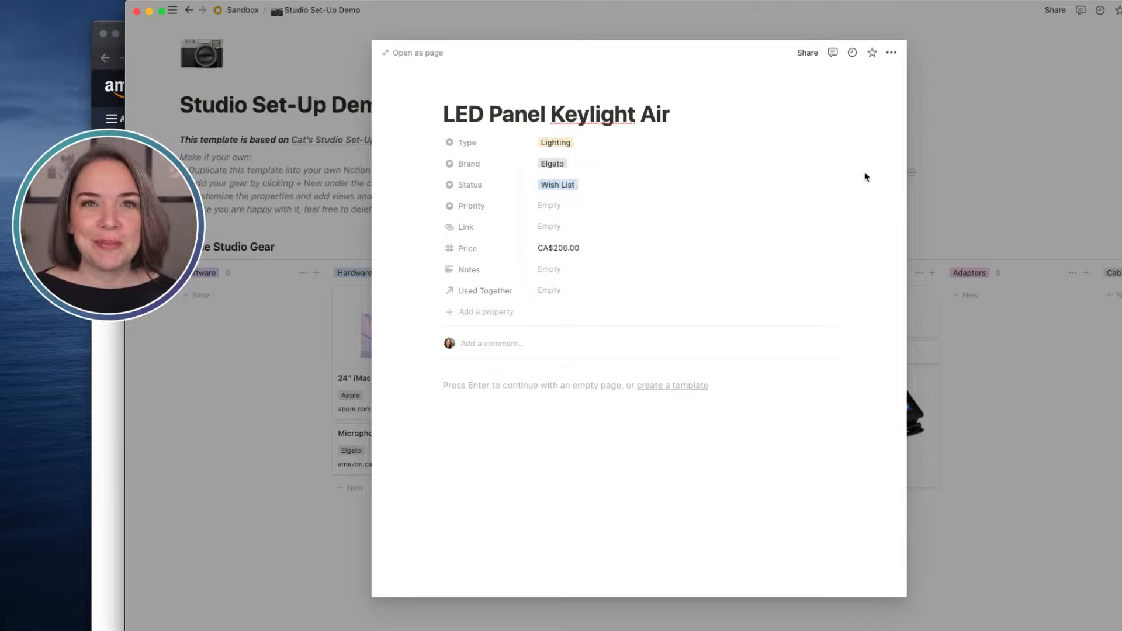
# Link Master Mount in the LED Panel Keylight Air entry's Used Together property and close the card
pyautogui.click(570, 290)
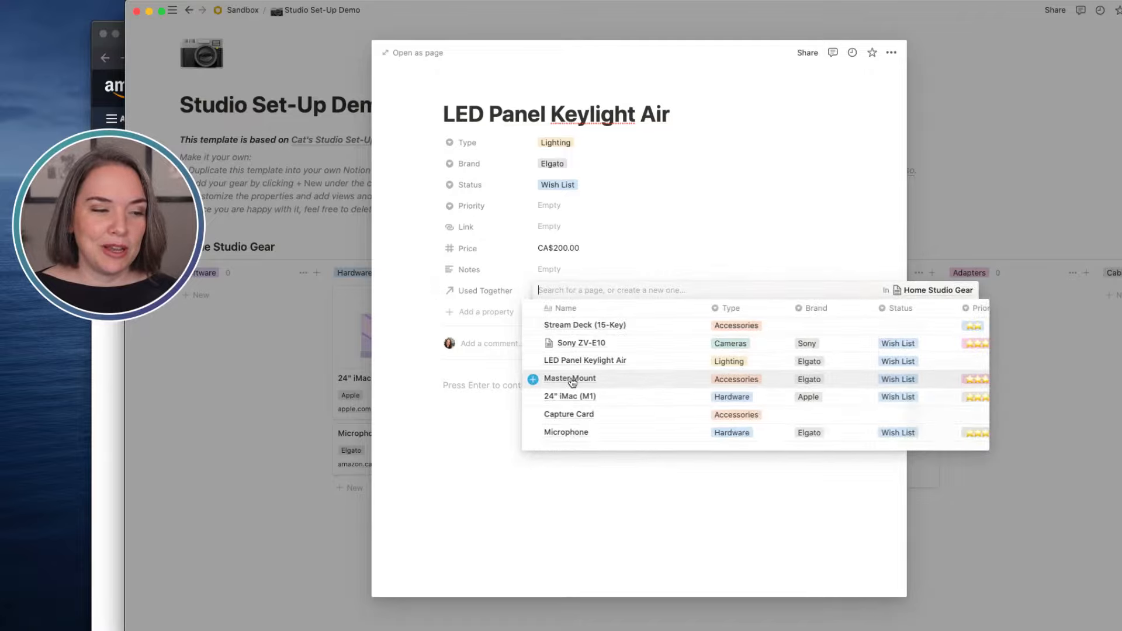
pyautogui.click(580, 380)
pyautogui.click(604, 444)
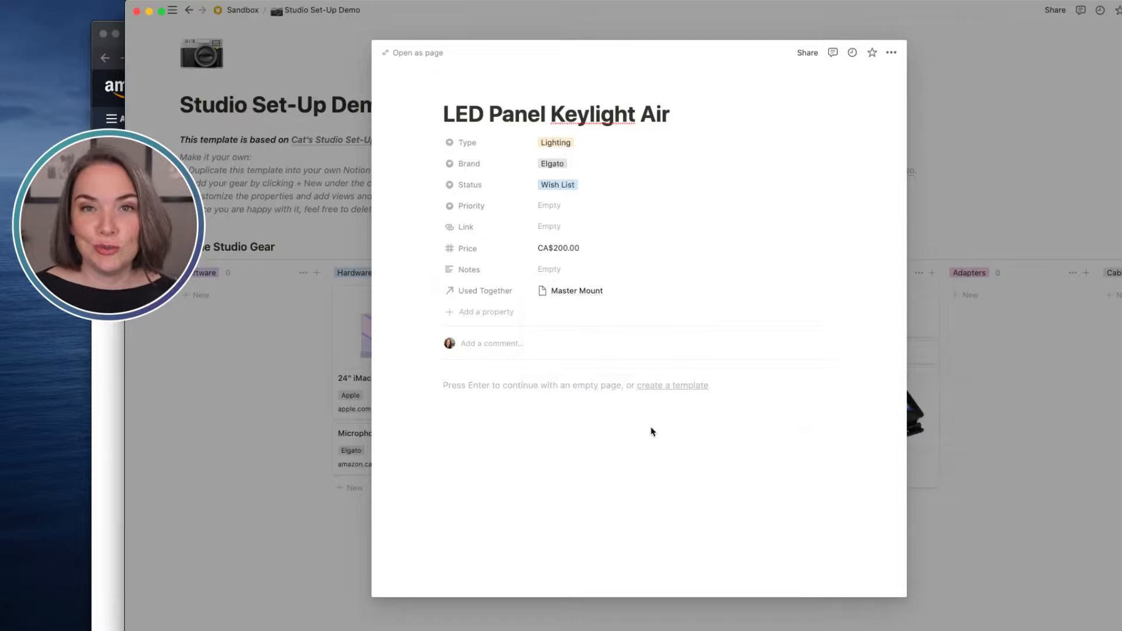
pyautogui.click(1001, 420)
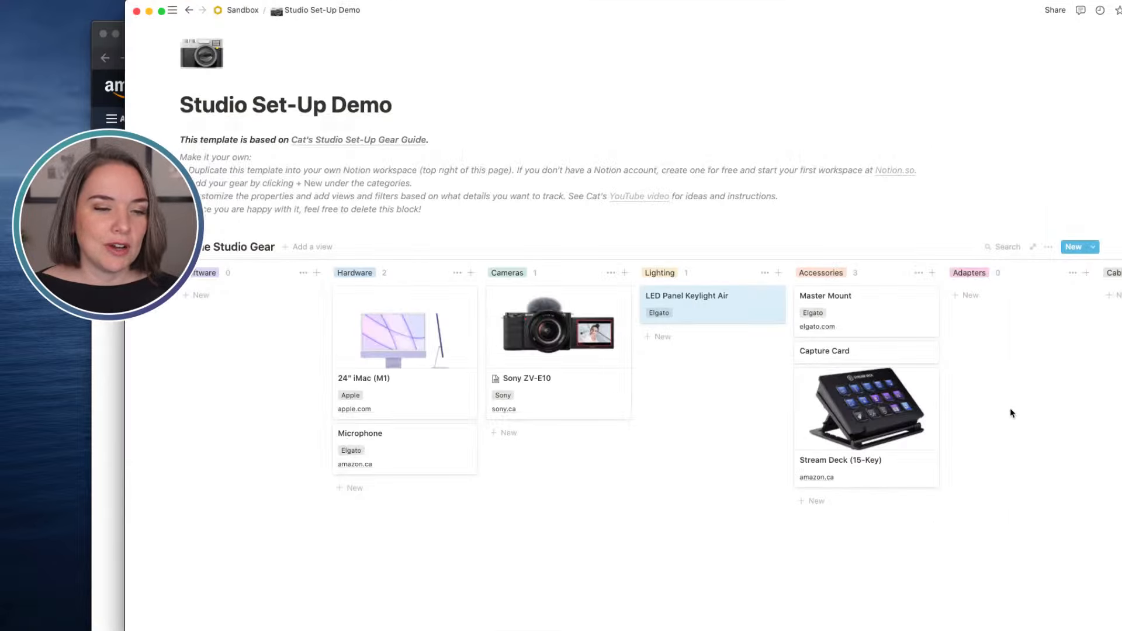
# Add a card named "Micro HMDI to HMDI" to the Cables group
pyautogui.click(1110, 295)
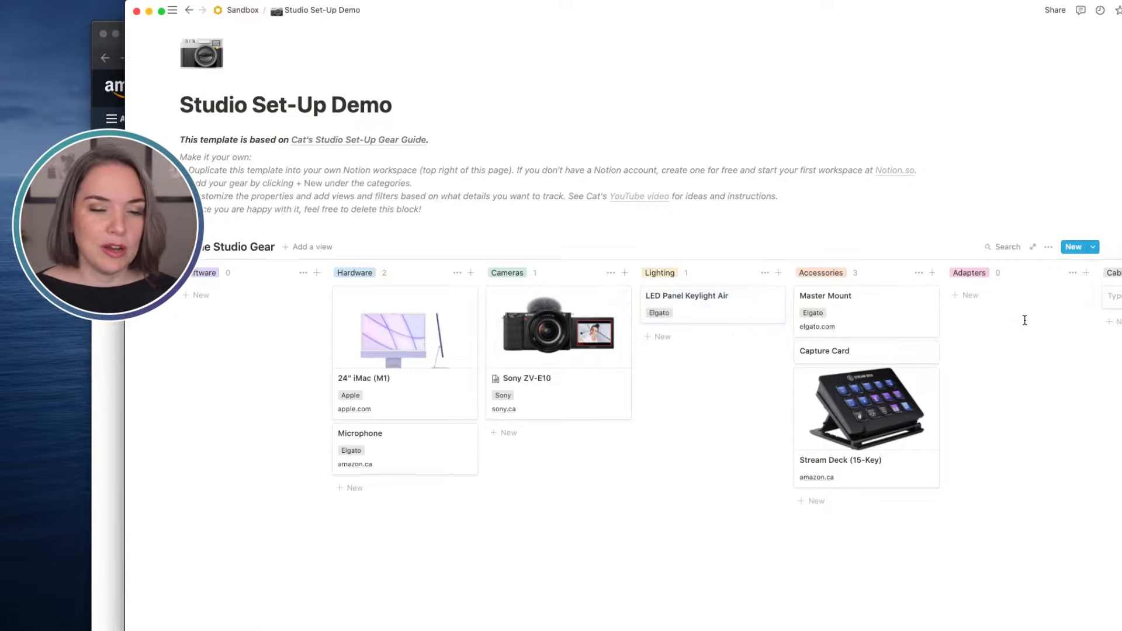
pyautogui.hscroll(8, 1024, 320)
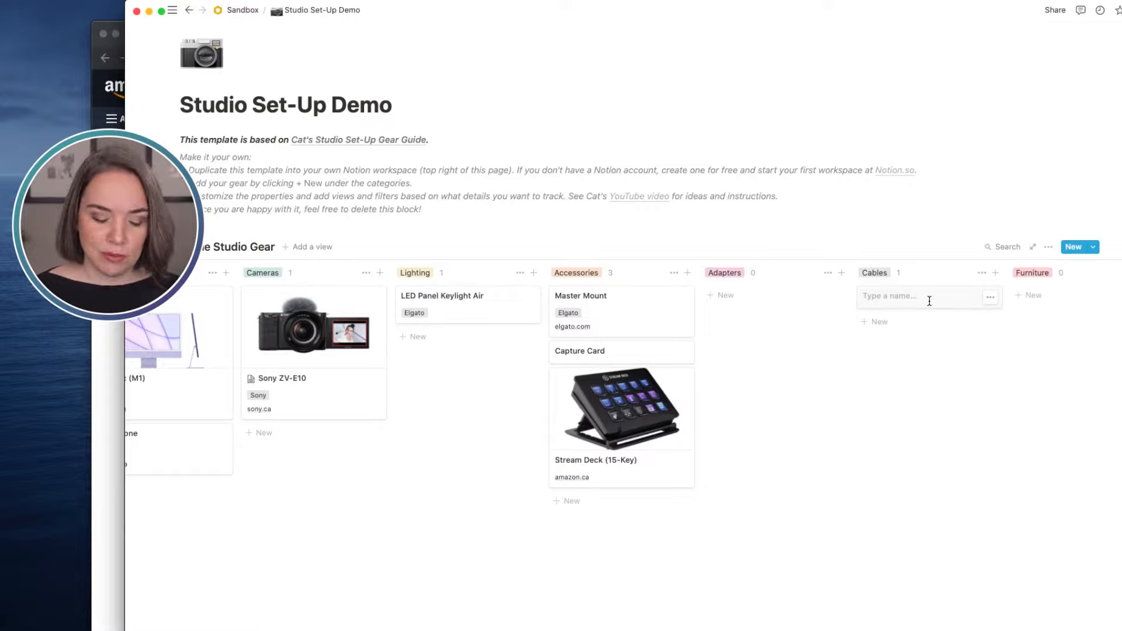
pyautogui.write('Mic')
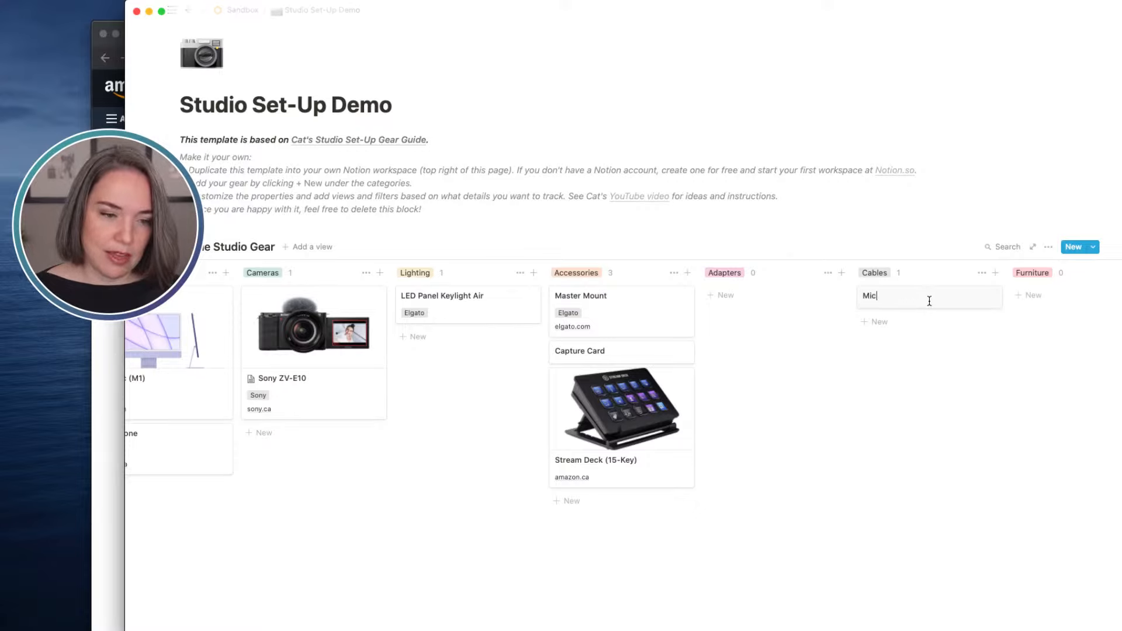
pyautogui.write('ro M')
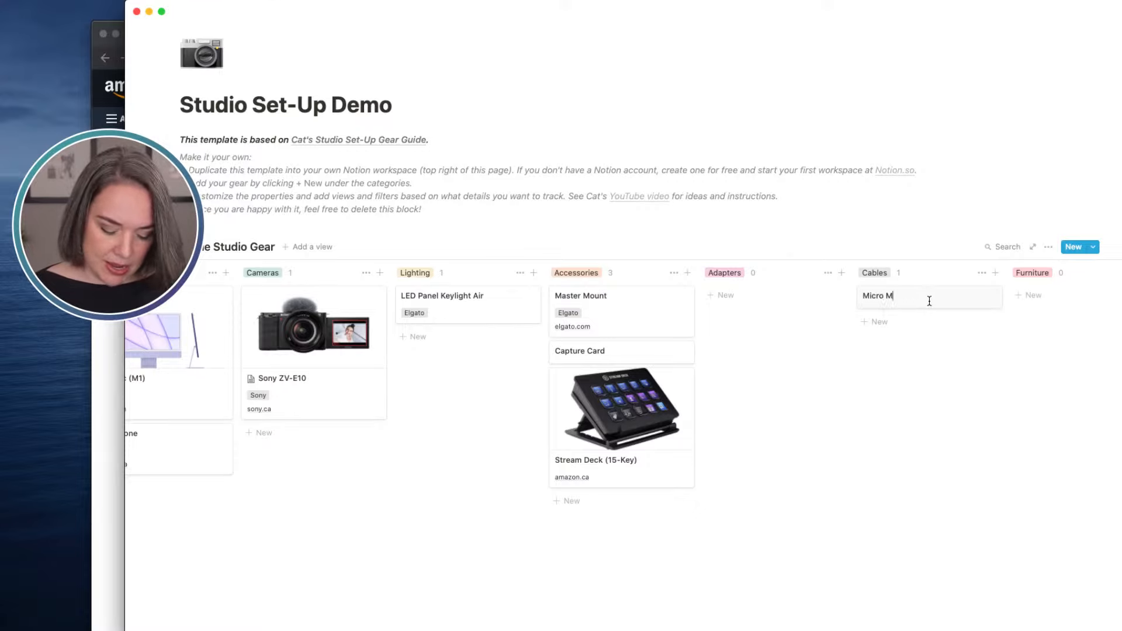
pyautogui.press('BackSpace')
pyautogui.press('BackSpace')
pyautogui.press('BackSpace')
pyautogui.press('BackSpace')
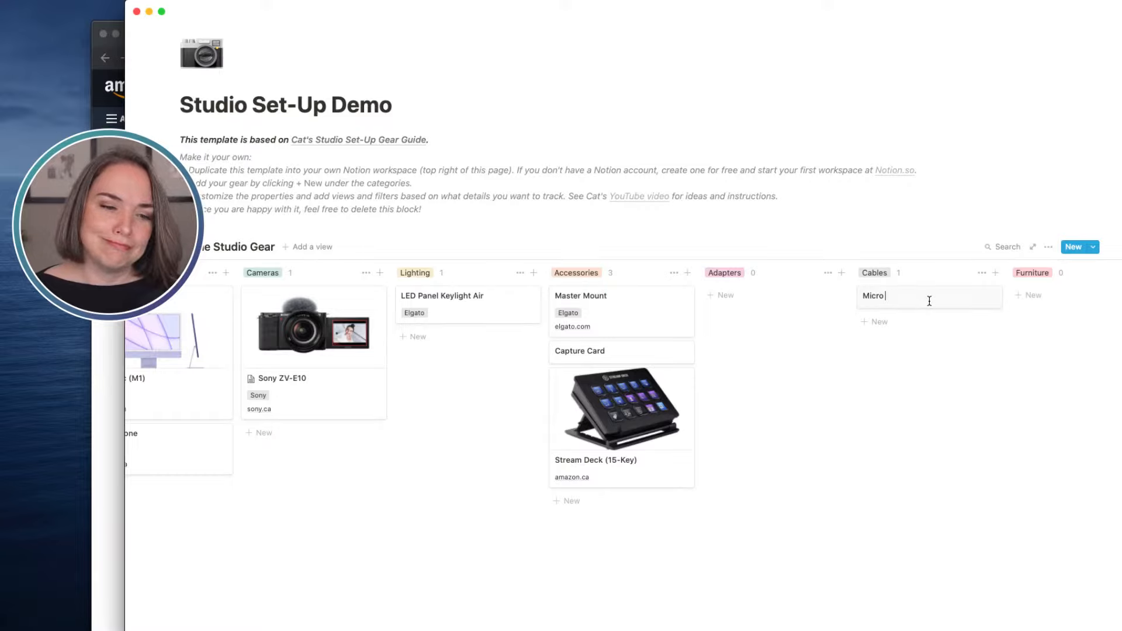
pyautogui.write('HMDI to HMDI')
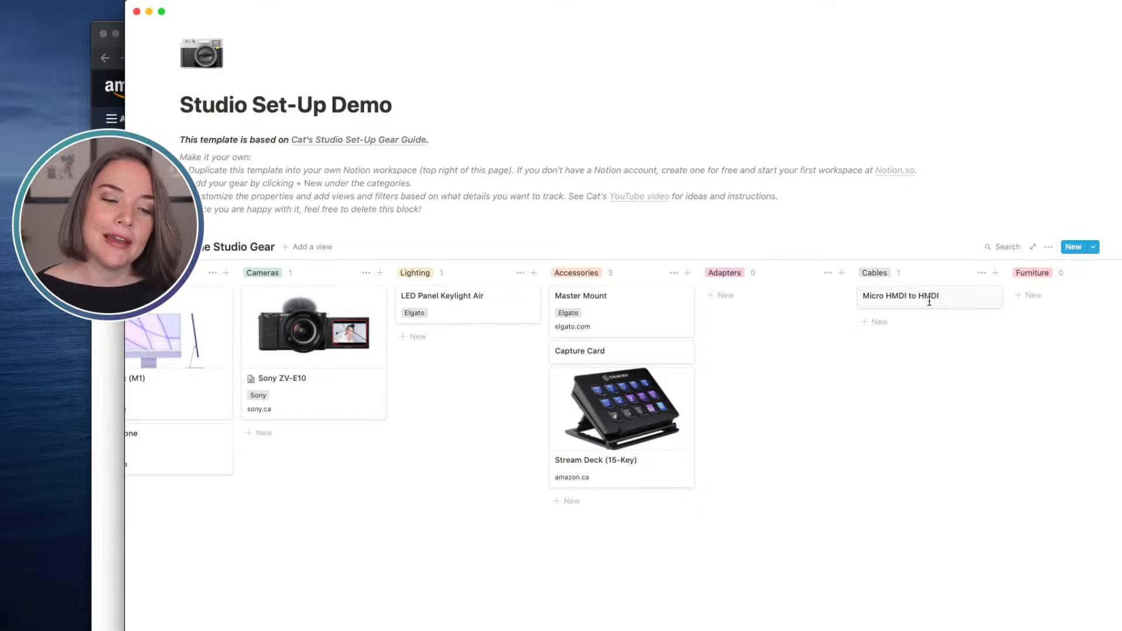
pyautogui.press('Escape')
# Open the Micro HMDI to HMDI card and set its Price to 15
pyautogui.click(929, 301)
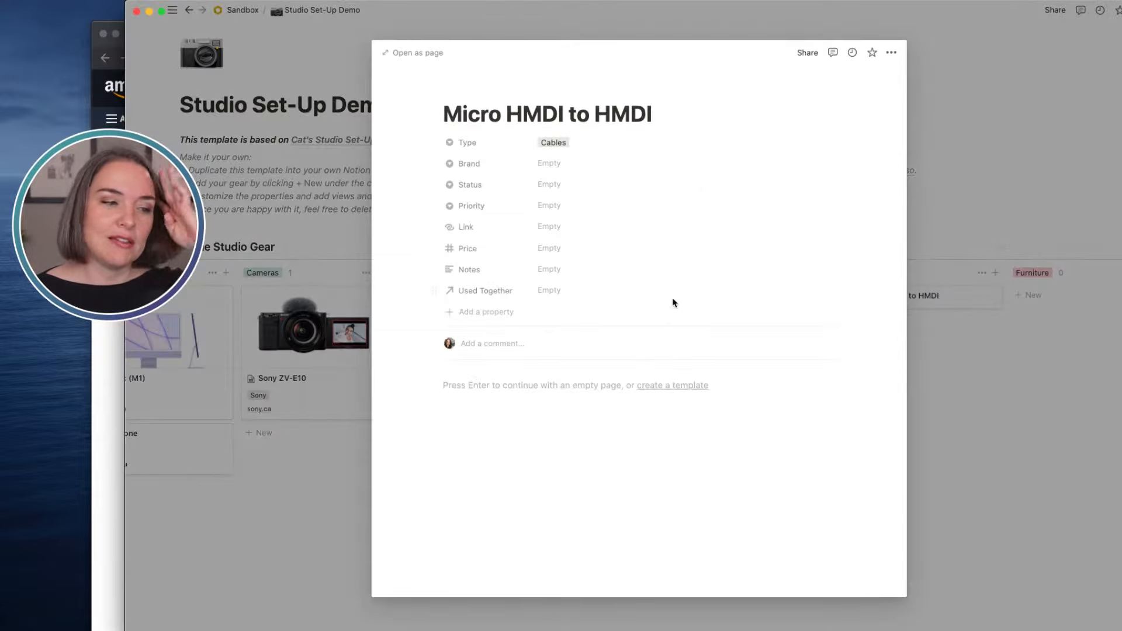
pyautogui.click(553, 249)
pyautogui.write('1')
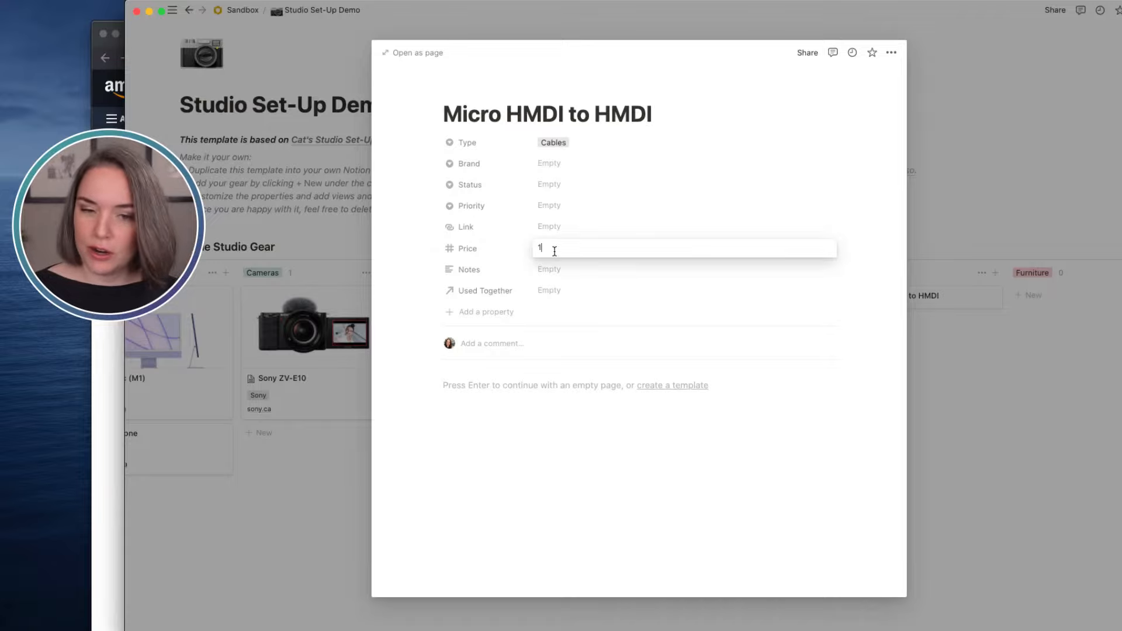
pyautogui.write('5')
pyautogui.press('Return')
# Link Sony ZV-E10 and Capture Card in the Micro HMDI to HMDI entry's Used Together property
pyautogui.click(553, 292)
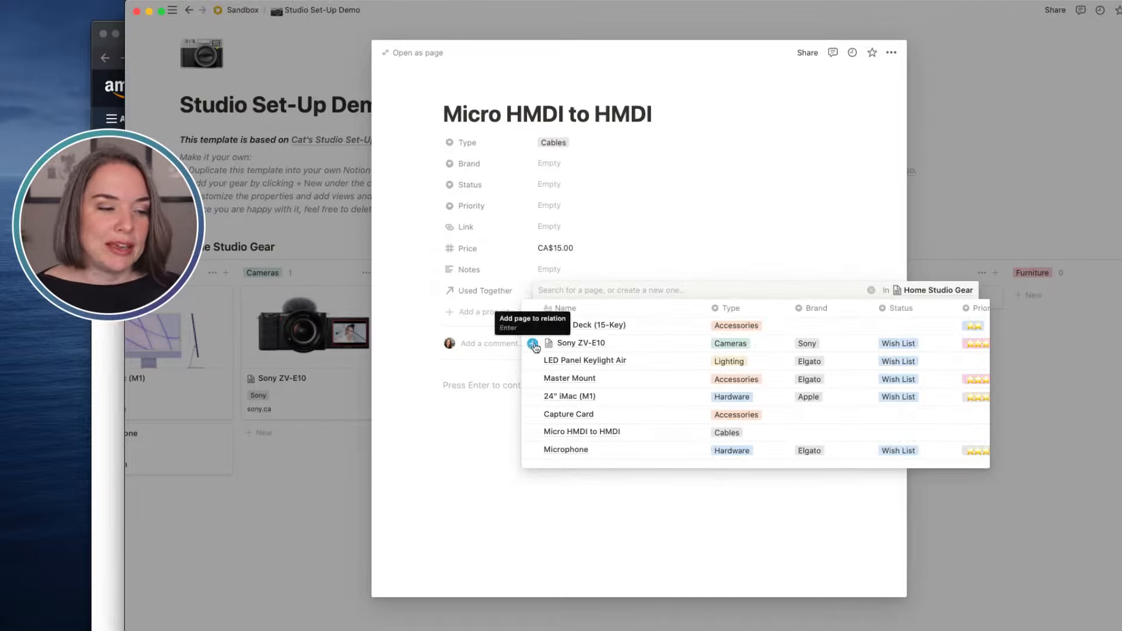
pyautogui.click(533, 344)
pyautogui.click(532, 415)
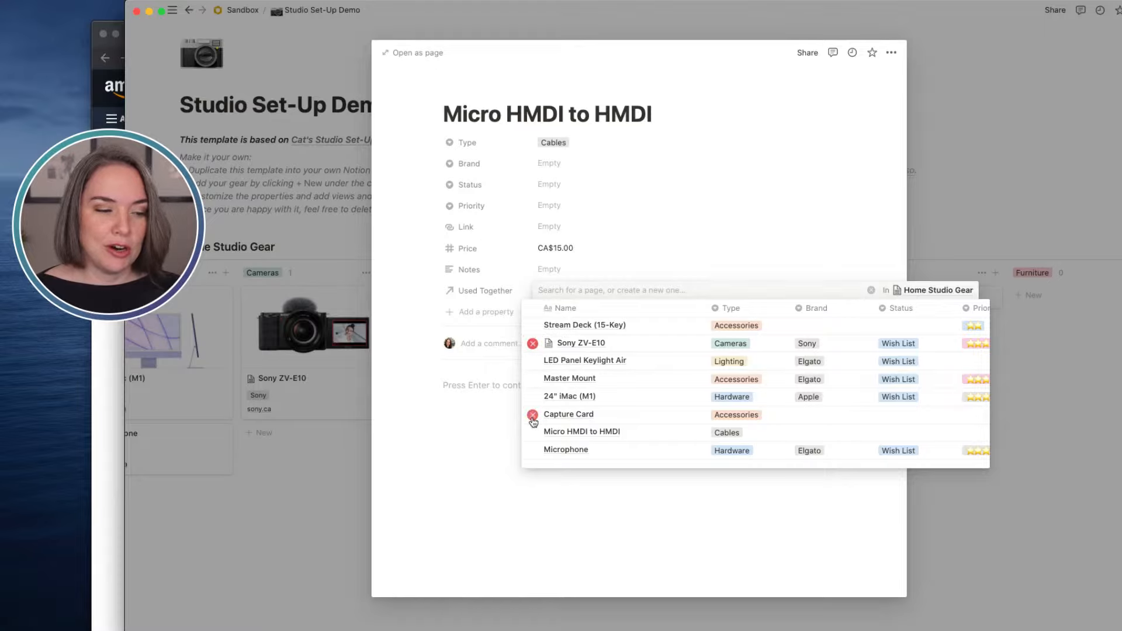
pyautogui.click(489, 431)
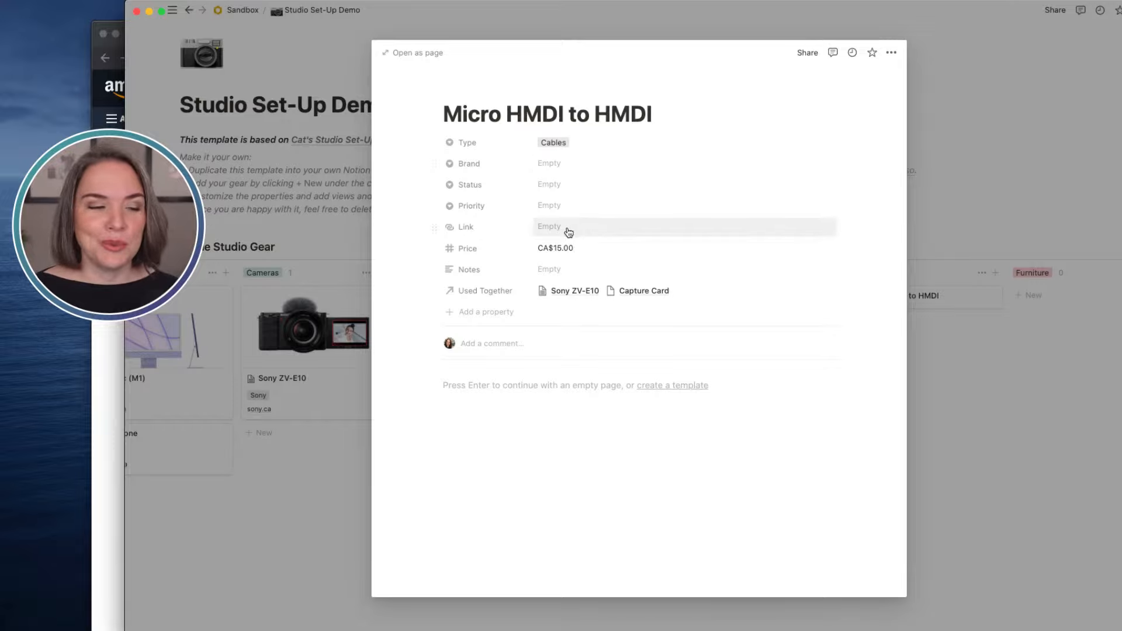
# Set the Micro HMDI to HMDI entry's Priority to three stars and close the card
pyautogui.click(560, 208)
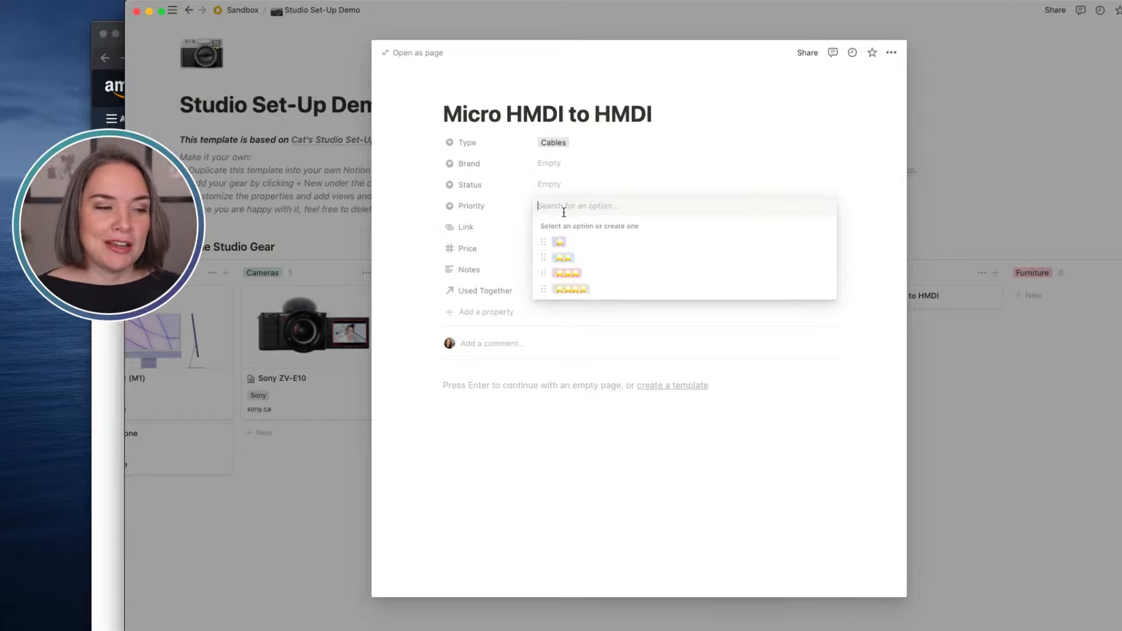
pyautogui.click(565, 272)
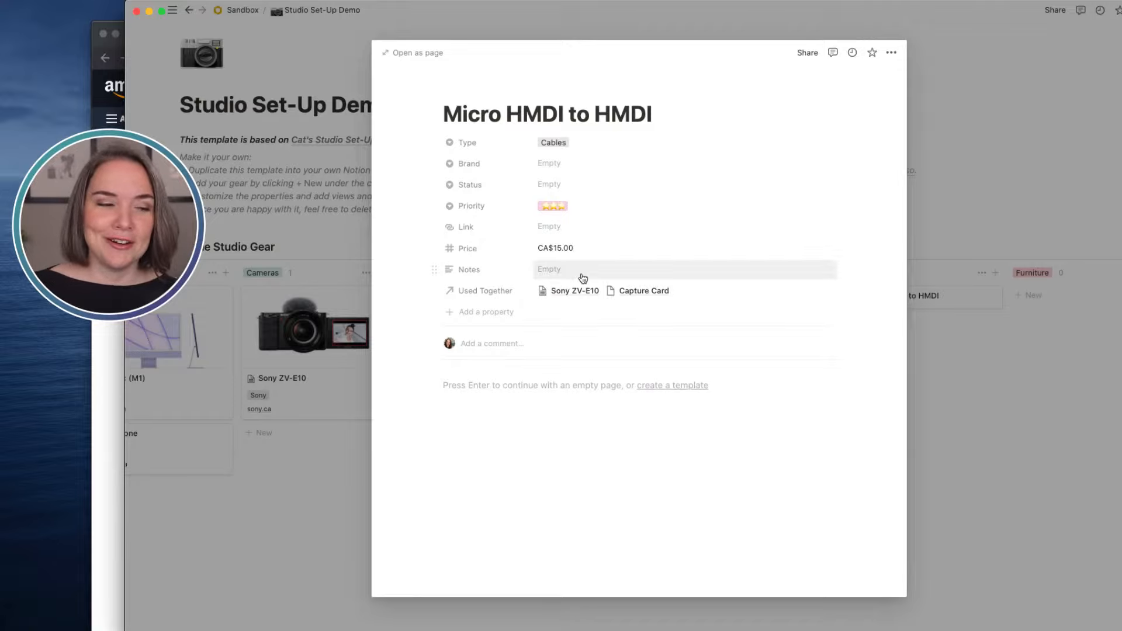
pyautogui.click(1060, 461)
# Add a second card named "USB-C Cable" to the Cables group and open it
pyautogui.click(877, 322)
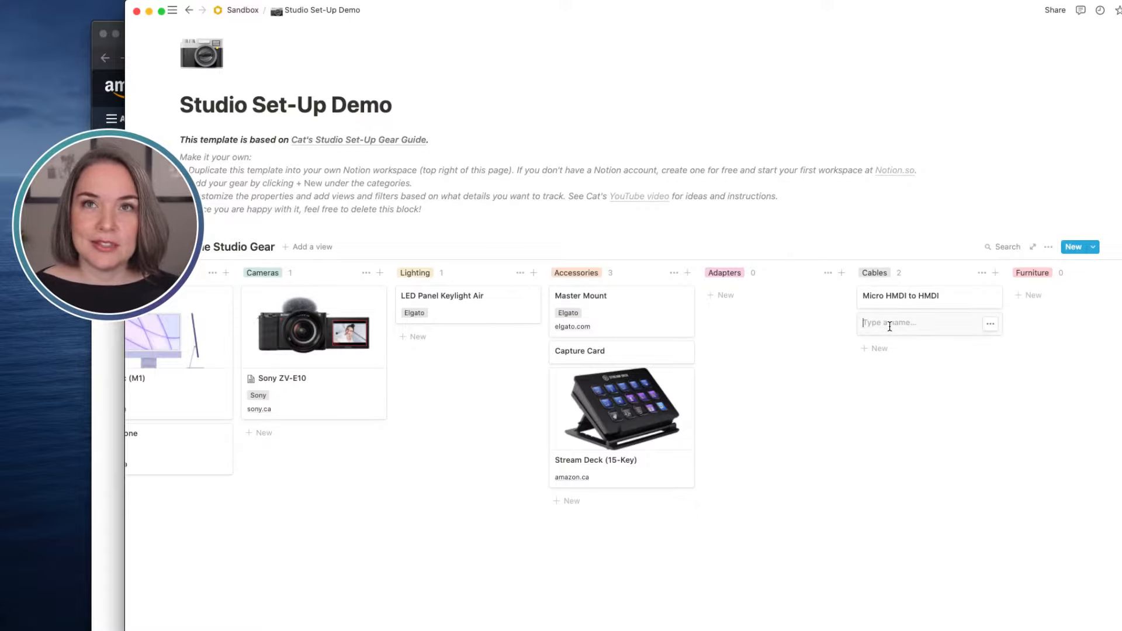
pyautogui.write('USC')
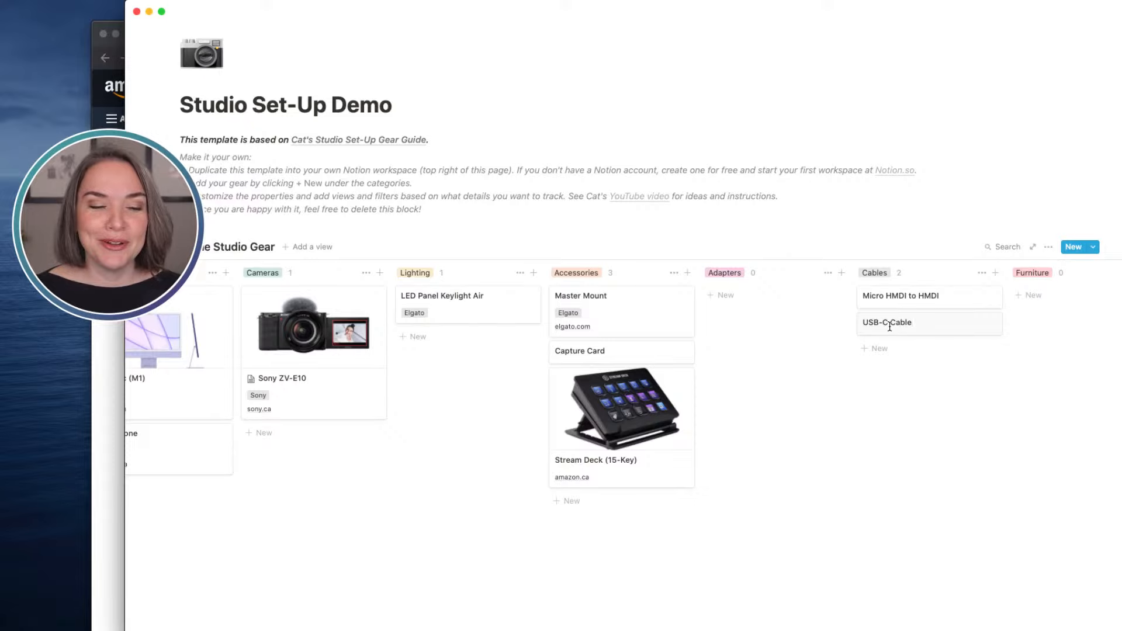
pyautogui.click(926, 333)
# Link Sony ZV-E10 in the USB-C Cable entry's Used Together property
pyautogui.click(549, 295)
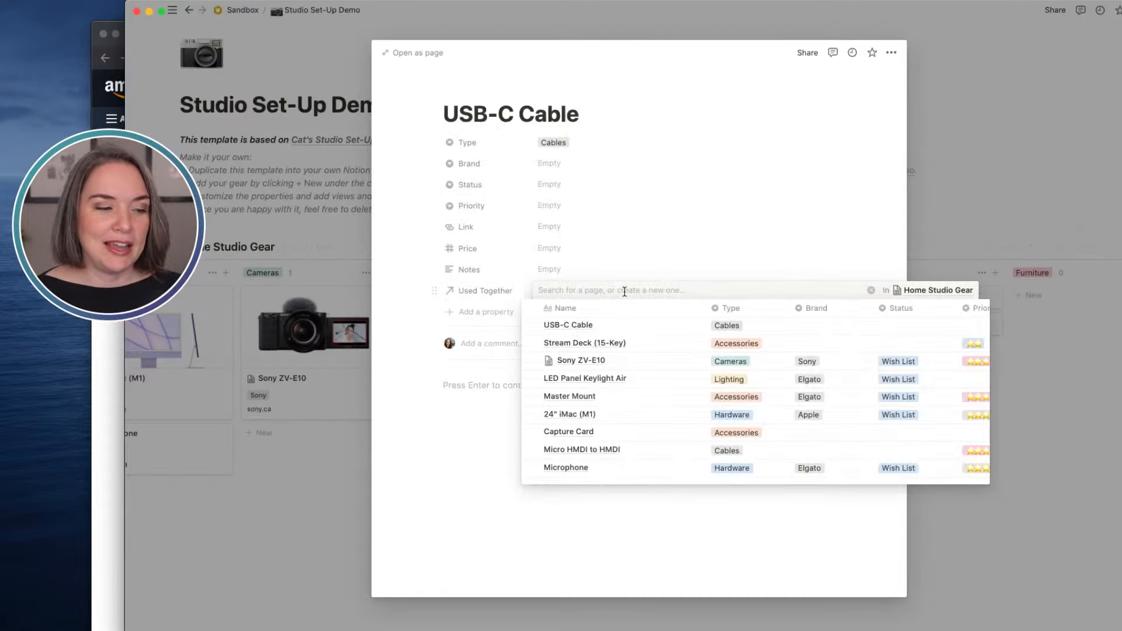
pyautogui.click(582, 360)
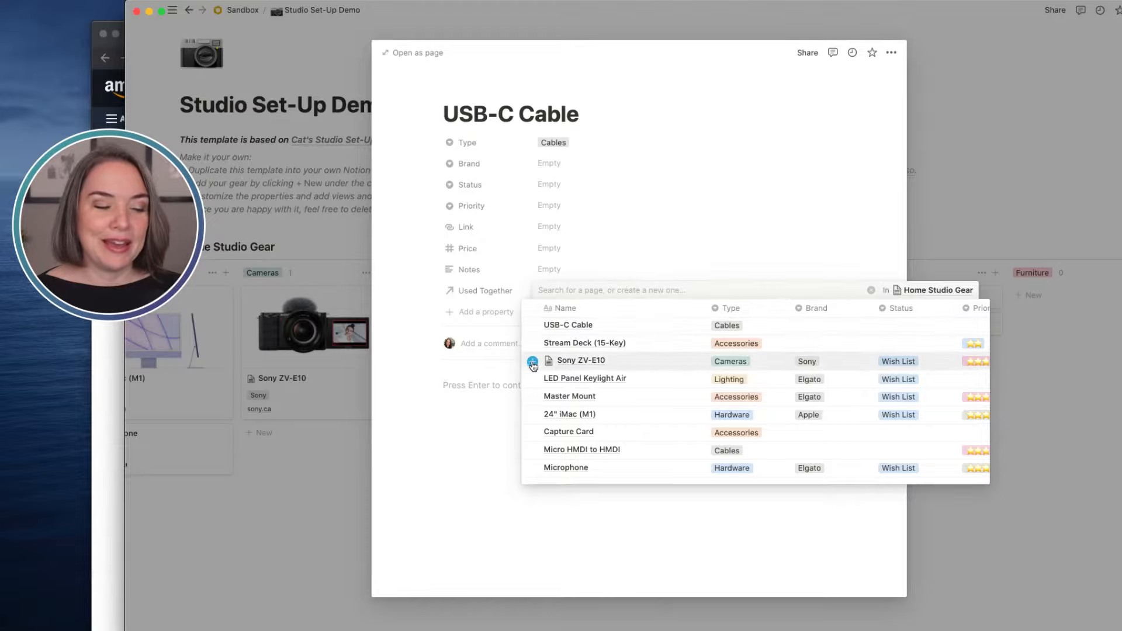
pyautogui.click(712, 228)
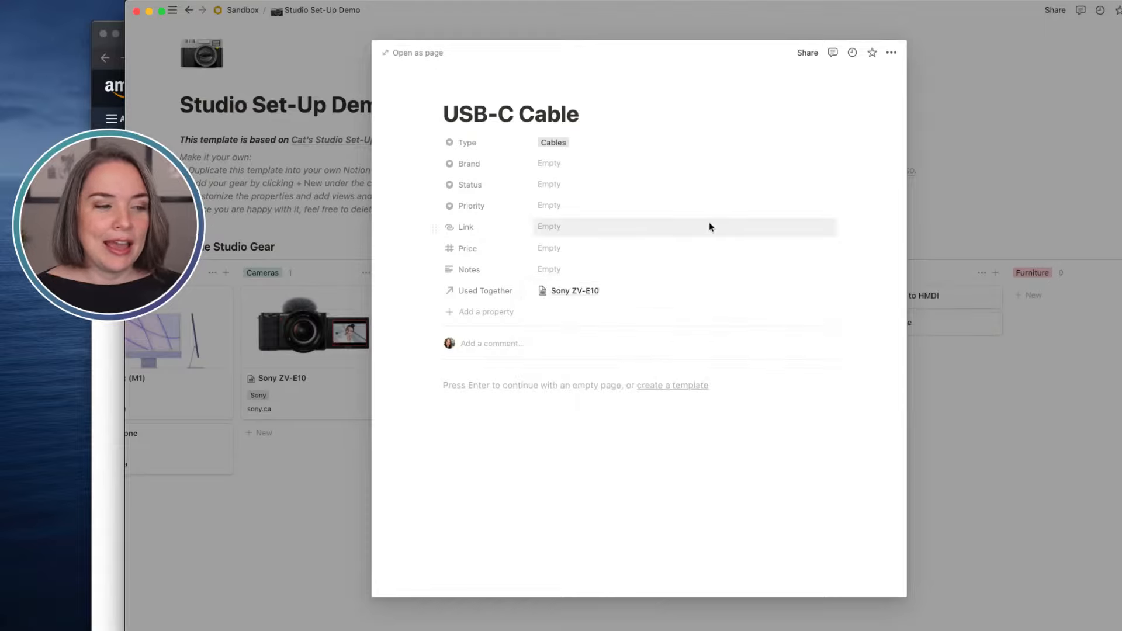
# Set the USB-C Cable entry's Price to 10 and close the card
pyautogui.click(584, 252)
pyautogui.write('1')
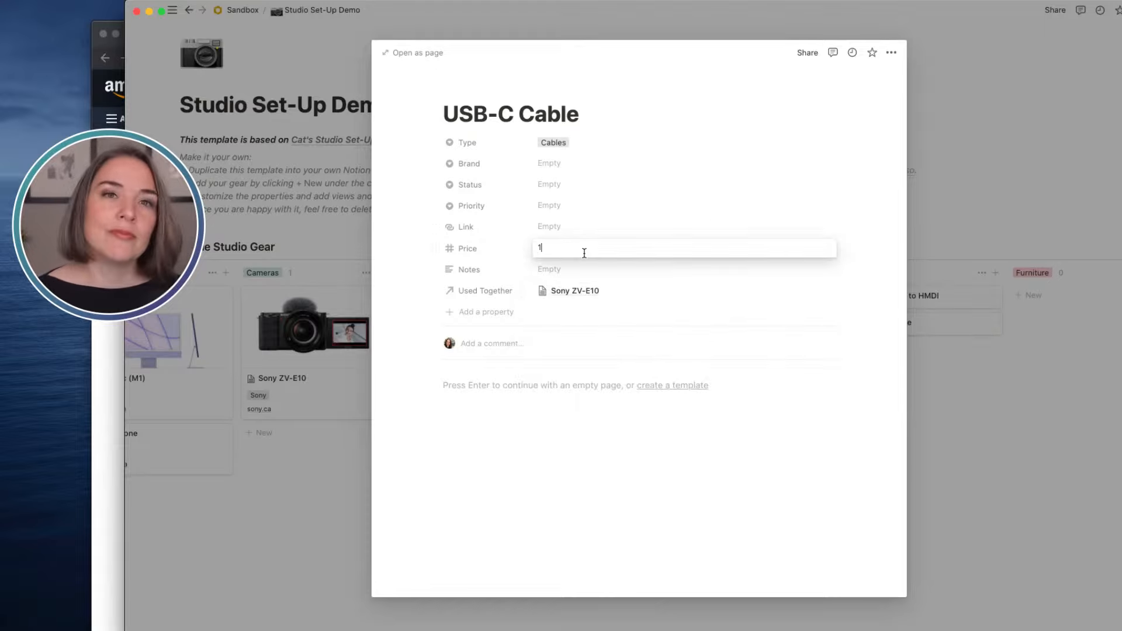
pyautogui.write('0')
pyautogui.press('Return')
pyautogui.click(1051, 404)
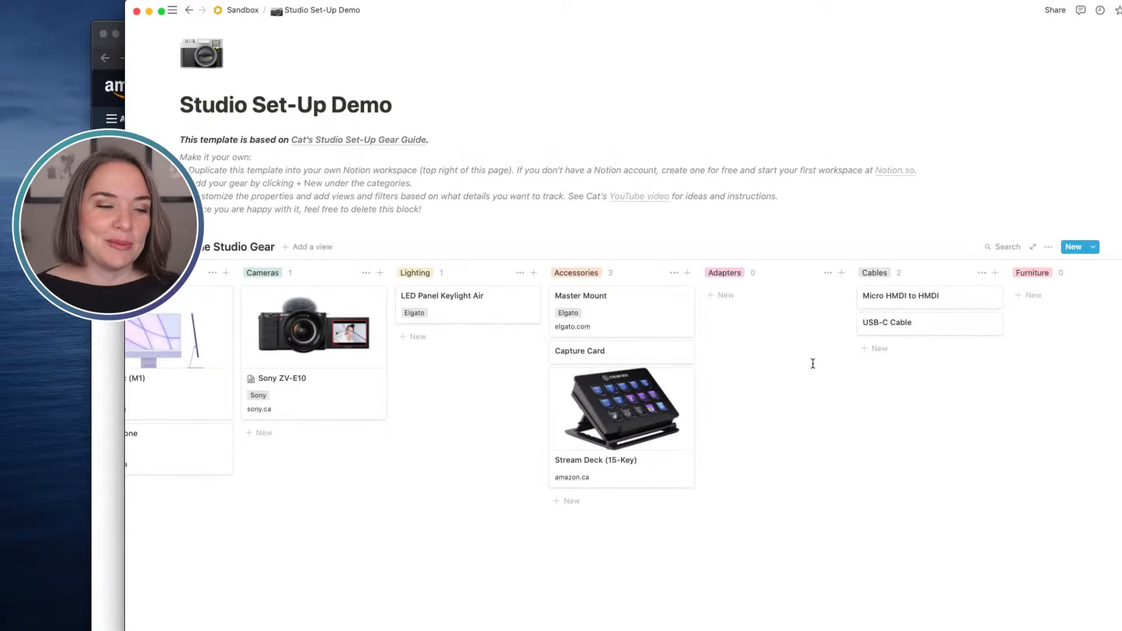
# Open the display properties of the board's BY TYPE view and set Card preview to None
pyautogui.hscroll(-5, 835, 339)
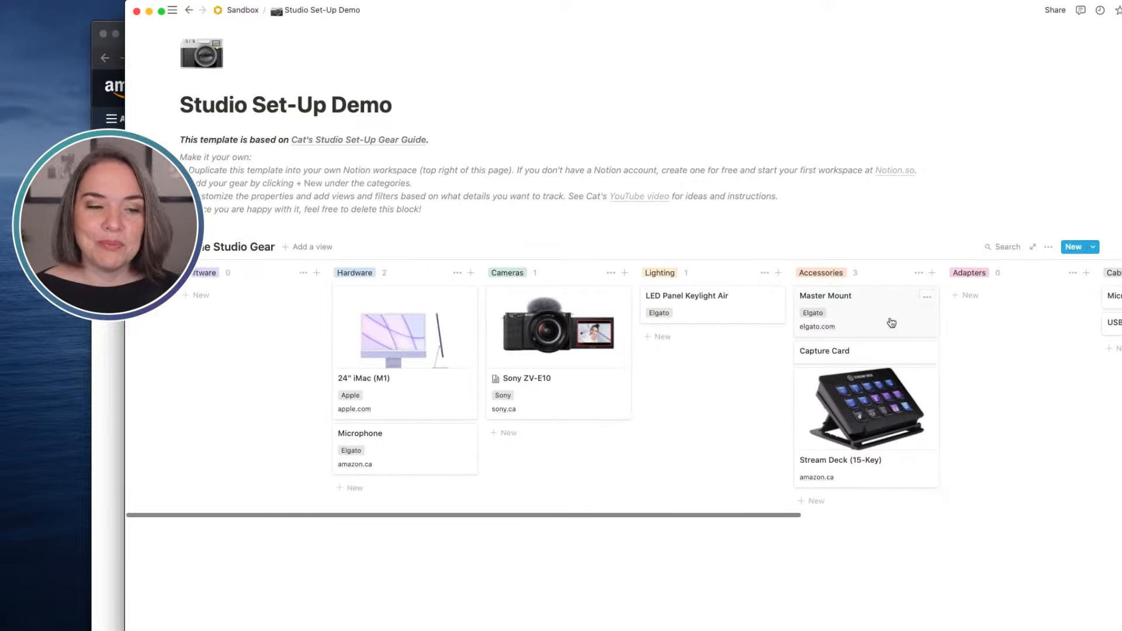
pyautogui.click(1048, 248)
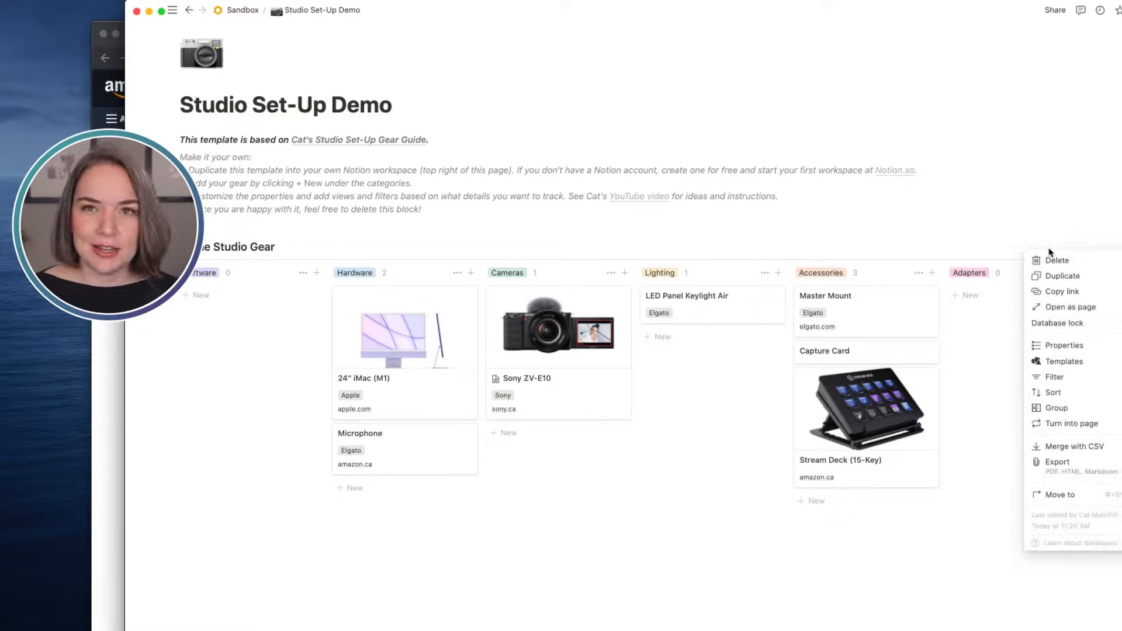
pyautogui.click(1051, 348)
pyautogui.click(1050, 360)
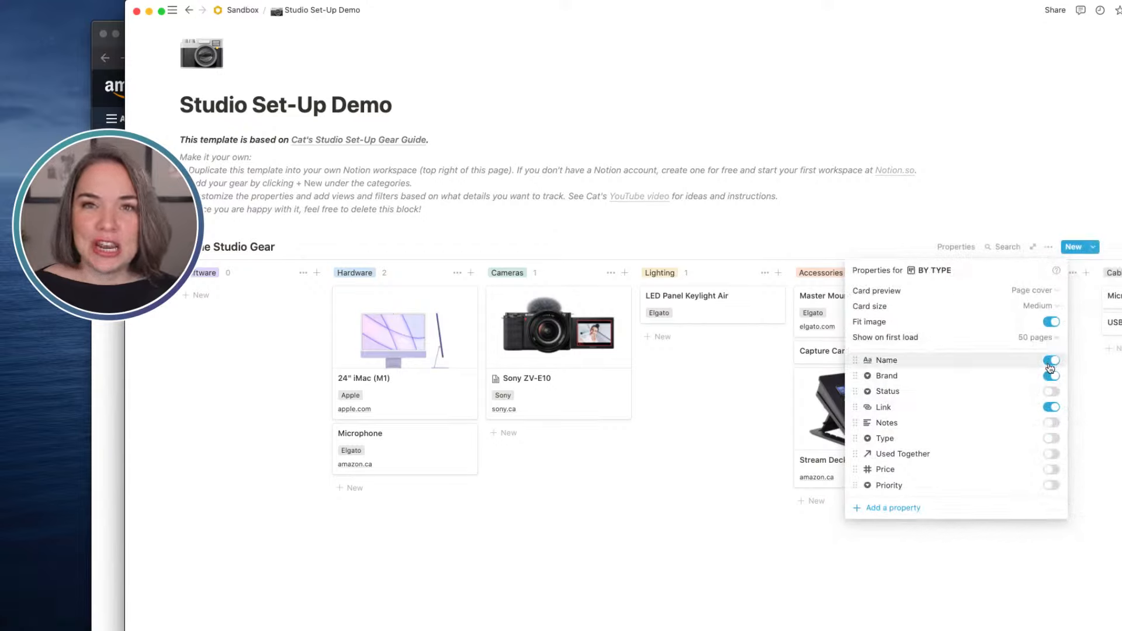
pyautogui.click(1051, 295)
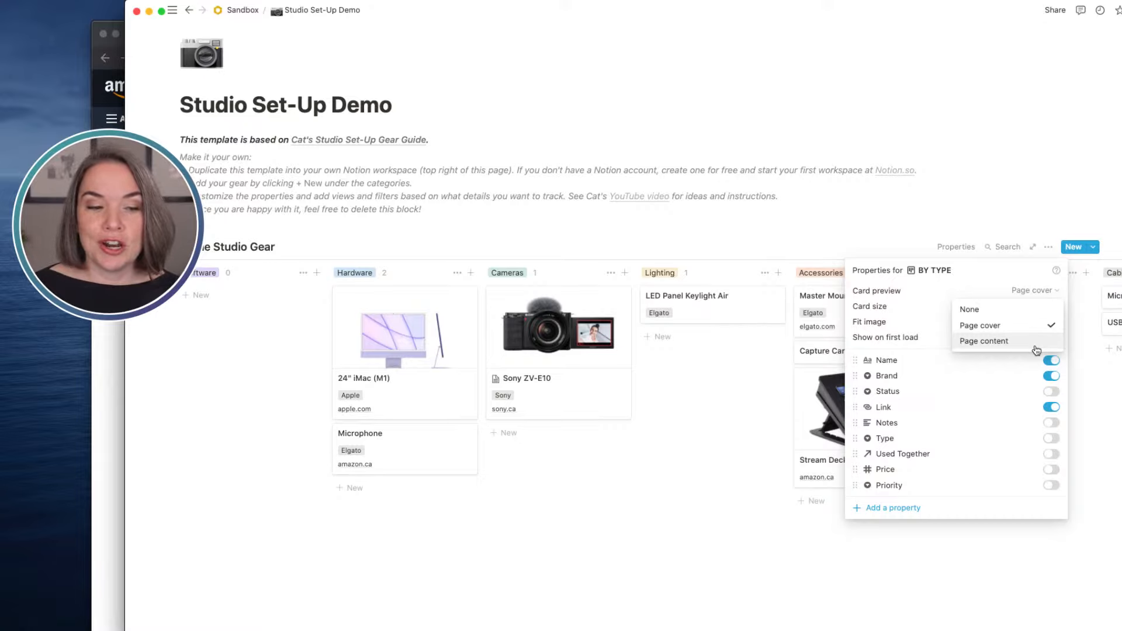
pyautogui.click(974, 309)
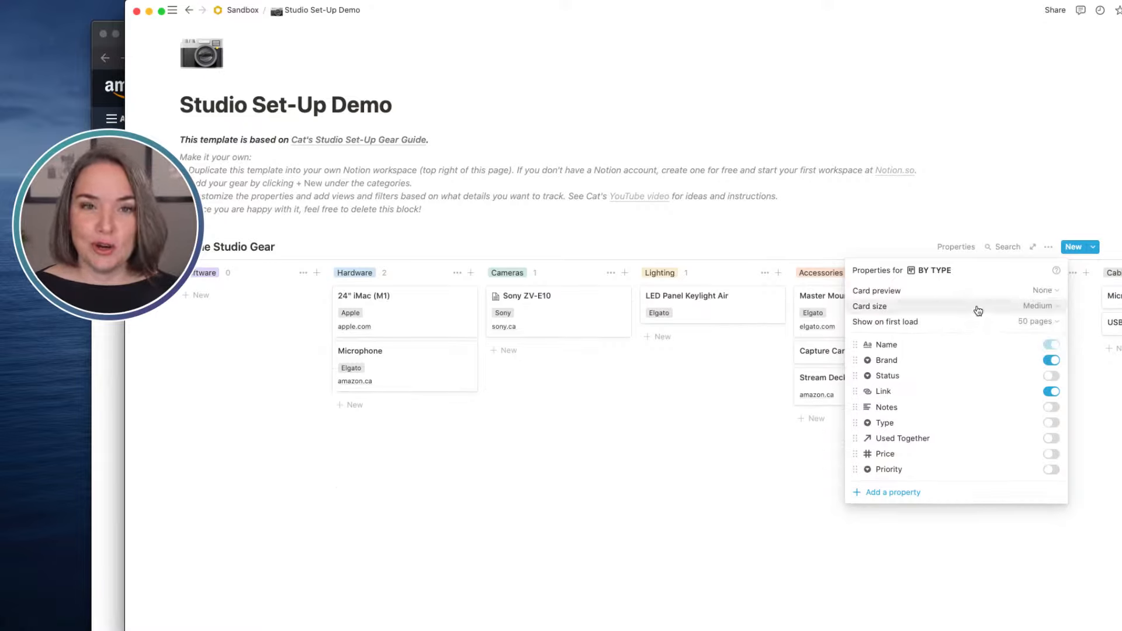
# Set the BY TYPE view's Card preview to Page cover, compare the cover images with Fit image off, and leave Fit image on
pyautogui.click(1042, 291)
pyautogui.click(1039, 328)
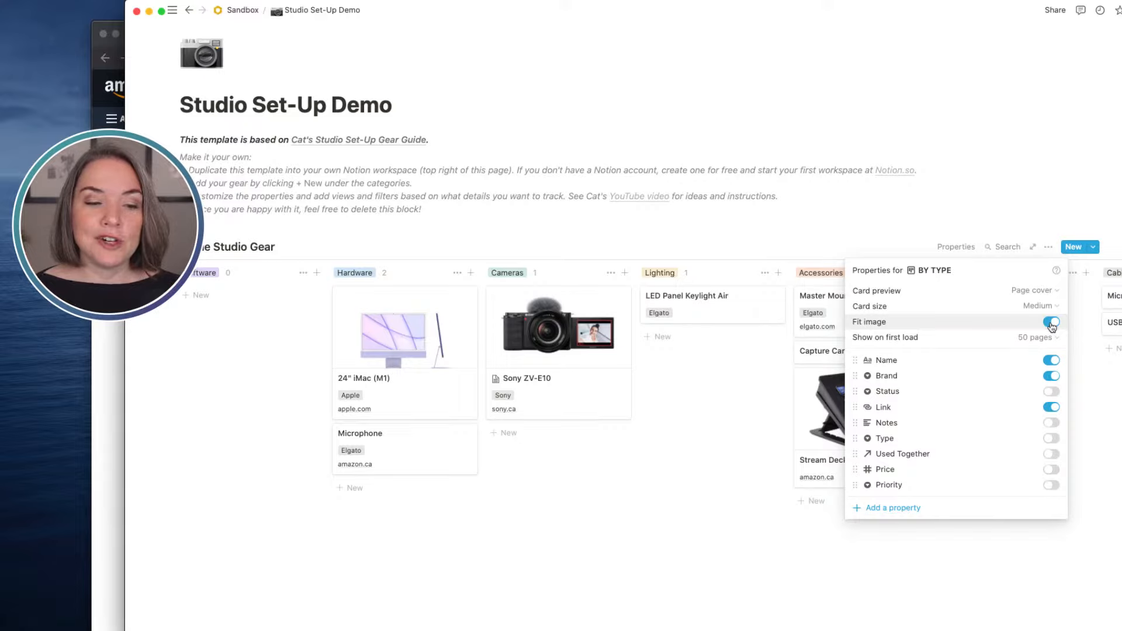
pyautogui.click(1050, 322)
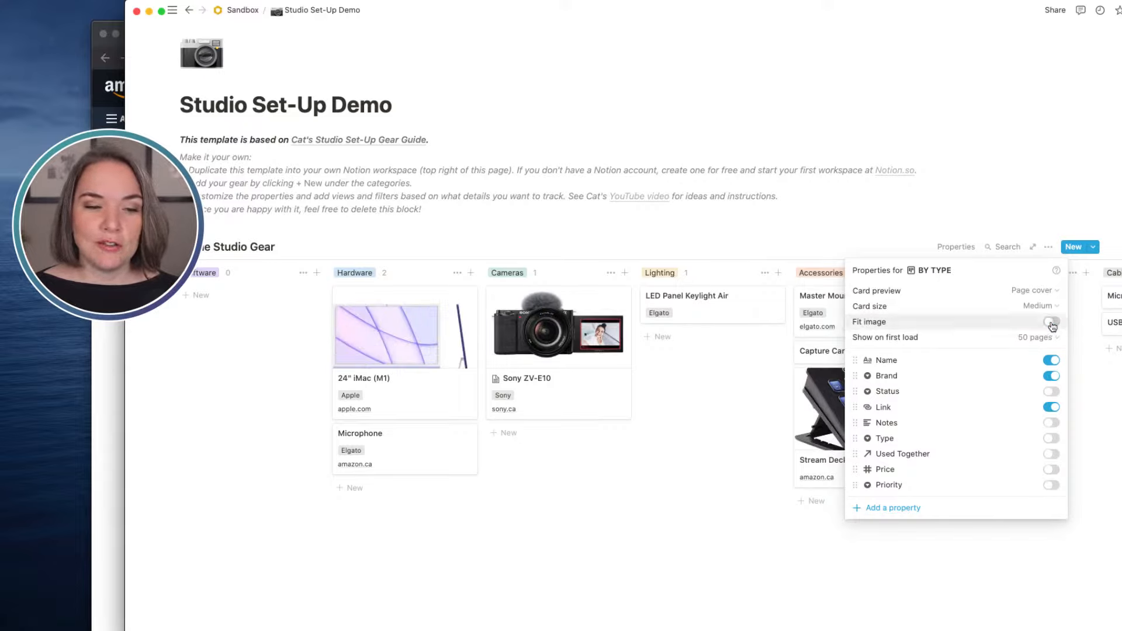
pyautogui.click(1051, 323)
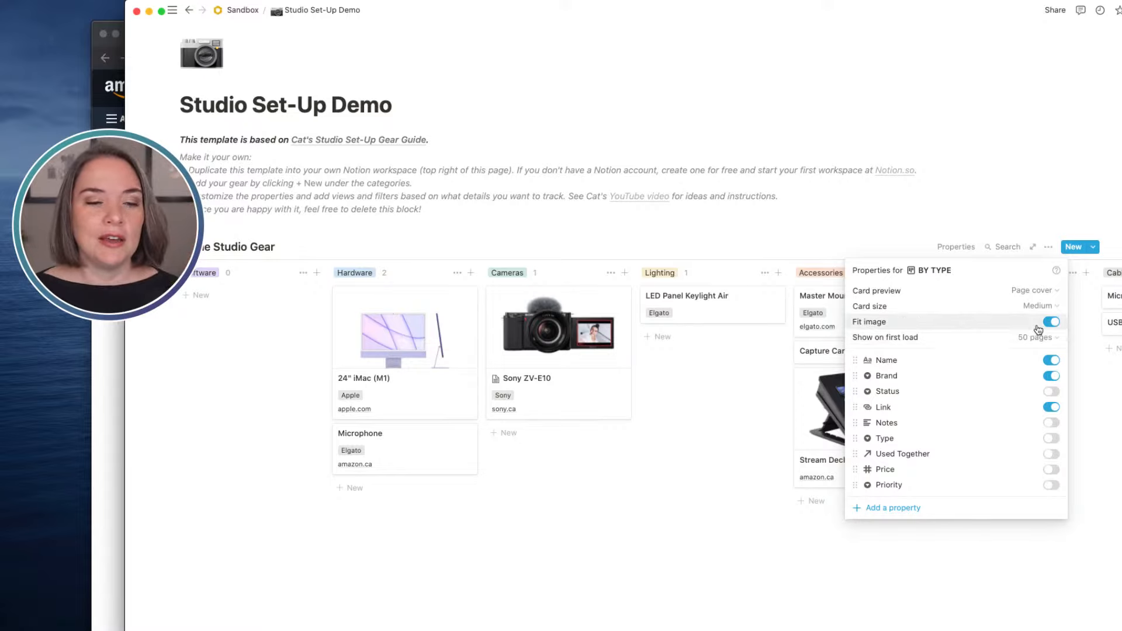
pyautogui.click(1050, 323)
pyautogui.click(717, 487)
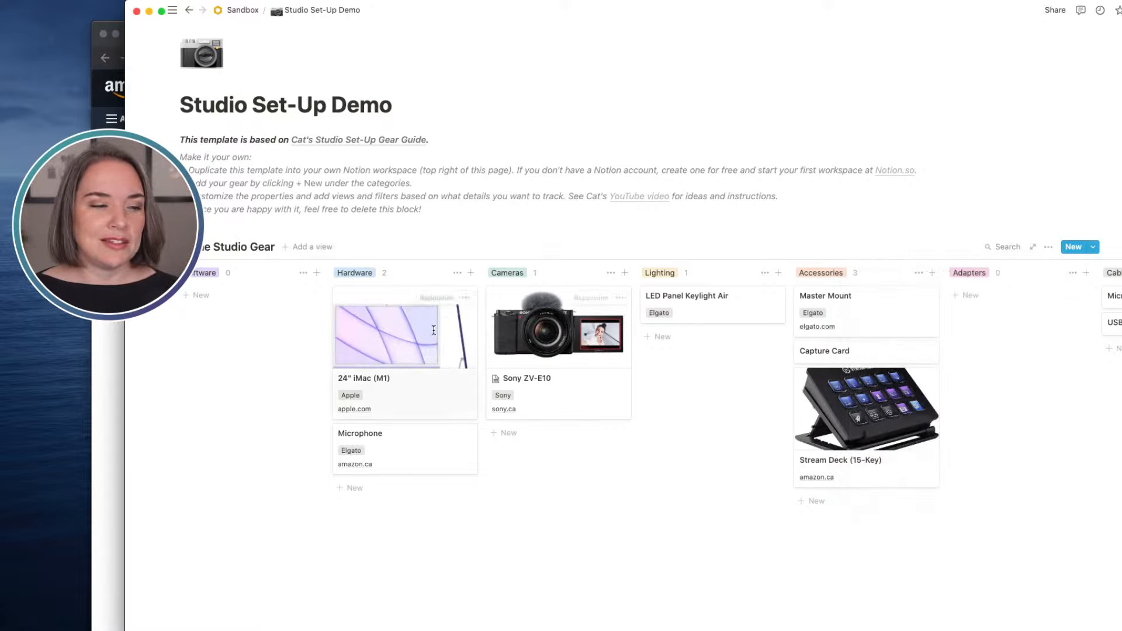
pyautogui.click(1048, 246)
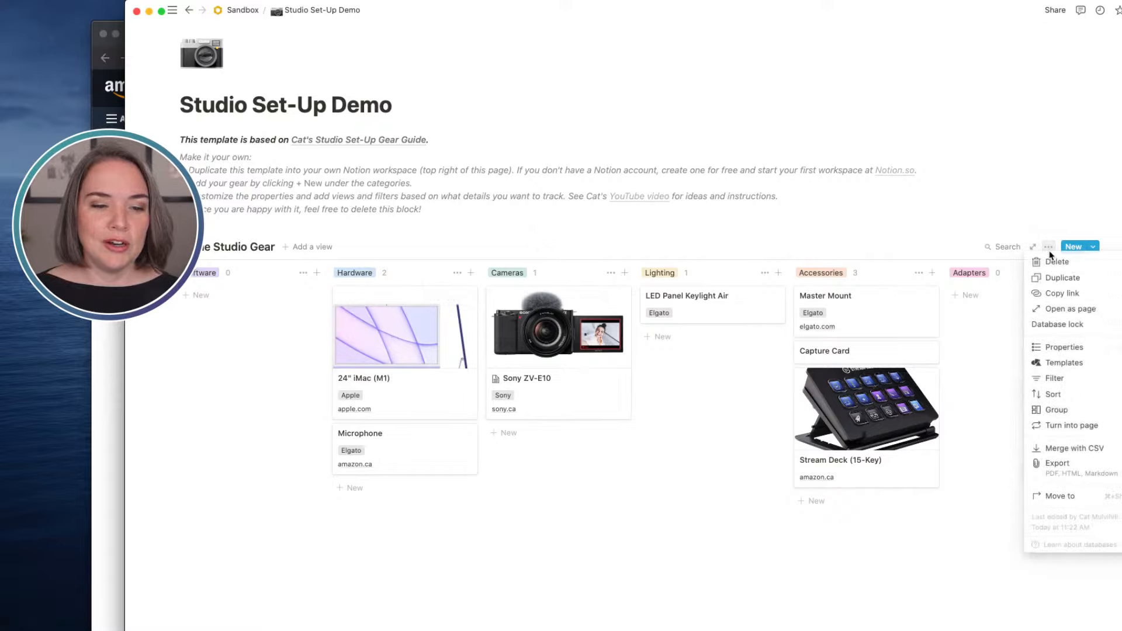
pyautogui.click(1061, 349)
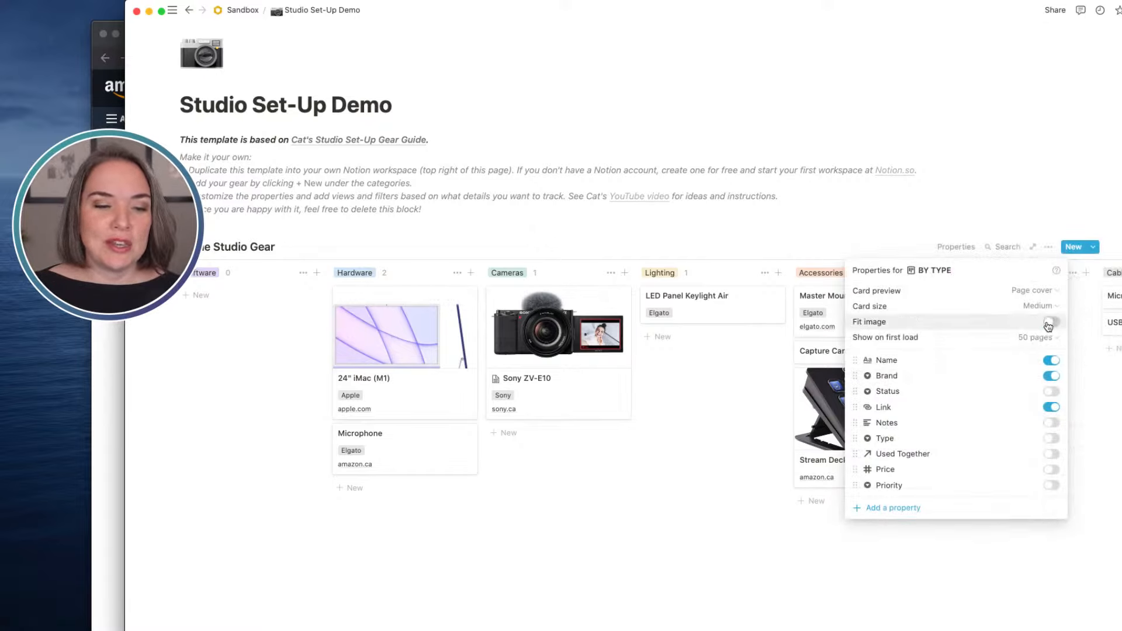
pyautogui.click(1050, 323)
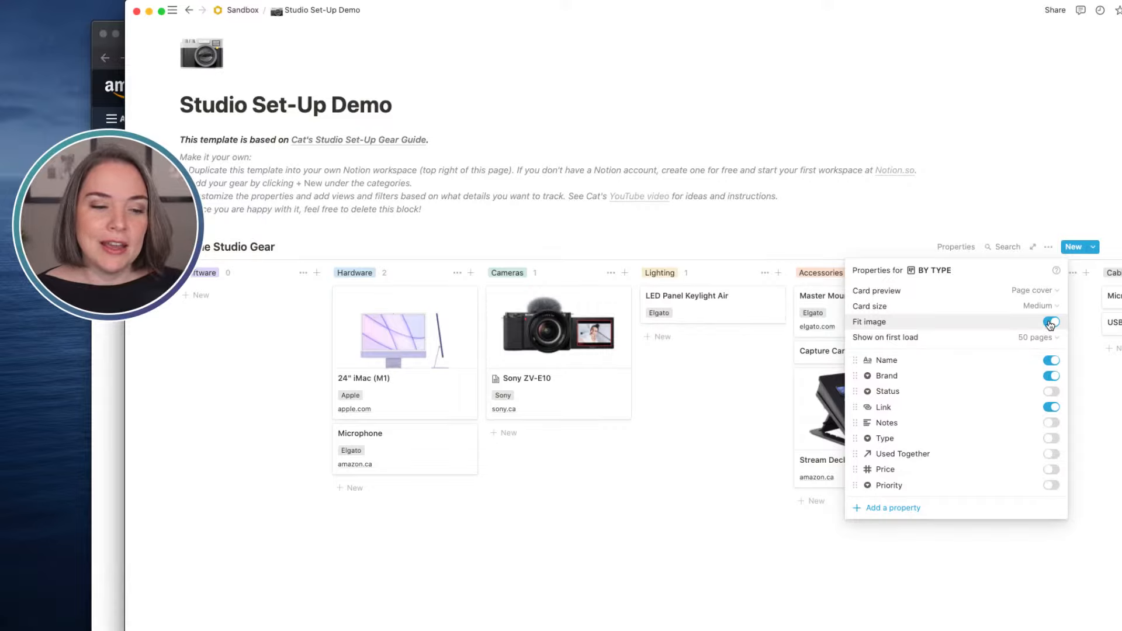
# Try showing the Status and Type properties on the board's cards, hiding each one again
pyautogui.click(1052, 392)
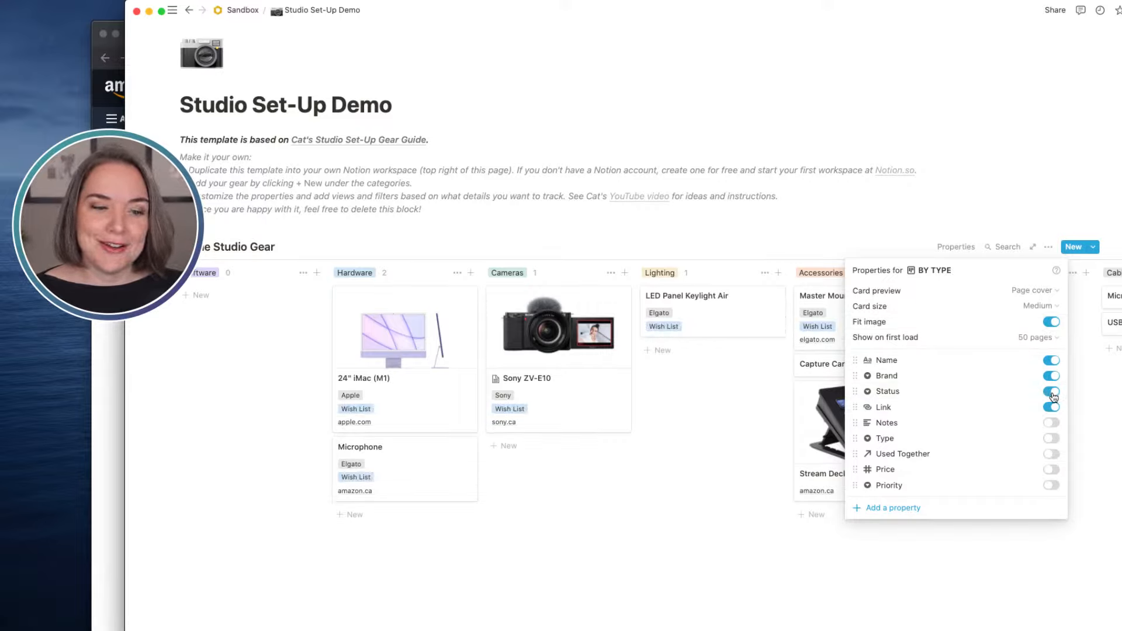
pyautogui.click(1051, 392)
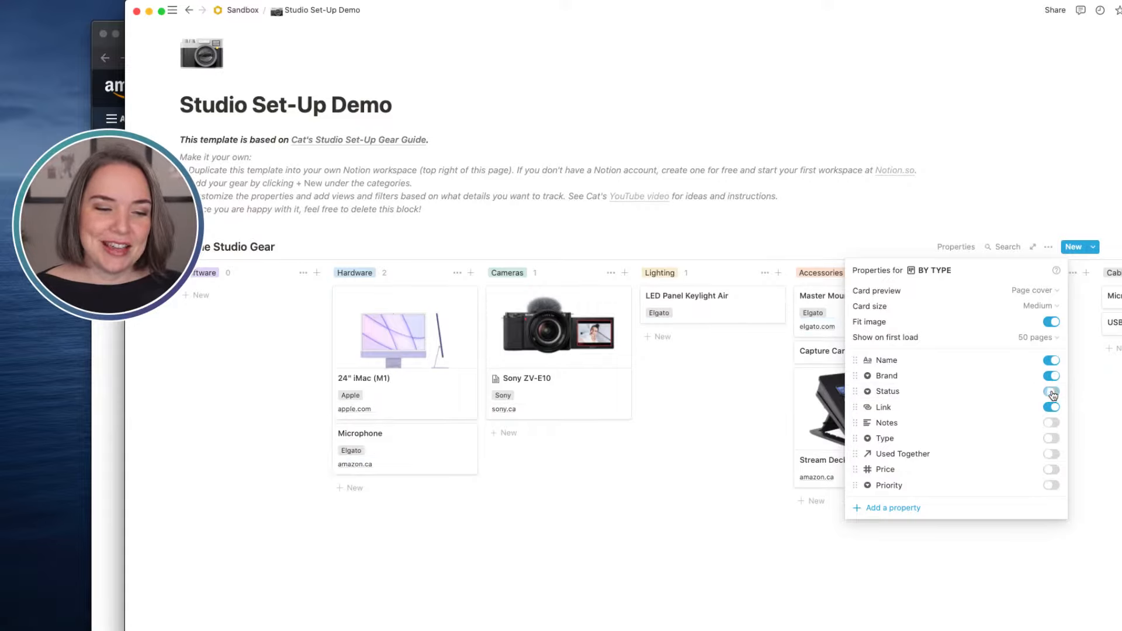
pyautogui.click(1051, 439)
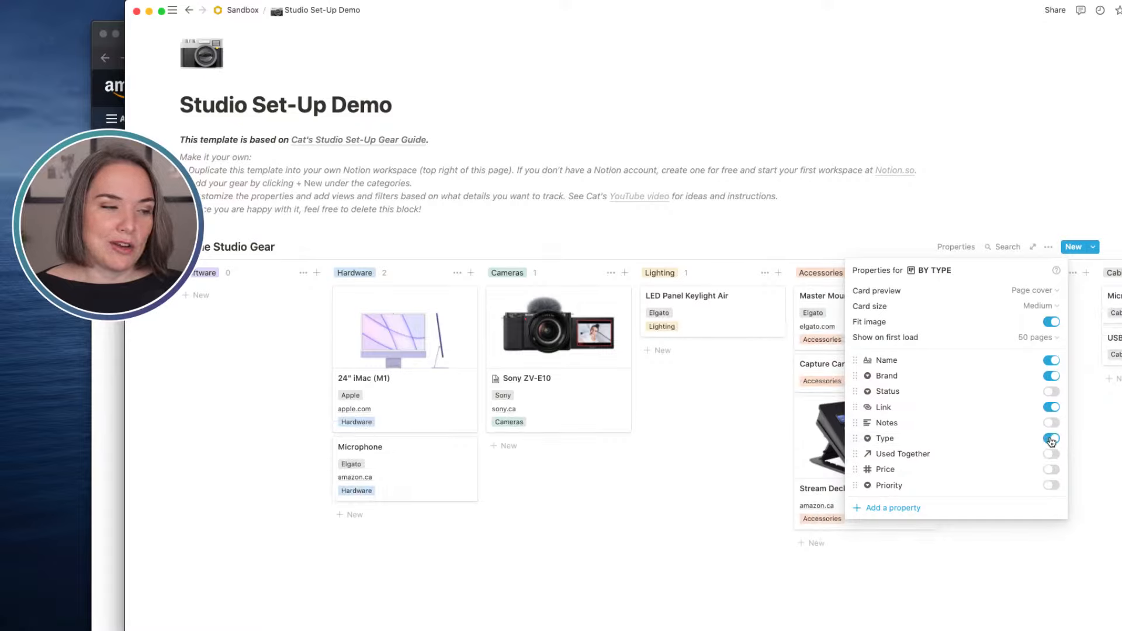
pyautogui.click(1051, 439)
# Show Price, Status and Priority on the board's cards, hide Link, and close the display properties
pyautogui.click(1051, 470)
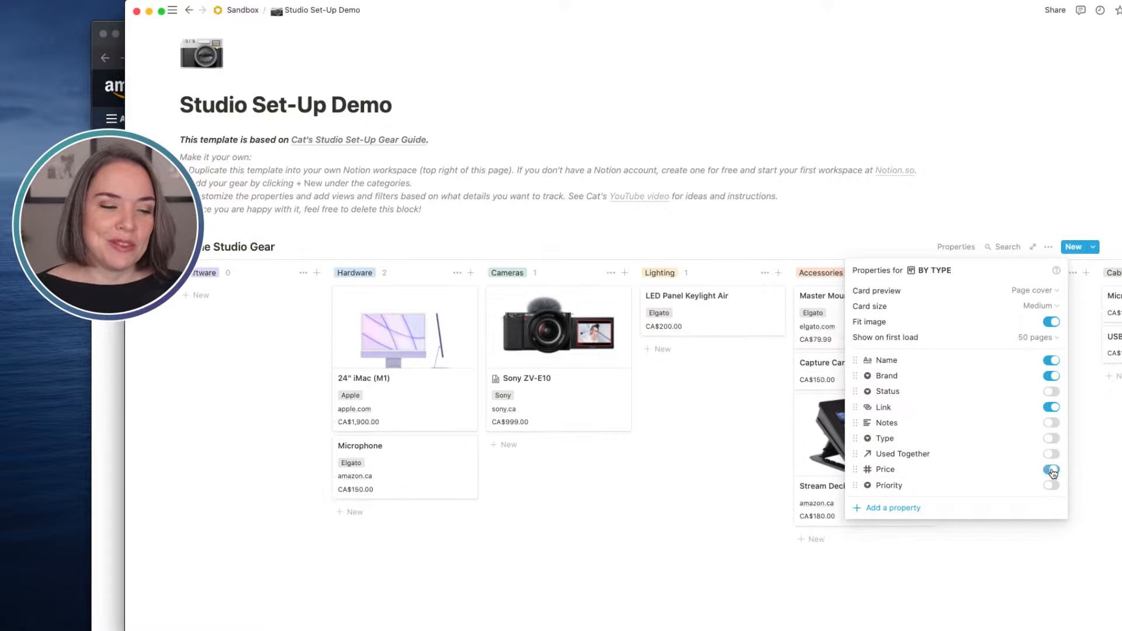
pyautogui.click(1051, 407)
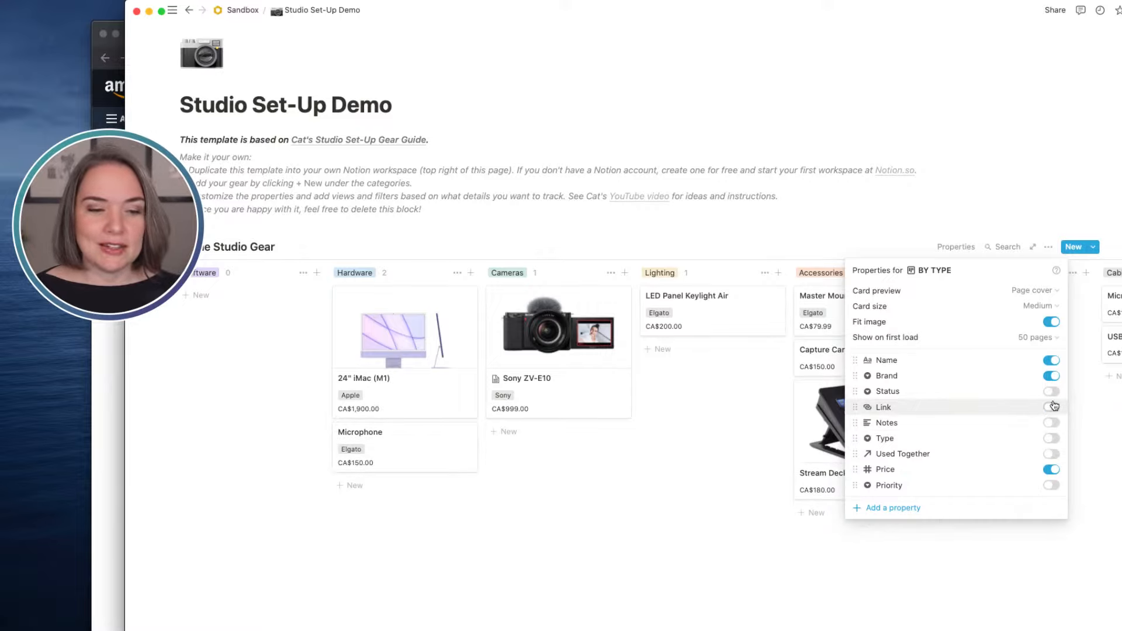
pyautogui.click(1050, 392)
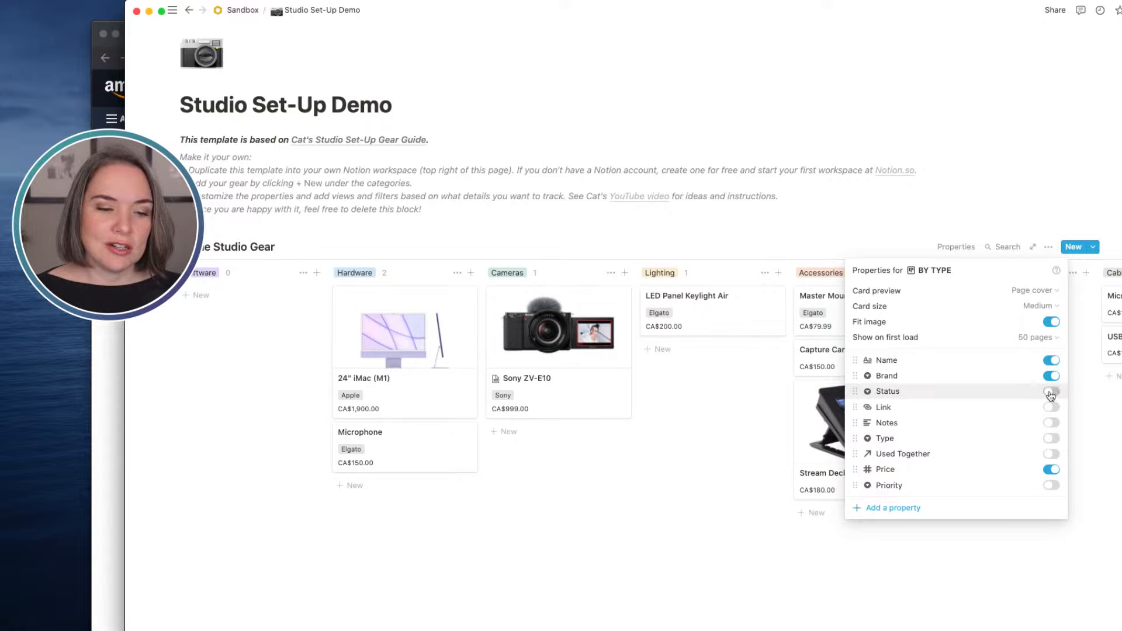
pyautogui.click(1051, 486)
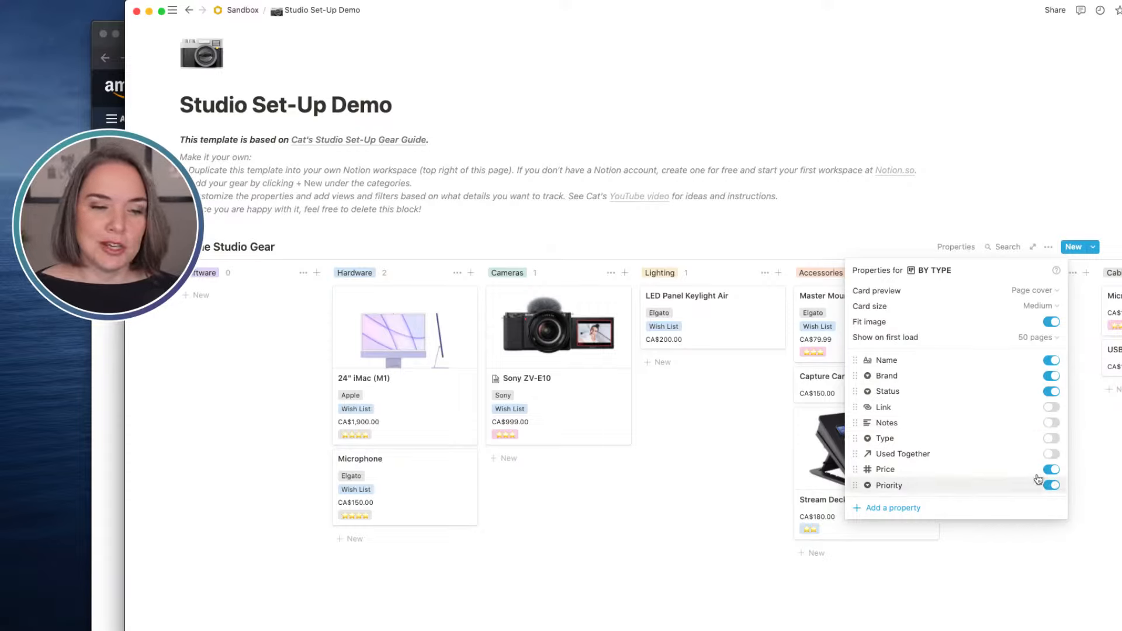
pyautogui.click(710, 486)
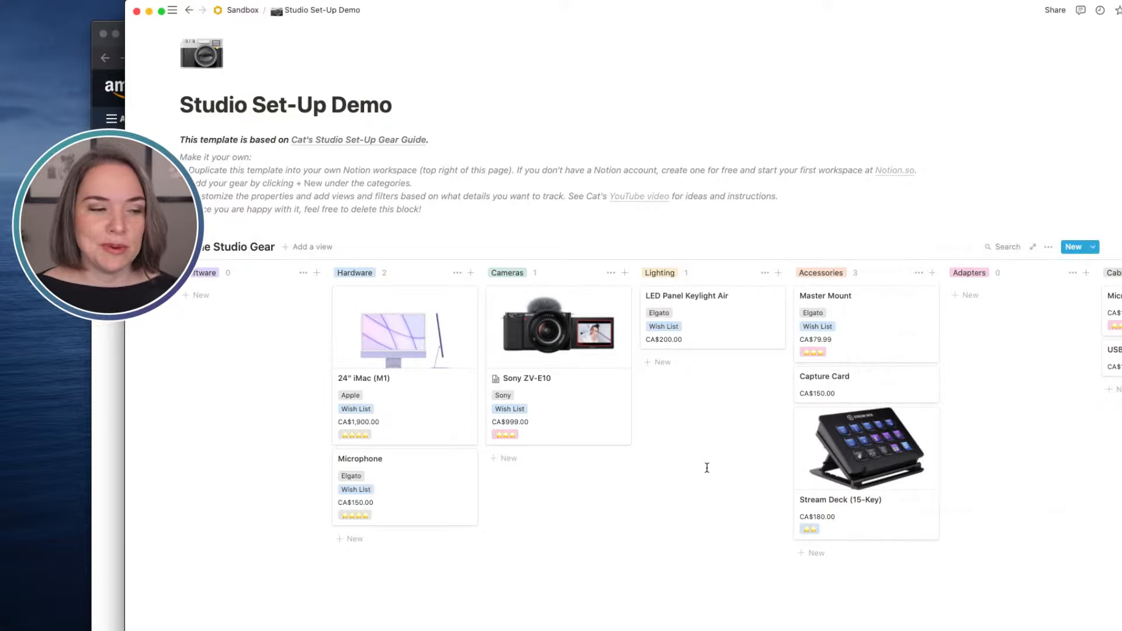
# Change the board's group calculation from a card count to the sum of Price
pyautogui.click(385, 278)
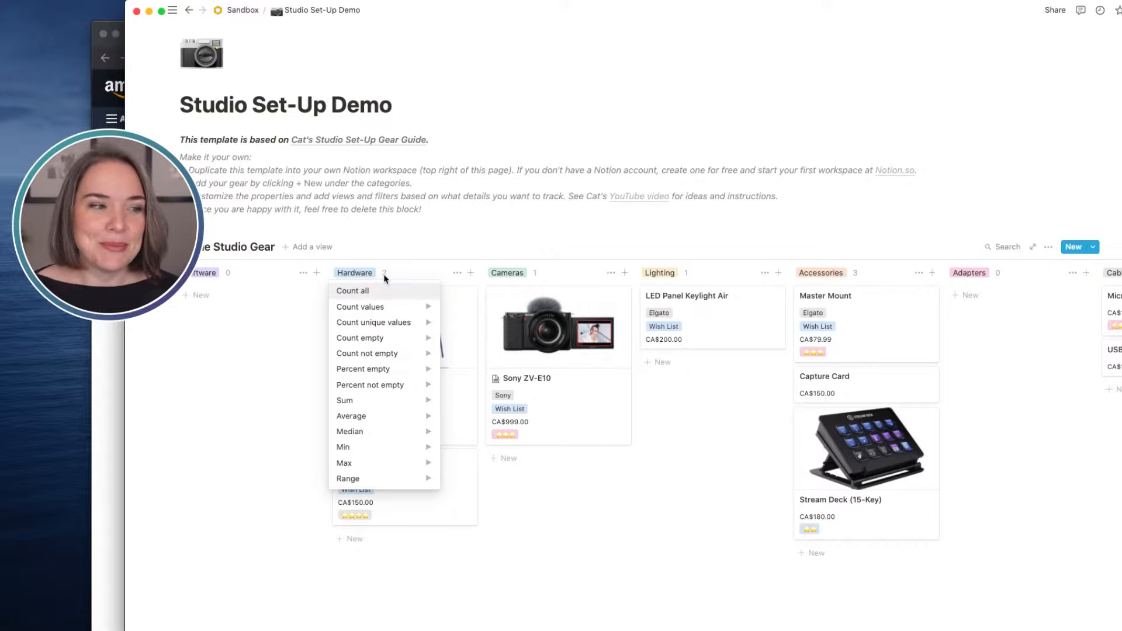
pyautogui.moveTo(406, 403)
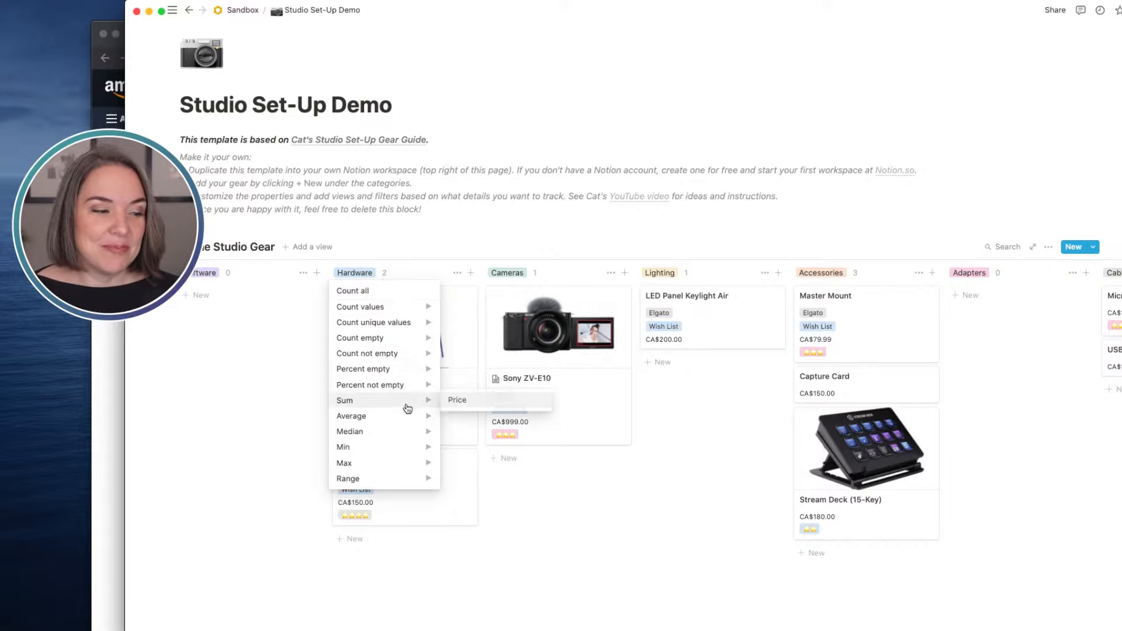
pyautogui.click(464, 403)
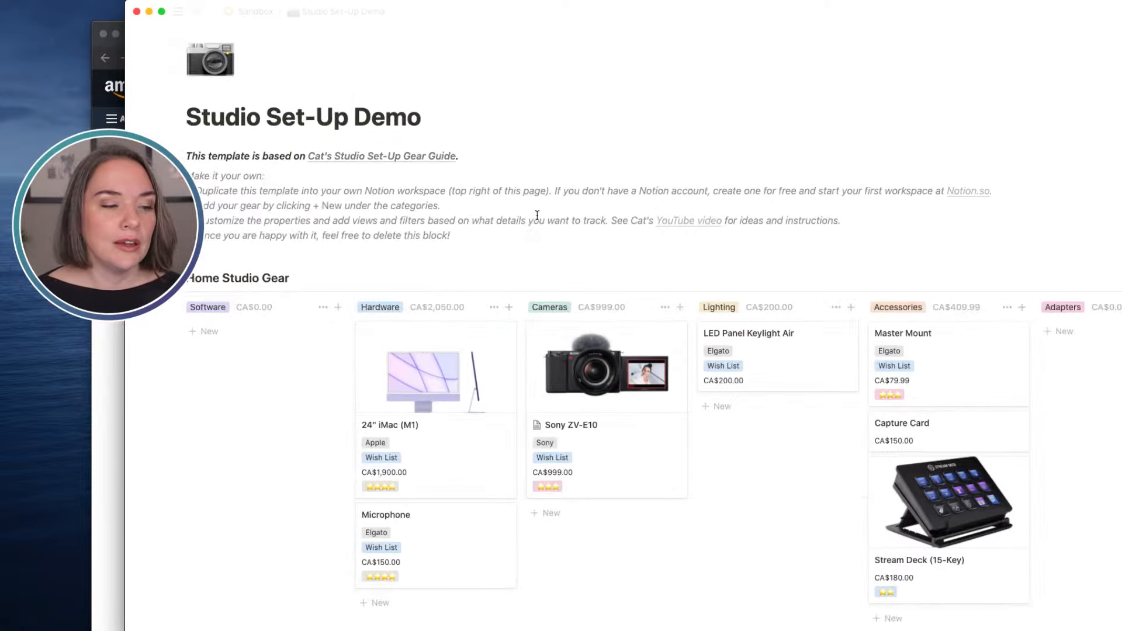
# Add a filter to the BY TYPE view of the Home Studio Gear board
pyautogui.press('super+equal')
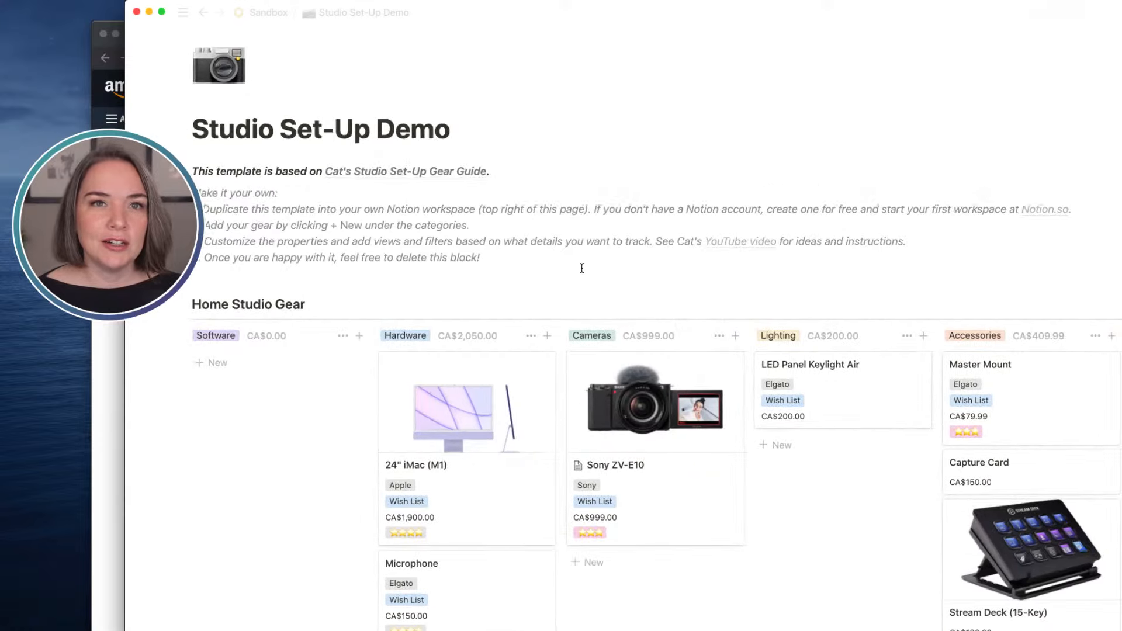
pyautogui.scroll(-5, 581, 268)
pyautogui.hscroll(5, 585, 271)
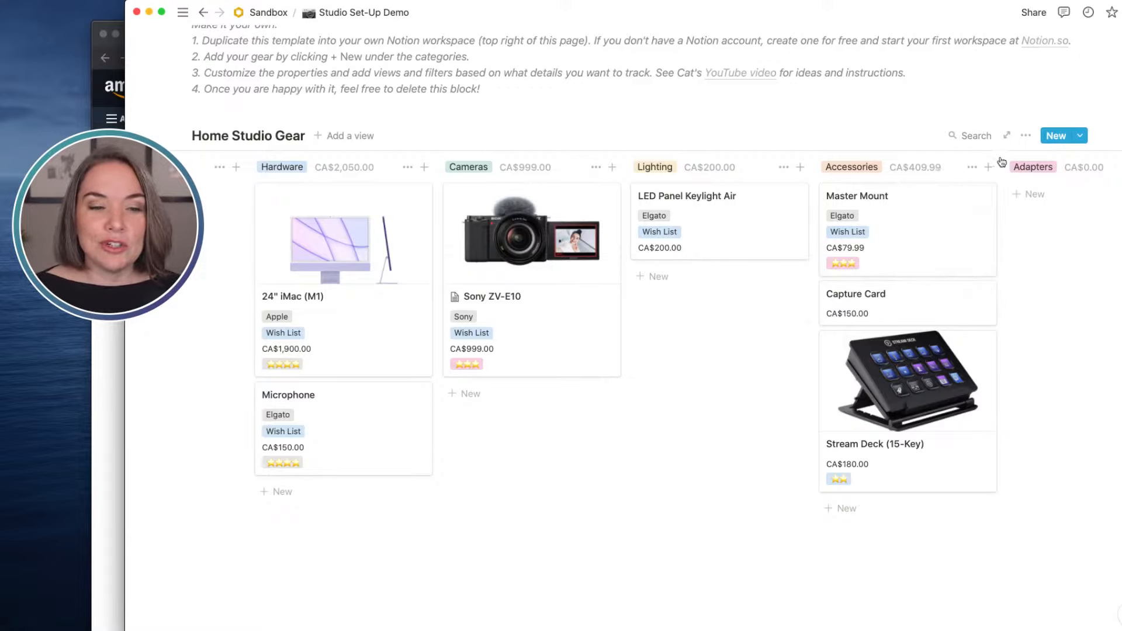
pyautogui.click(1025, 136)
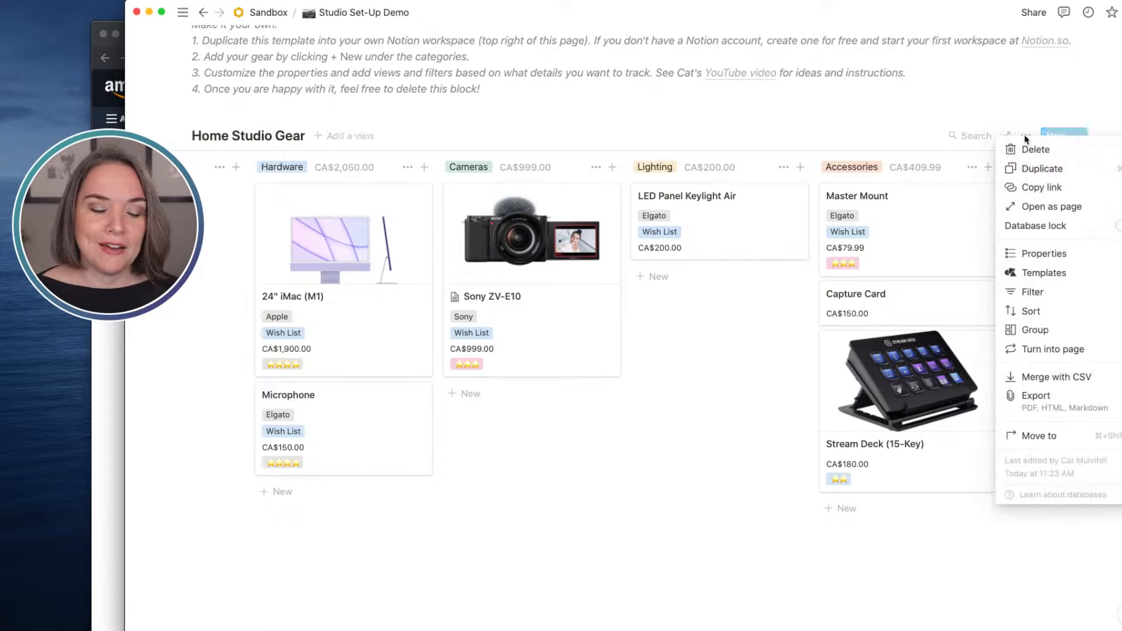
pyautogui.click(754, 126)
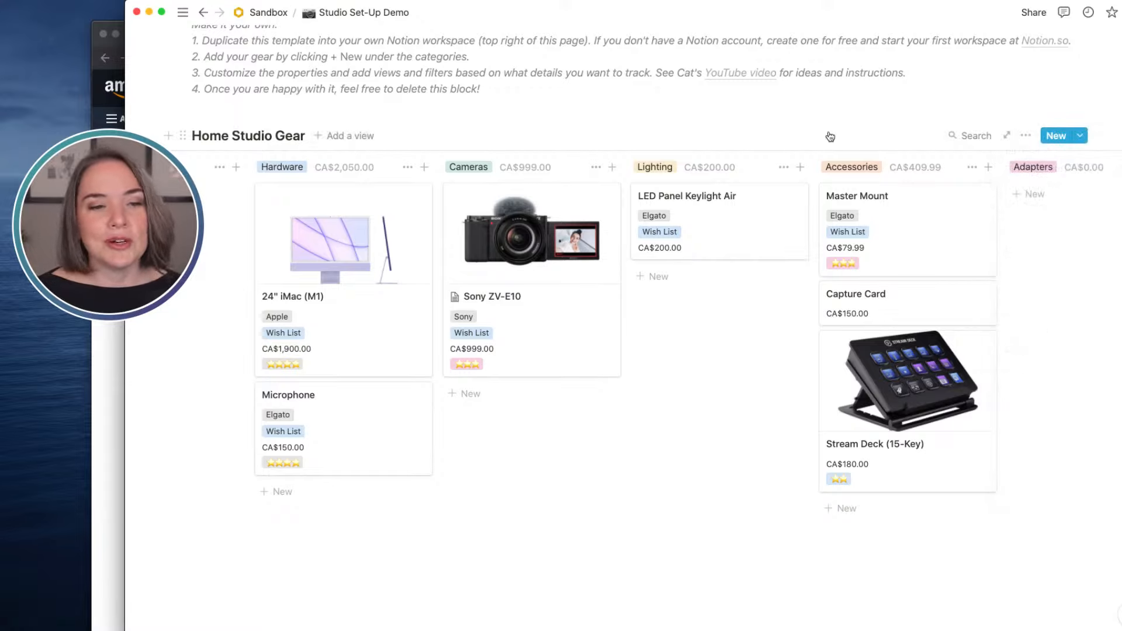
pyautogui.click(1026, 137)
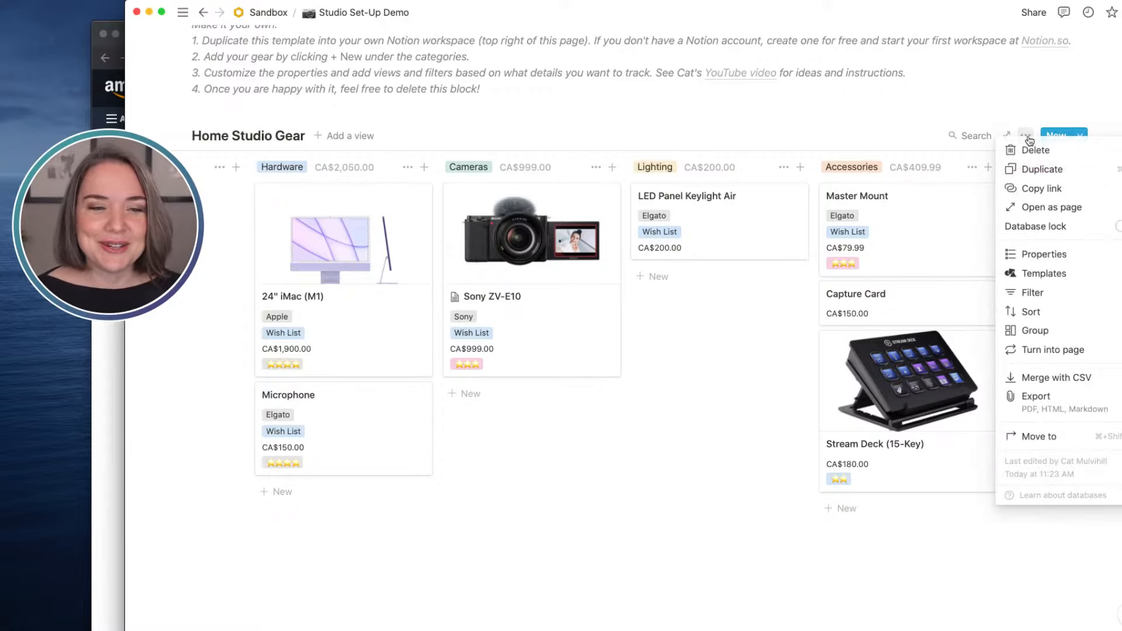
pyautogui.click(1029, 295)
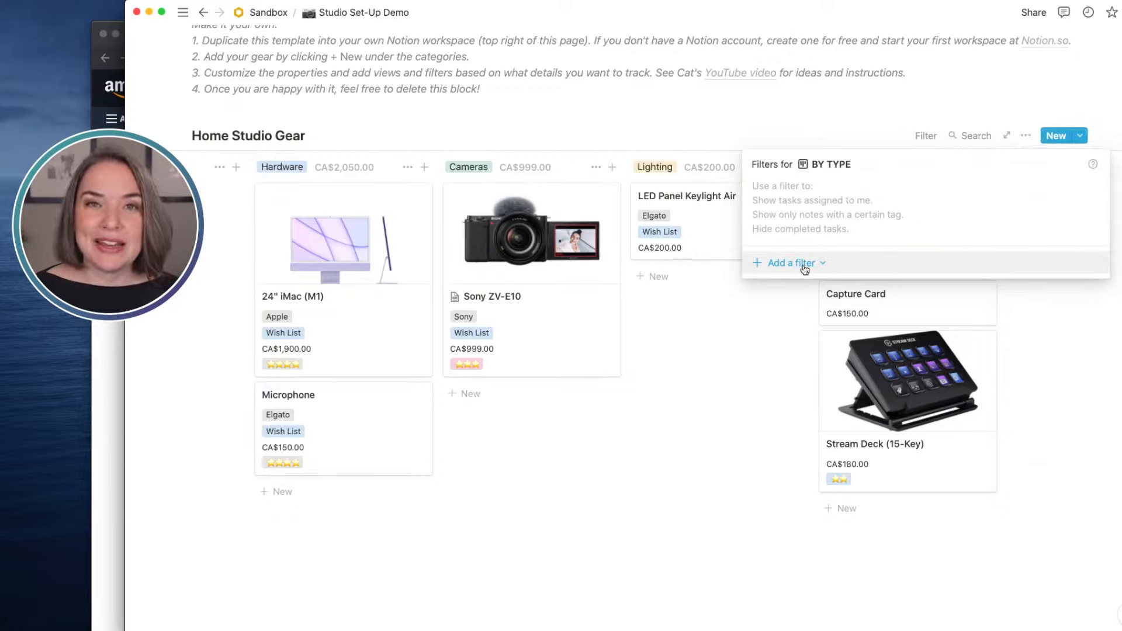
pyautogui.click(805, 267)
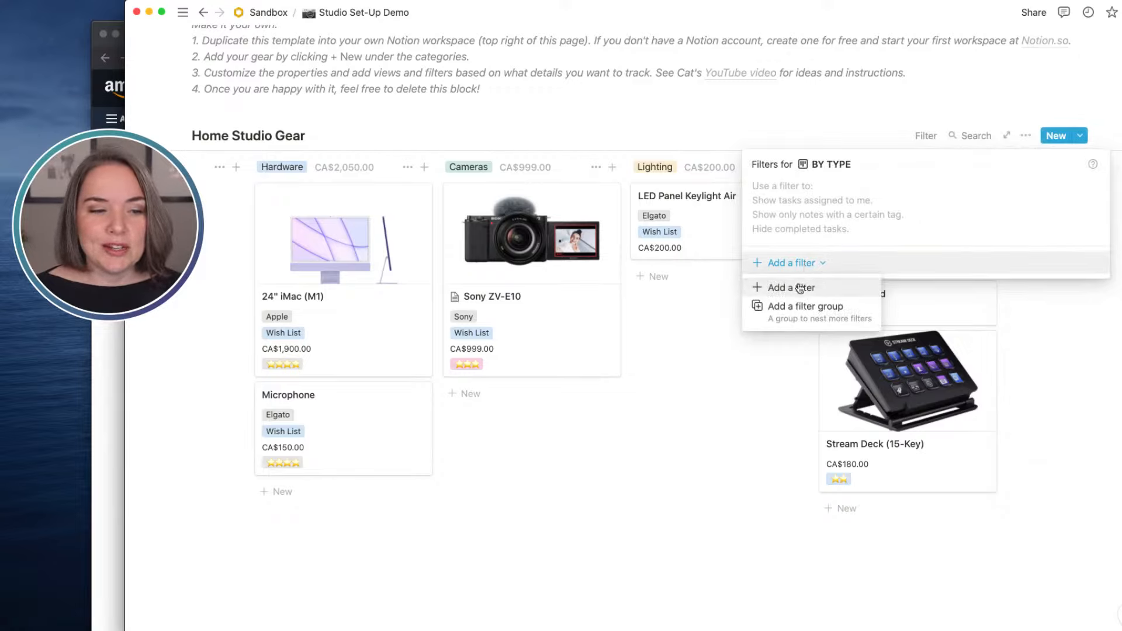
pyautogui.click(798, 286)
# Set the filter to show only cards whose Priority is four stars and close the filter settings
pyautogui.click(865, 193)
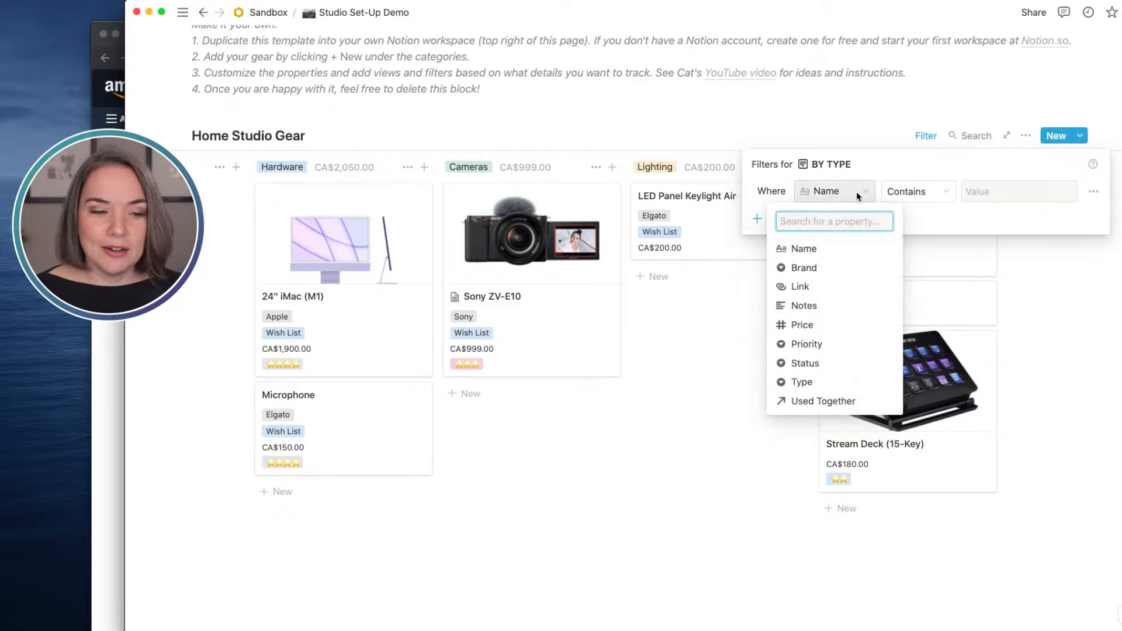
pyautogui.click(817, 345)
pyautogui.click(973, 194)
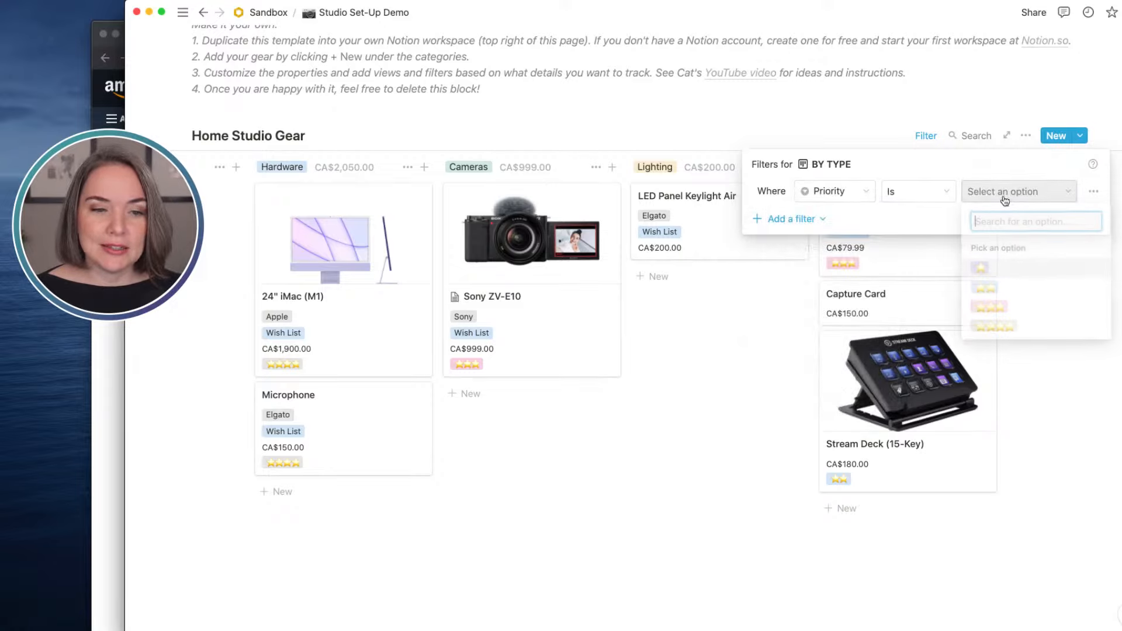
pyautogui.click(1006, 328)
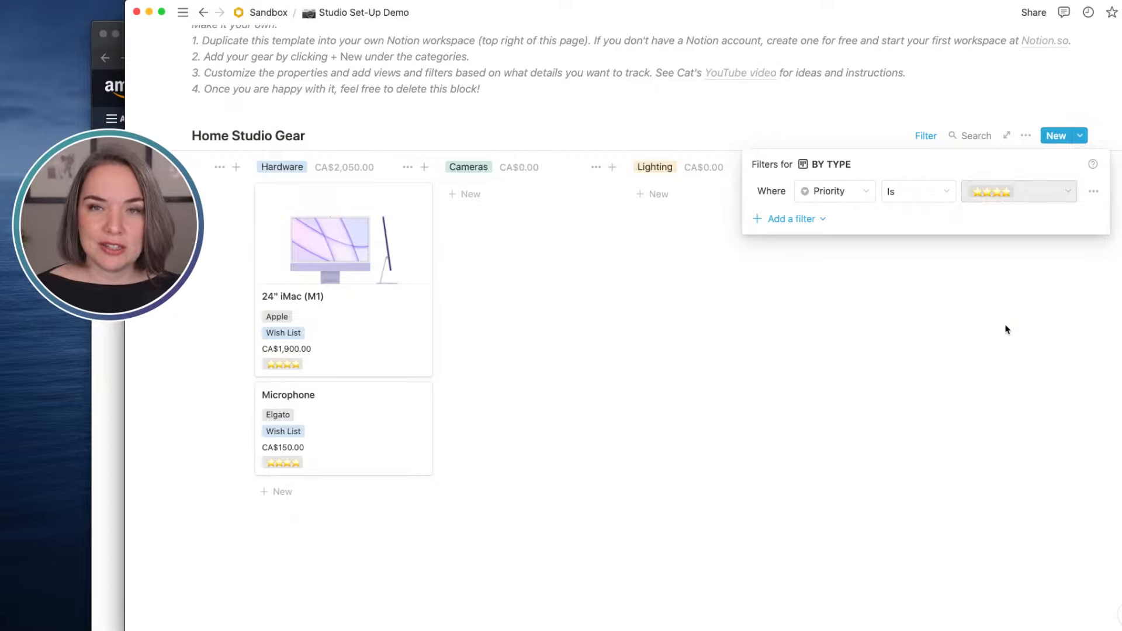
pyautogui.click(977, 413)
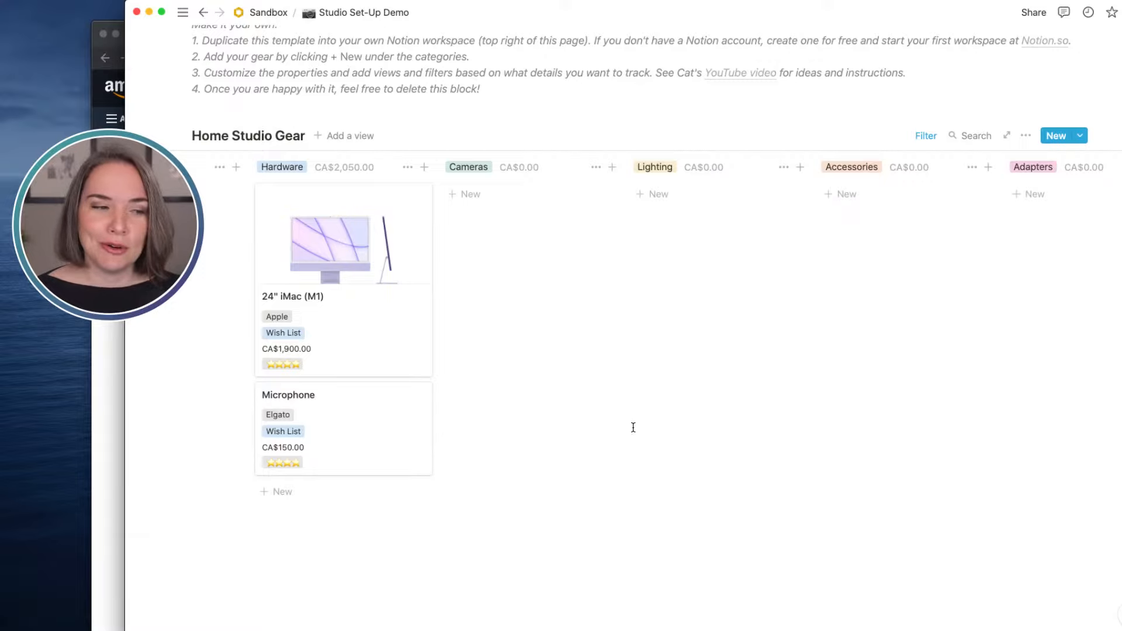
# Change the filter's condition to Status is Wish List and close the filter settings
pyautogui.click(929, 136)
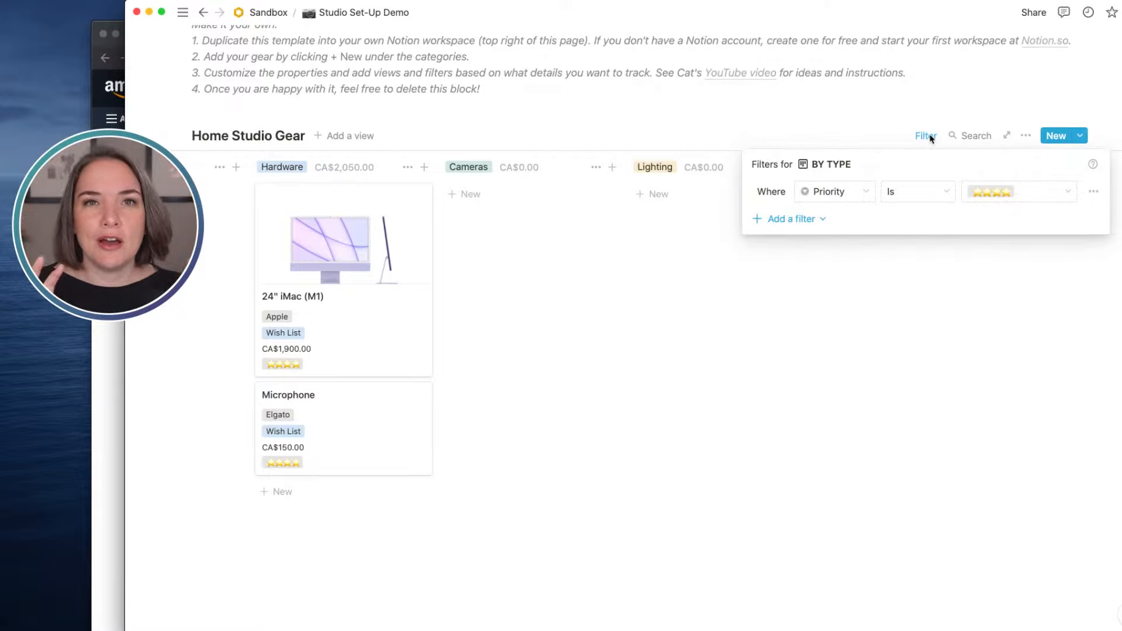
pyautogui.click(868, 192)
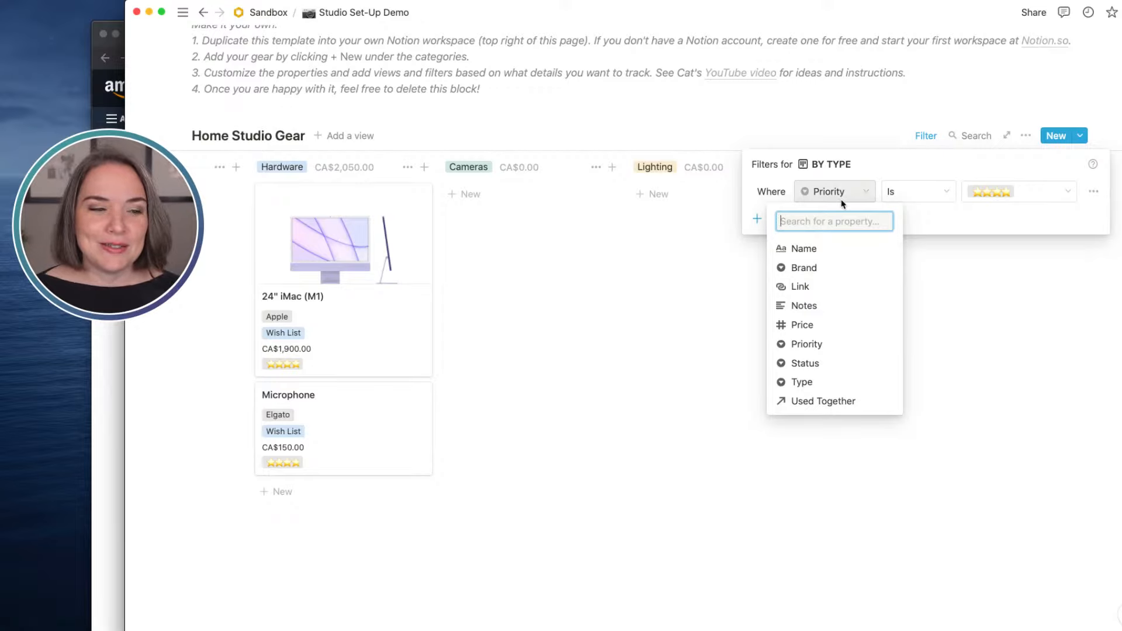
pyautogui.click(819, 362)
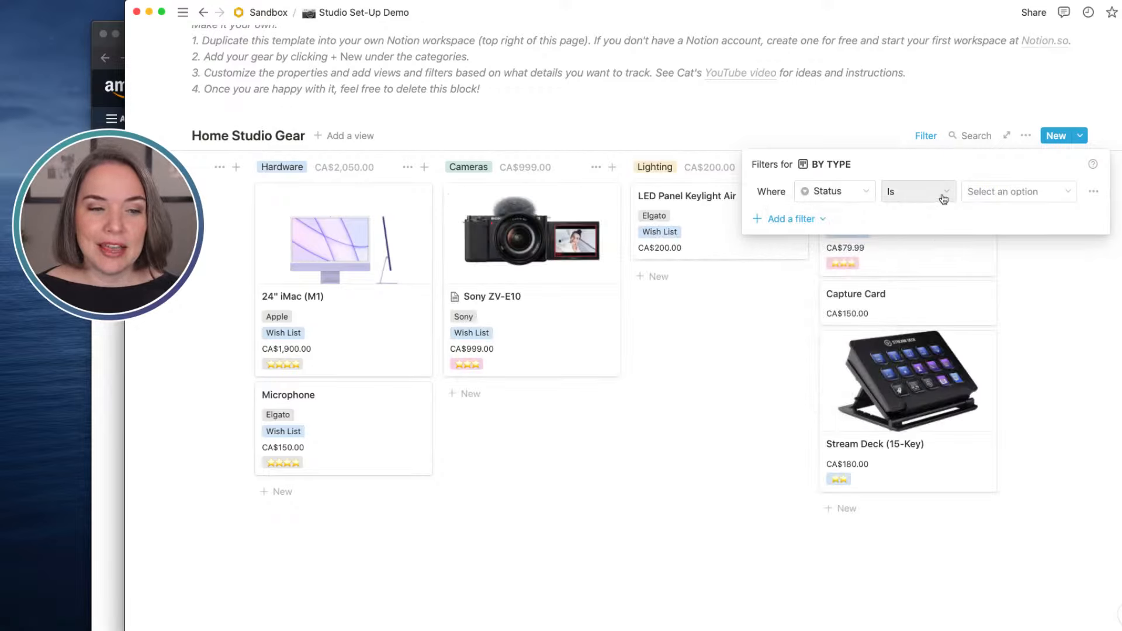
pyautogui.click(998, 195)
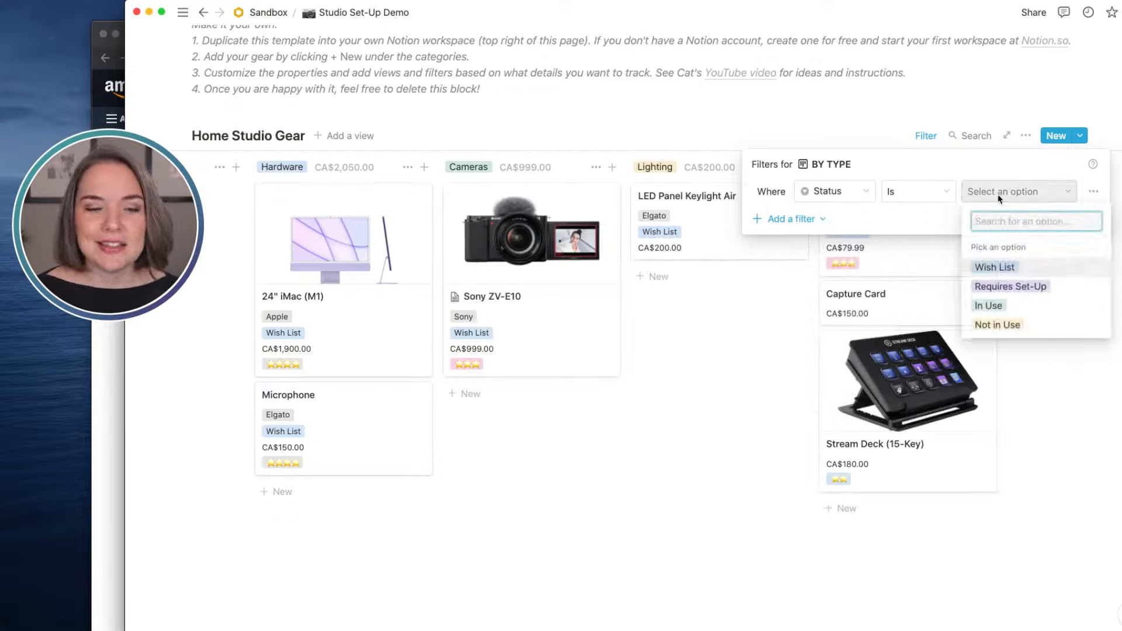
pyautogui.click(999, 267)
pyautogui.click(1011, 381)
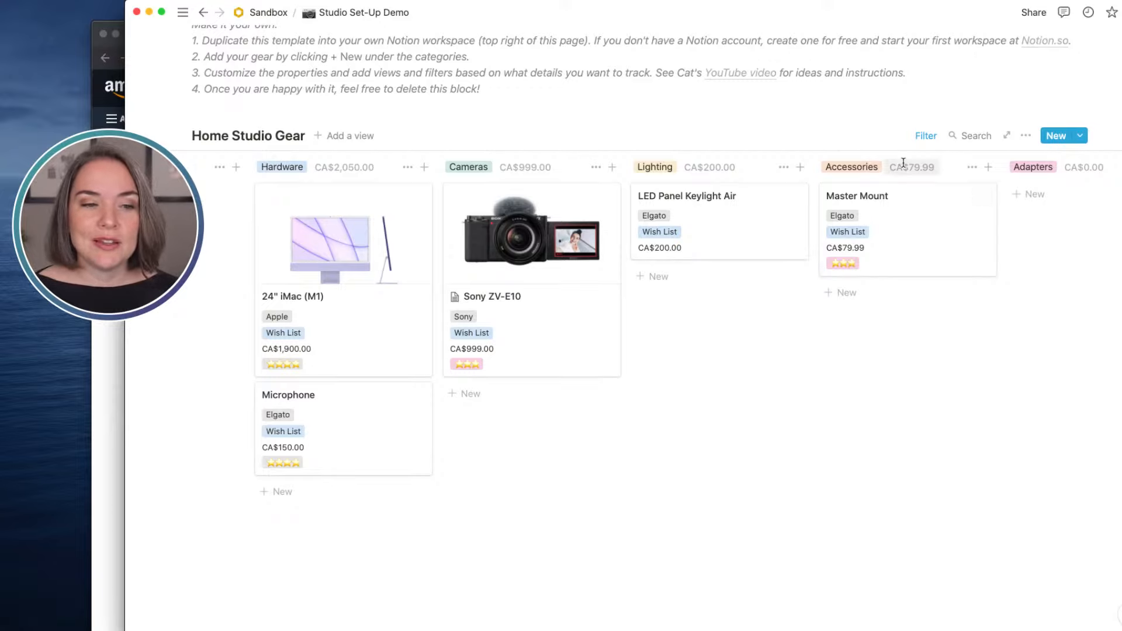
# Remove the Status filter from the BY TYPE view and close the filter settings
pyautogui.click(923, 138)
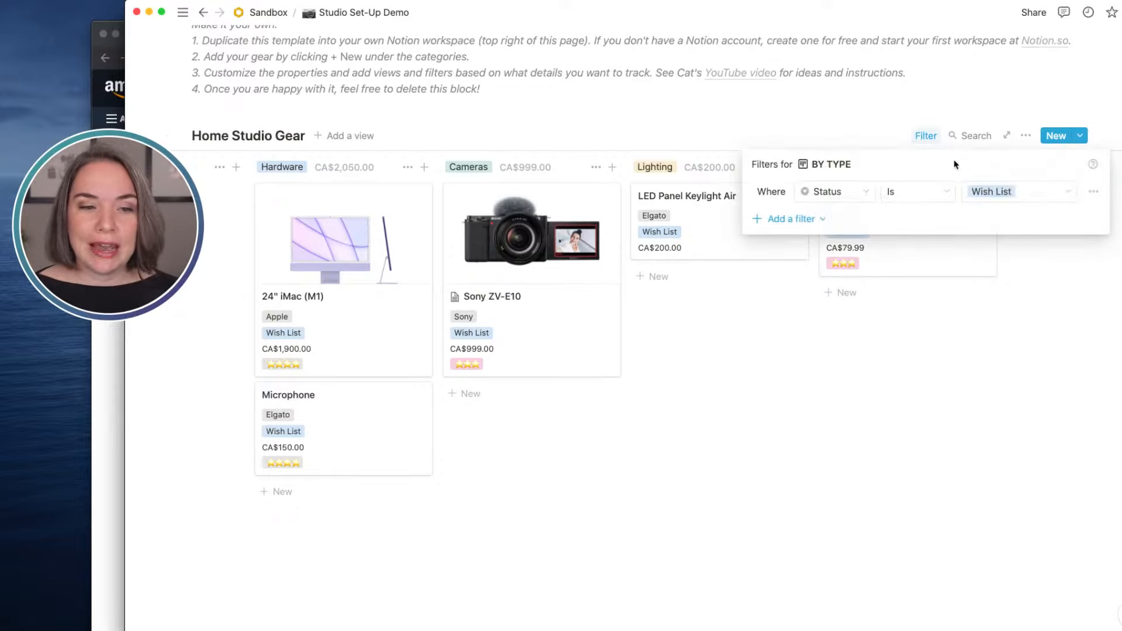
pyautogui.click(1092, 197)
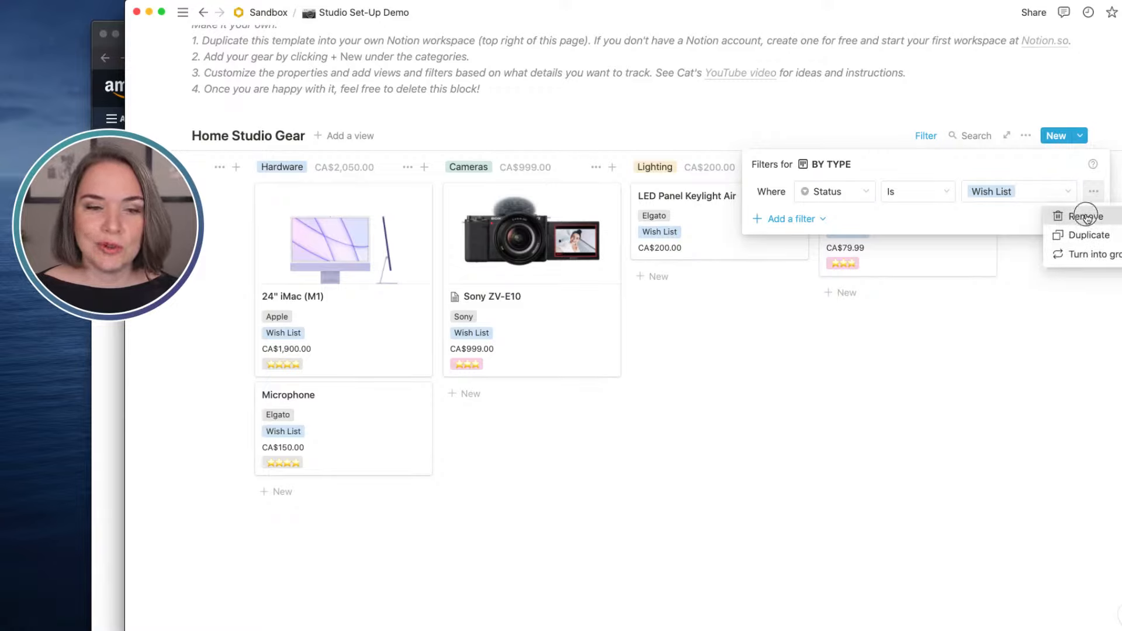
pyautogui.click(1085, 217)
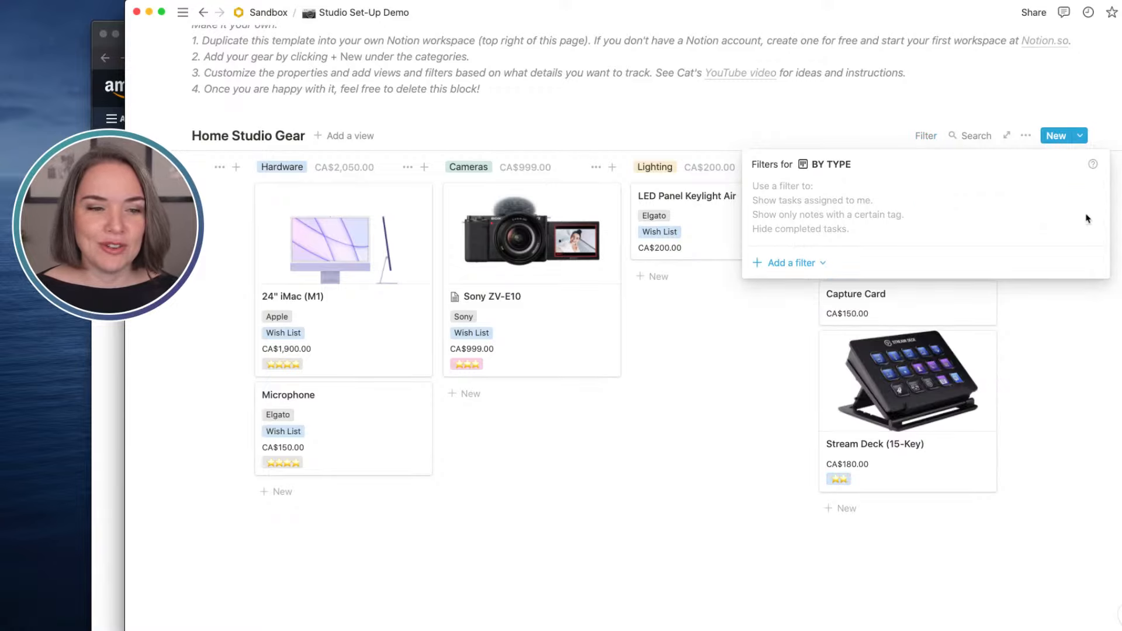
pyautogui.click(890, 114)
# Add a sort by Priority in ascending order to the BY TYPE view and close the sort settings
pyautogui.click(1025, 135)
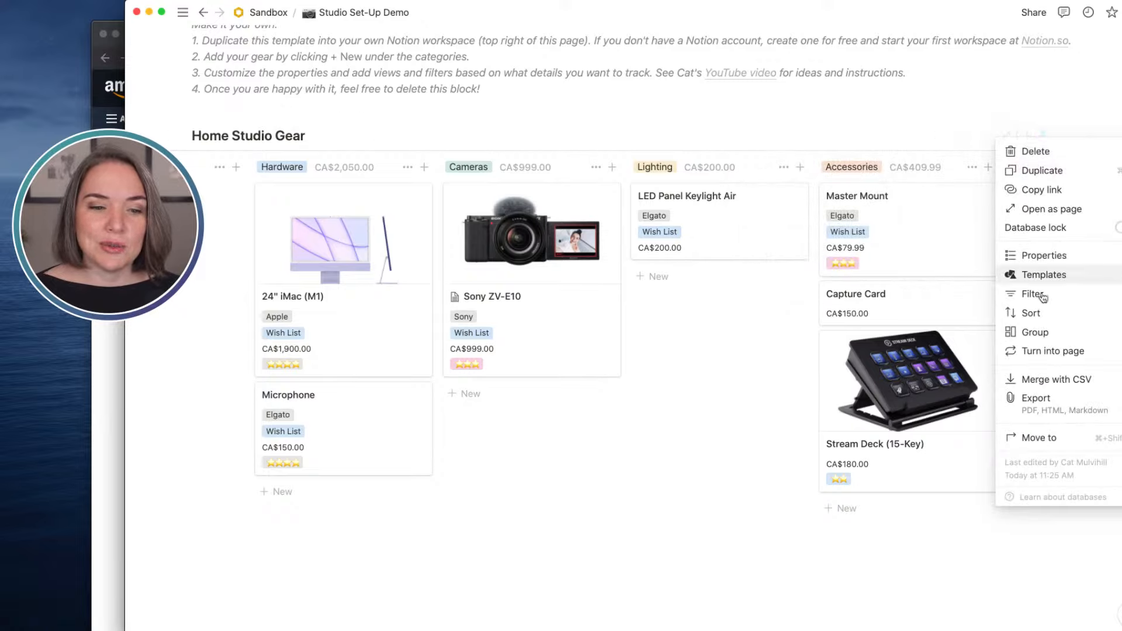
pyautogui.click(1040, 314)
pyautogui.click(851, 261)
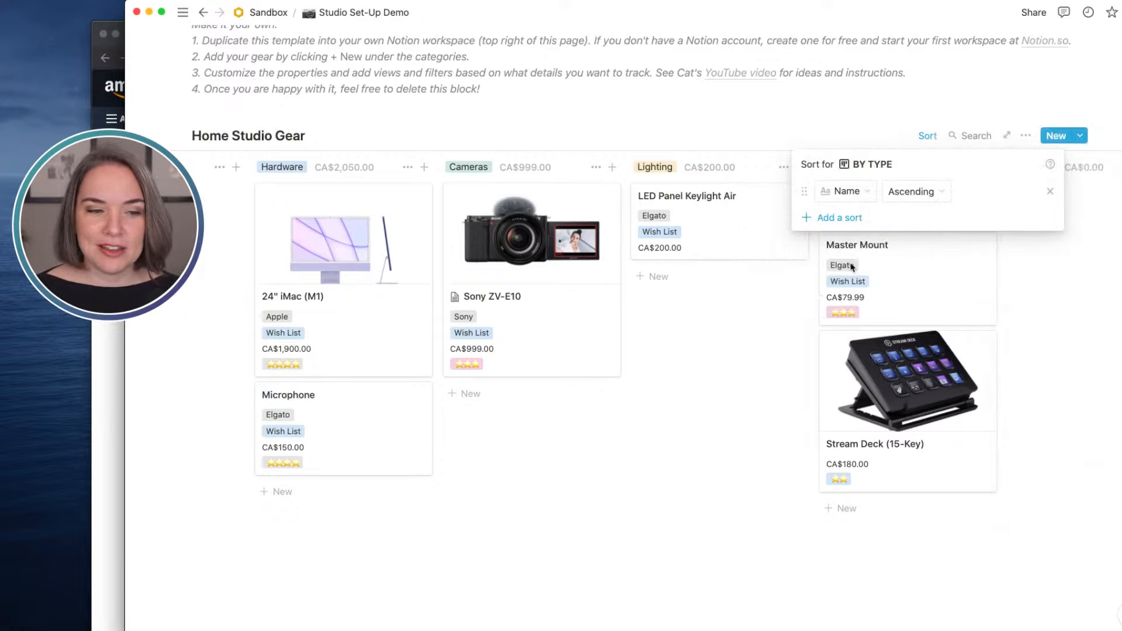
pyautogui.click(850, 190)
pyautogui.click(837, 340)
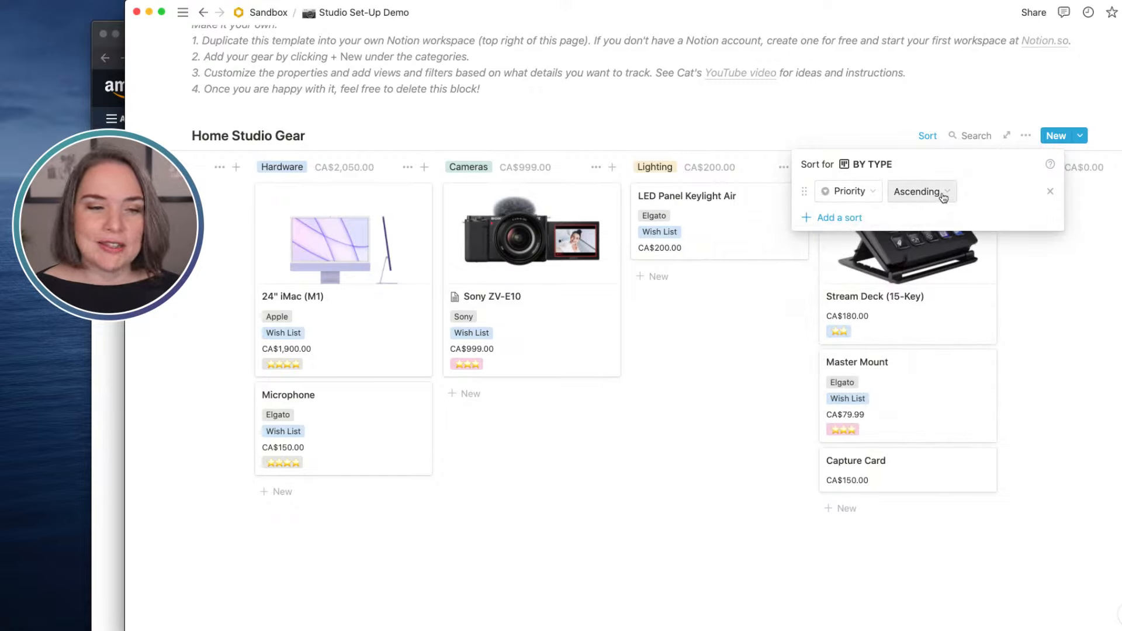
pyautogui.click(1079, 253)
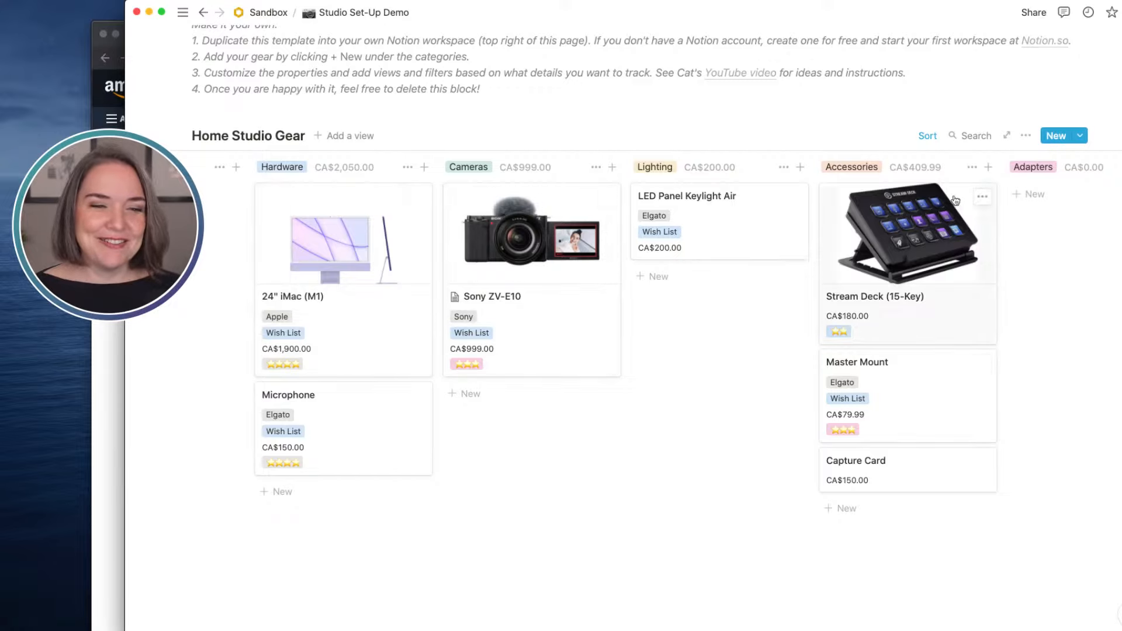
# Change the Priority sort of the BY TYPE view to descending and close the sort settings
pyautogui.click(926, 139)
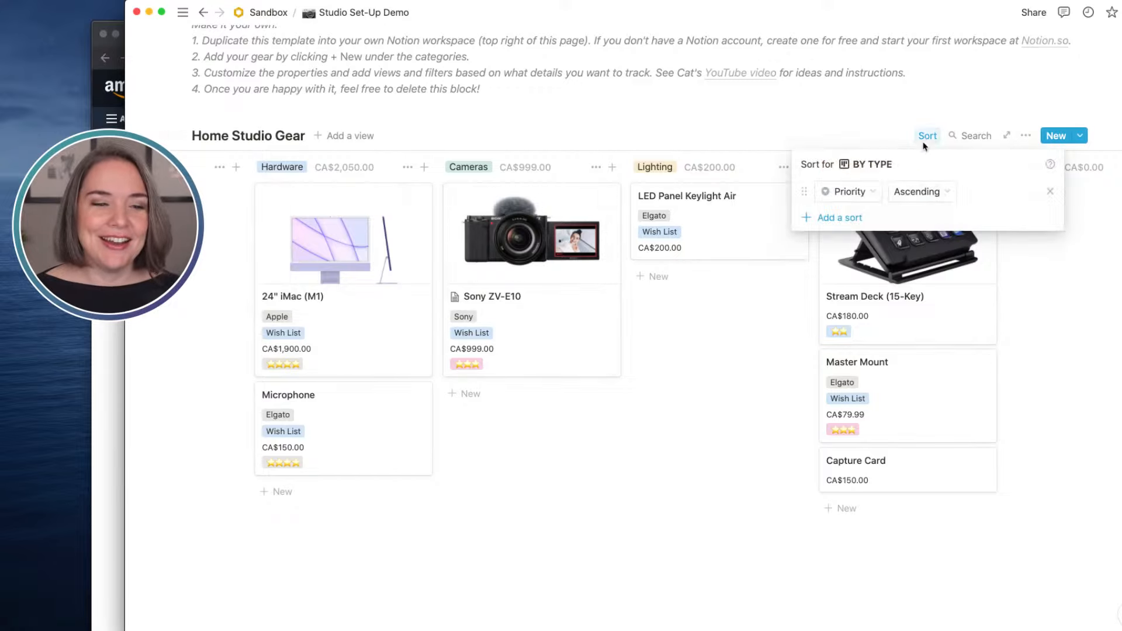
pyautogui.click(918, 191)
pyautogui.click(913, 237)
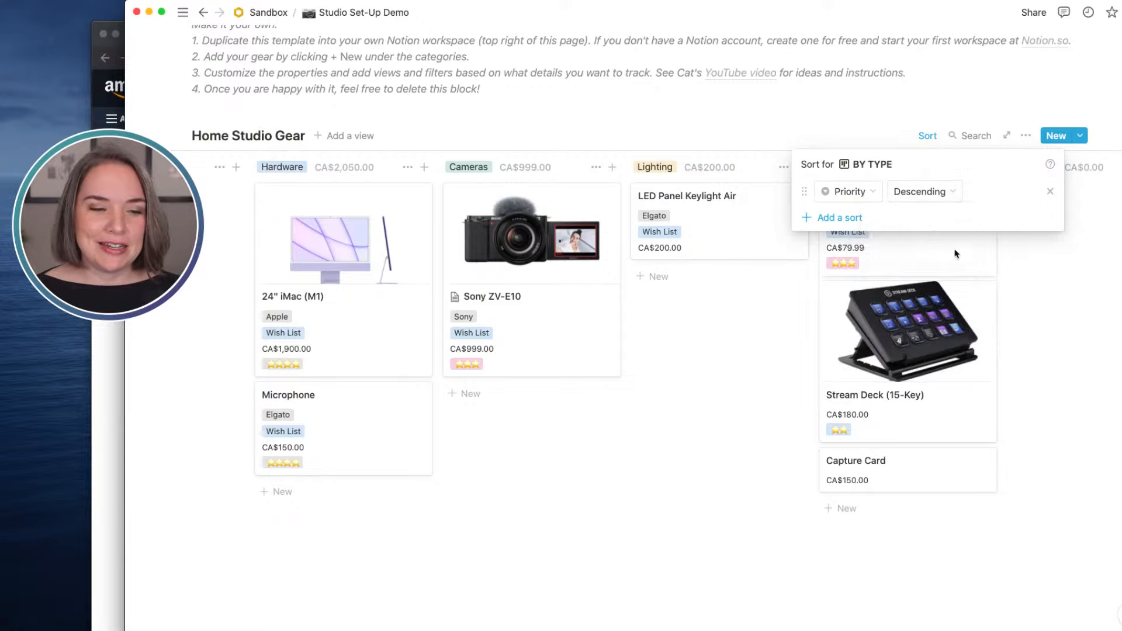
pyautogui.click(1097, 340)
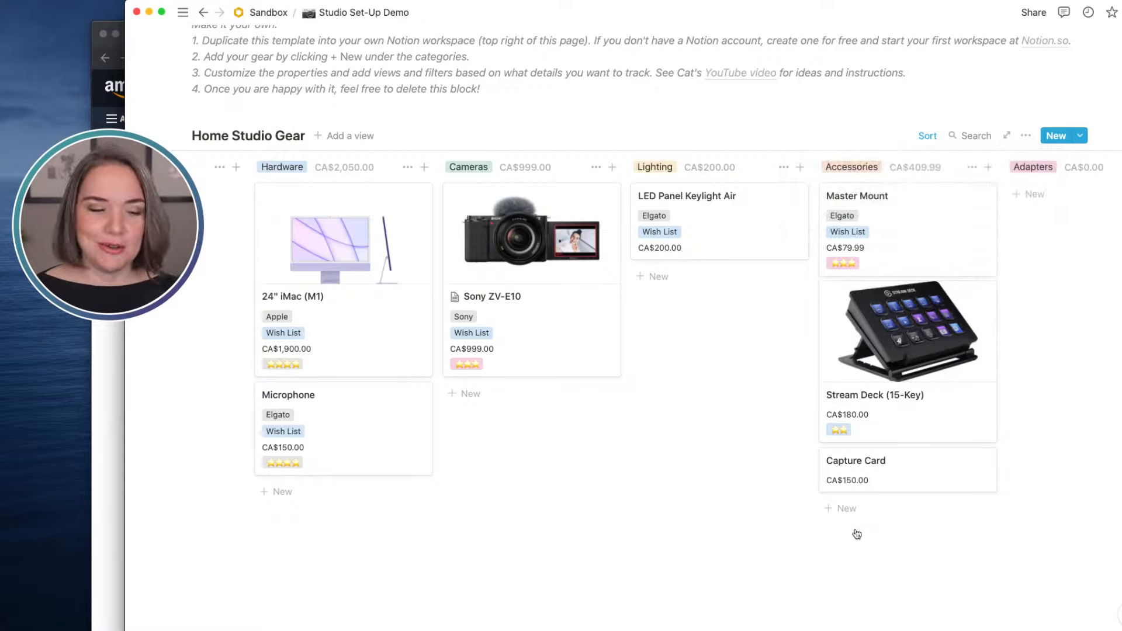
# Set the Capture Card's Priority to two stars and return to the board
pyautogui.click(886, 469)
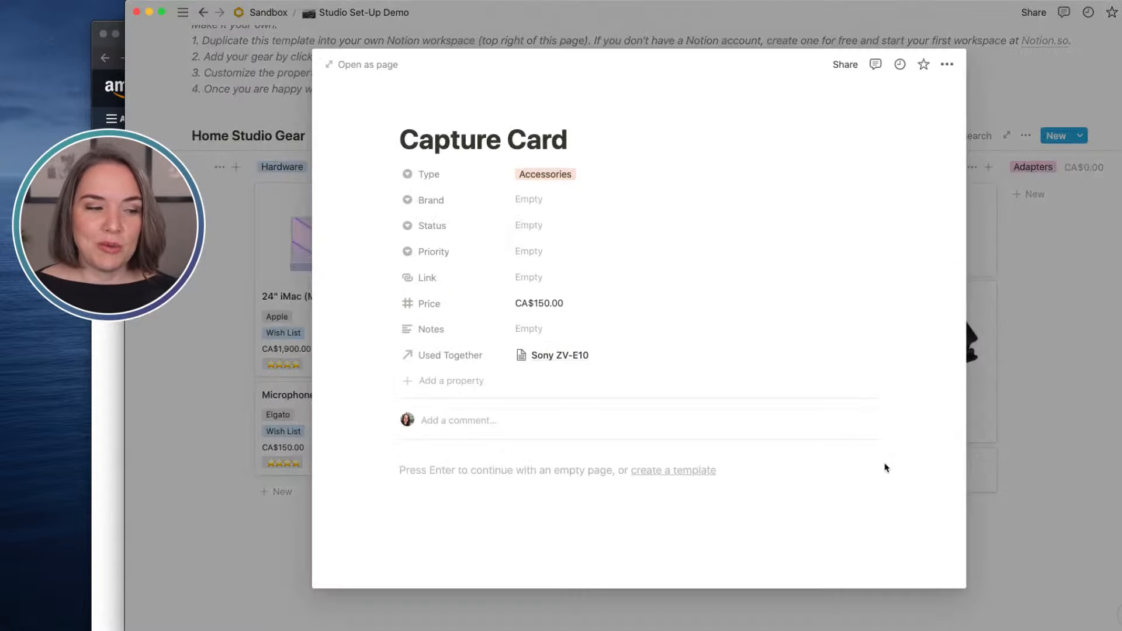
pyautogui.click(543, 255)
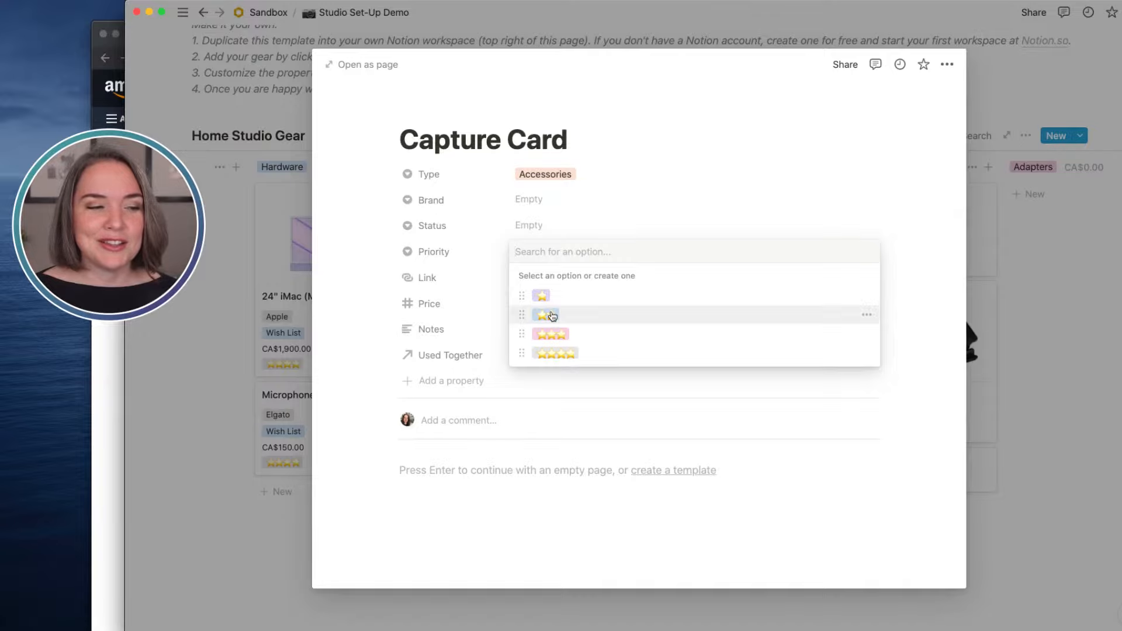
pyautogui.click(552, 316)
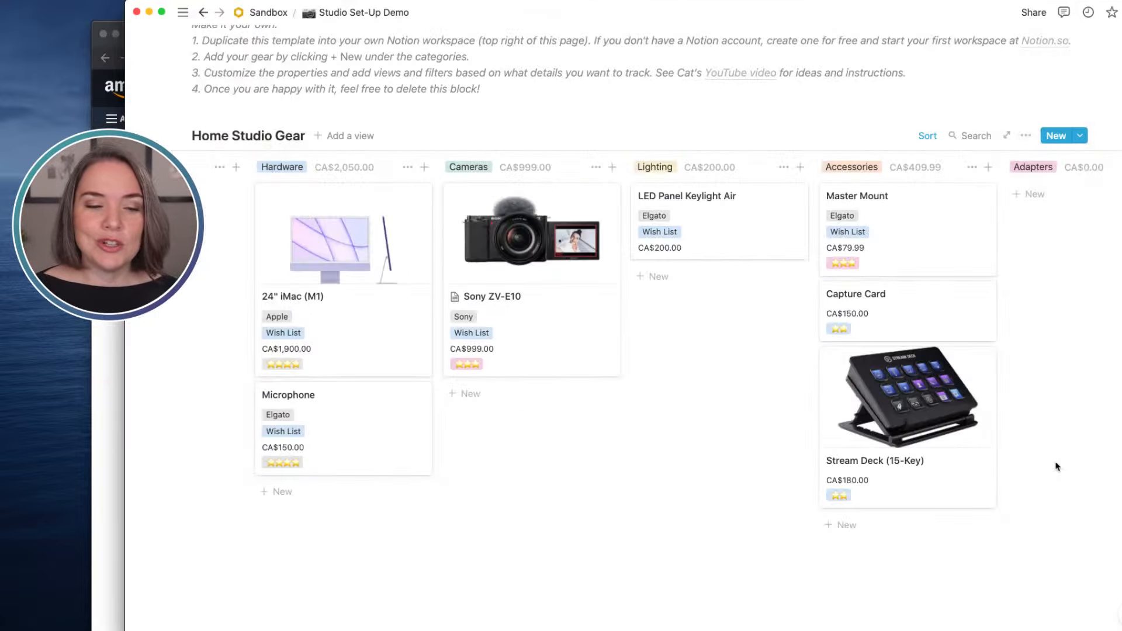
pyautogui.click(1098, 489)
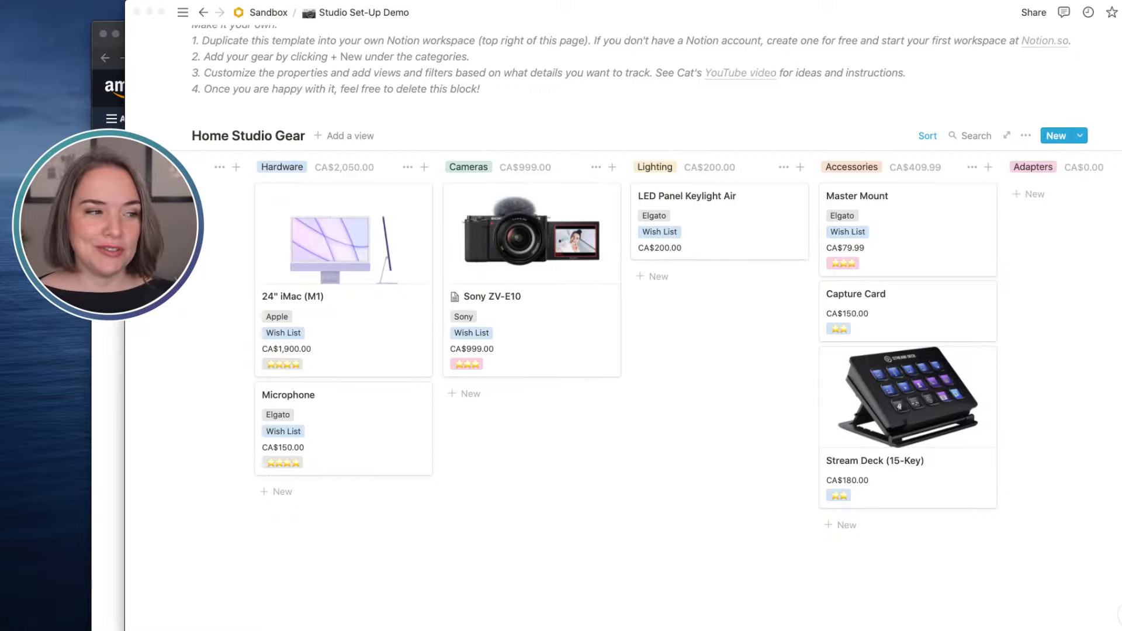
# Add a new table view to the Home Studio Gear database and make the window slightly narrower
pyautogui.click(349, 138)
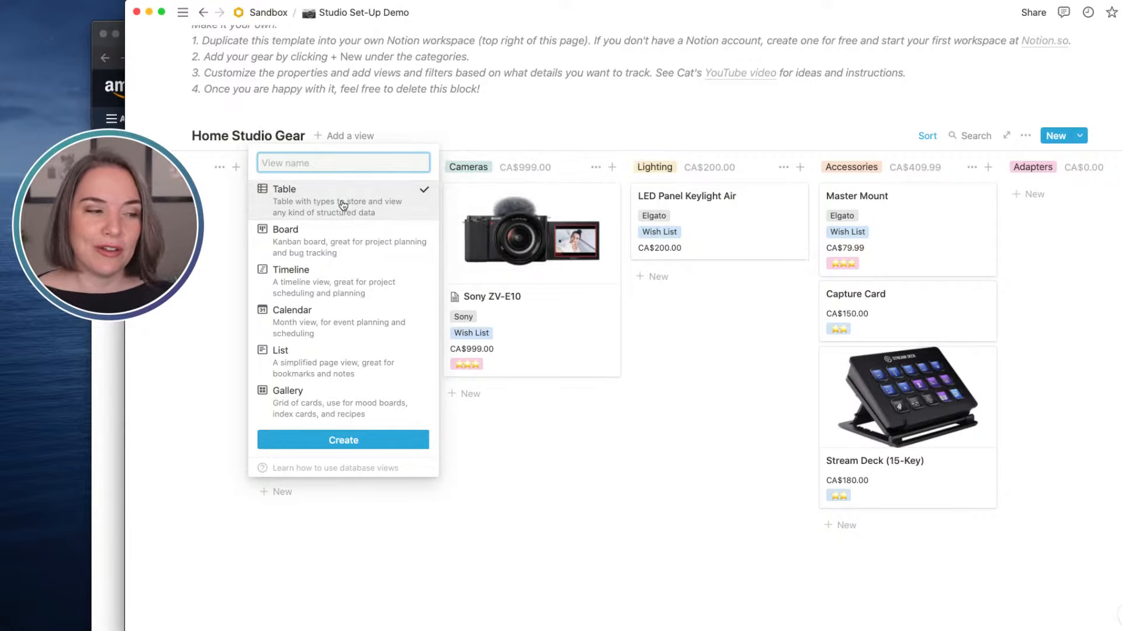
pyautogui.click(344, 439)
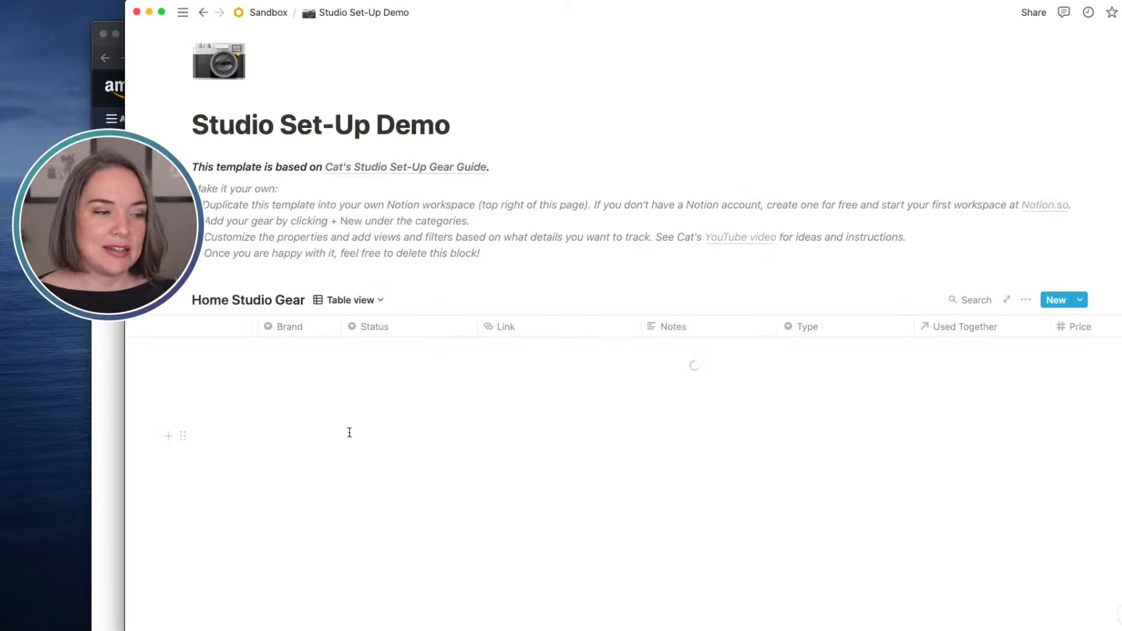
pyautogui.hscroll(-3, 584, 319)
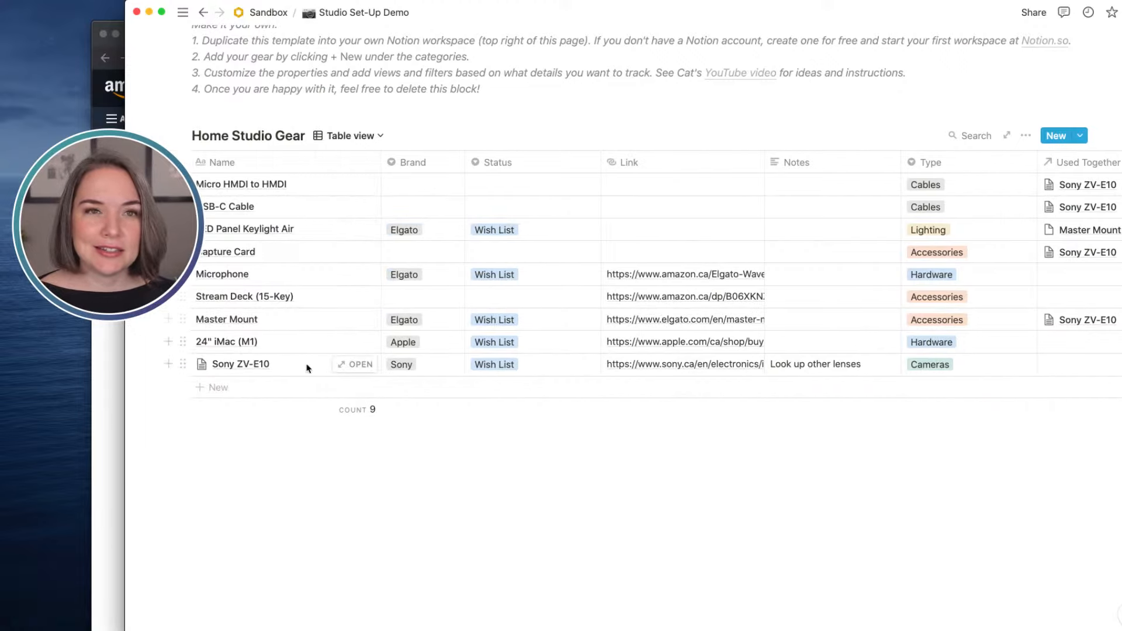
pyautogui.moveTo(142, 422)
pyautogui.moveTo(125, 515); pyautogui.dragTo(173, 514)
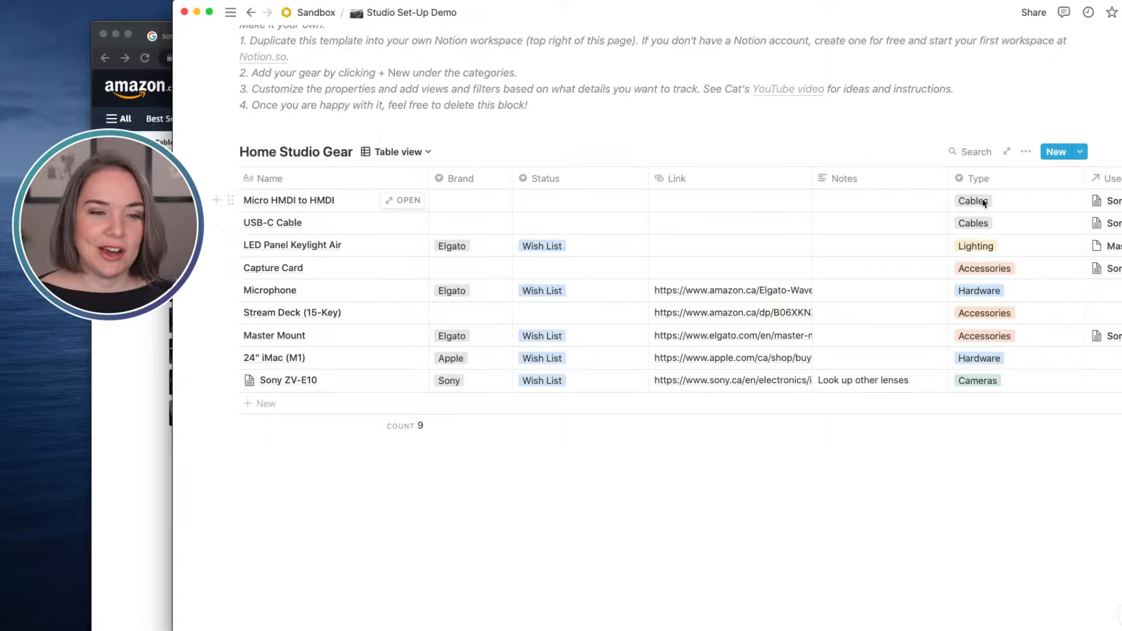
# Sort the new table view by Type in ascending order and close the sort settings
pyautogui.click(1025, 151)
pyautogui.click(1032, 331)
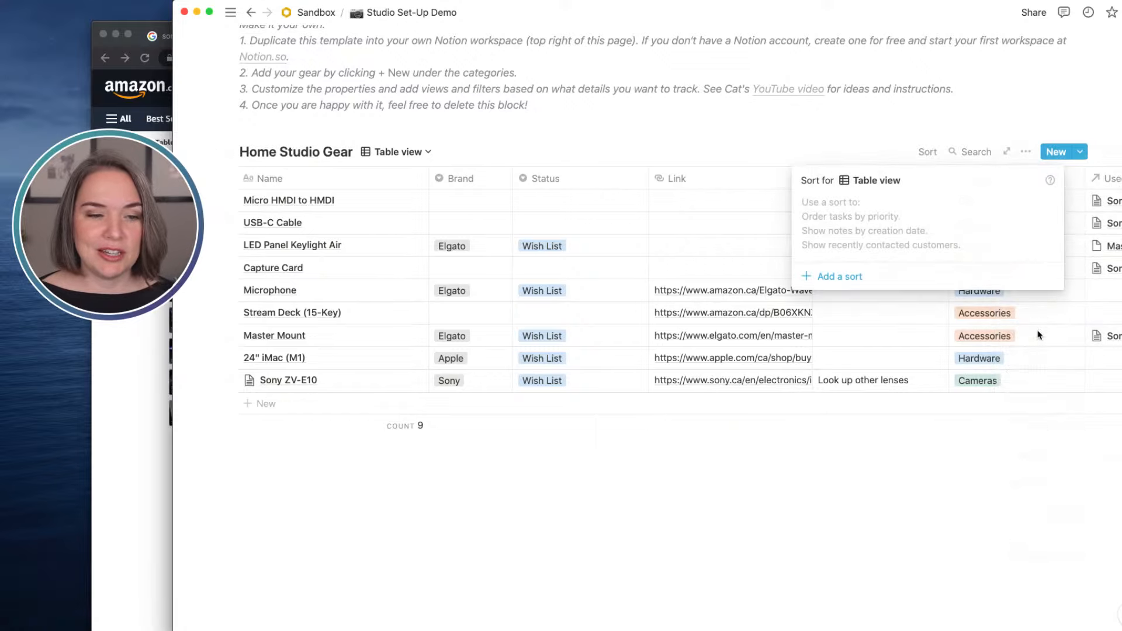
pyautogui.click(844, 282)
pyautogui.click(861, 210)
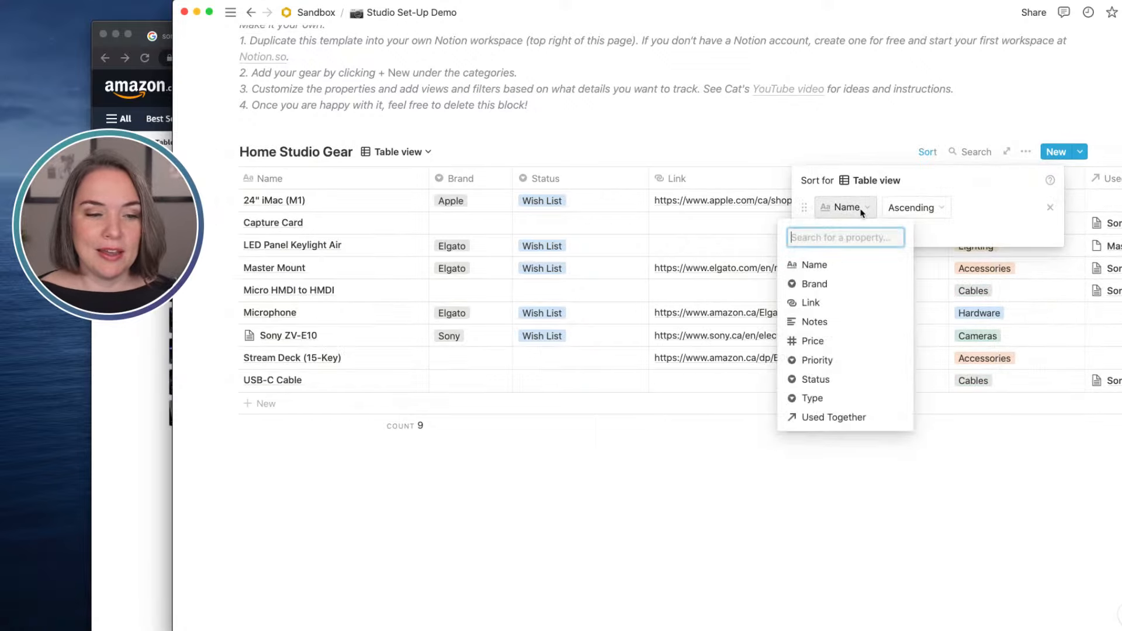
pyautogui.click(824, 397)
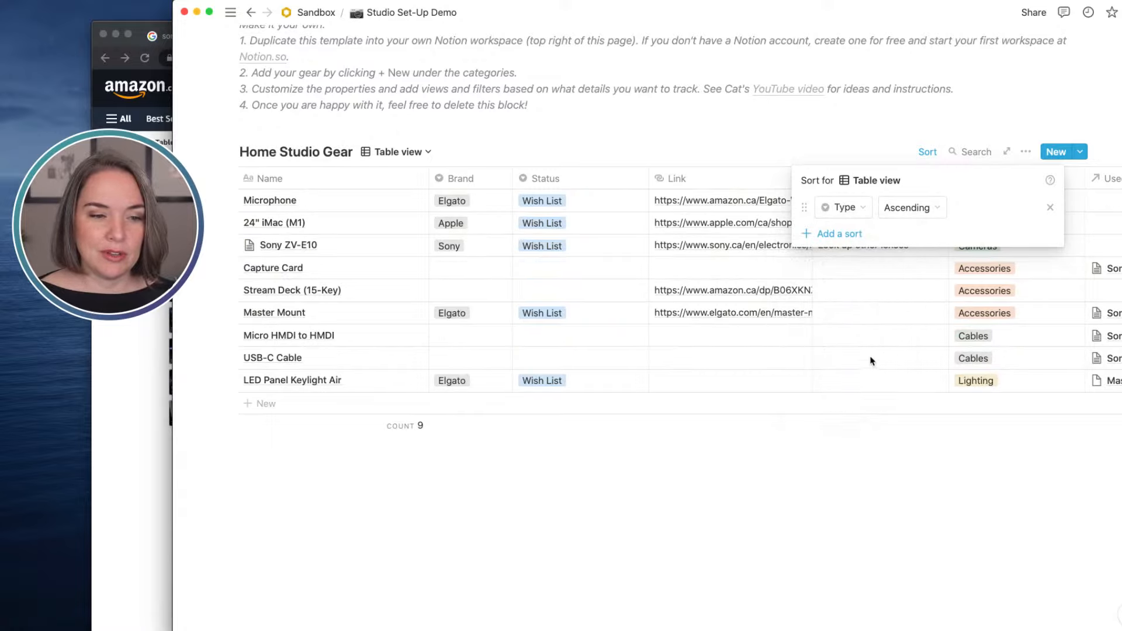
pyautogui.click(851, 125)
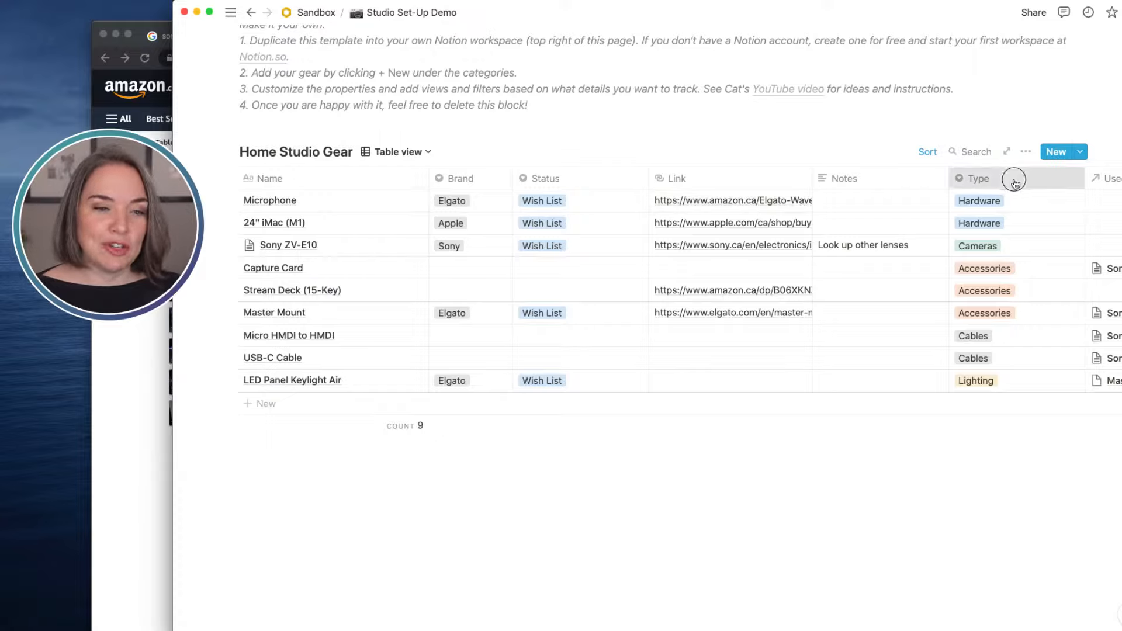
# Move the Type column directly after Name and narrow the Status and Brand columns
pyautogui.moveTo(1014, 181); pyautogui.dragTo(378, 185)
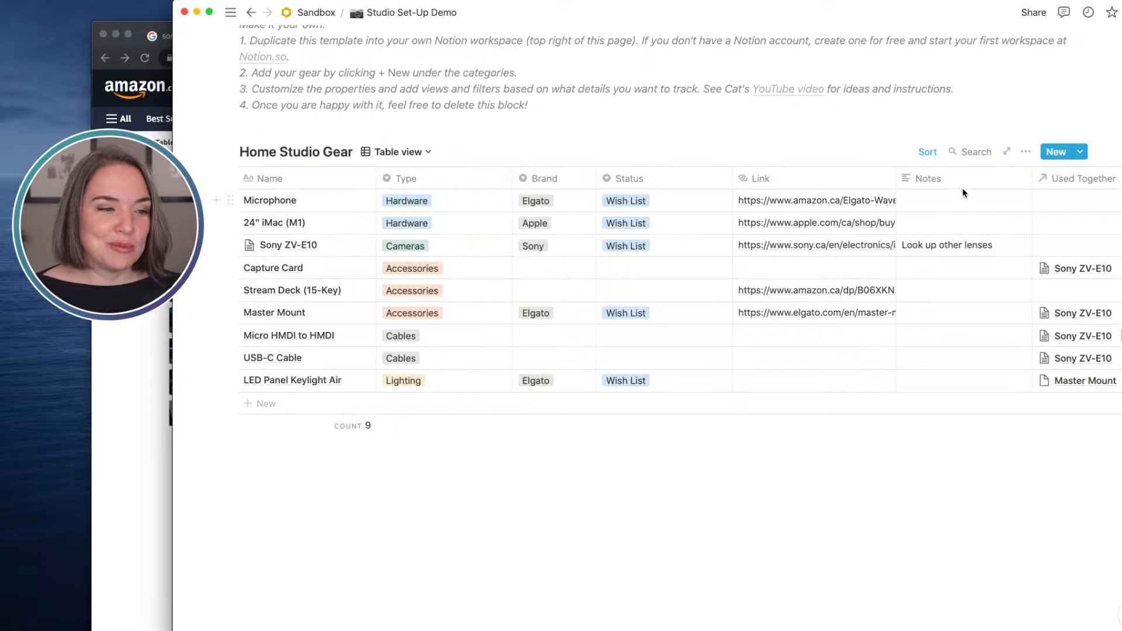
pyautogui.moveTo(731, 175); pyautogui.dragTo(663, 176)
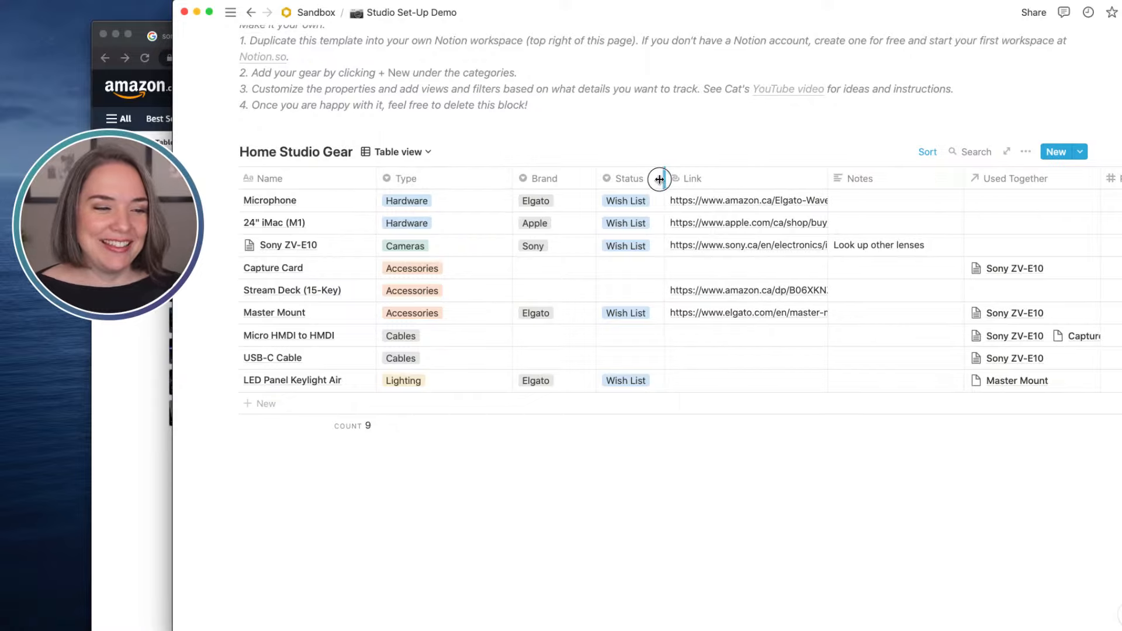
pyautogui.click(593, 181)
pyautogui.click(597, 180)
pyautogui.moveTo(596, 181); pyautogui.dragTo(458, 178)
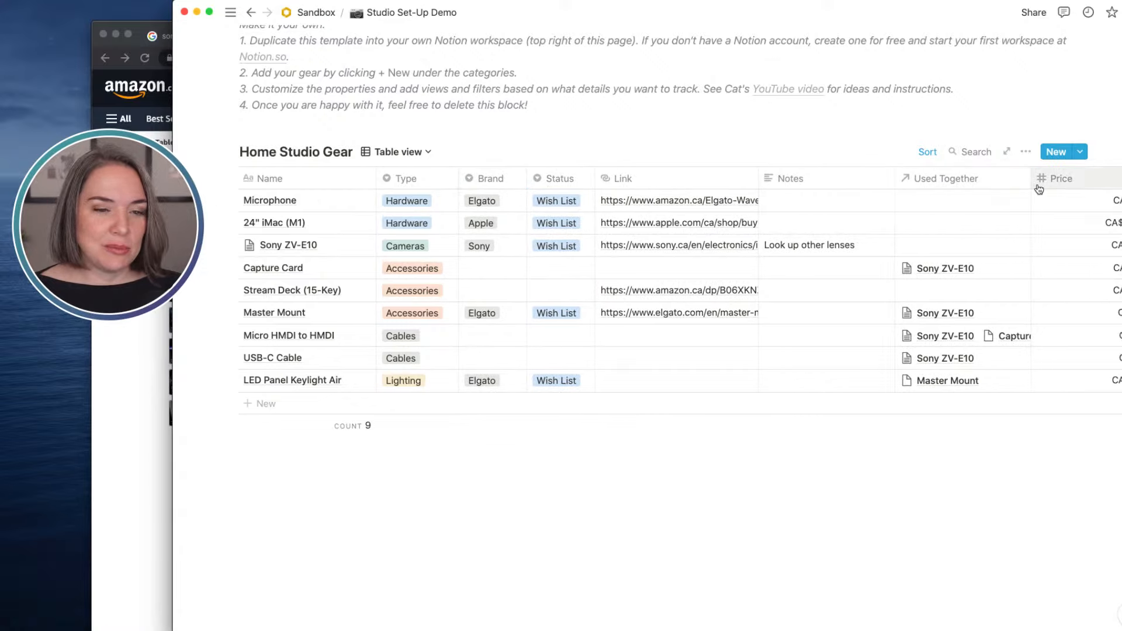
# Move the Price column between Status and Link, narrow it, and add a Sum calculation beneath it
pyautogui.moveTo(1079, 188); pyautogui.dragTo(627, 180)
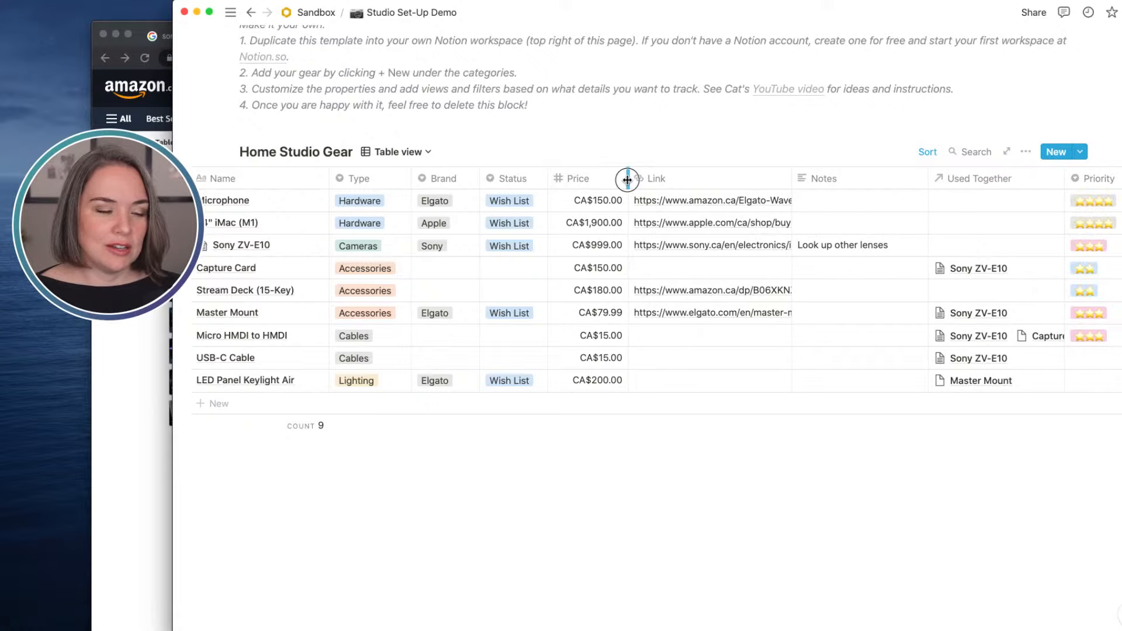
pyautogui.moveTo(602, 427)
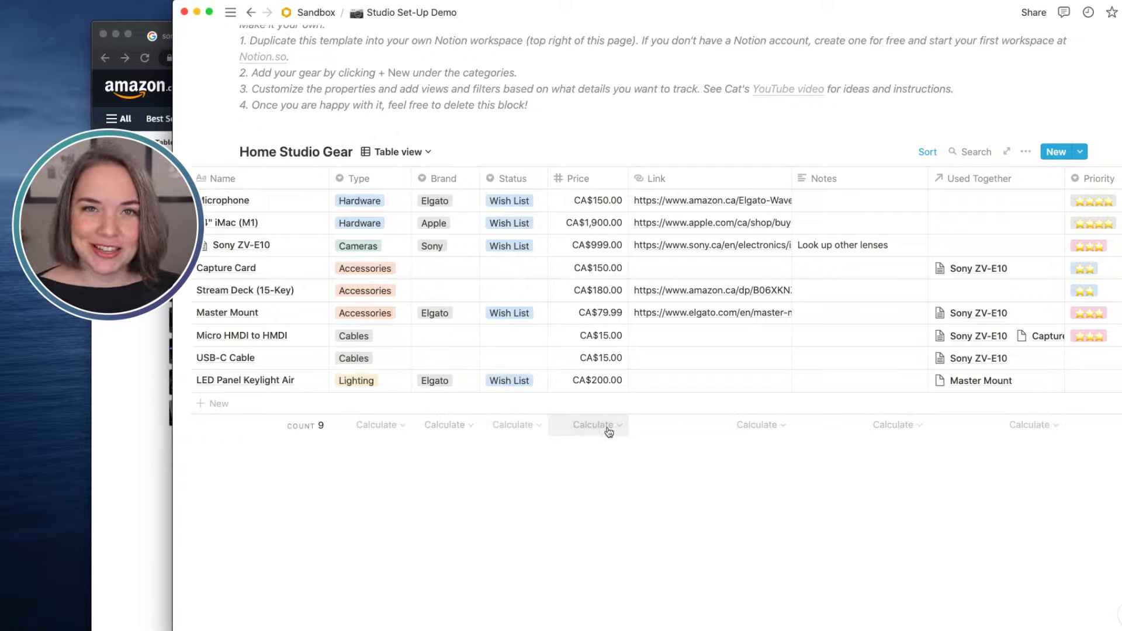
pyautogui.click(608, 429)
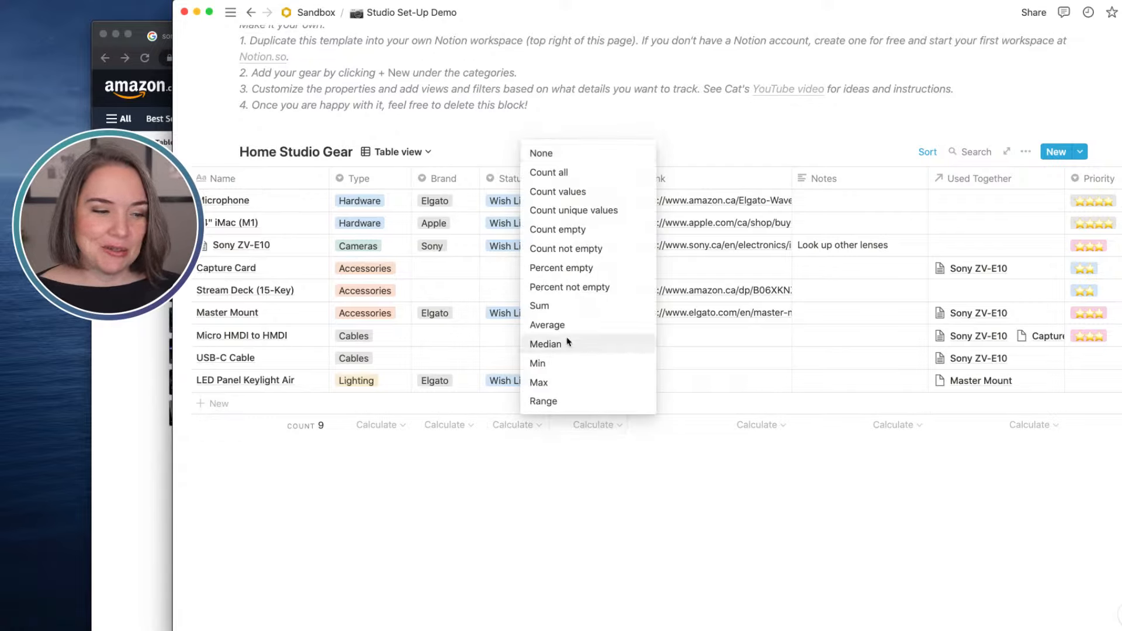
pyautogui.click(562, 306)
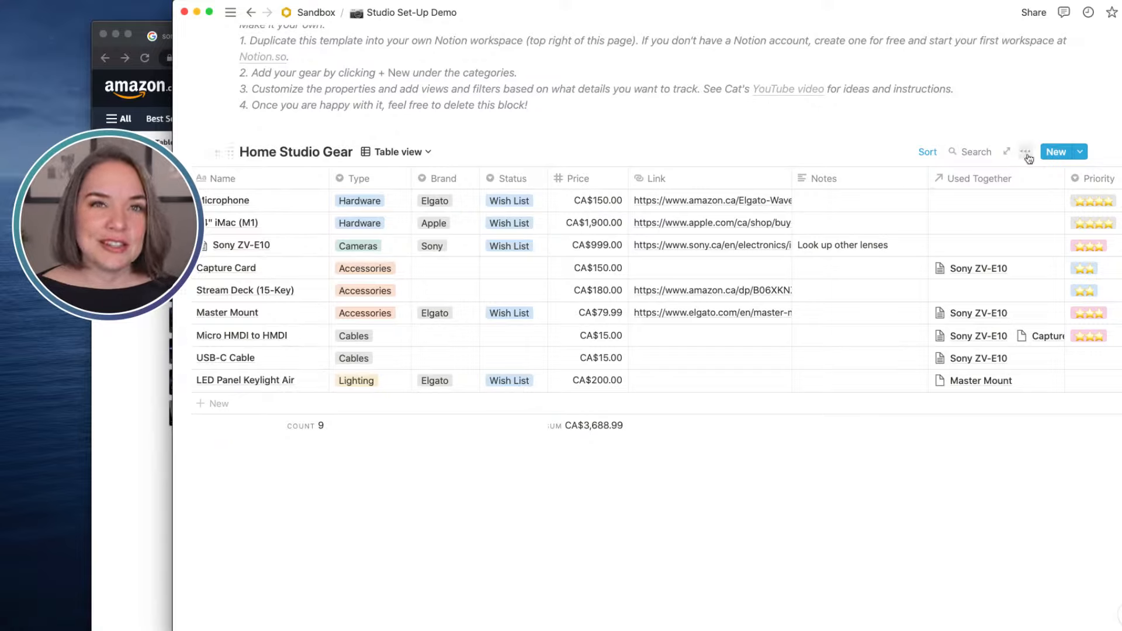
# Rename the table view as "Wish List" and close the list of views
pyautogui.click(399, 153)
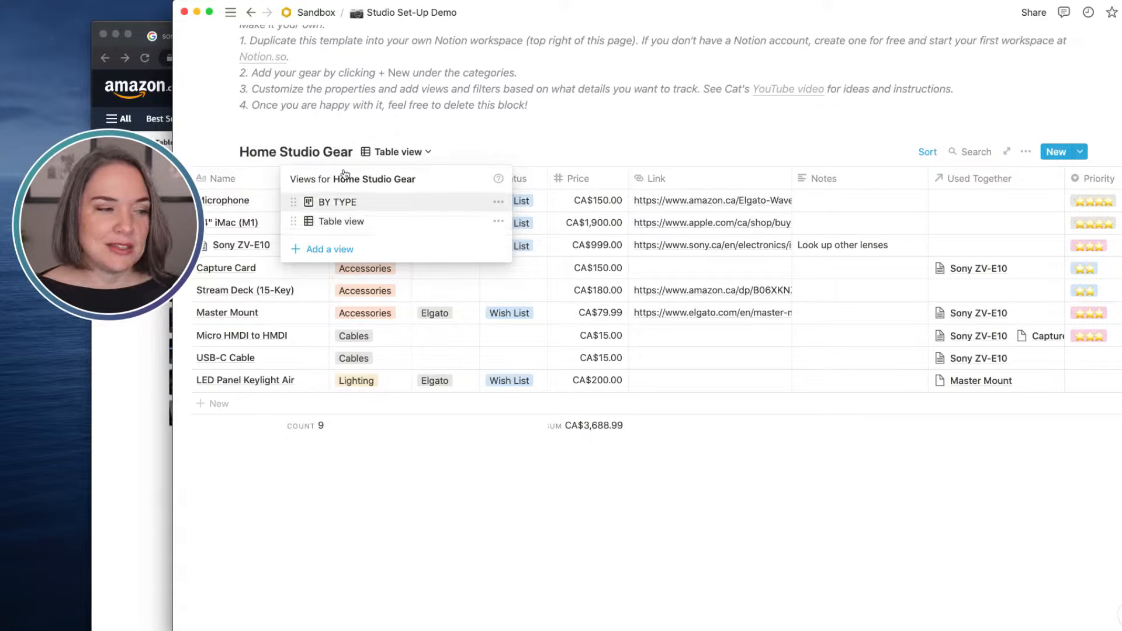
pyautogui.click(499, 224)
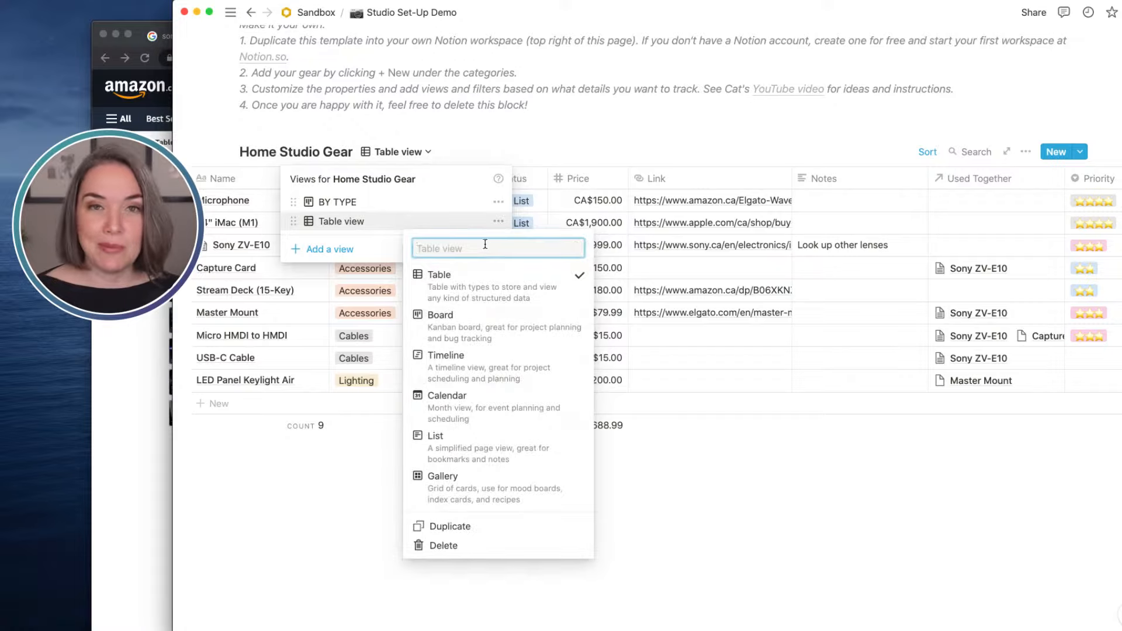
pyautogui.write('W')
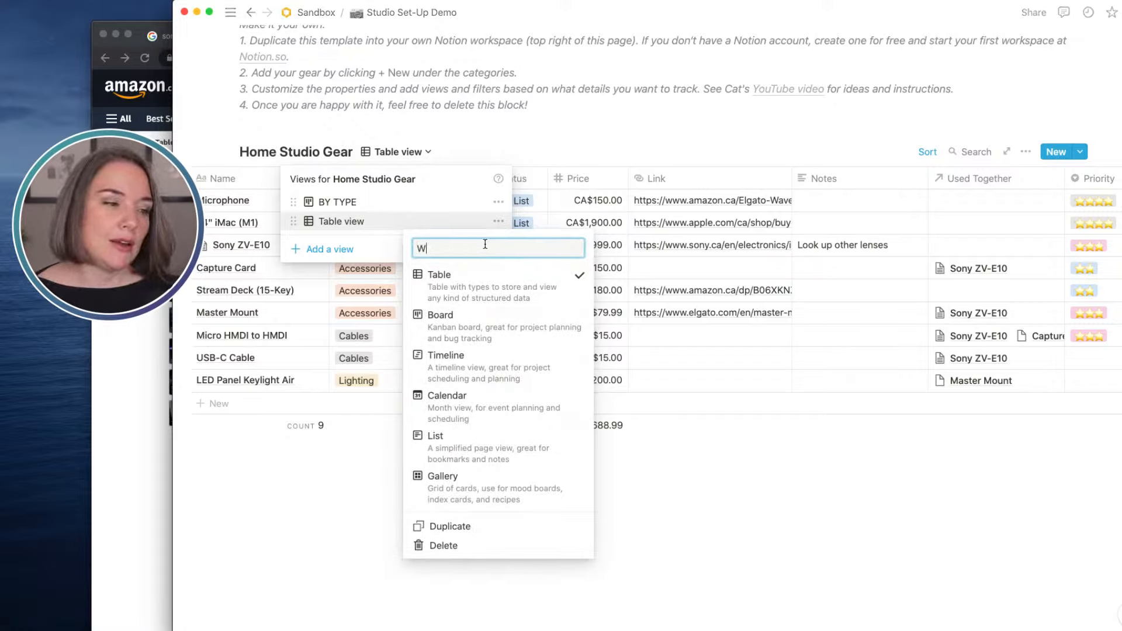
pyautogui.write('ish List')
pyautogui.press('Return')
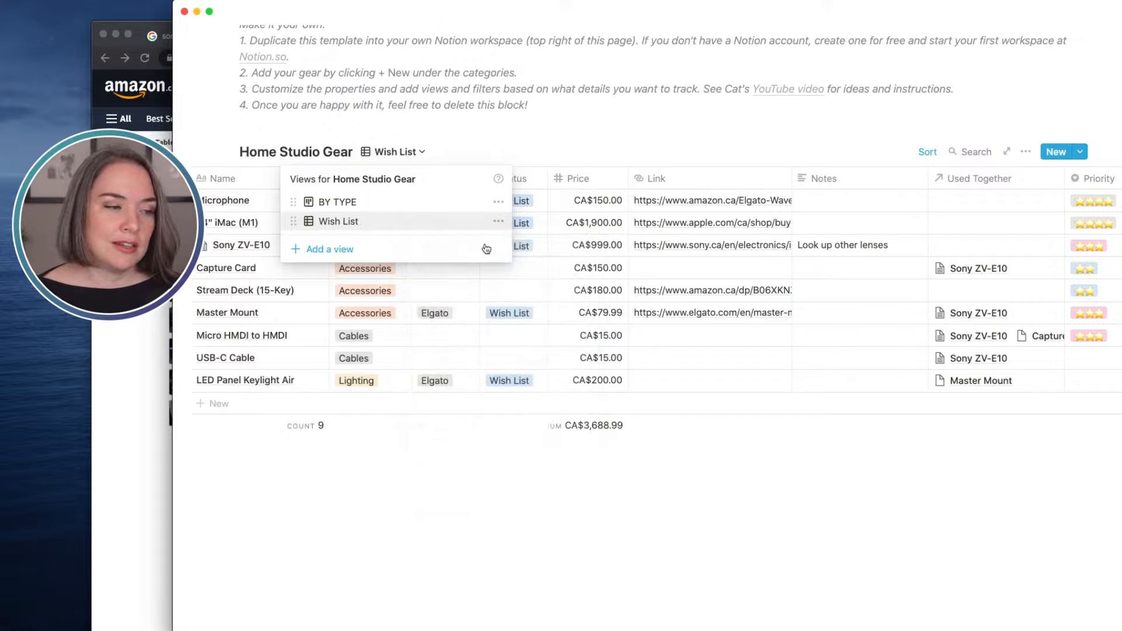
pyautogui.press('Escape')
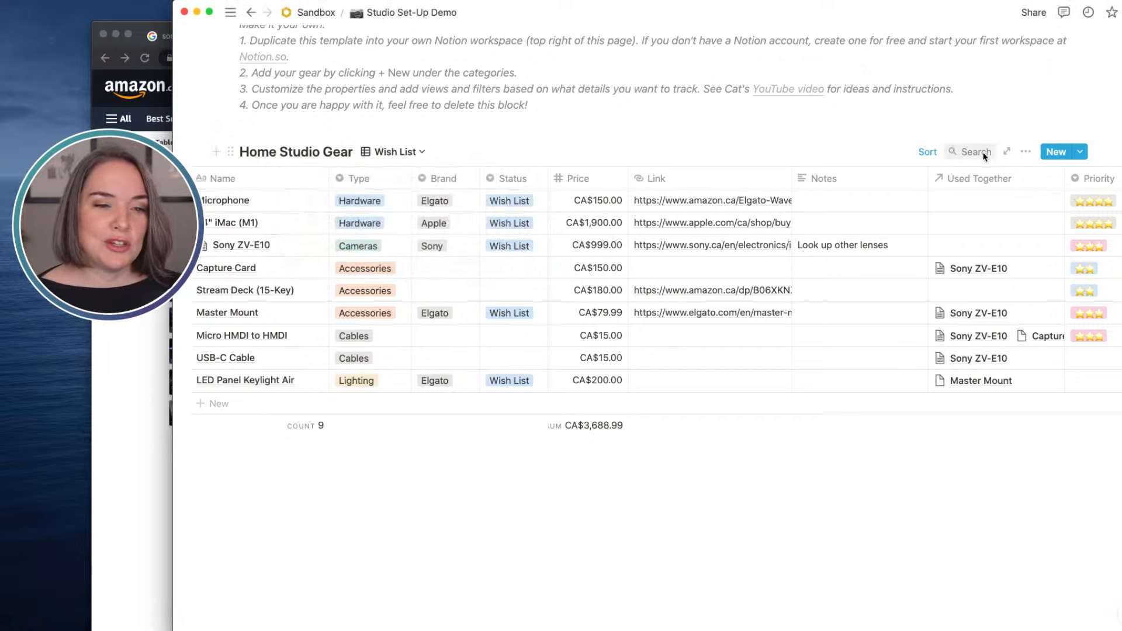
# Filter the Wish List view to show only items where Status is Wish List, and close the filter settings
pyautogui.click(1025, 152)
pyautogui.click(1027, 309)
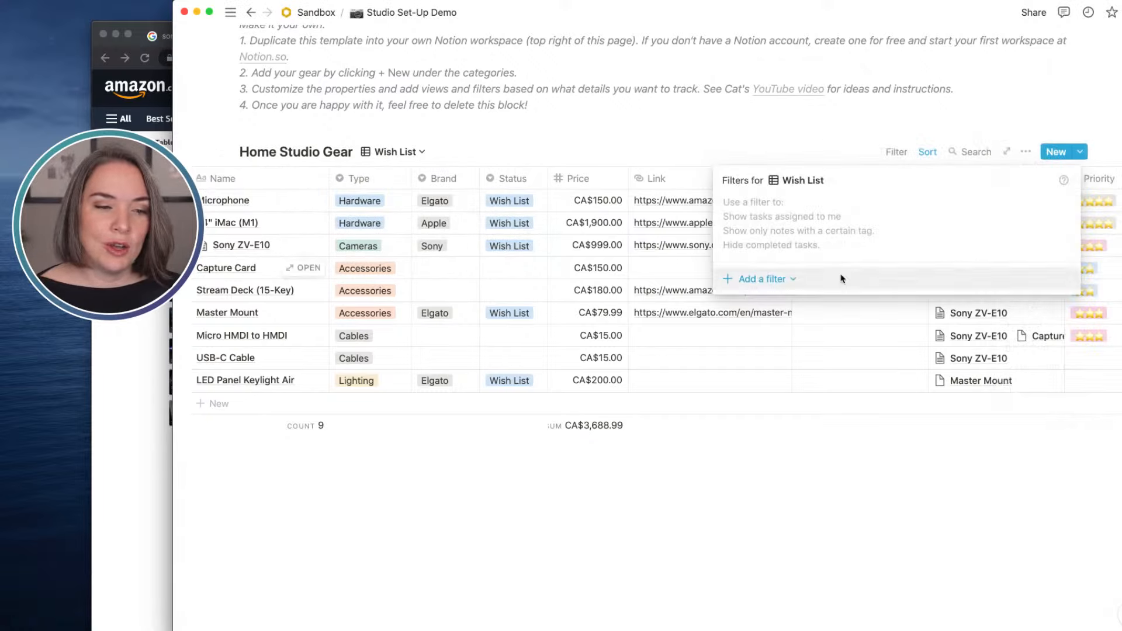
pyautogui.click(777, 278)
pyautogui.click(774, 301)
pyautogui.click(805, 208)
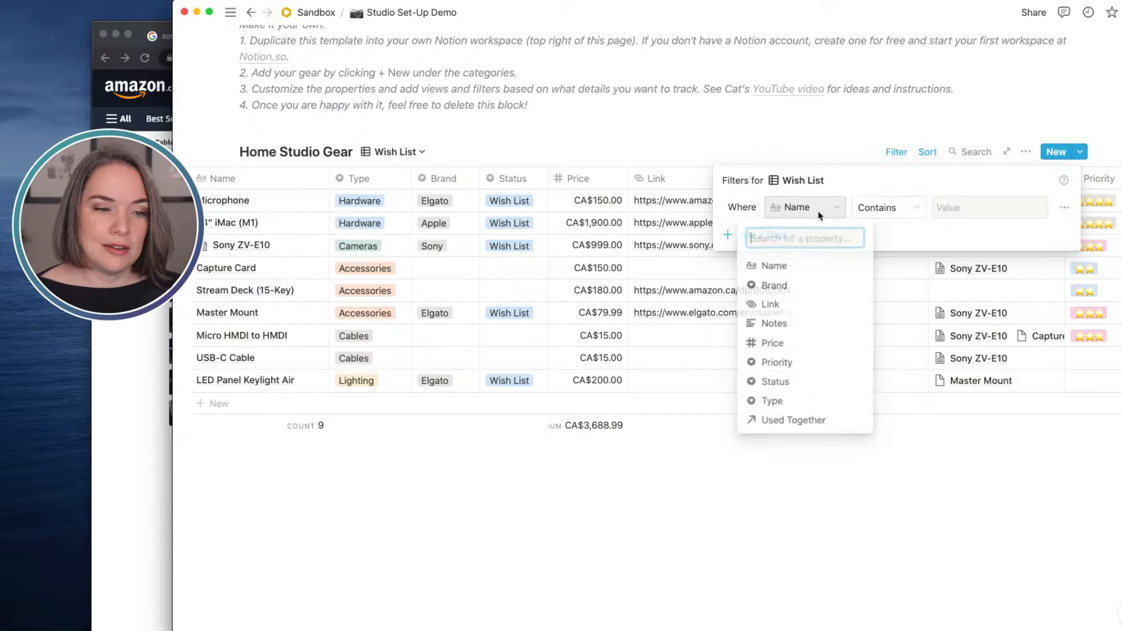
pyautogui.click(786, 381)
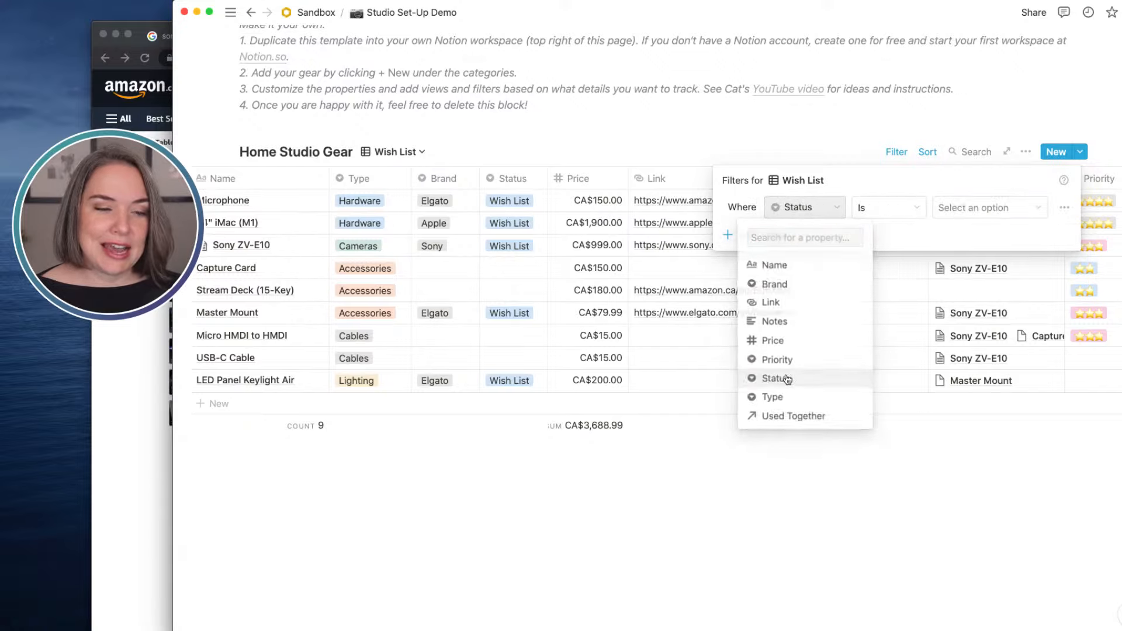
pyautogui.click(971, 208)
pyautogui.click(974, 285)
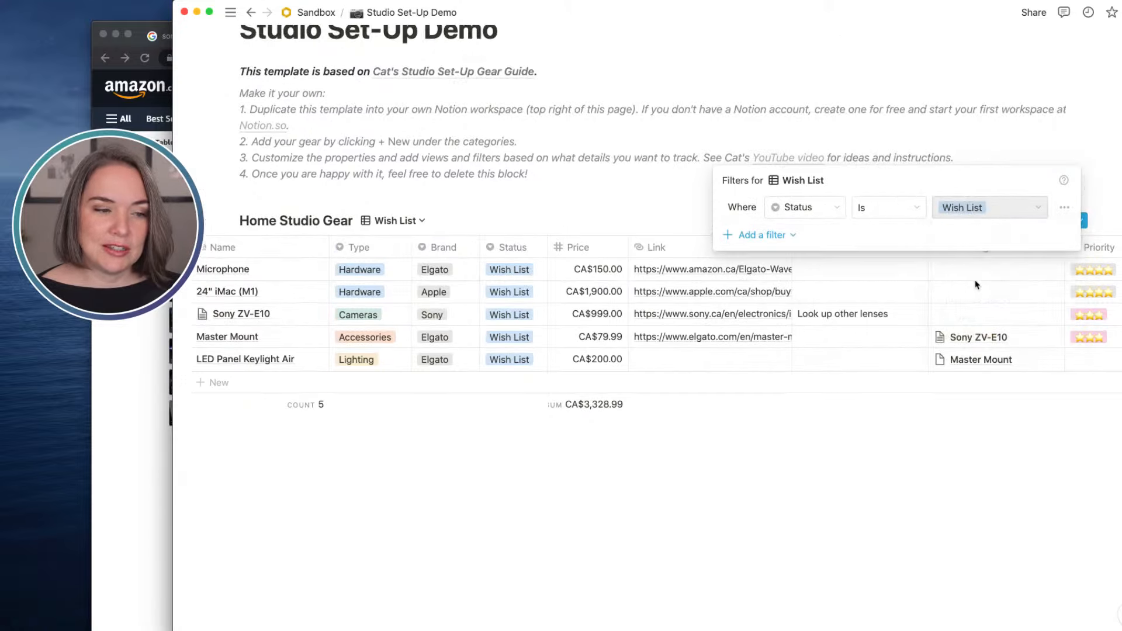
pyautogui.click(628, 208)
pyautogui.hscroll(-2, 669, 287)
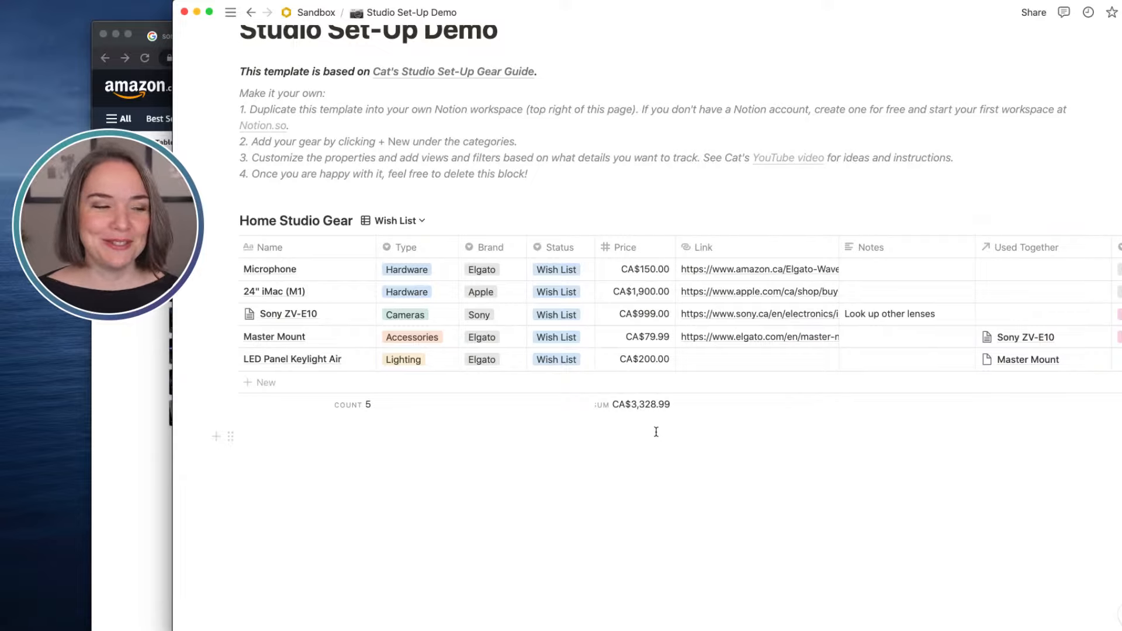
# Create a new table view of the Home Studio Gear database named "Next Investment"
pyautogui.click(414, 222)
pyautogui.click(328, 317)
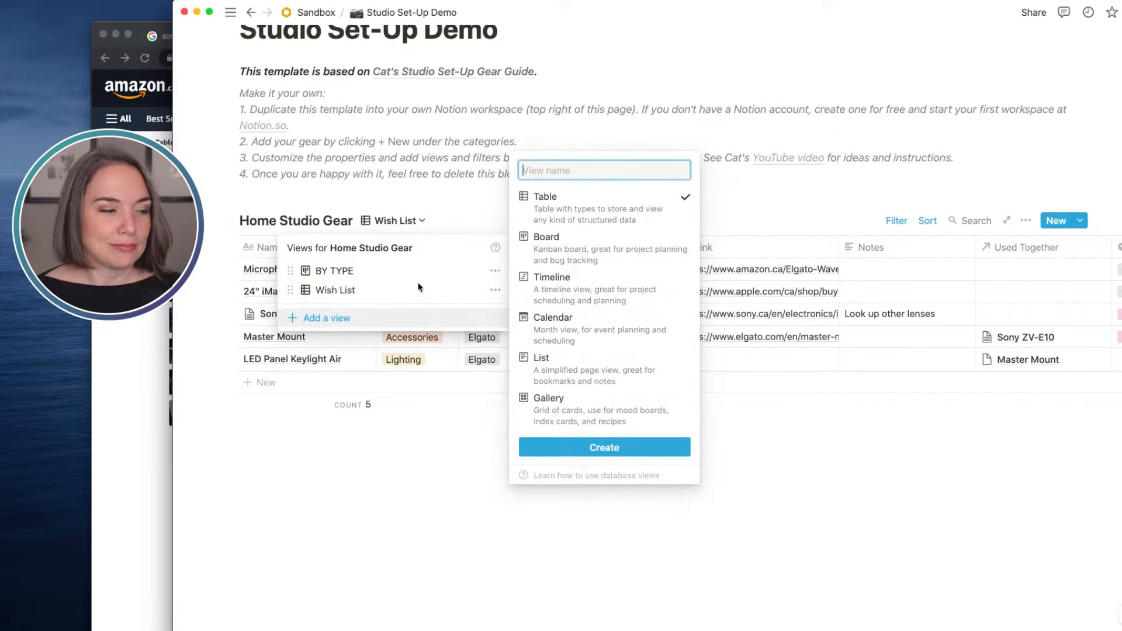
pyautogui.moveTo(578, 203)
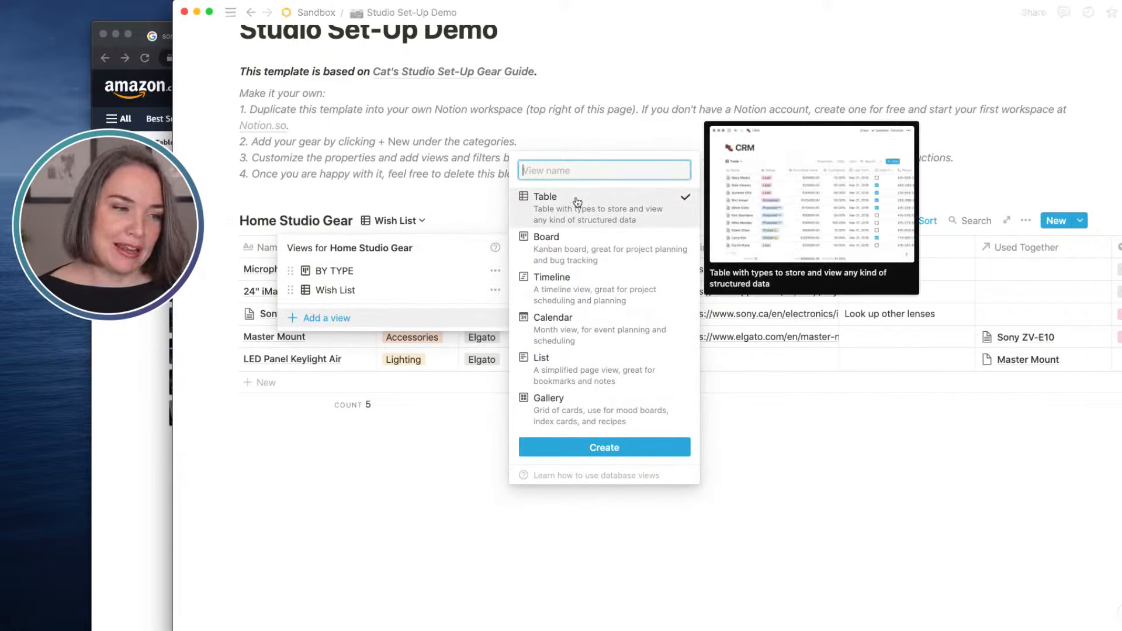
pyautogui.write('Next Investment')
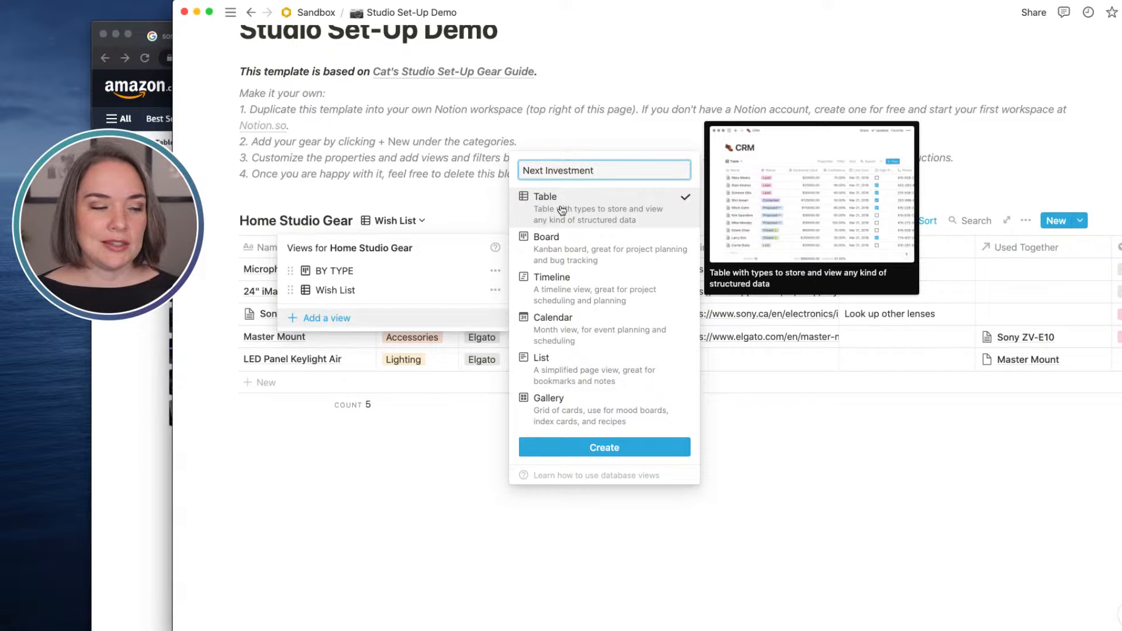
pyautogui.click(618, 447)
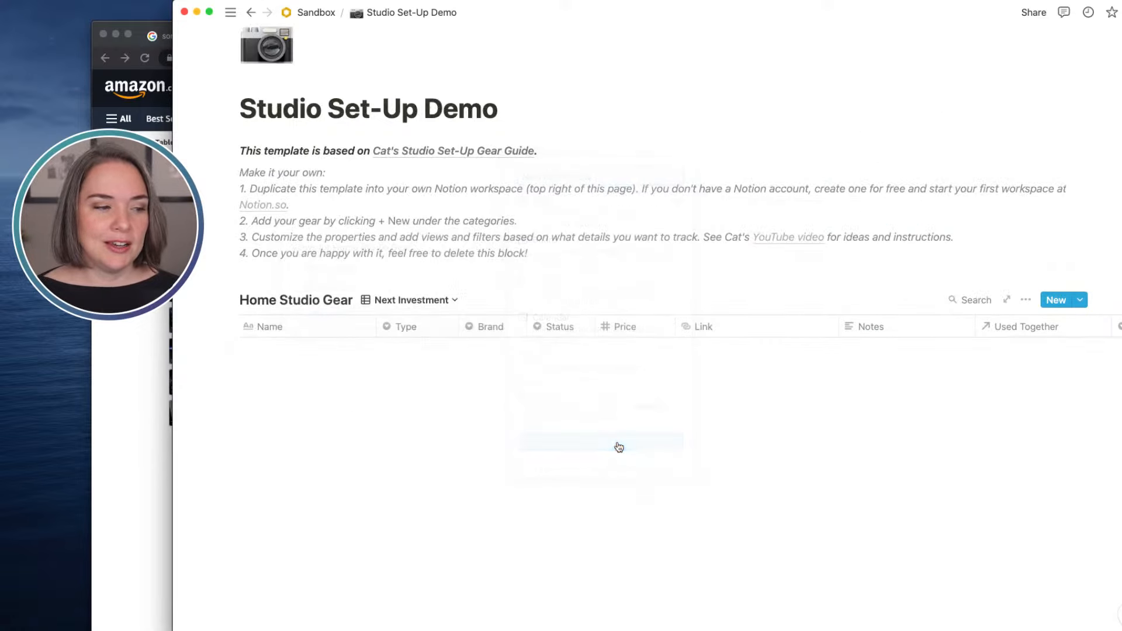
# Add a filter to the Next Investment view where Status is Wish List
pyautogui.click(1025, 222)
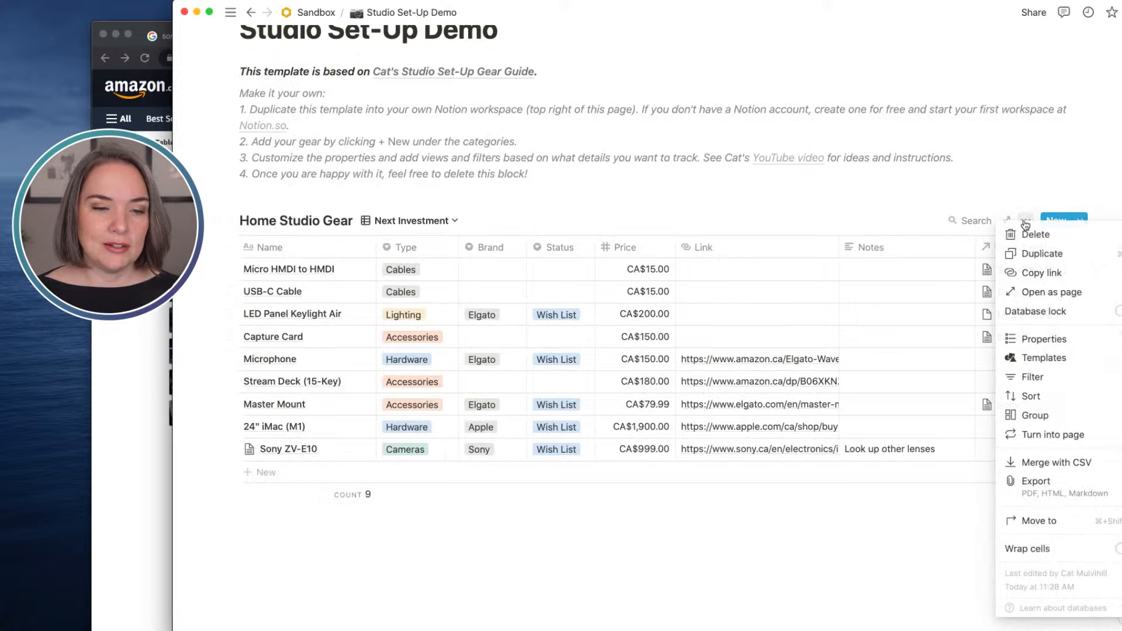
pyautogui.click(1036, 378)
pyautogui.click(797, 348)
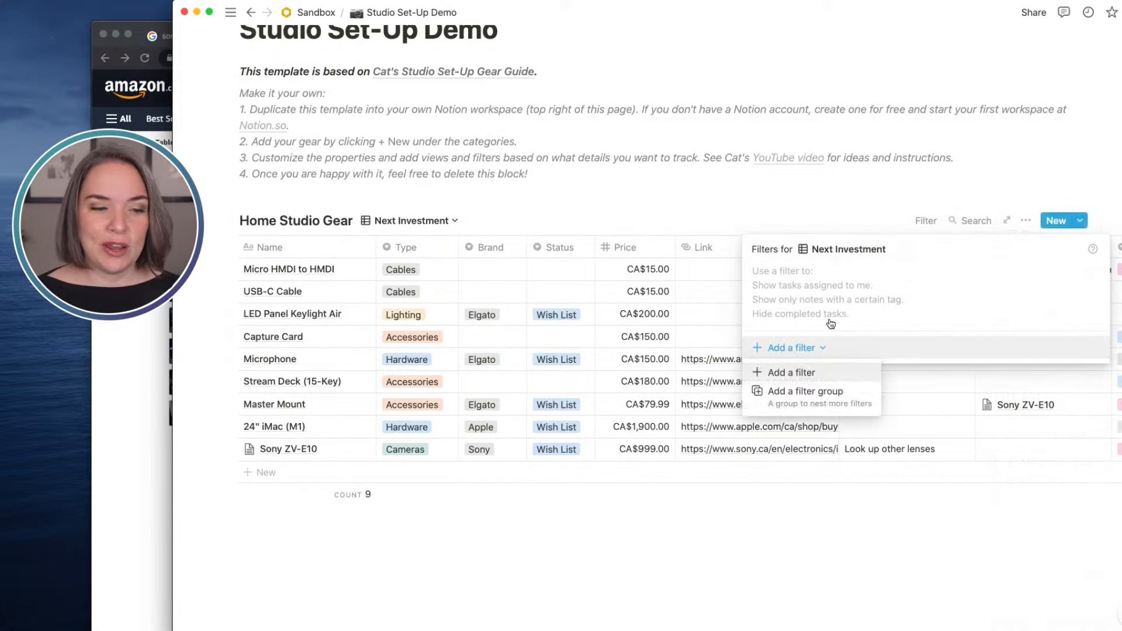
pyautogui.click(824, 372)
pyautogui.click(841, 282)
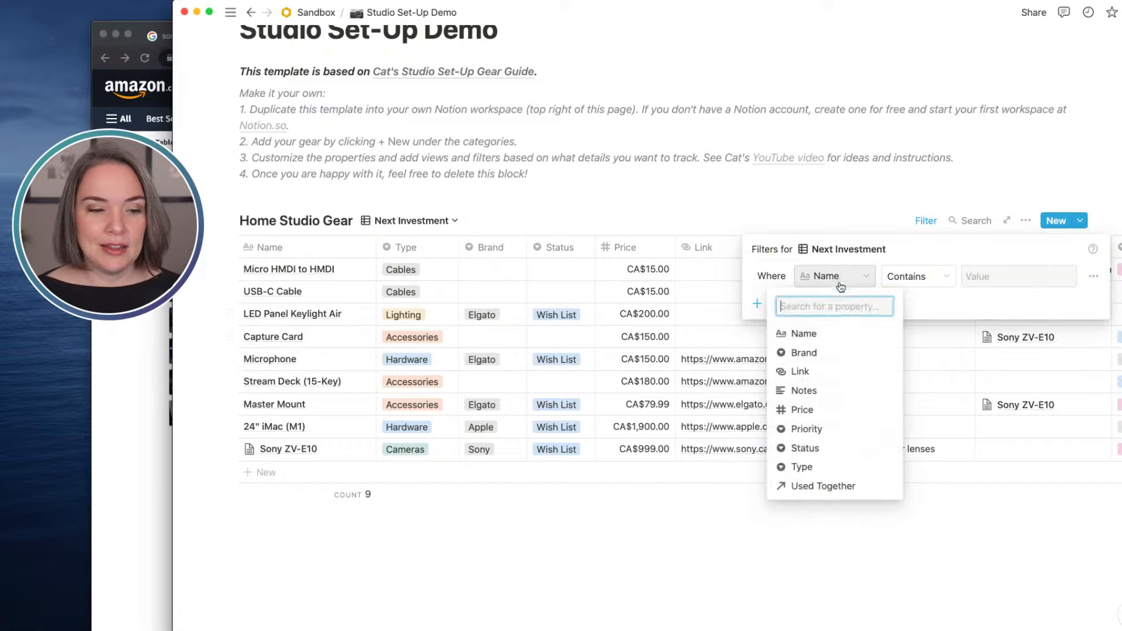
pyautogui.click(818, 448)
pyautogui.click(1019, 276)
pyautogui.click(1000, 351)
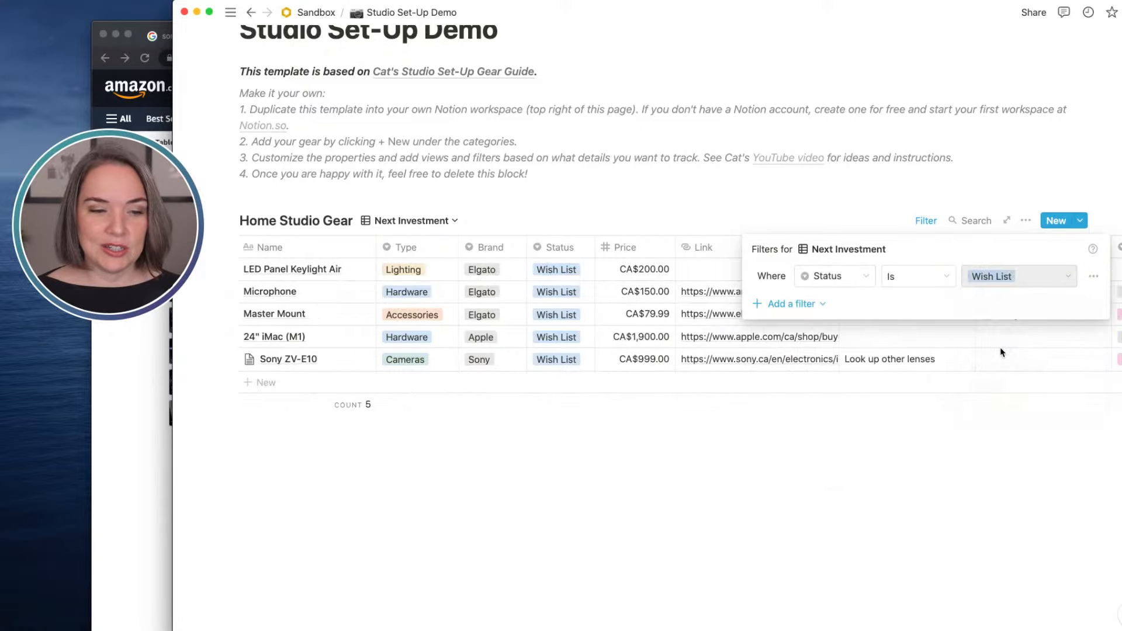
# Add a second filter where Priority is four stars, and add a Sum calculation beneath the Price column
pyautogui.click(799, 303)
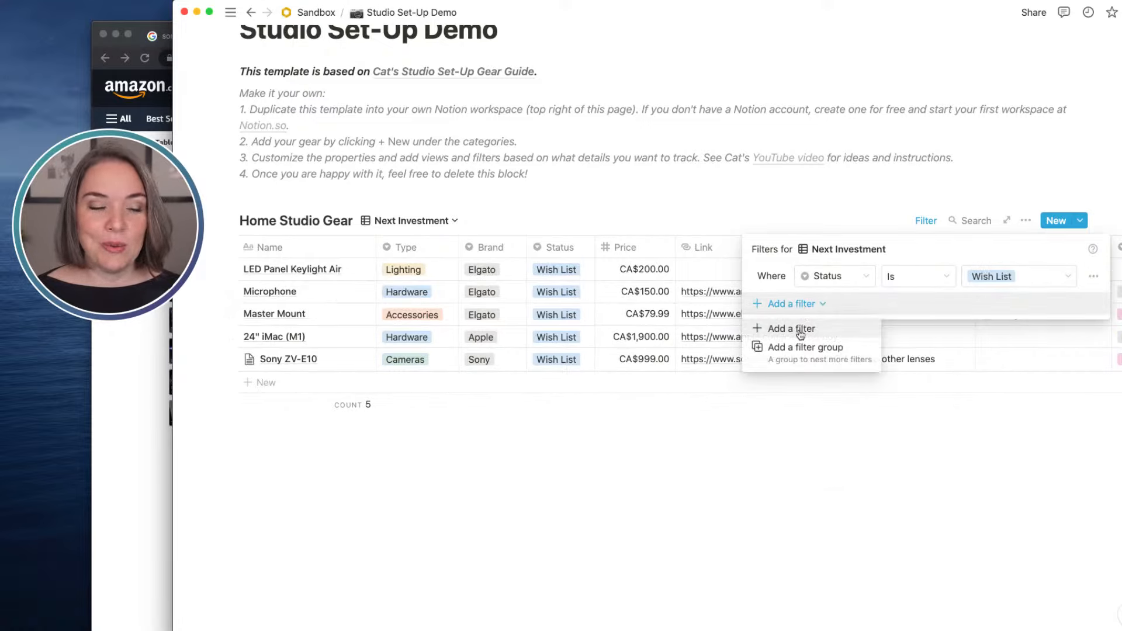
pyautogui.click(801, 328)
pyautogui.click(842, 305)
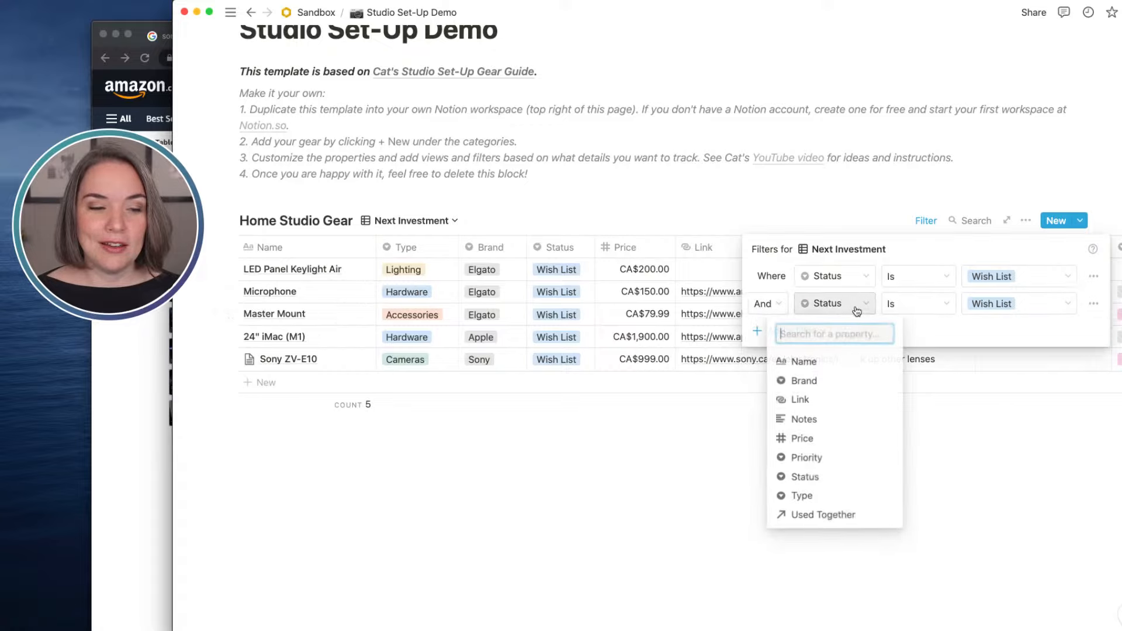
pyautogui.click(832, 456)
pyautogui.click(987, 304)
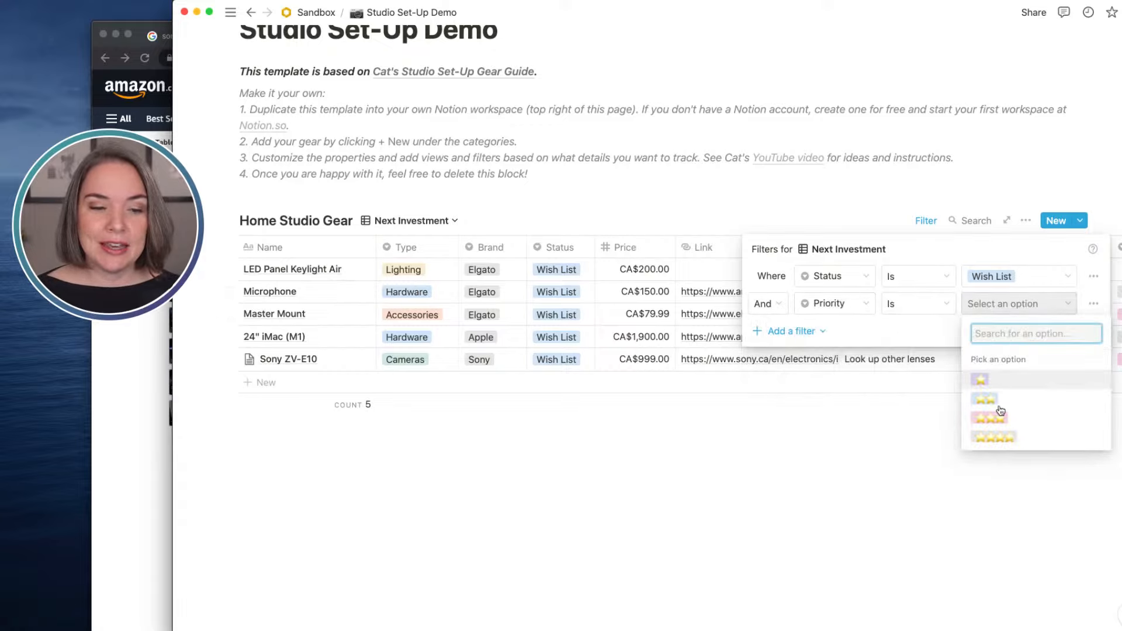
pyautogui.click(1001, 442)
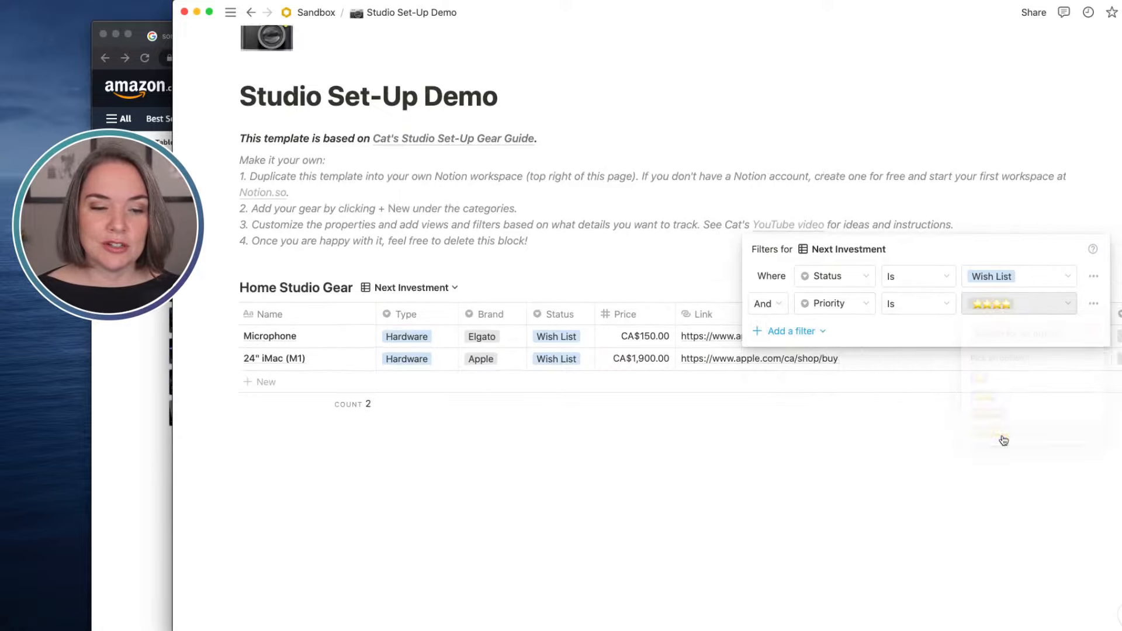
pyautogui.click(738, 478)
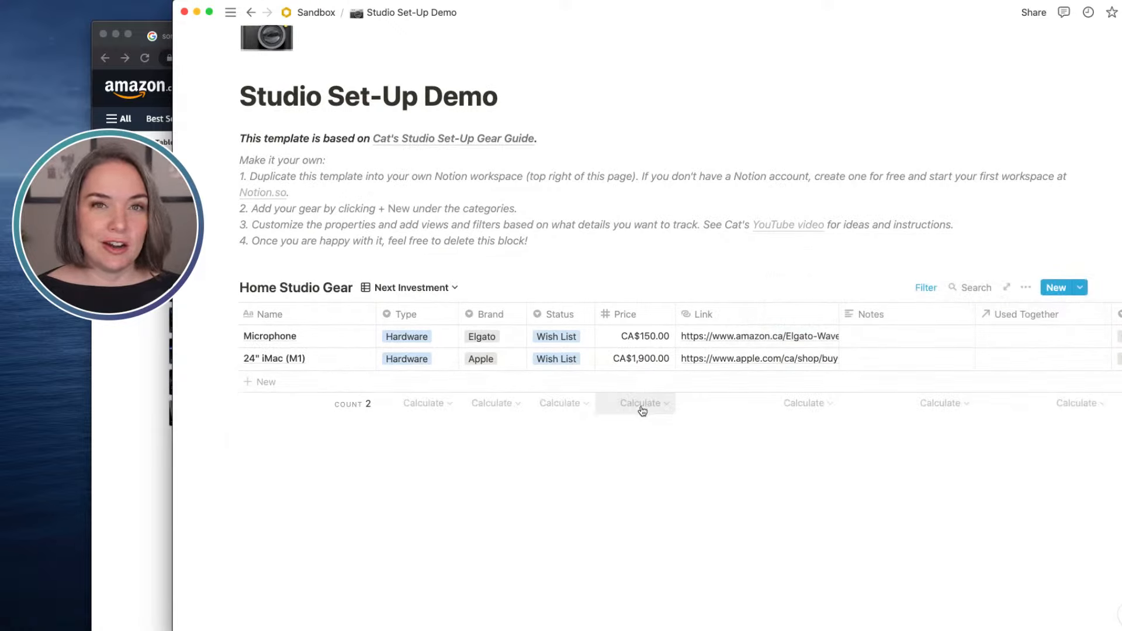
pyautogui.click(645, 408)
pyautogui.click(622, 292)
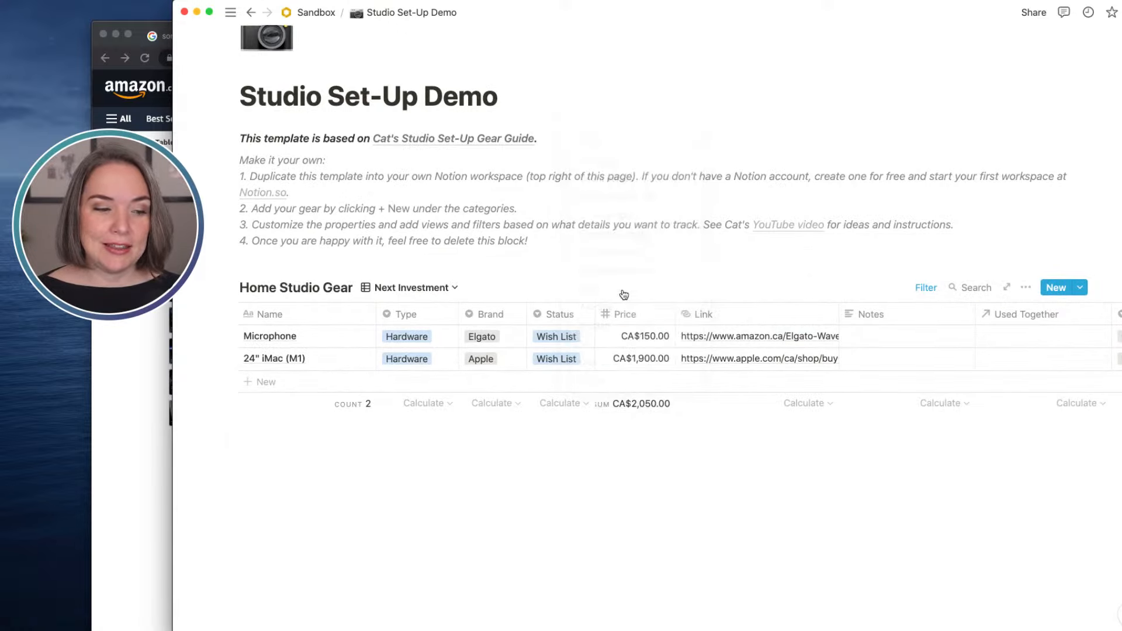
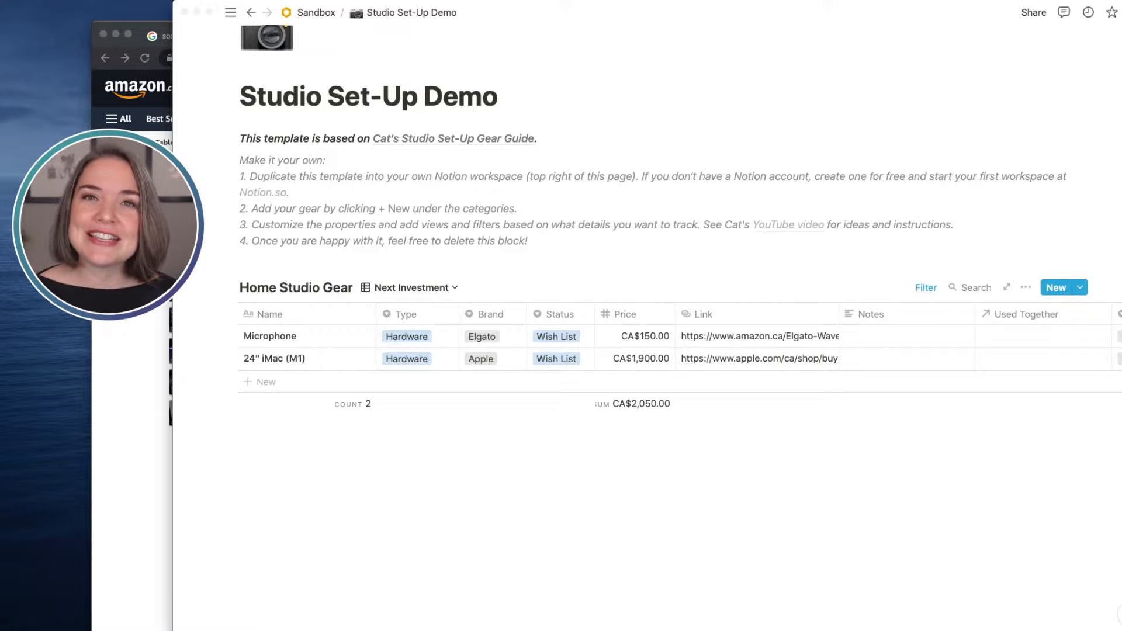
# Preview today's 10:45 AM version in the page history, and close the history without restoring it
pyautogui.click(1121, 12)
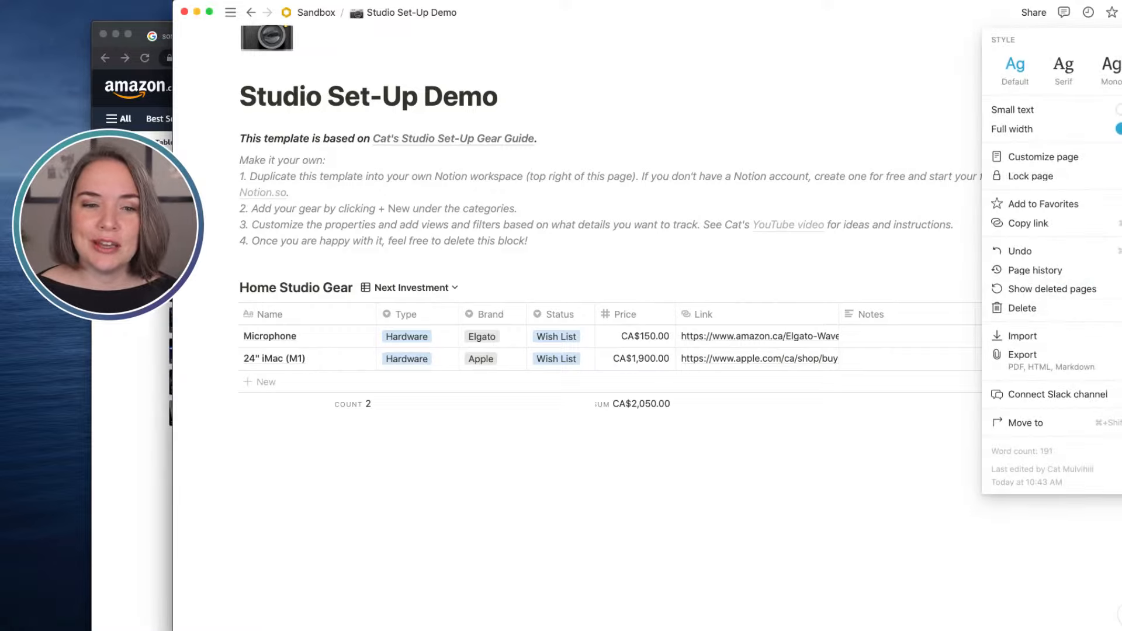
pyautogui.click(1064, 272)
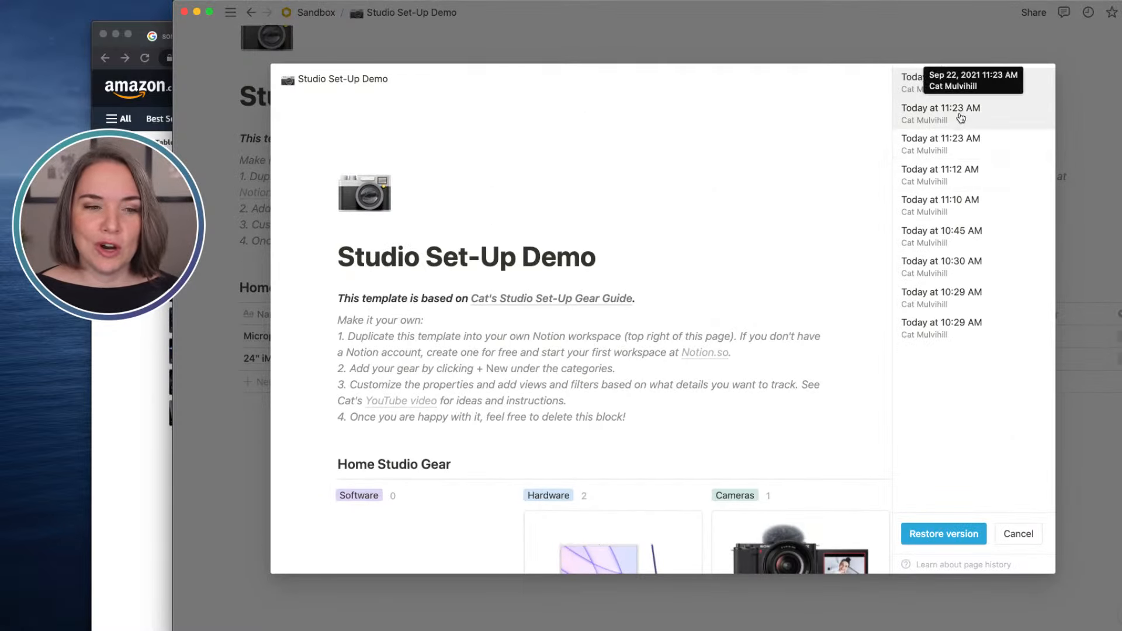
pyautogui.click(958, 246)
pyautogui.scroll(-3, 795, 280)
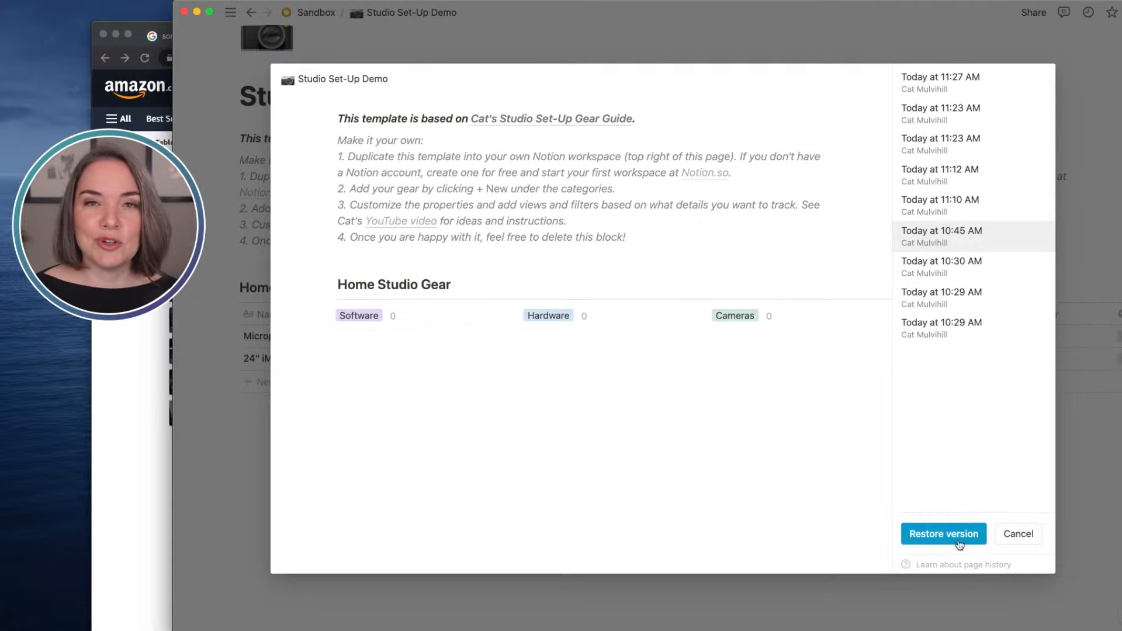
pyautogui.click(1097, 451)
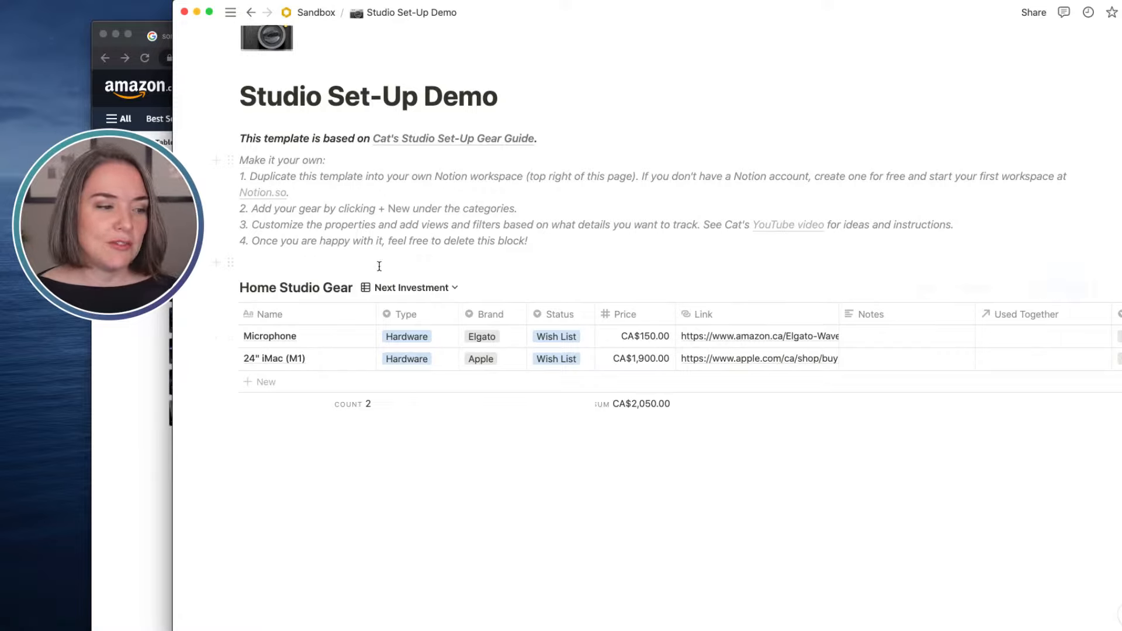
# Add an unnamed Gallery view to the Home Studio Gear database
pyautogui.click(409, 288)
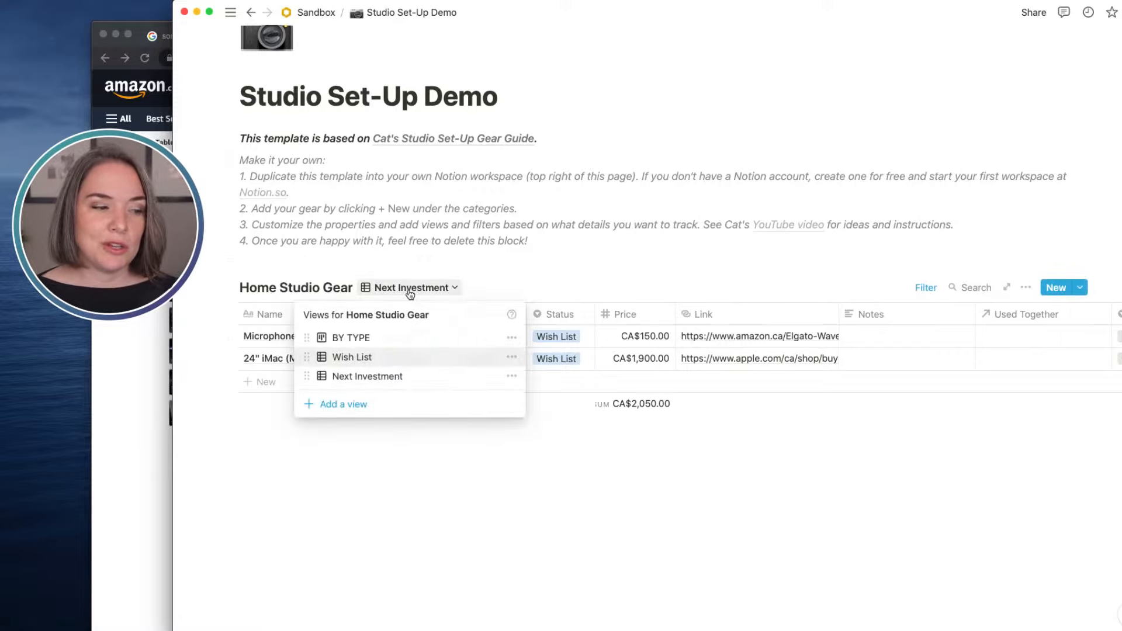
pyautogui.click(343, 404)
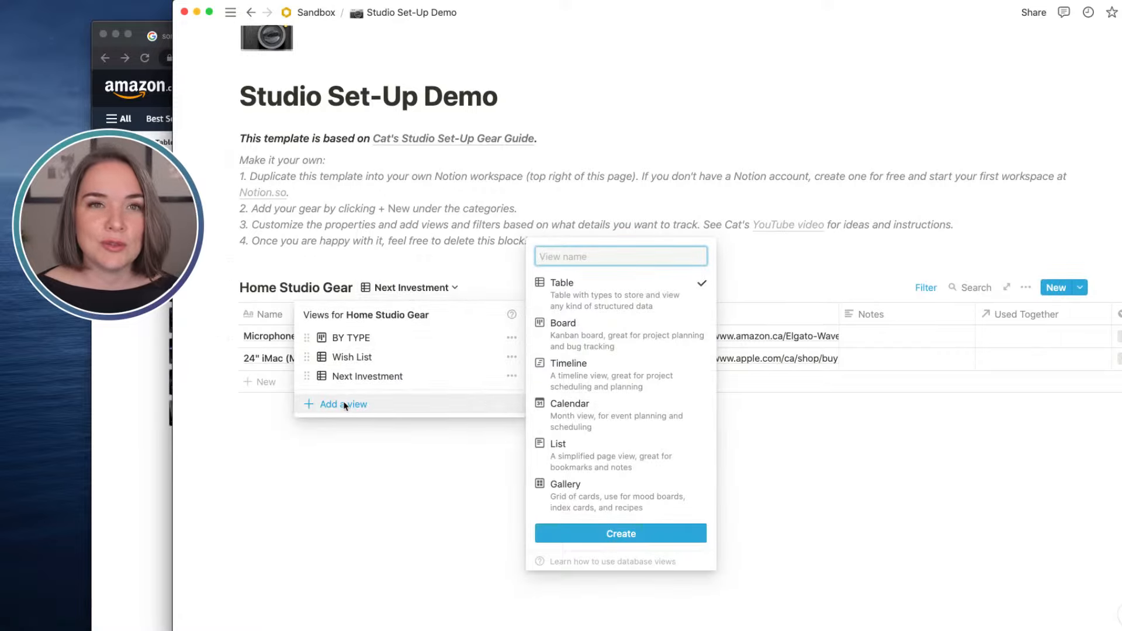
pyautogui.click(596, 504)
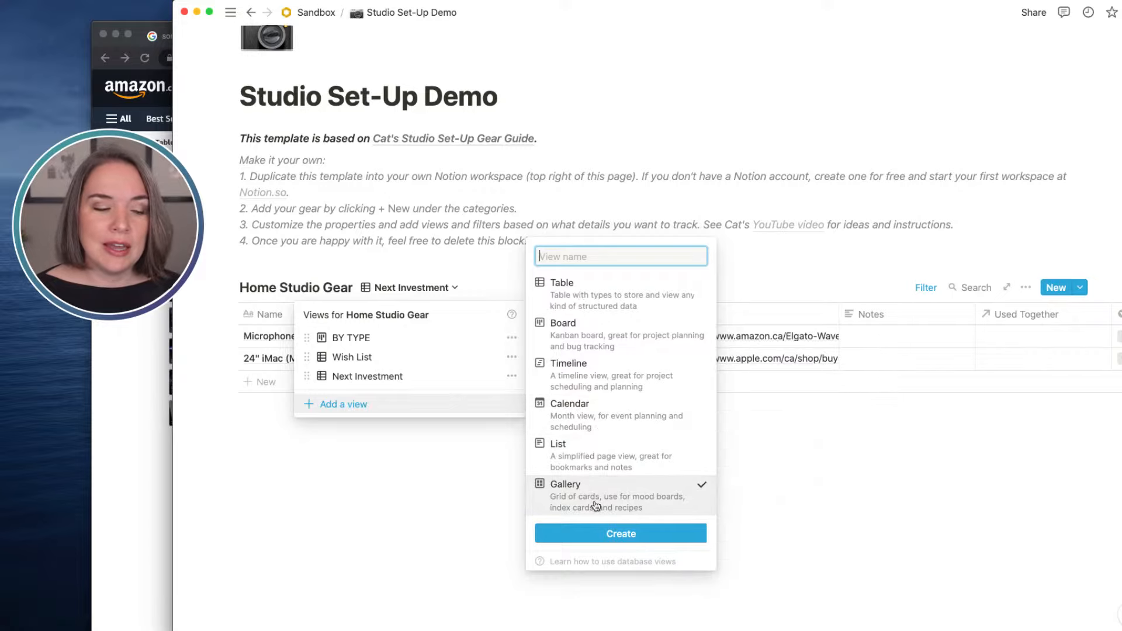
pyautogui.click(633, 534)
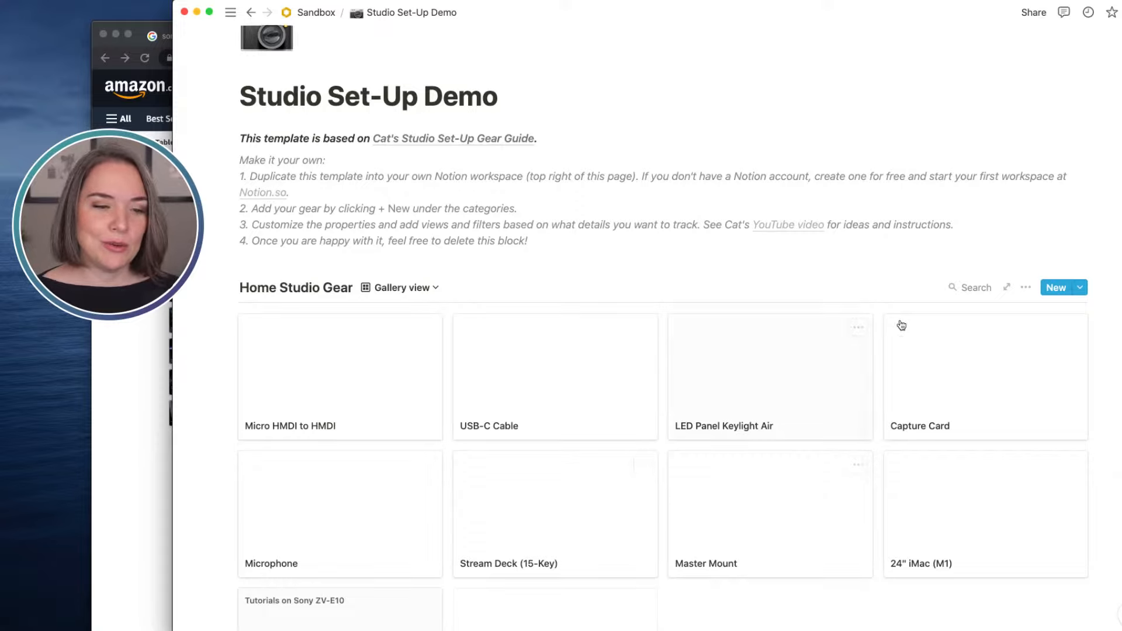
# Set the gallery view's card preview to Page cover and look over the gear cards
pyautogui.click(1024, 289)
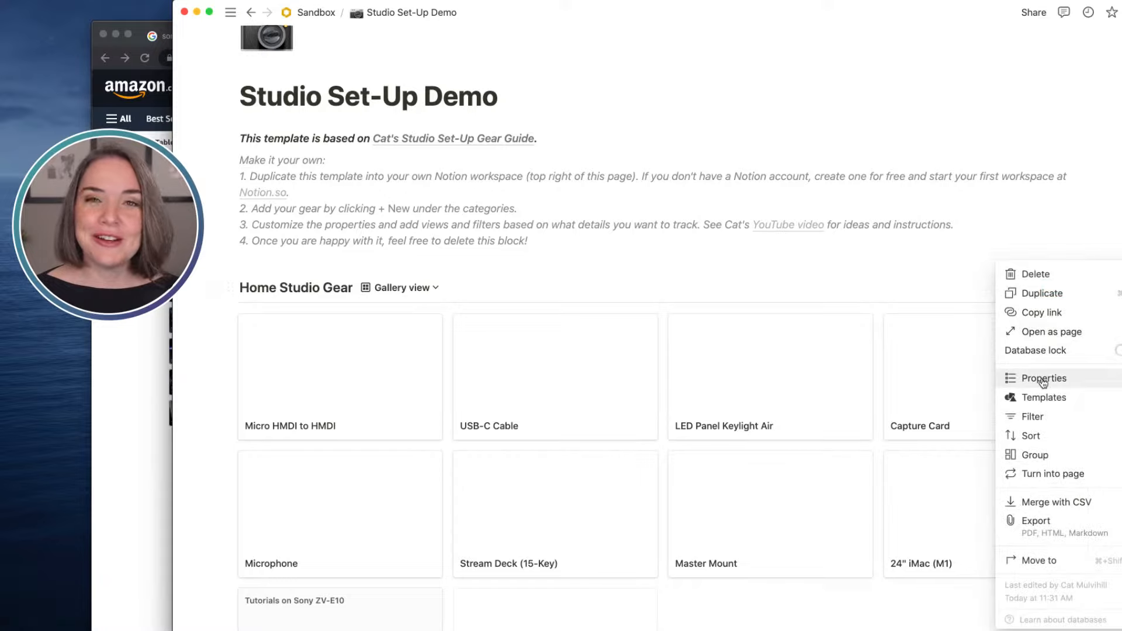
pyautogui.click(1043, 380)
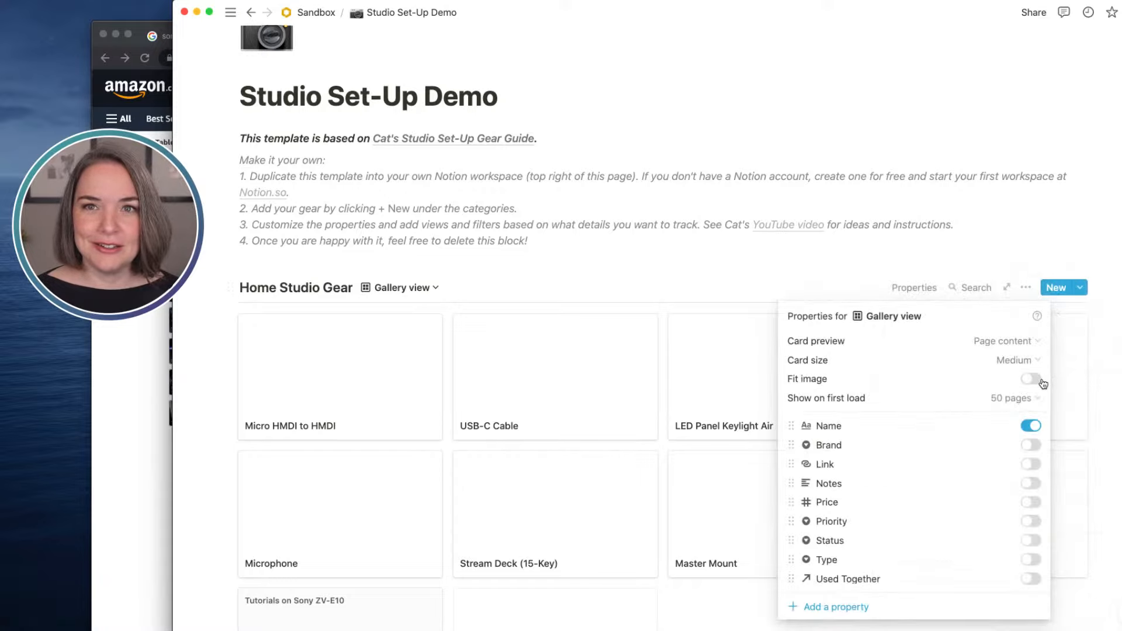
pyautogui.click(1020, 341)
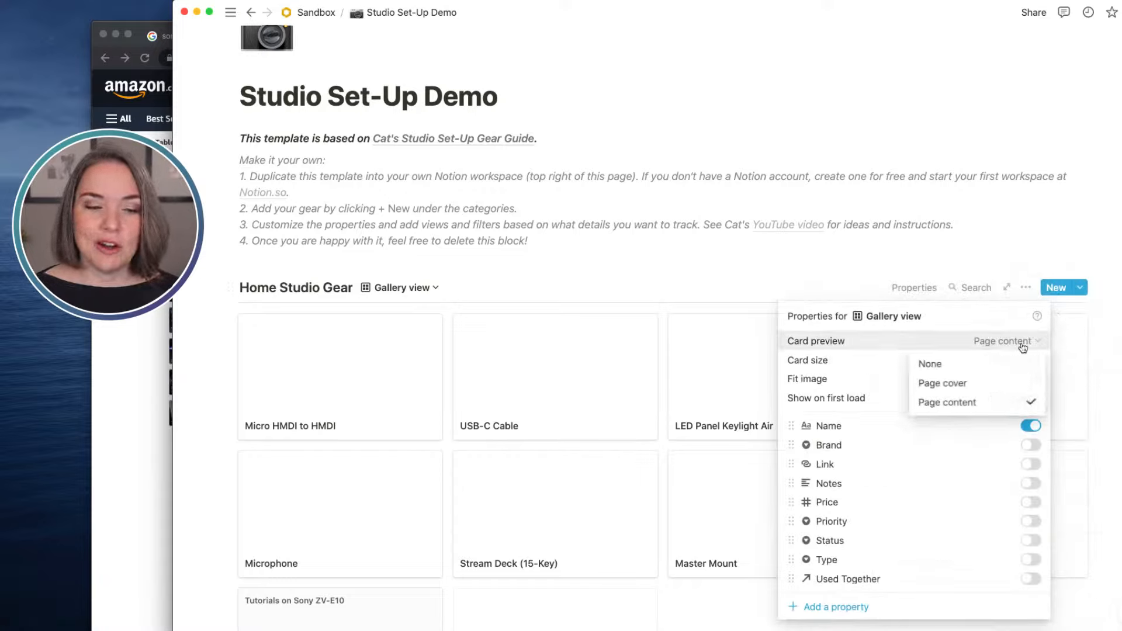
pyautogui.click(1007, 392)
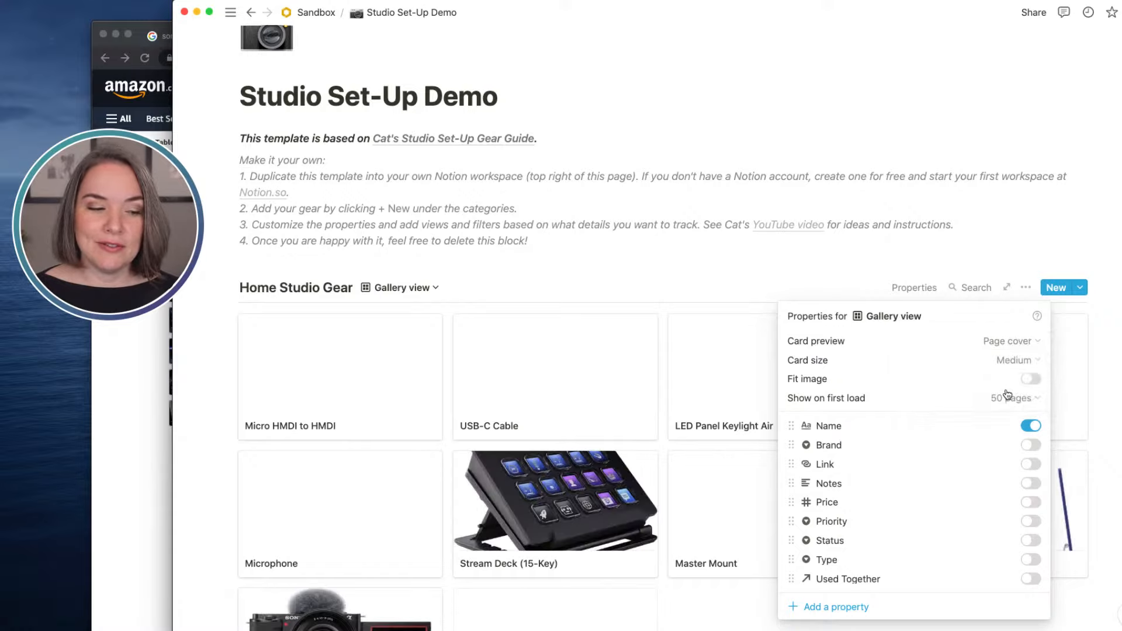
pyautogui.click(776, 389)
pyautogui.scroll(-3, 846, 430)
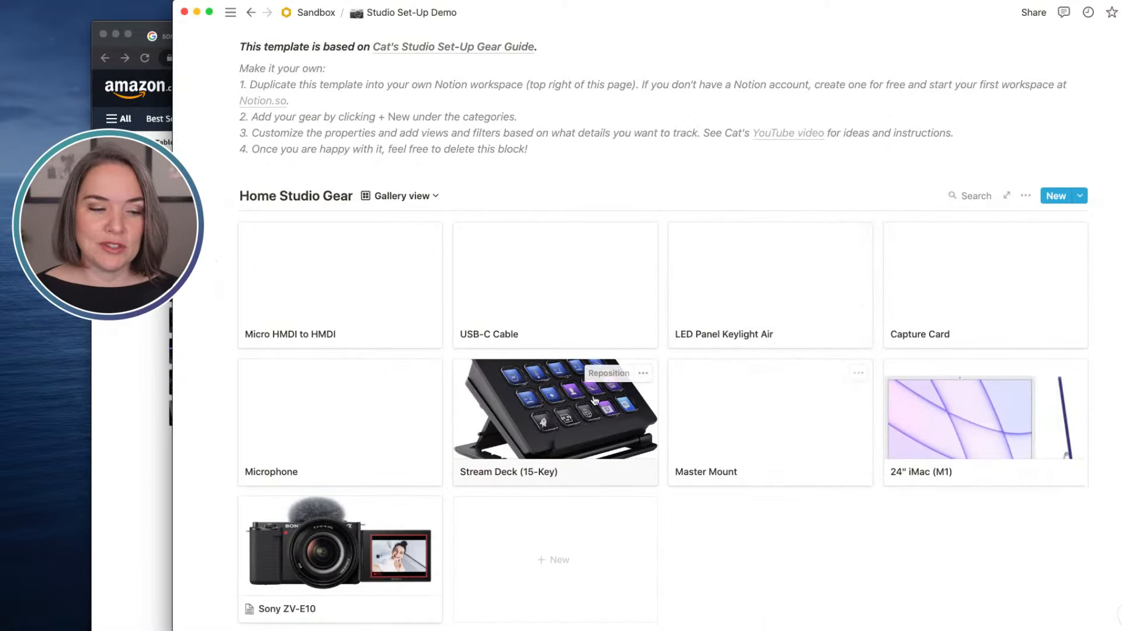
# Set the gallery view's card preview to None
pyautogui.scroll(1, 959, 353)
pyautogui.click(1025, 212)
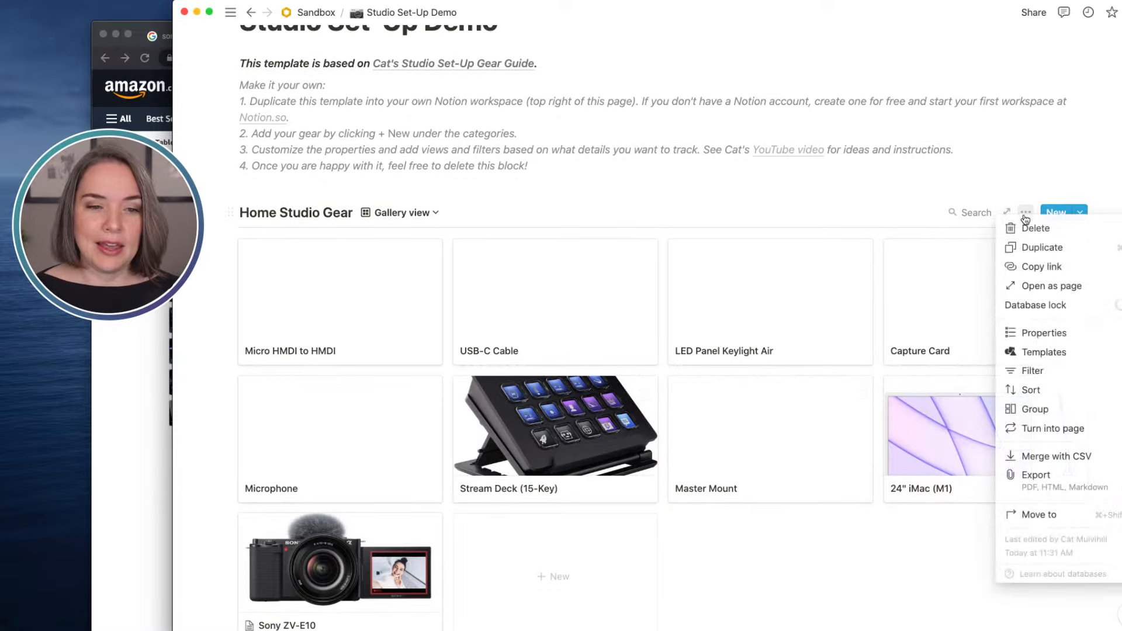
pyautogui.click(1029, 333)
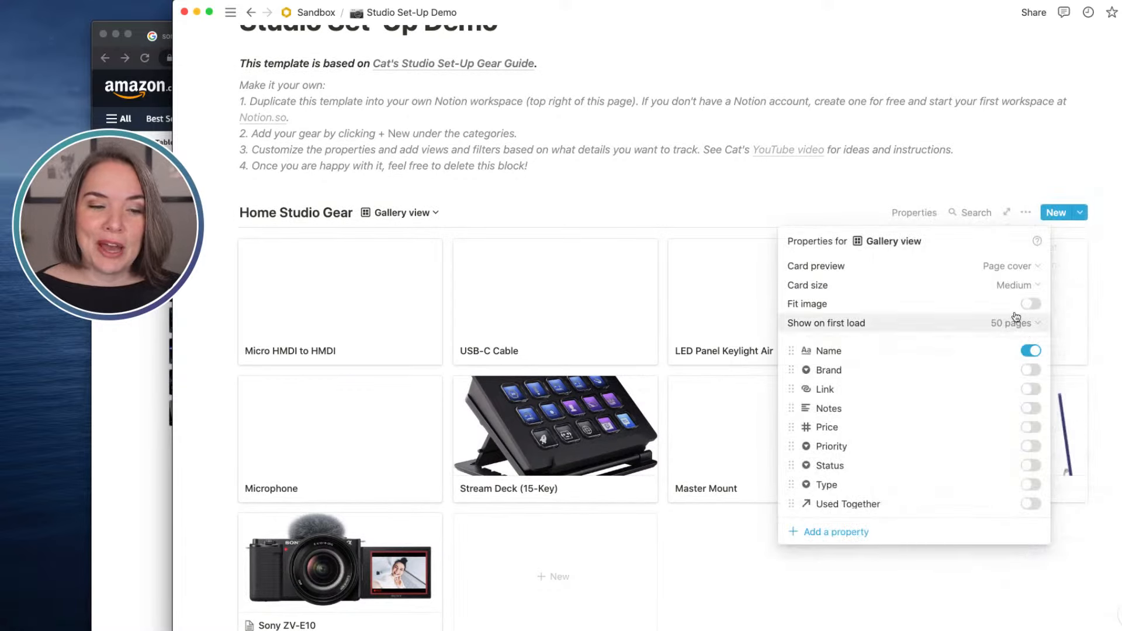
pyautogui.click(1019, 264)
pyautogui.click(978, 290)
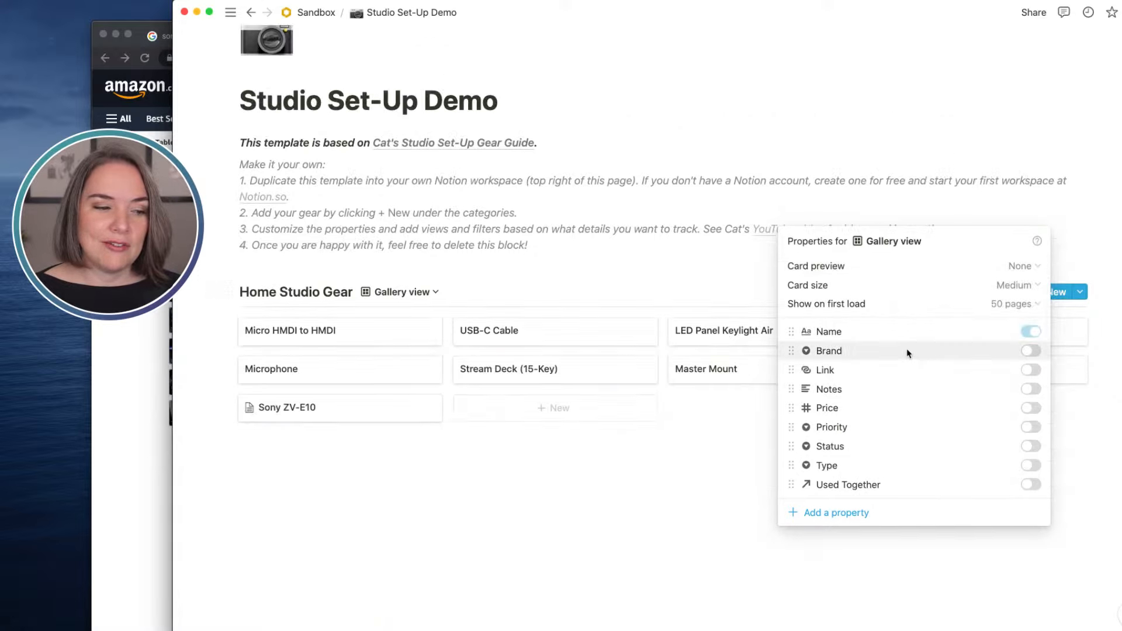
# Show the Brand, Priority, Status and Type properties on the gallery cards
pyautogui.click(1032, 351)
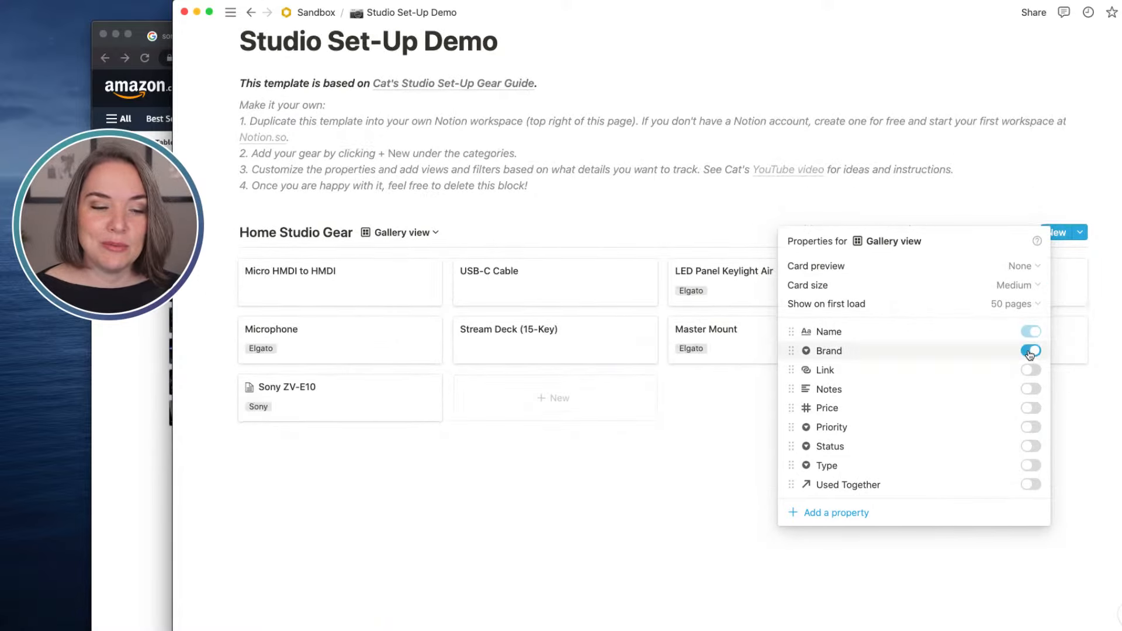
pyautogui.click(1030, 428)
pyautogui.click(1030, 447)
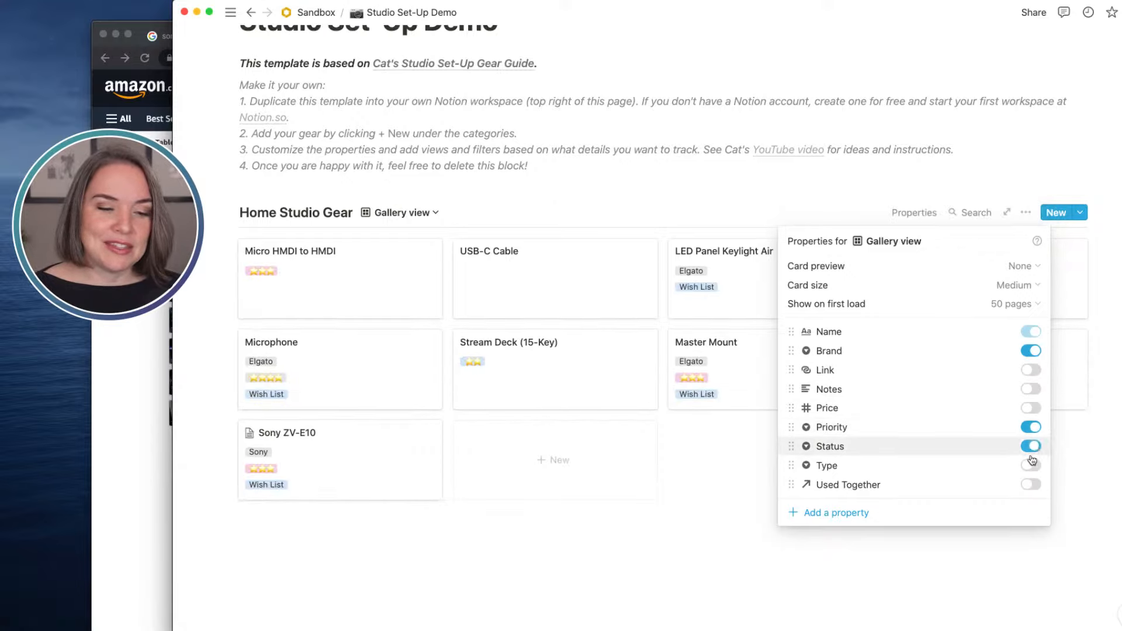
pyautogui.click(1031, 466)
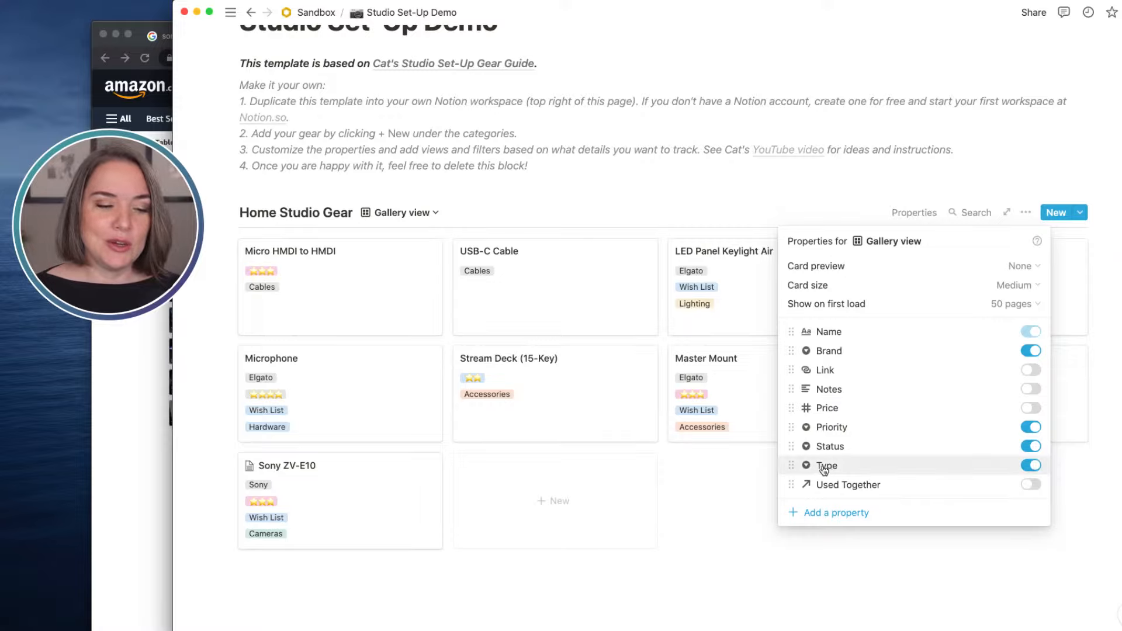
# Place the Type property directly below Brand in the gallery view, and hide Priority from the cards
pyautogui.moveTo(790, 466); pyautogui.dragTo(792, 375)
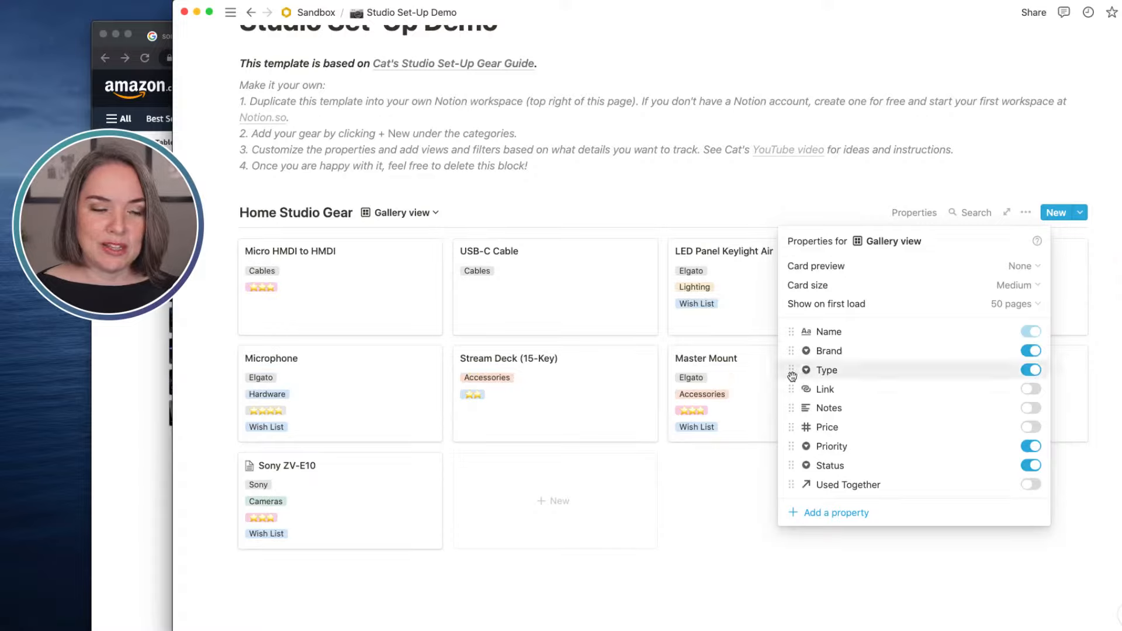
pyautogui.click(1031, 447)
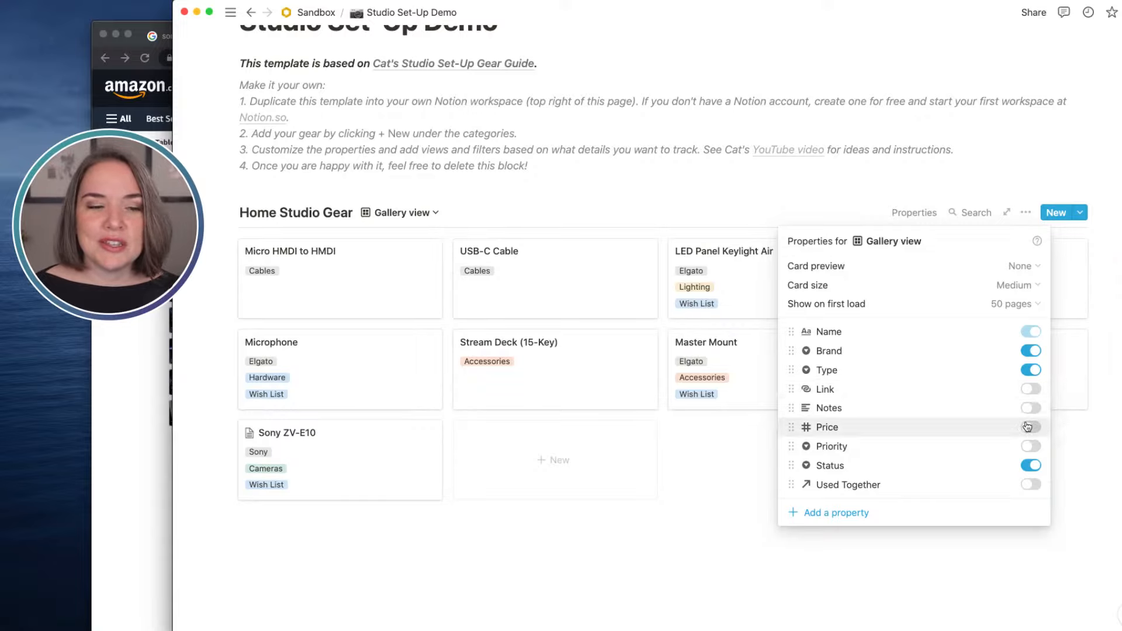
pyautogui.click(1093, 480)
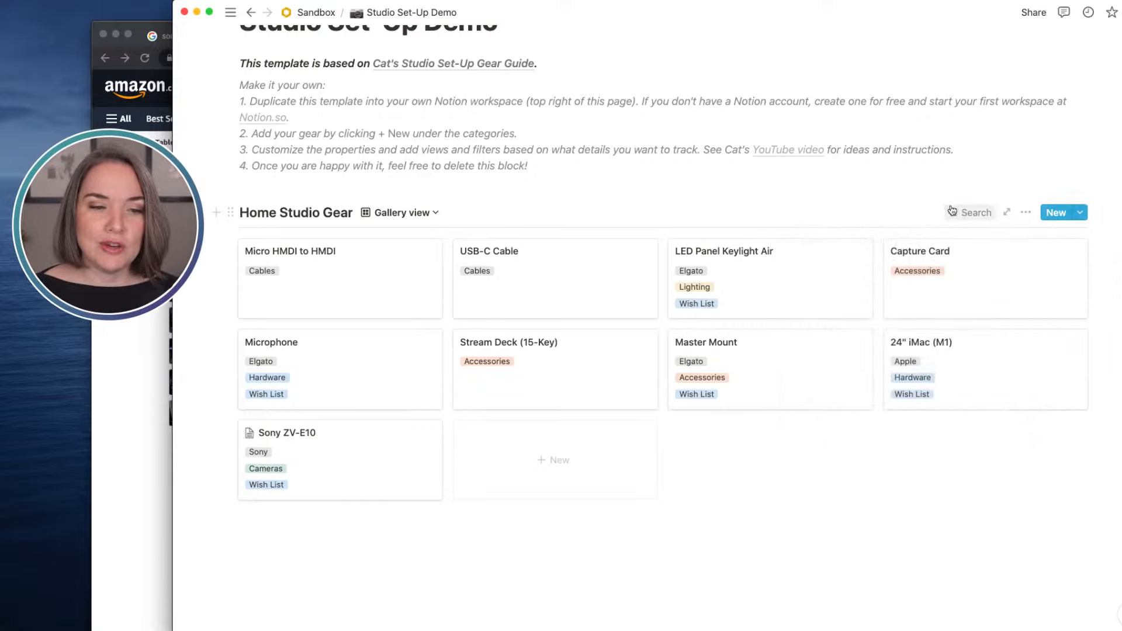
# Sort the gallery view by Type in ascending order
pyautogui.click(1024, 214)
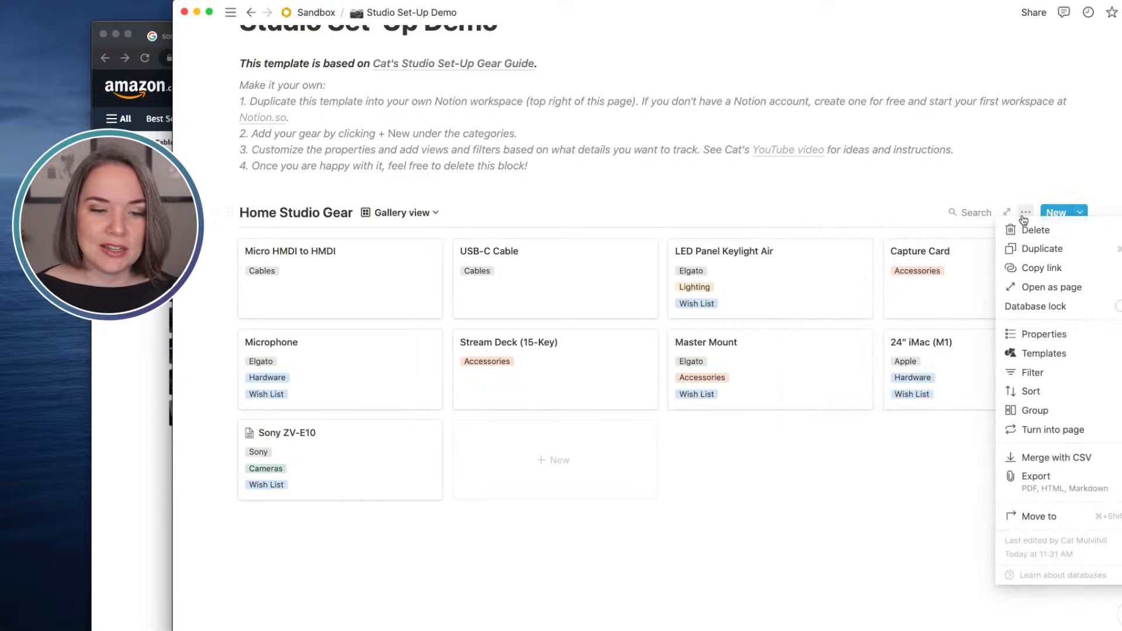
pyautogui.click(1033, 391)
pyautogui.click(855, 341)
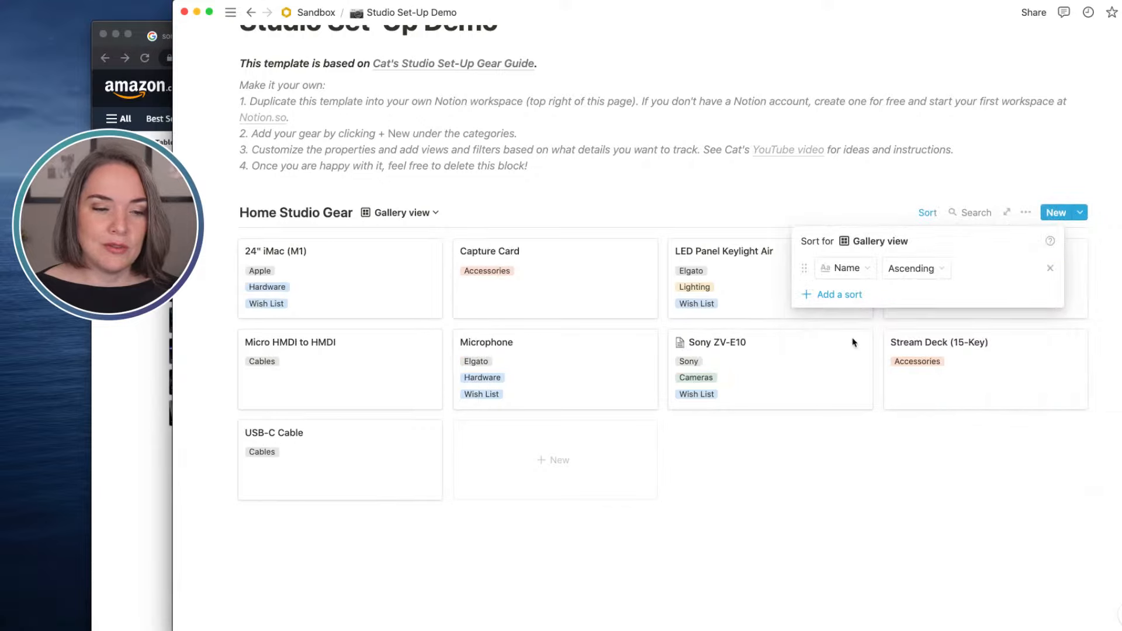
pyautogui.click(864, 271)
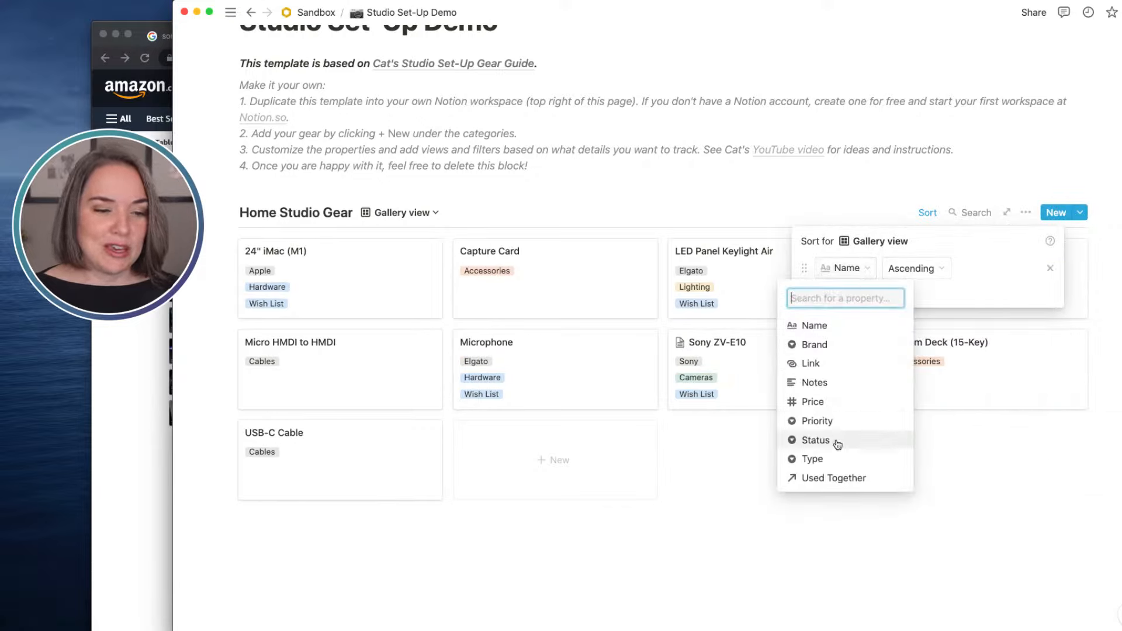
pyautogui.click(839, 459)
pyautogui.click(938, 540)
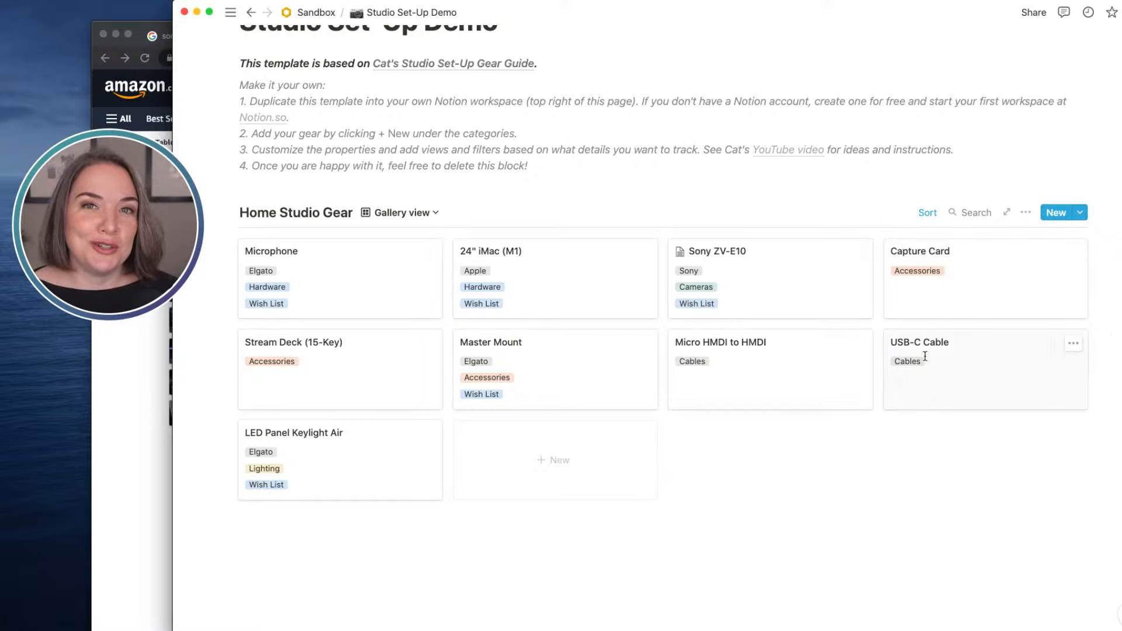
# On the 24" iMac (M1) page, add a Checkbox property named Dream Studio, tick it, and close the page
pyautogui.click(357, 263)
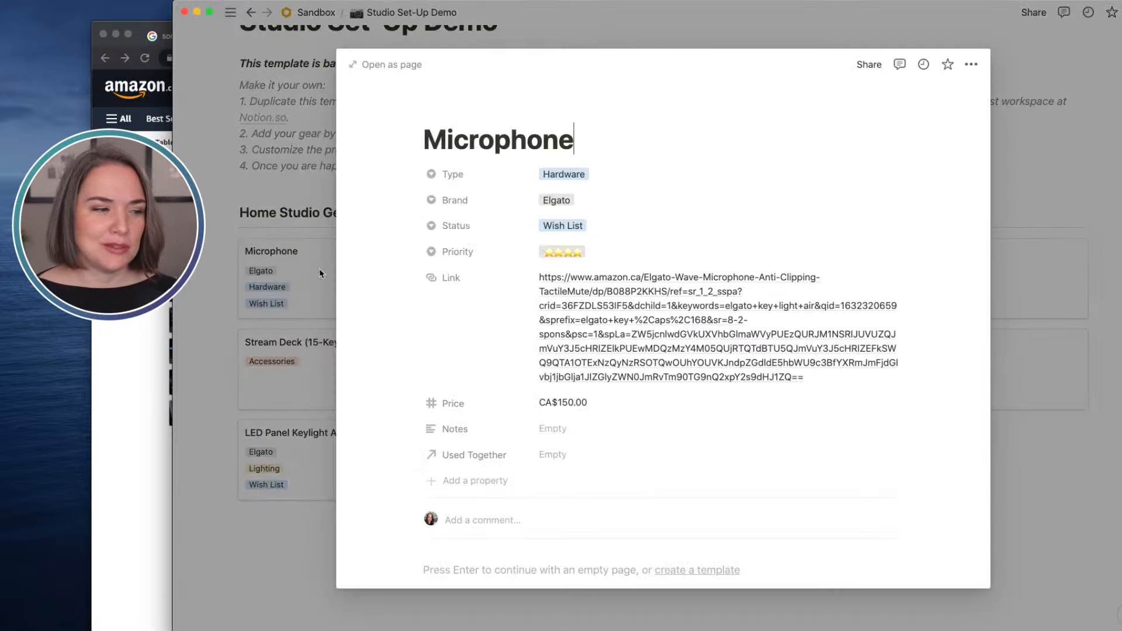
pyautogui.click(301, 391)
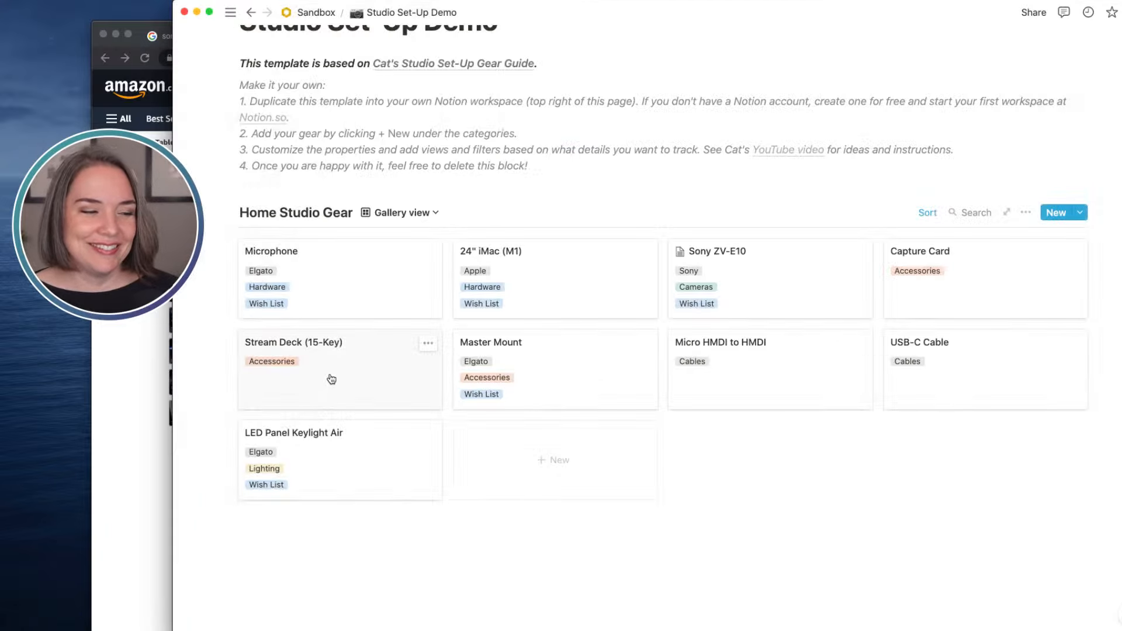
pyautogui.click(514, 318)
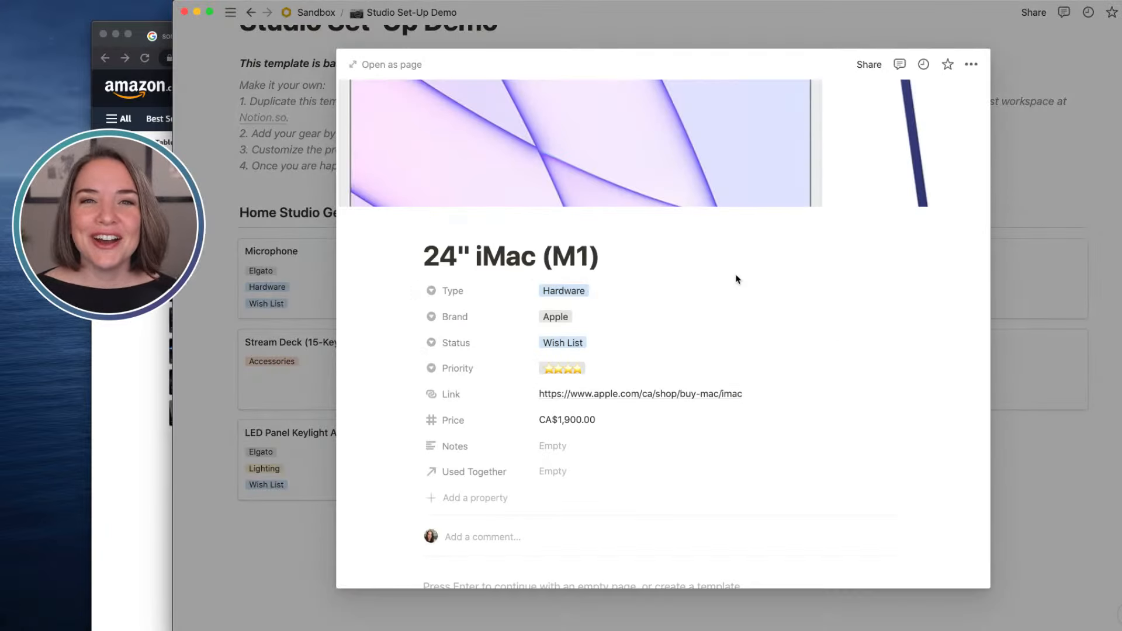
pyautogui.scroll(-4, 737, 279)
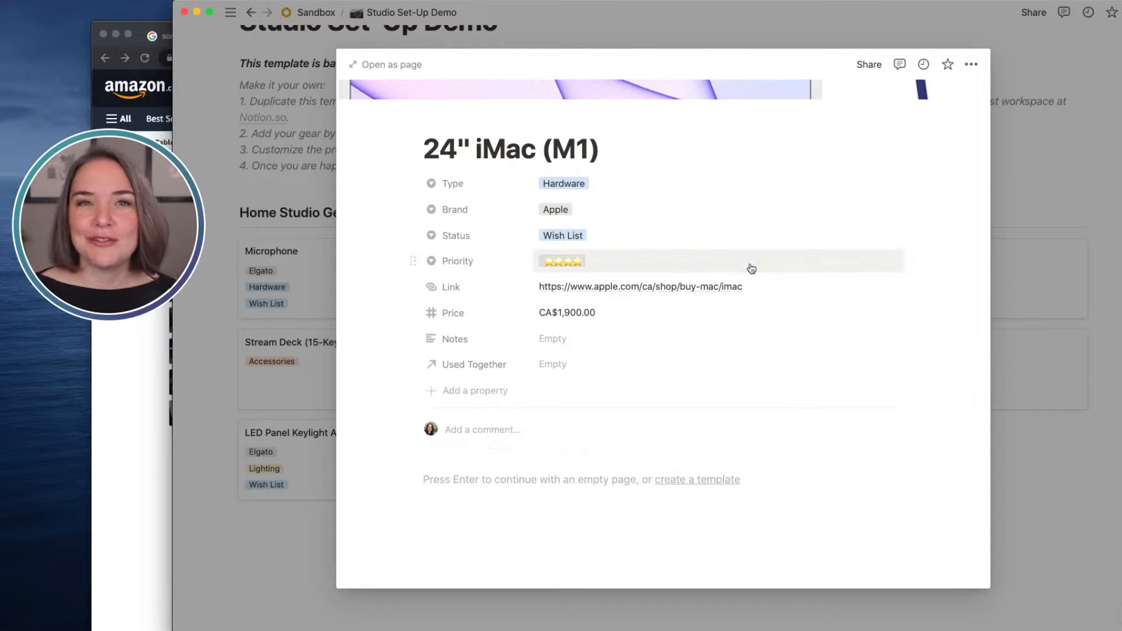
pyautogui.click(482, 390)
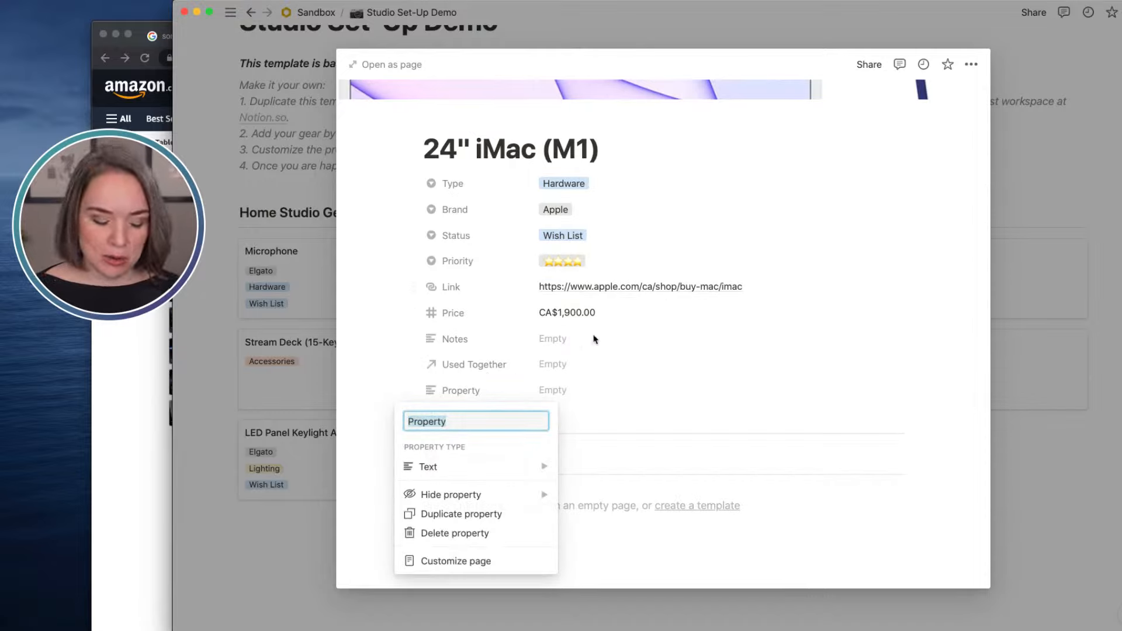
pyautogui.write('Dream Studio')
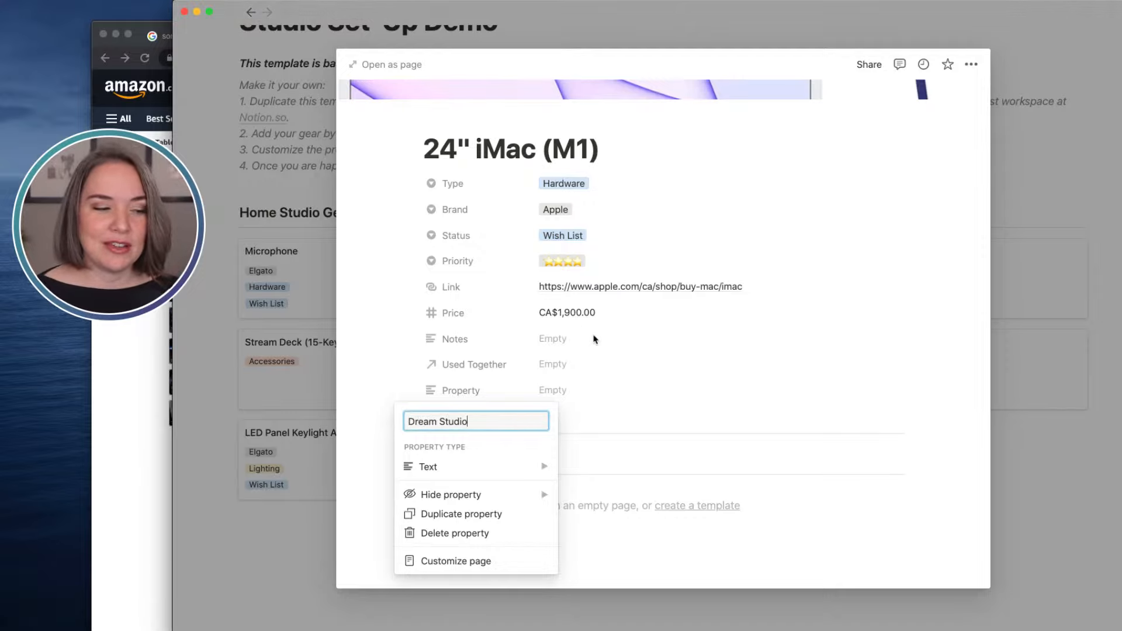
pyautogui.moveTo(530, 468)
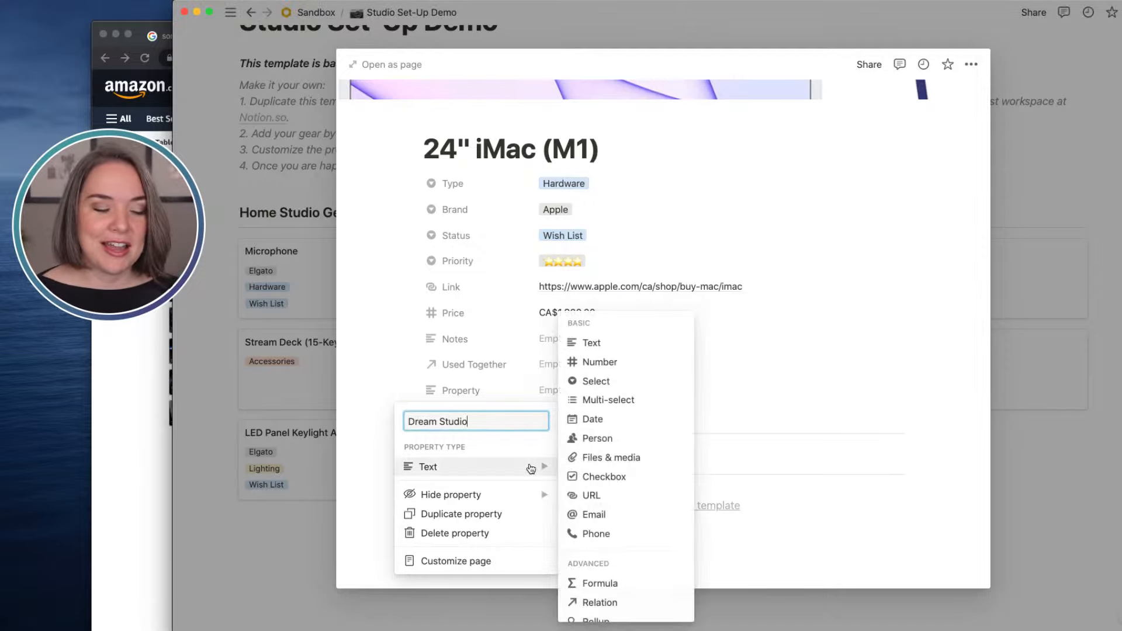
pyautogui.click(603, 478)
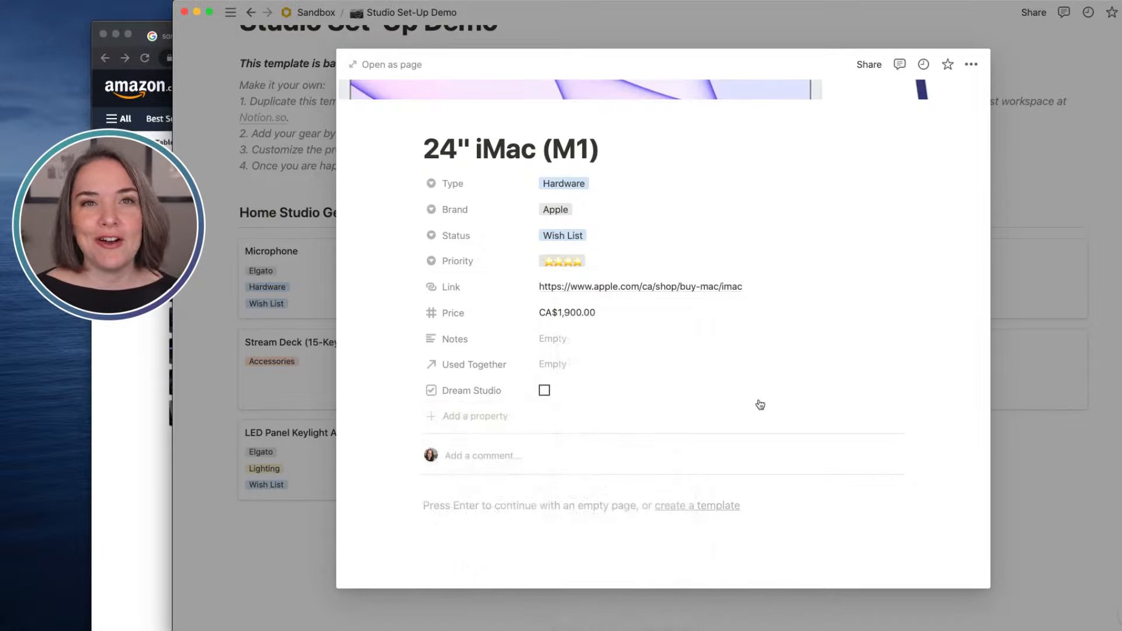
pyautogui.click(544, 391)
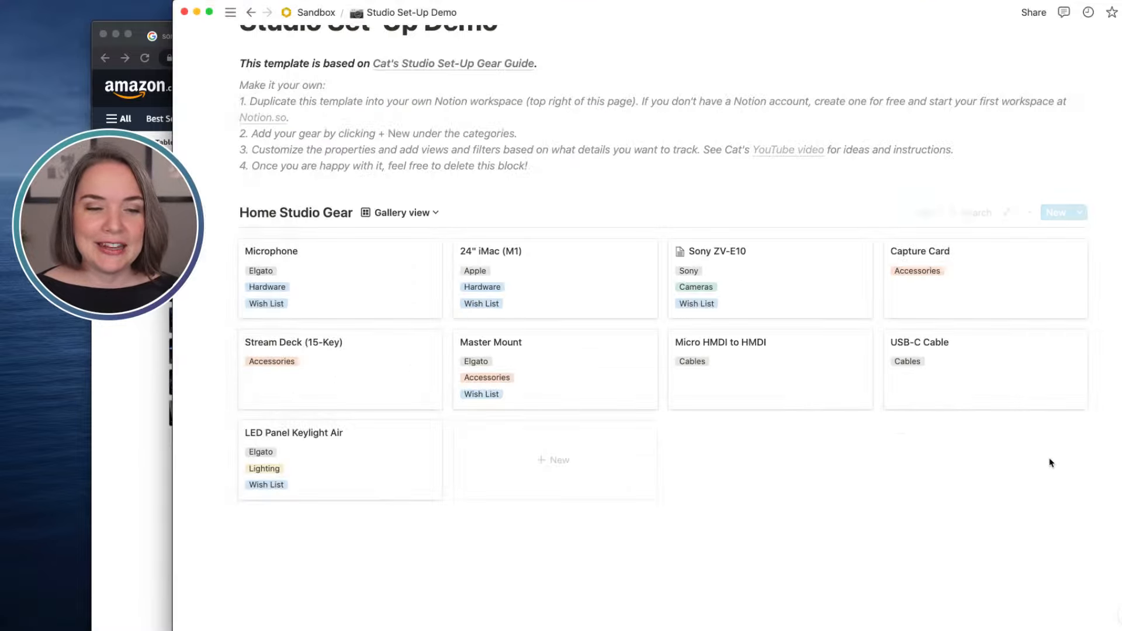
pyautogui.click(1070, 476)
# Show the Dream Studio property on the gallery cards
pyautogui.click(1026, 215)
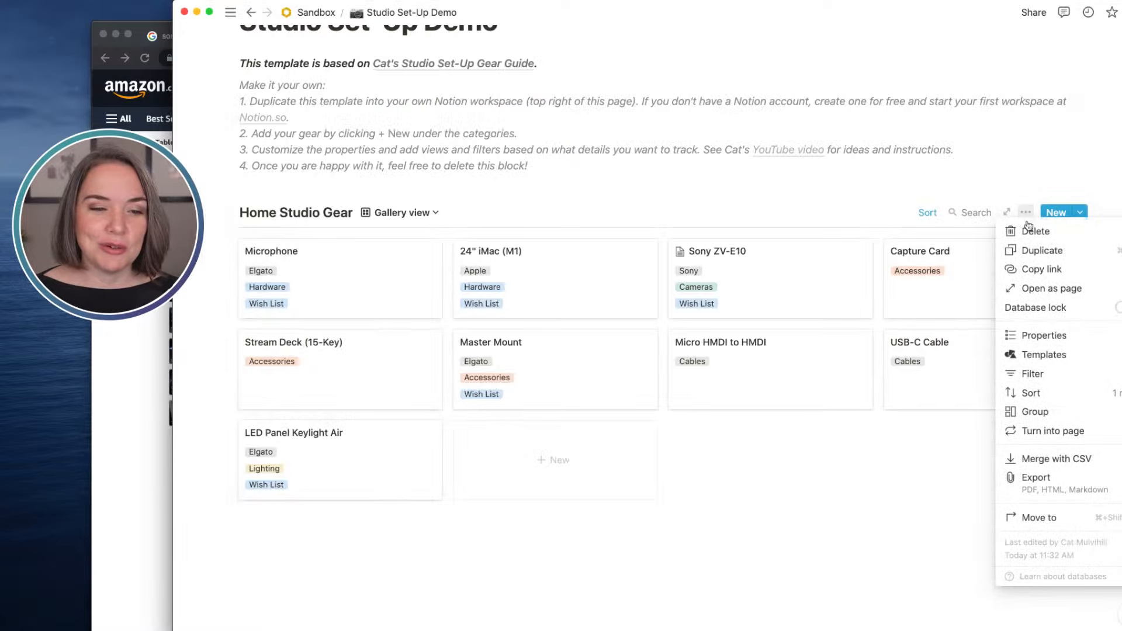
pyautogui.click(1035, 337)
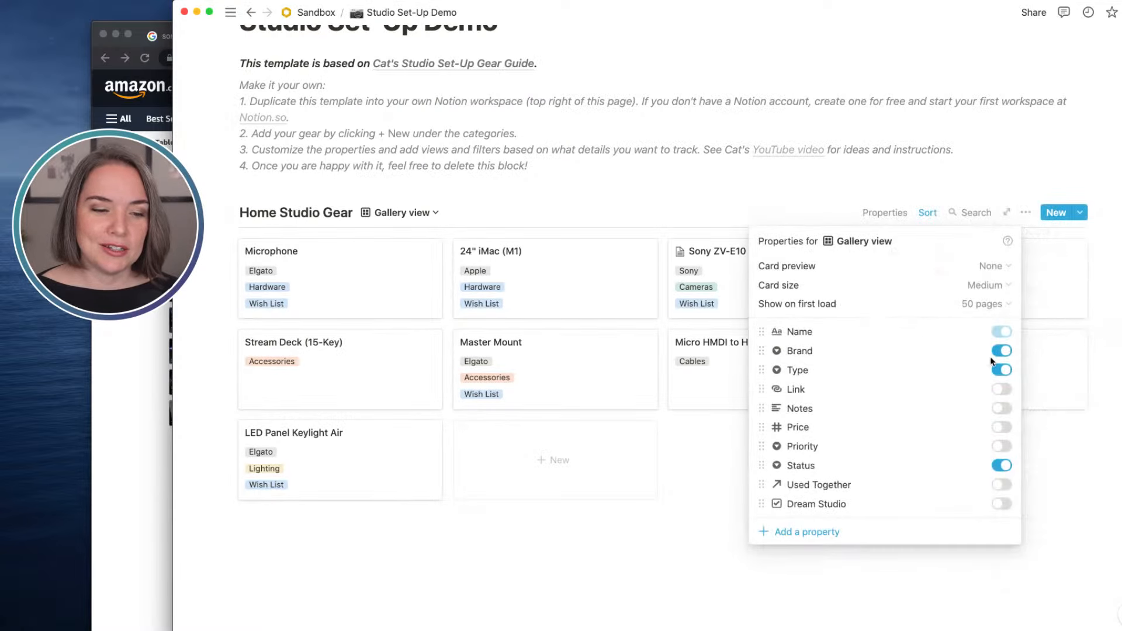
pyautogui.click(1002, 503)
pyautogui.click(1077, 506)
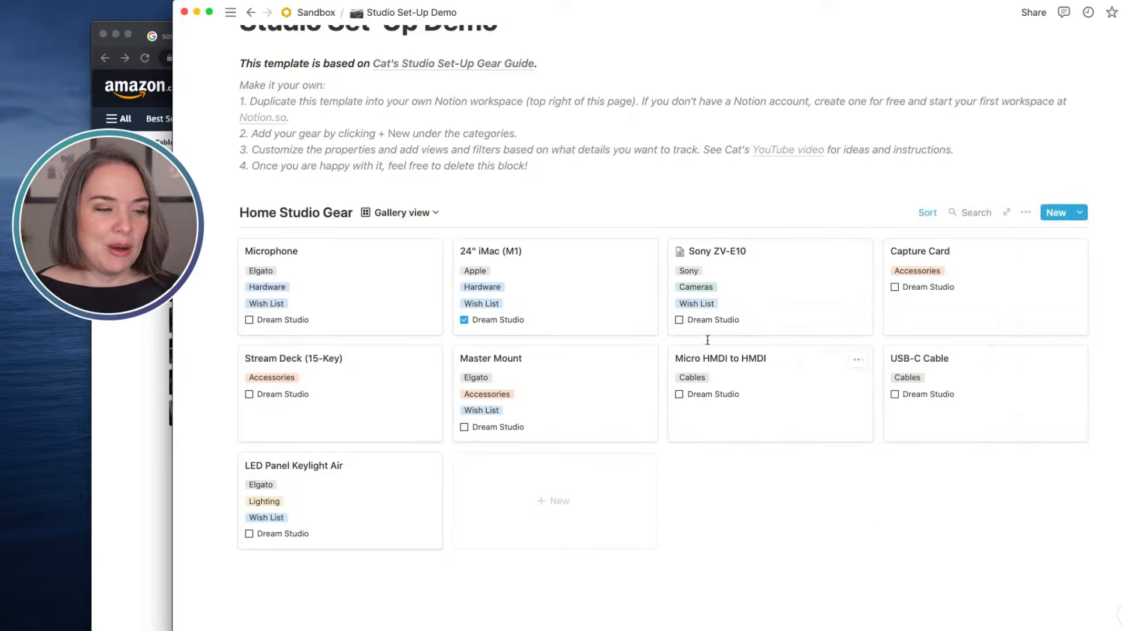
# Tick Dream Studio on the Sony ZV-E10, Microphone, Stream Deck (15-Key), LED Panel Keylight Air and Master Mount cards
pyautogui.click(679, 320)
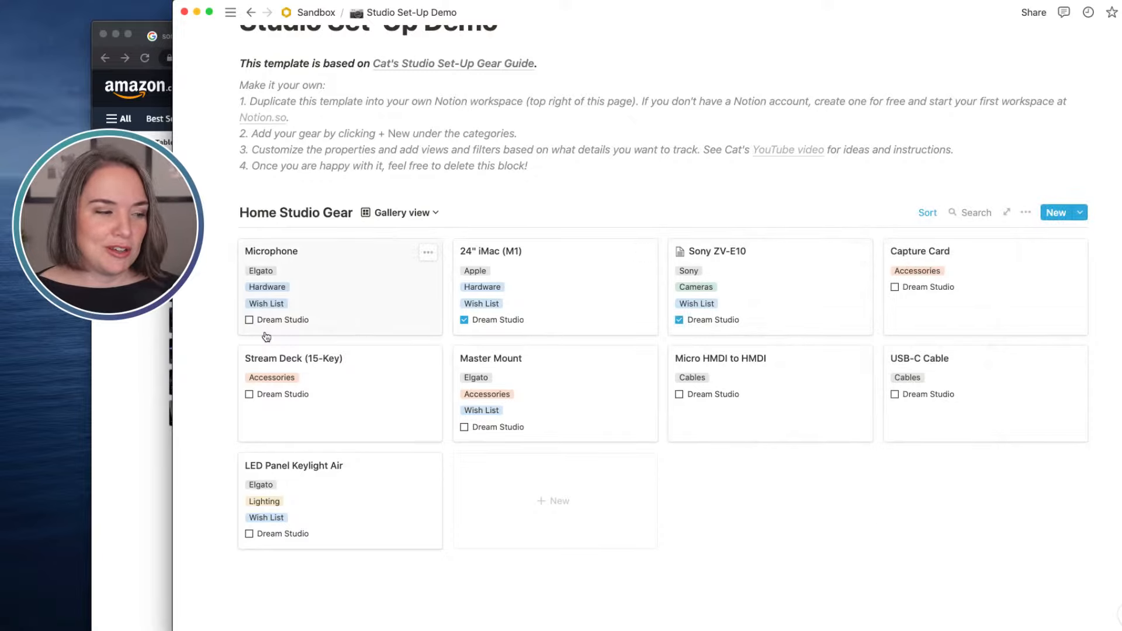
pyautogui.click(249, 319)
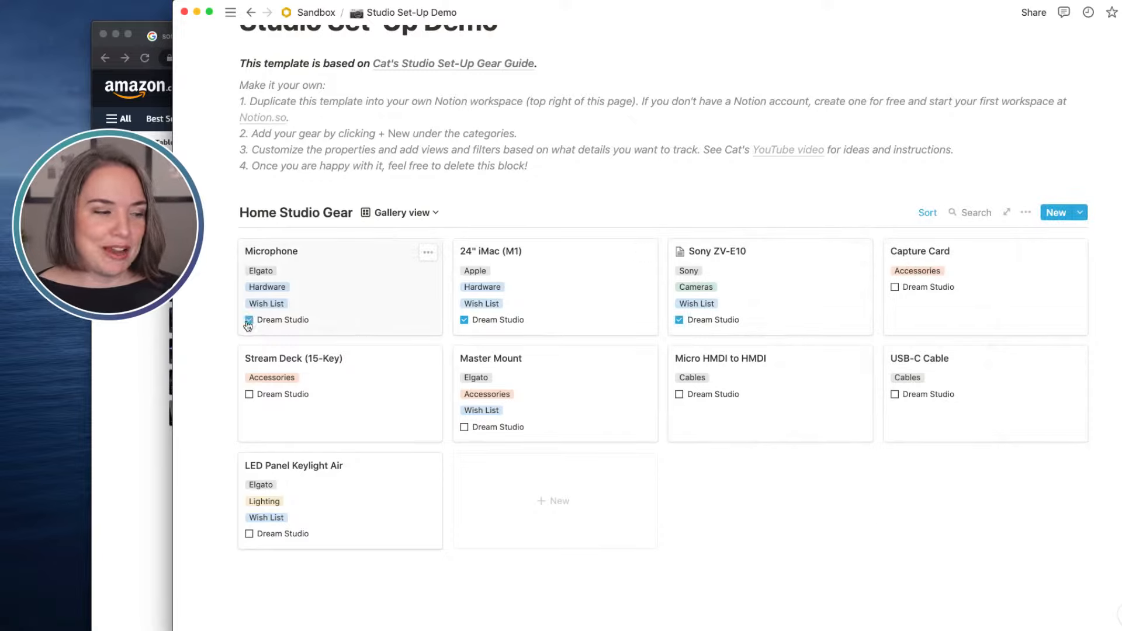
pyautogui.click(249, 395)
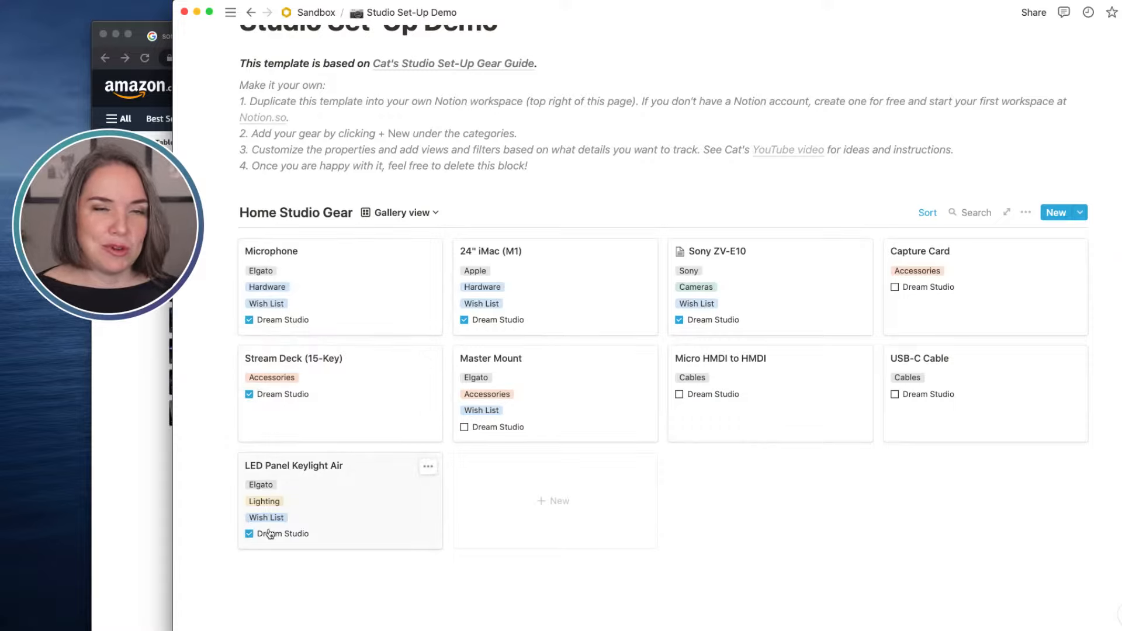
pyautogui.click(463, 427)
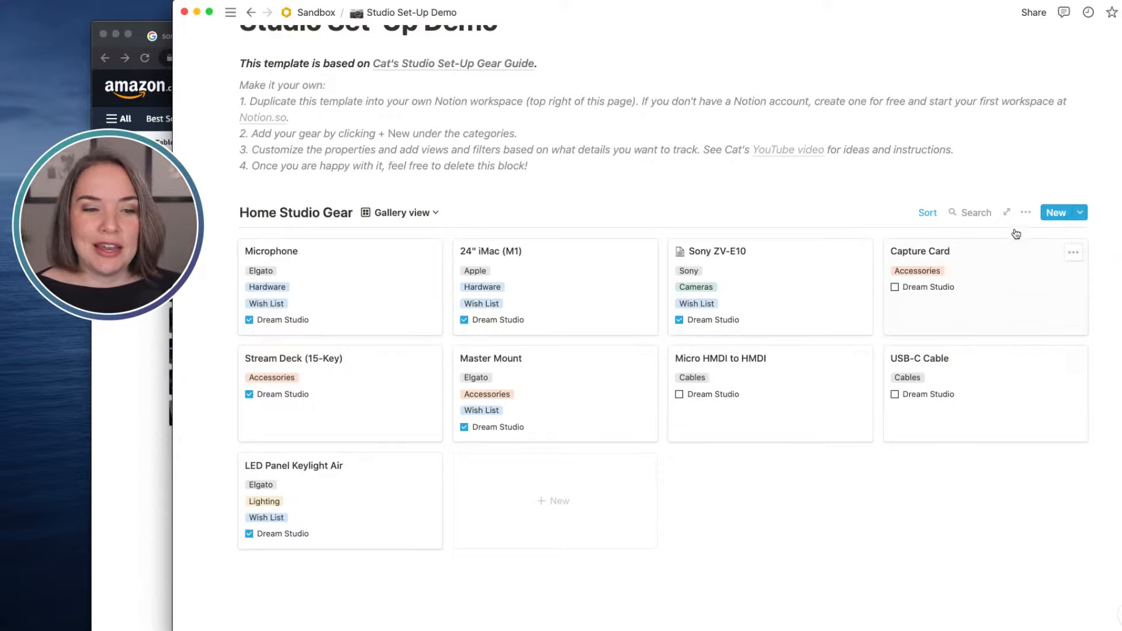
# Filter the gallery view to show only items where Dream Studio is checked
pyautogui.click(1025, 212)
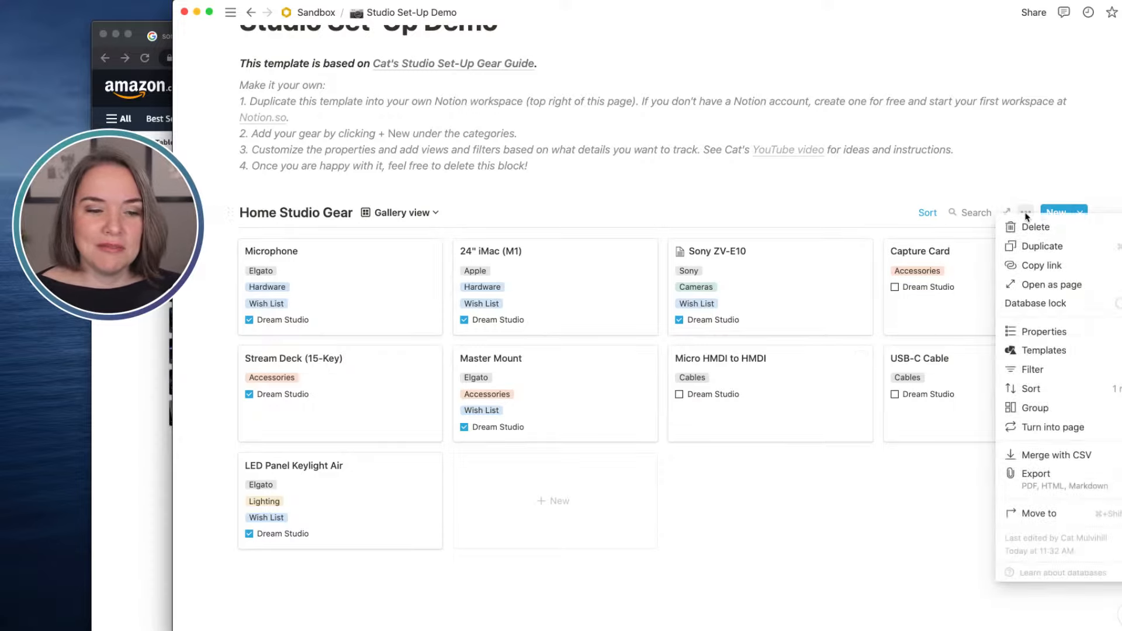
pyautogui.click(1031, 369)
pyautogui.click(777, 344)
pyautogui.click(762, 364)
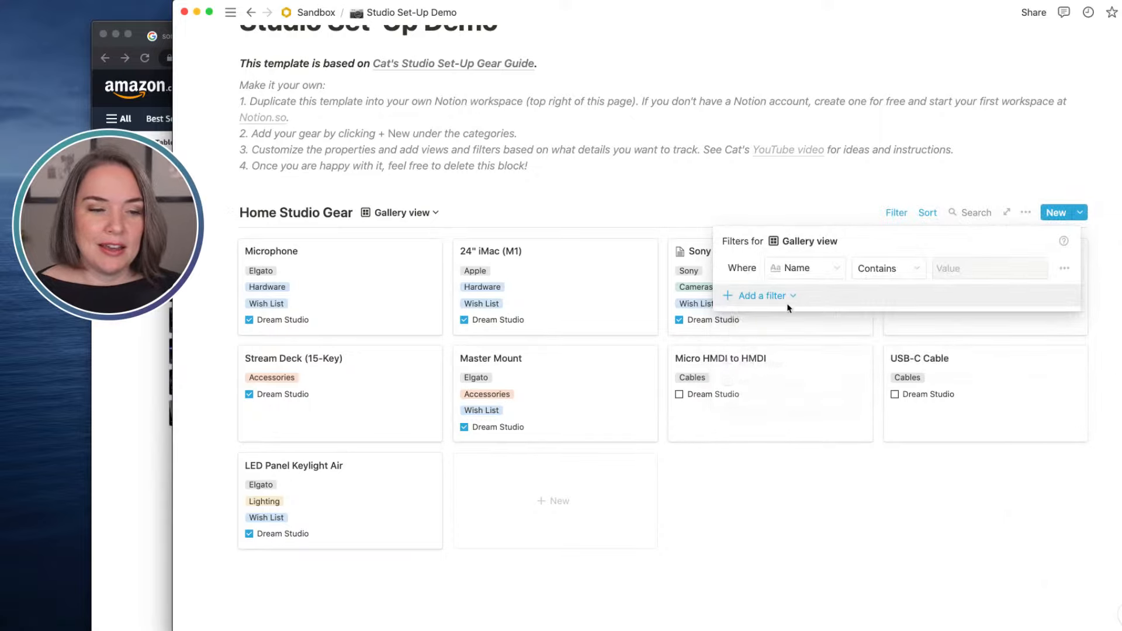
pyautogui.click(795, 268)
pyautogui.click(794, 361)
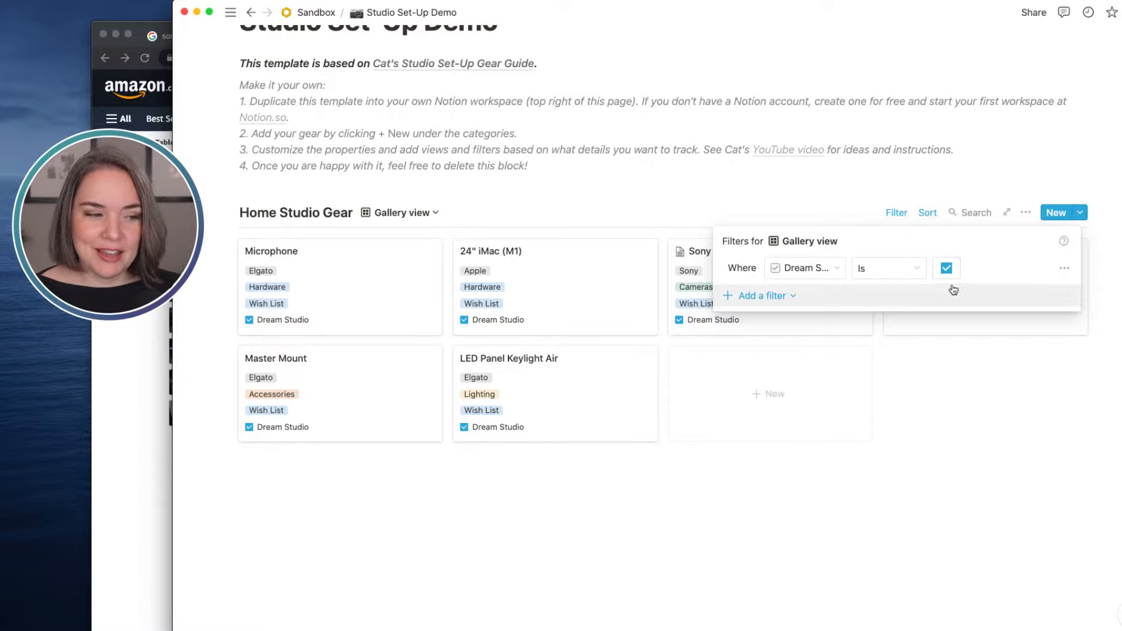
pyautogui.click(425, 212)
# Switch to the BY TYPE board and filter it to show only items where Dream Studio is checked
pyautogui.click(419, 214)
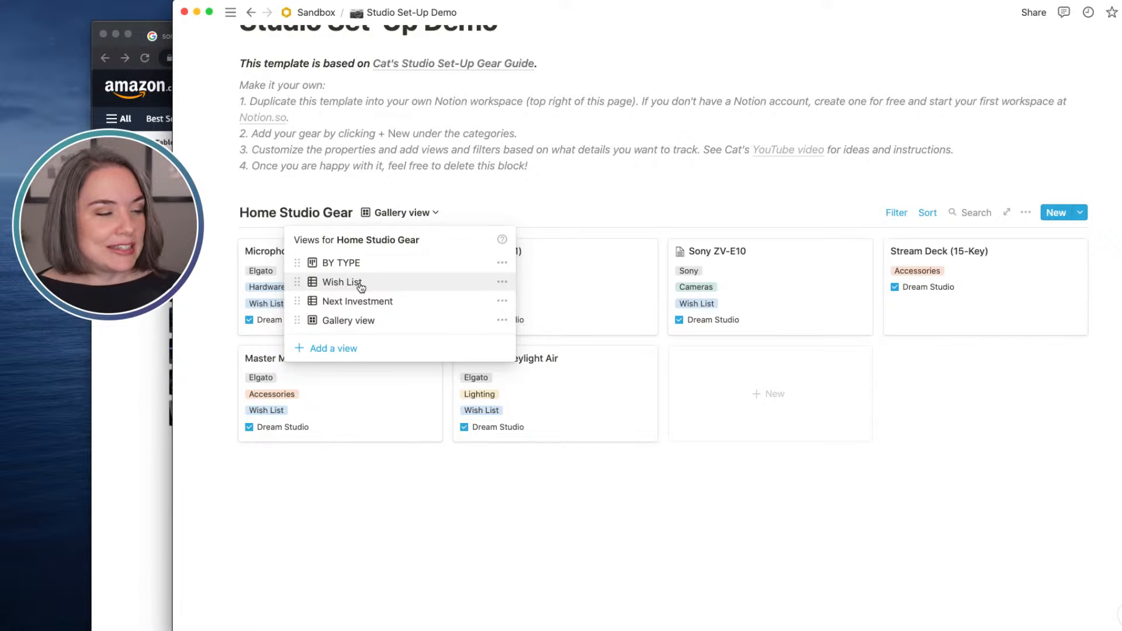
pyautogui.click(356, 261)
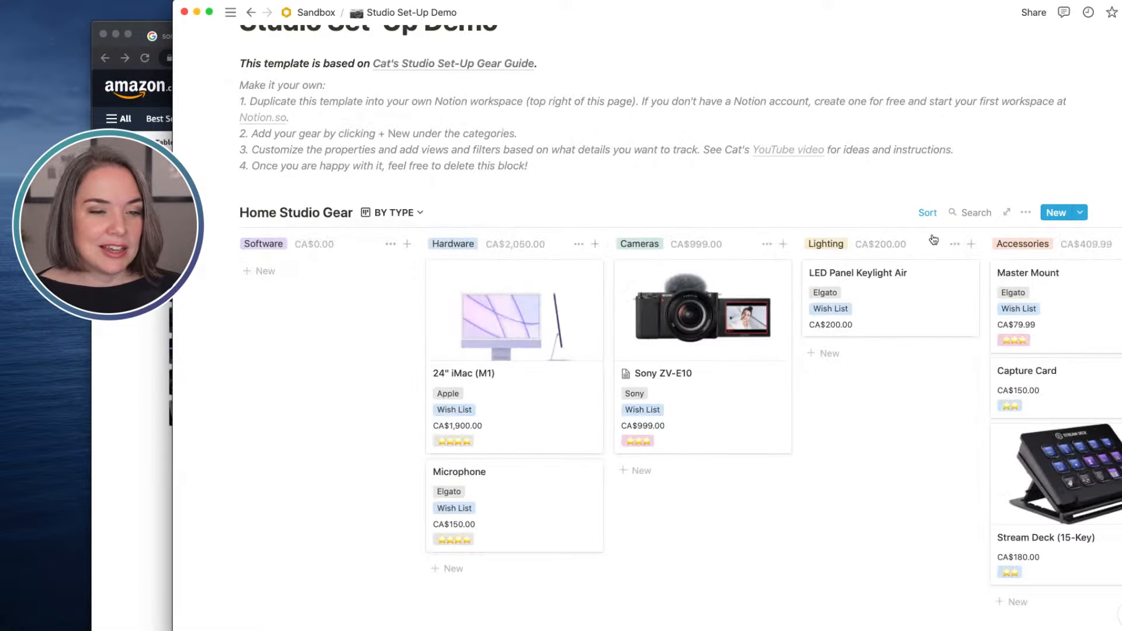
pyautogui.click(1026, 212)
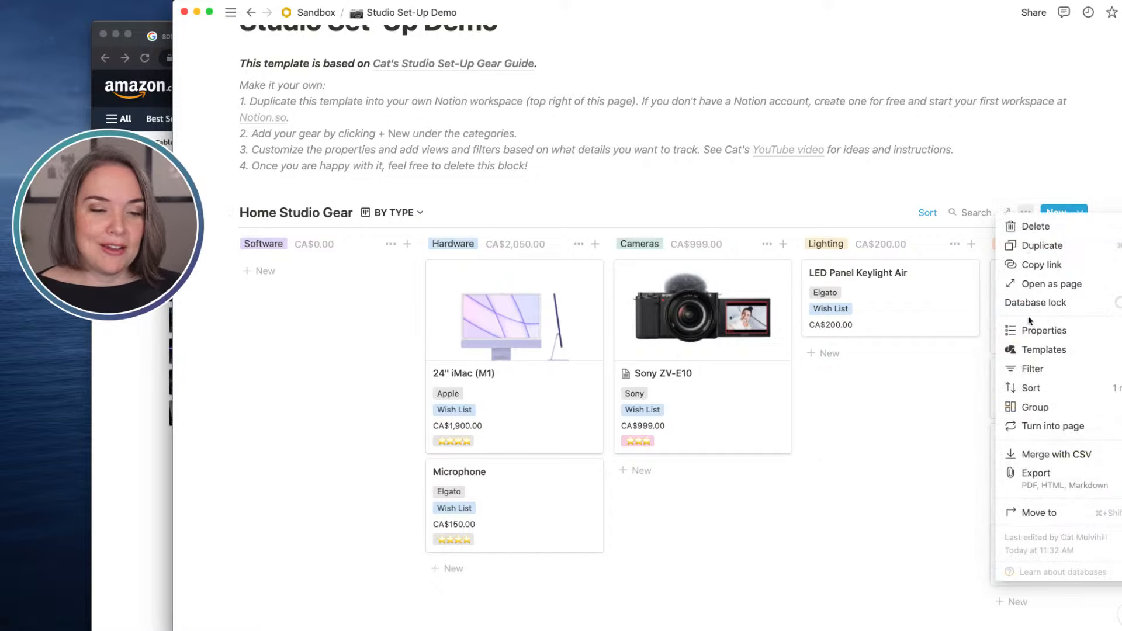
pyautogui.click(1031, 369)
pyautogui.click(764, 341)
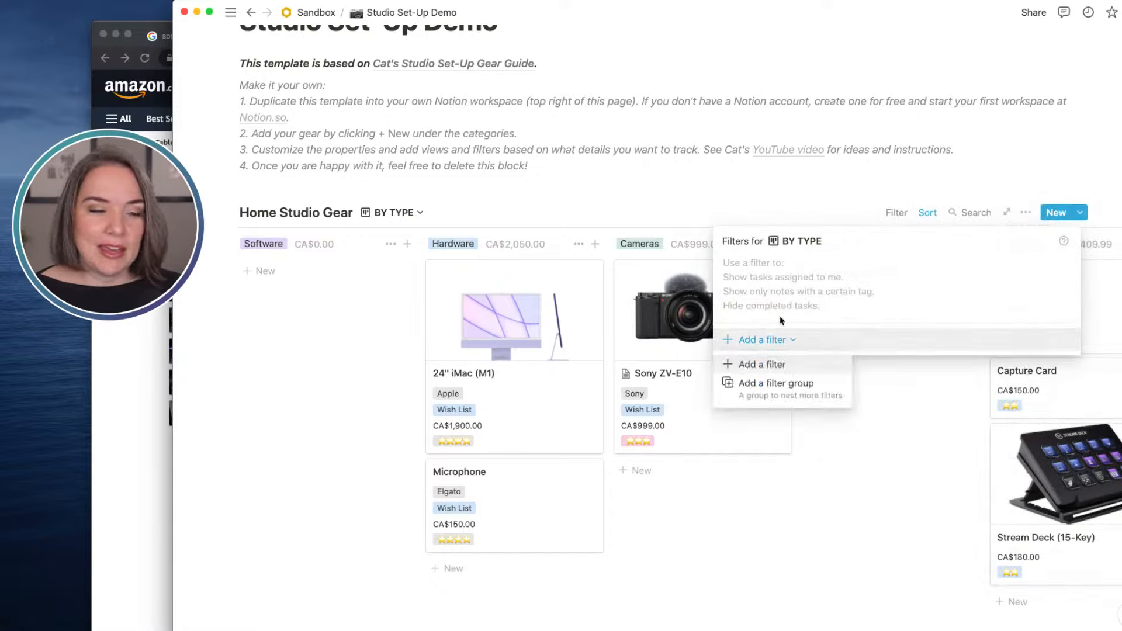
pyautogui.click(759, 364)
pyautogui.click(797, 267)
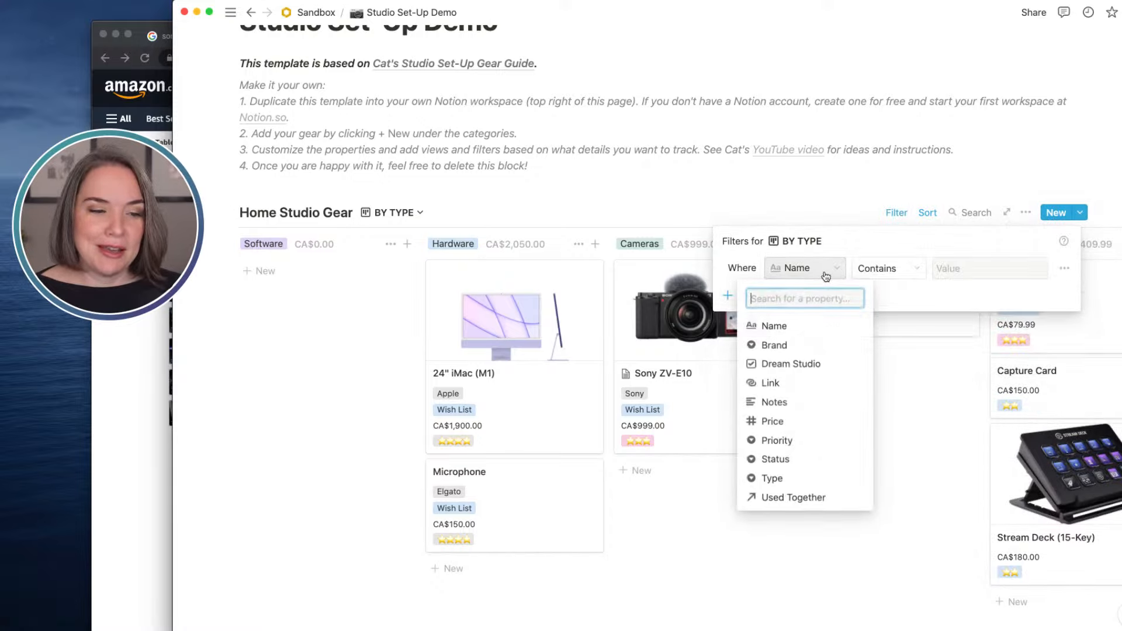
pyautogui.click(786, 361)
pyautogui.click(920, 392)
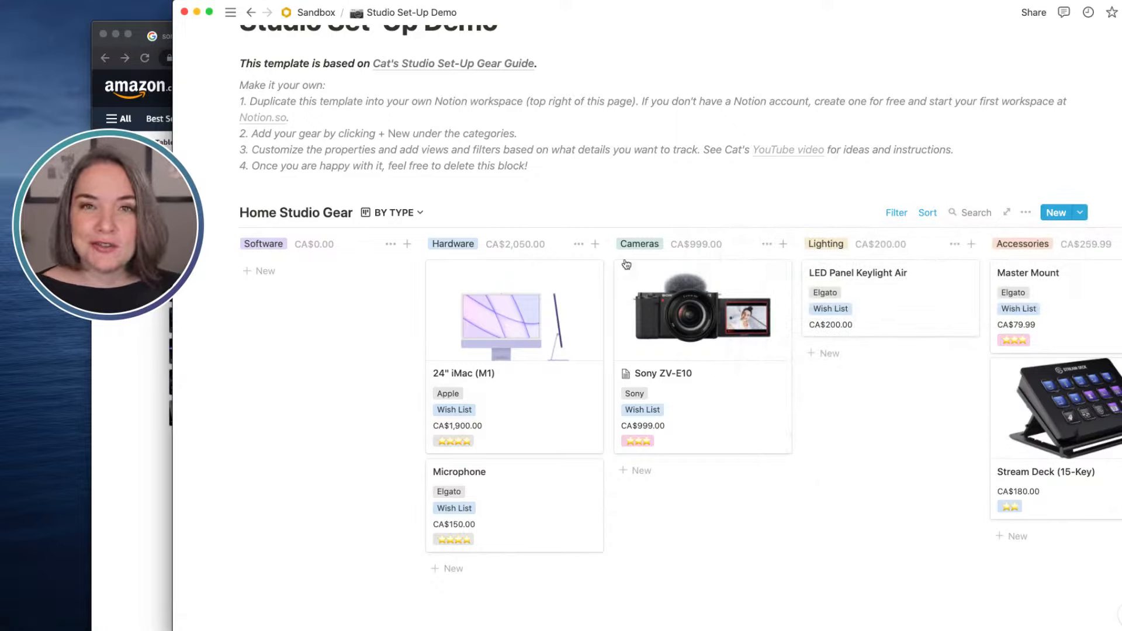
# Switch to the Wish List table and change its filter to show items where Dream Studio is checked
pyautogui.click(393, 212)
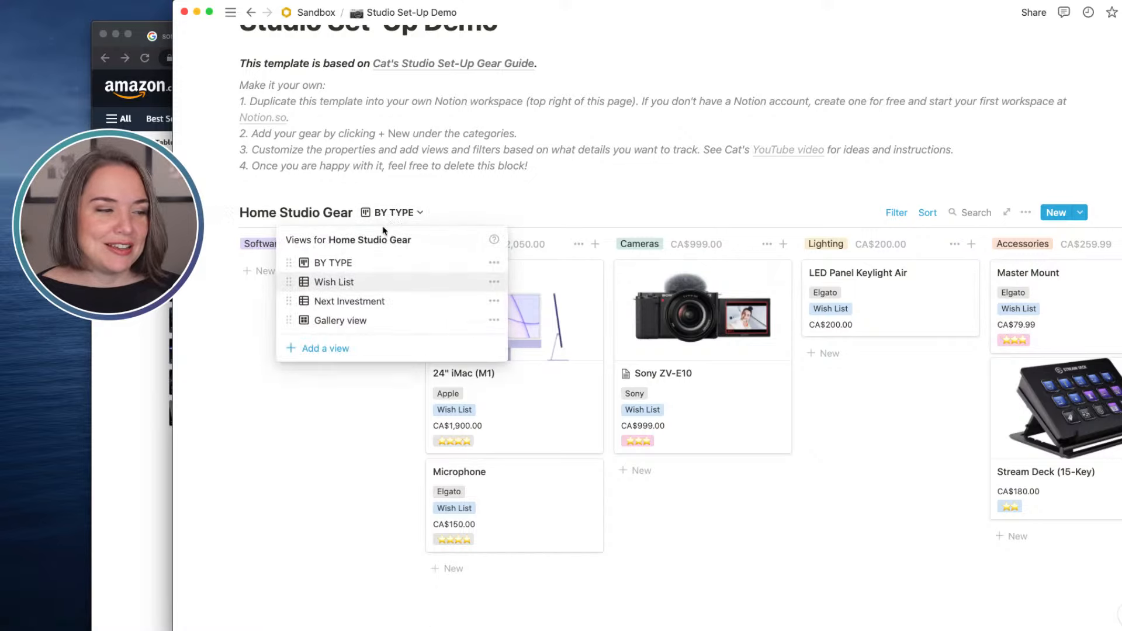
pyautogui.click(363, 285)
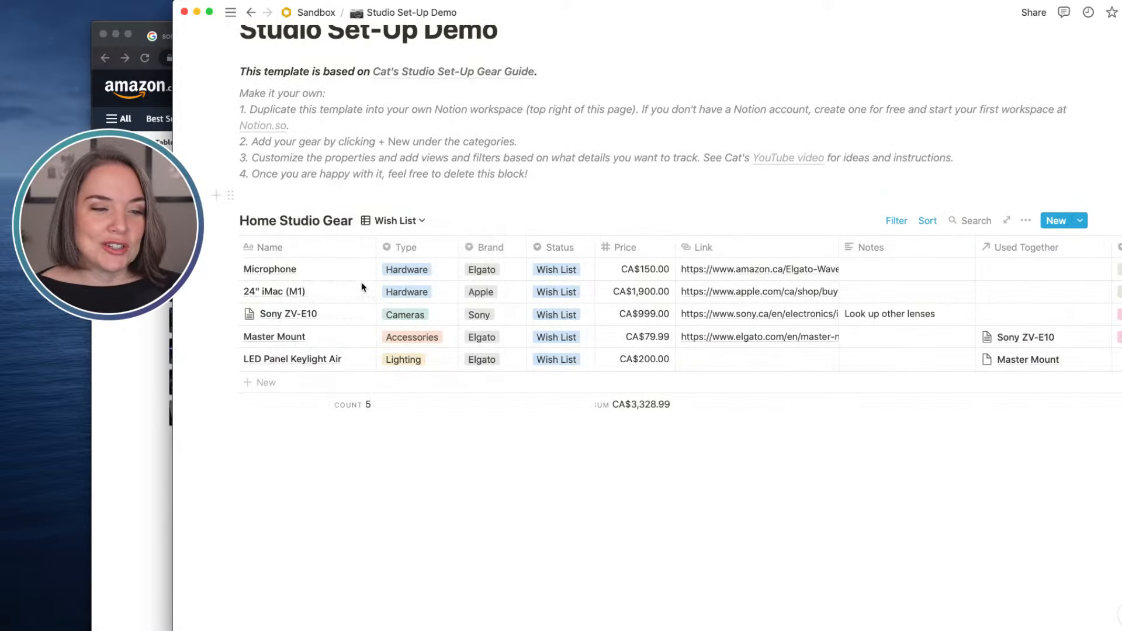
pyautogui.click(1026, 221)
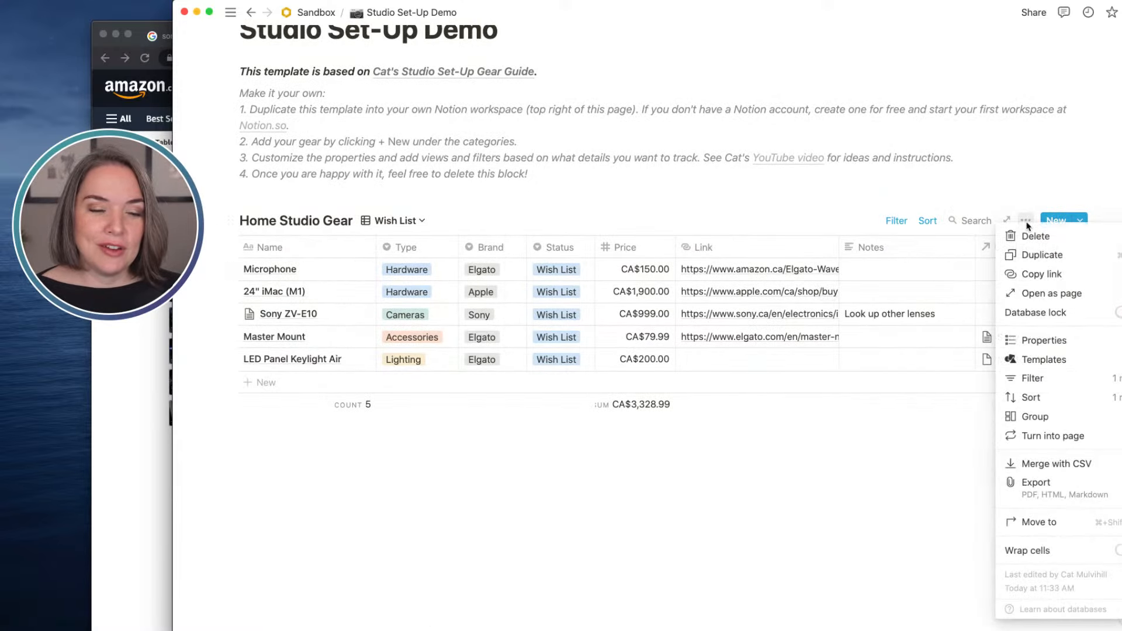
pyautogui.click(924, 220)
pyautogui.click(898, 223)
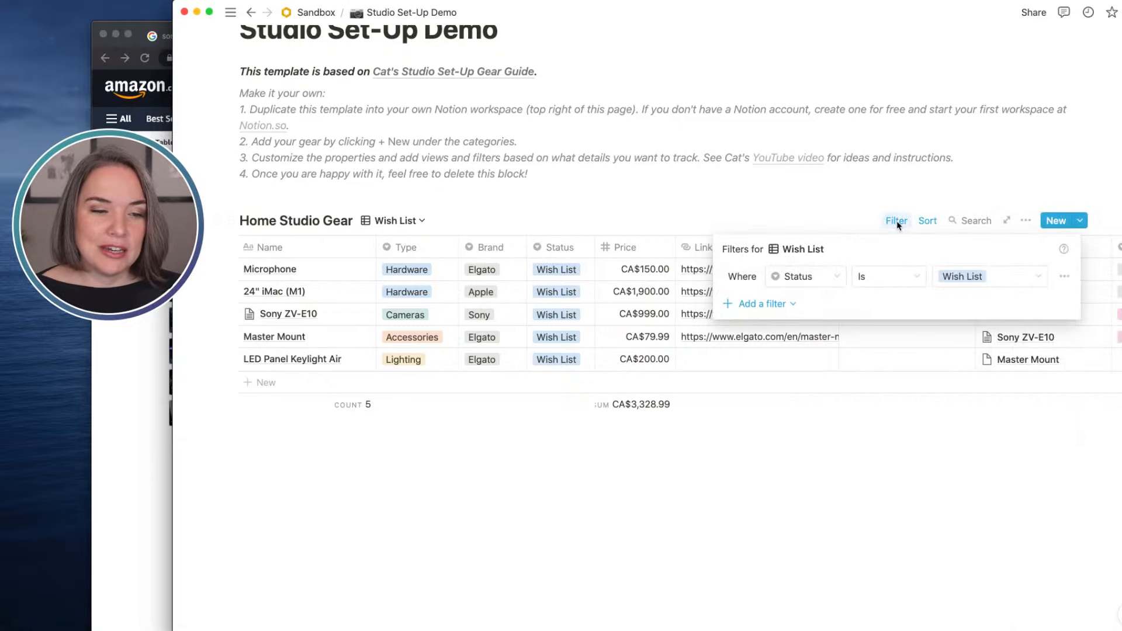
pyautogui.click(833, 276)
pyautogui.click(769, 368)
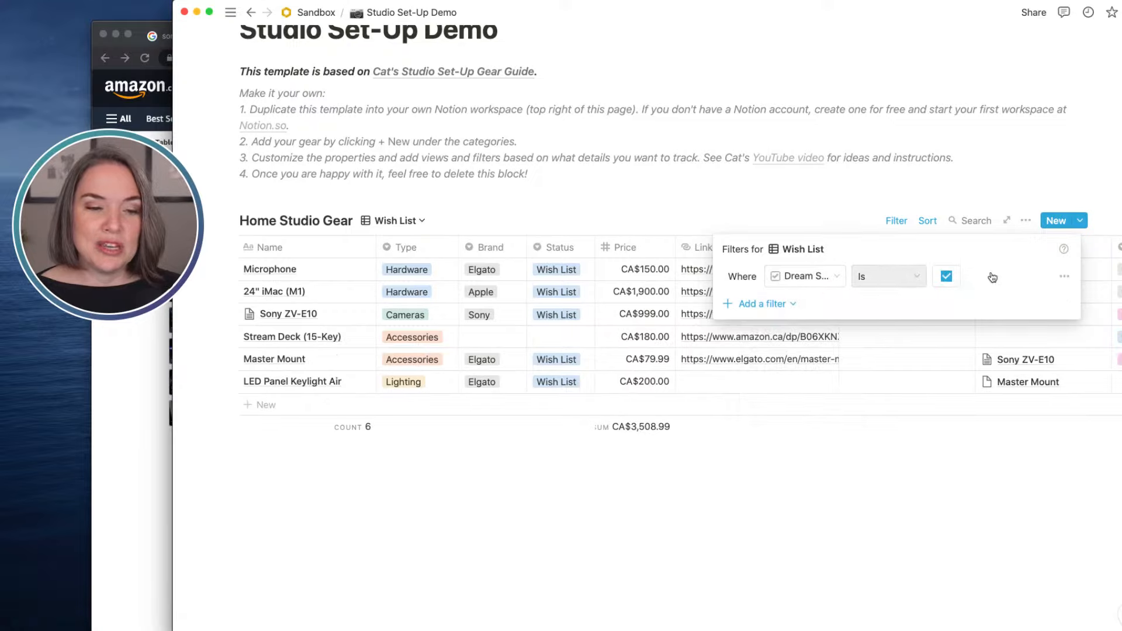
pyautogui.click(828, 213)
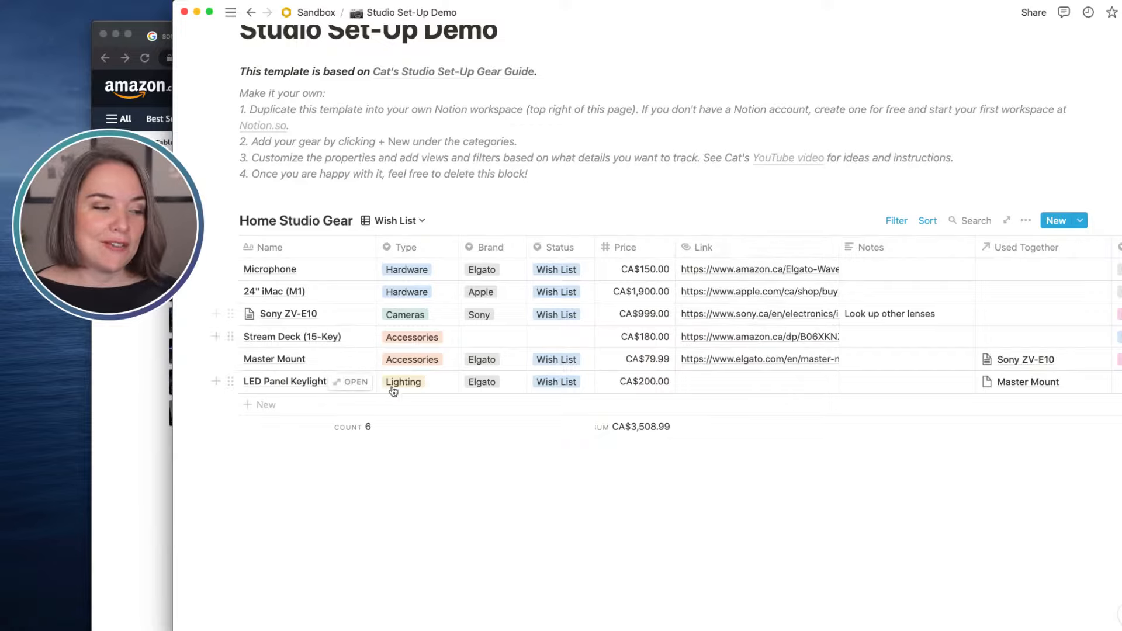
# Add a new item named Yeti Microphone to the Wish List table and set its Type to Hardware
pyautogui.click(266, 405)
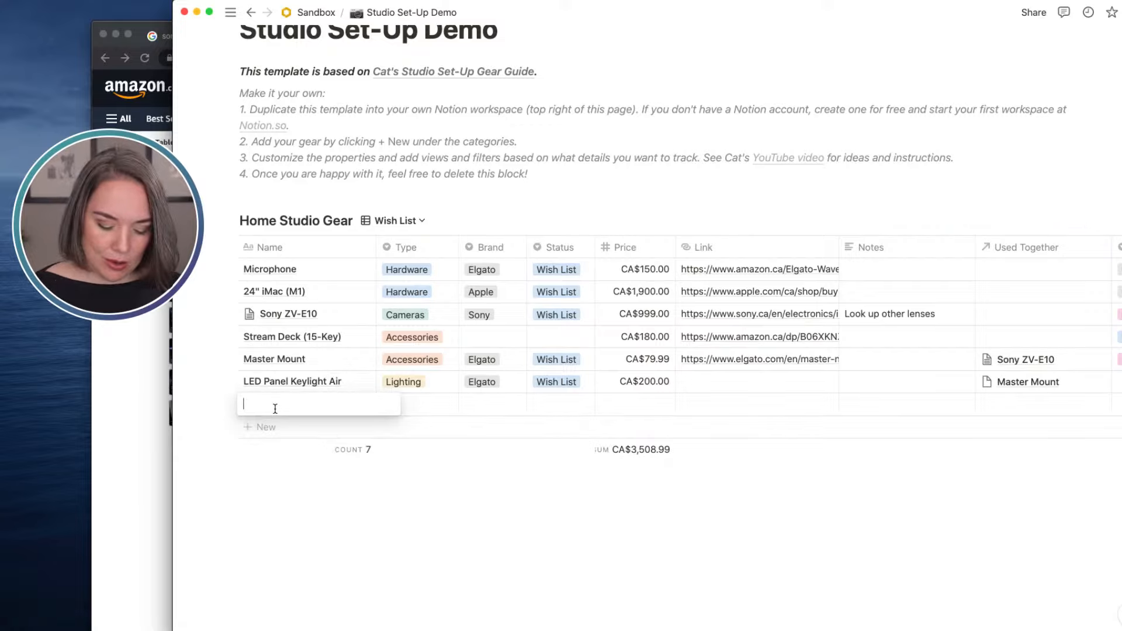
pyautogui.write('Yeti Microphone')
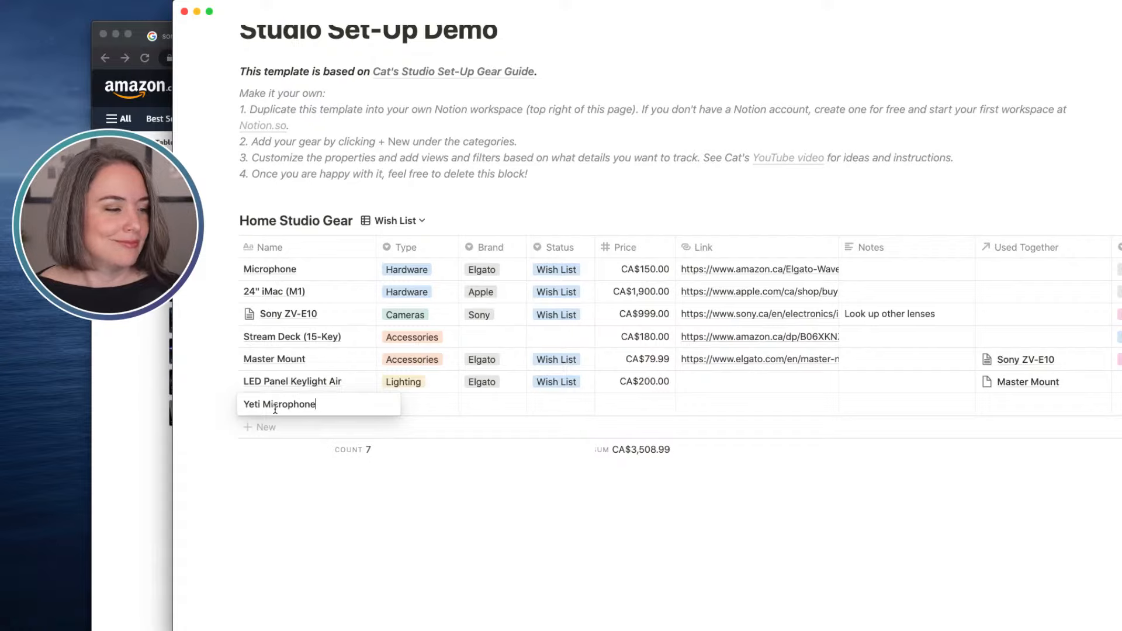
pyautogui.press('Tab')
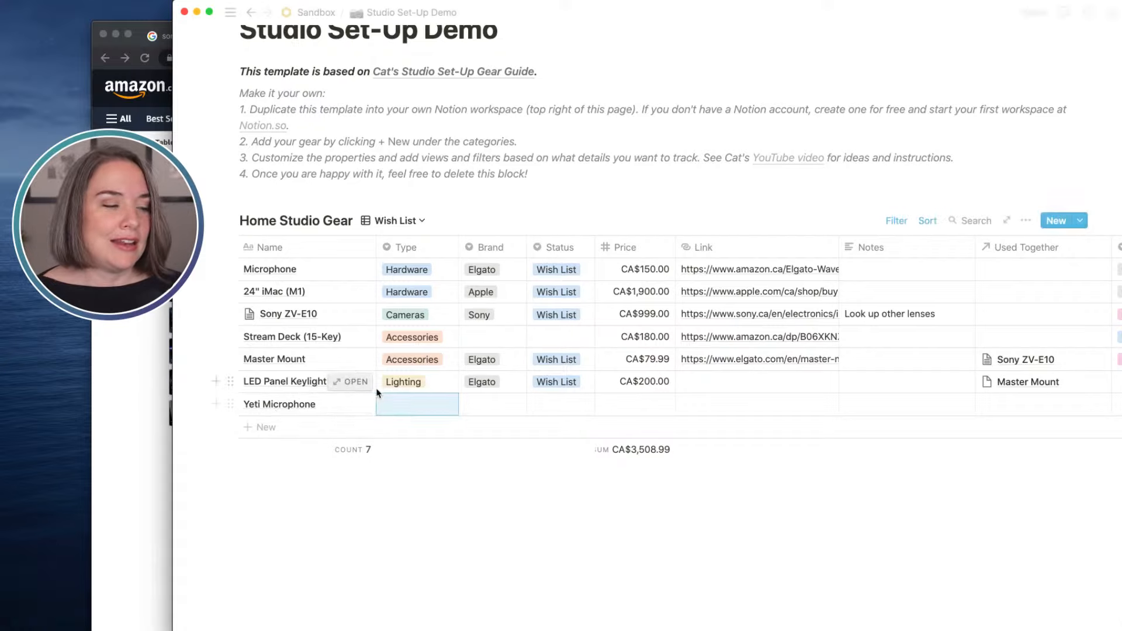
pyautogui.click(409, 405)
pyautogui.click(424, 467)
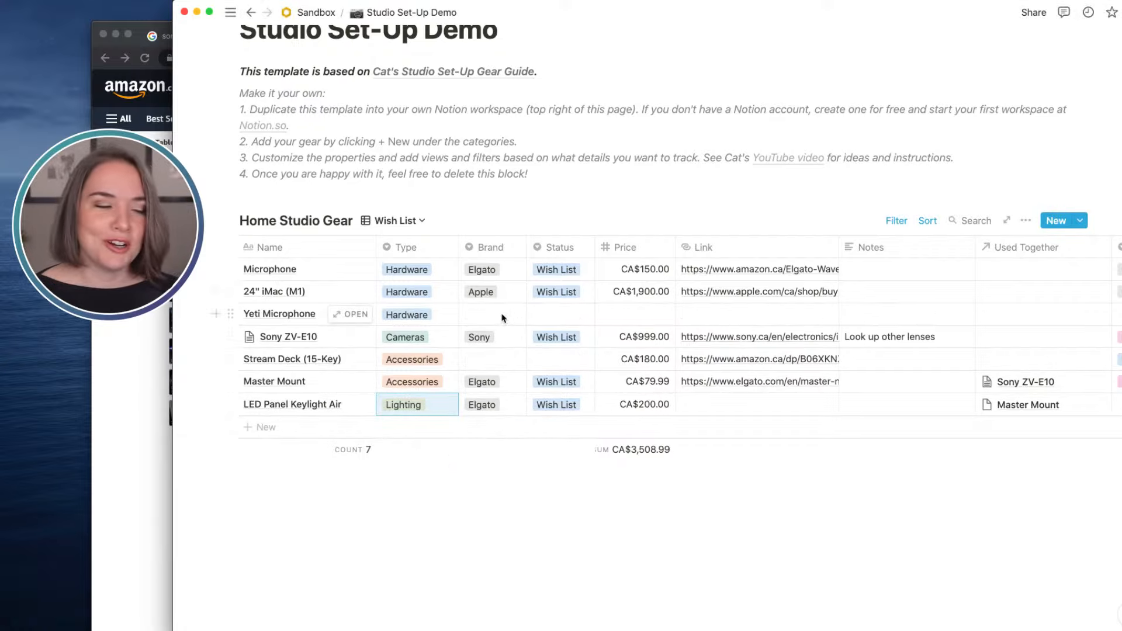
# Open the Yeti Microphone page and add a Checkbox property named To Sell
pyautogui.click(350, 314)
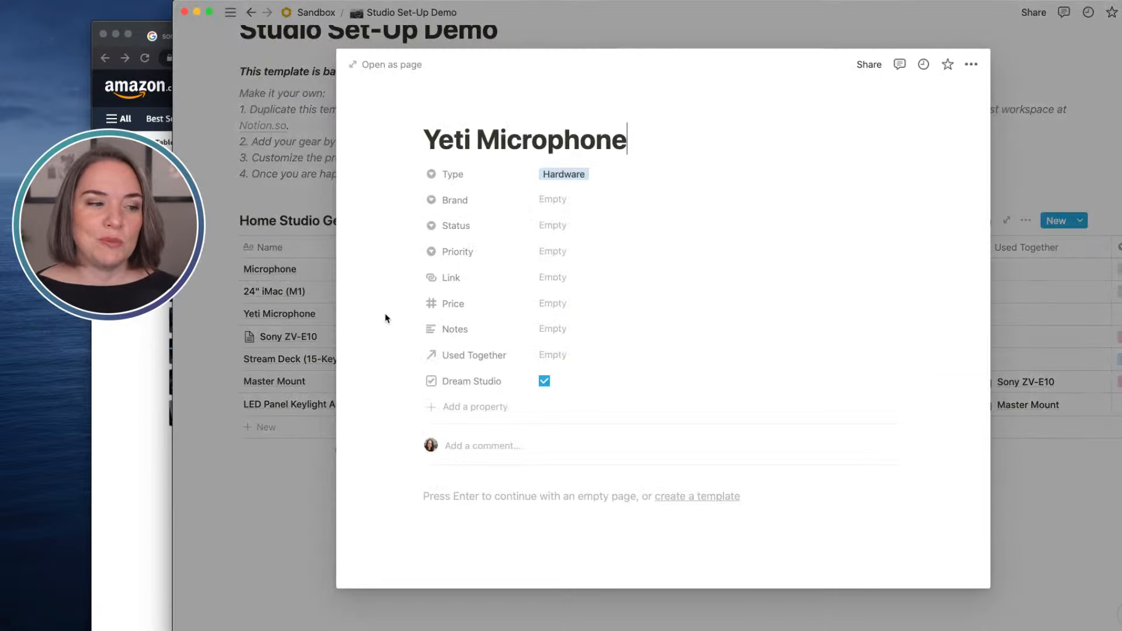
pyautogui.click(475, 407)
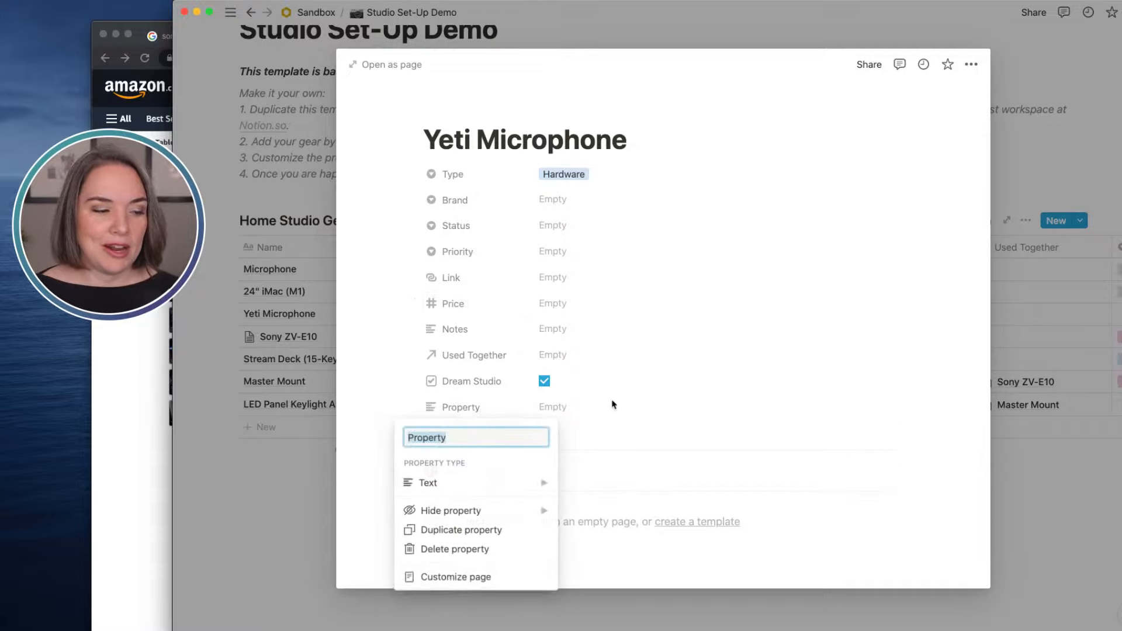
pyautogui.write('To Sell')
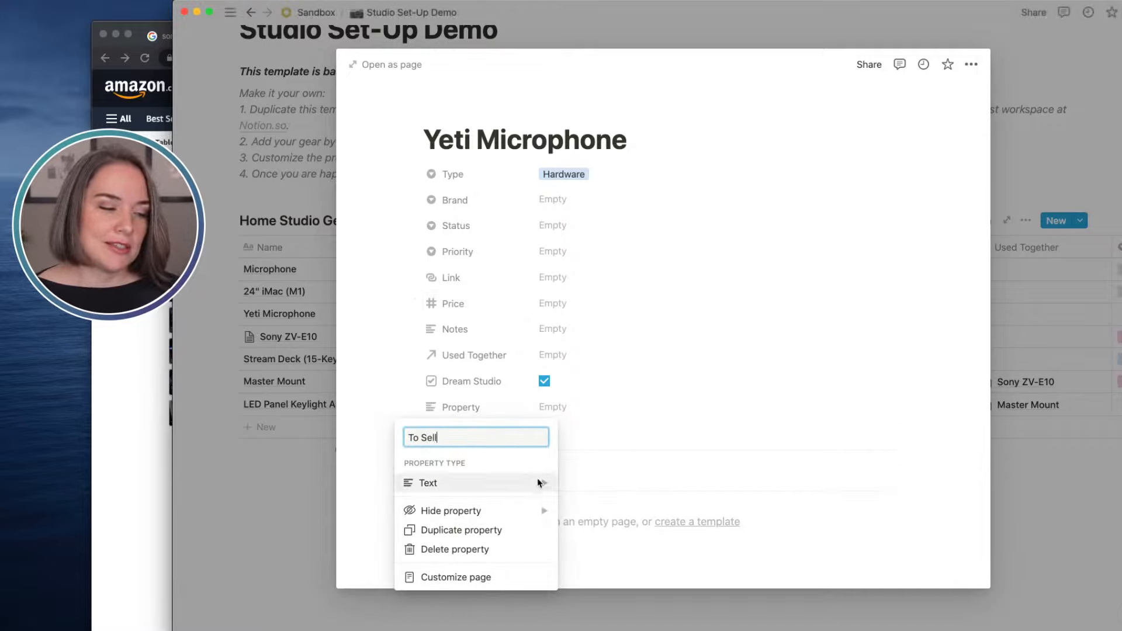
pyautogui.moveTo(536, 480)
pyautogui.click(613, 551)
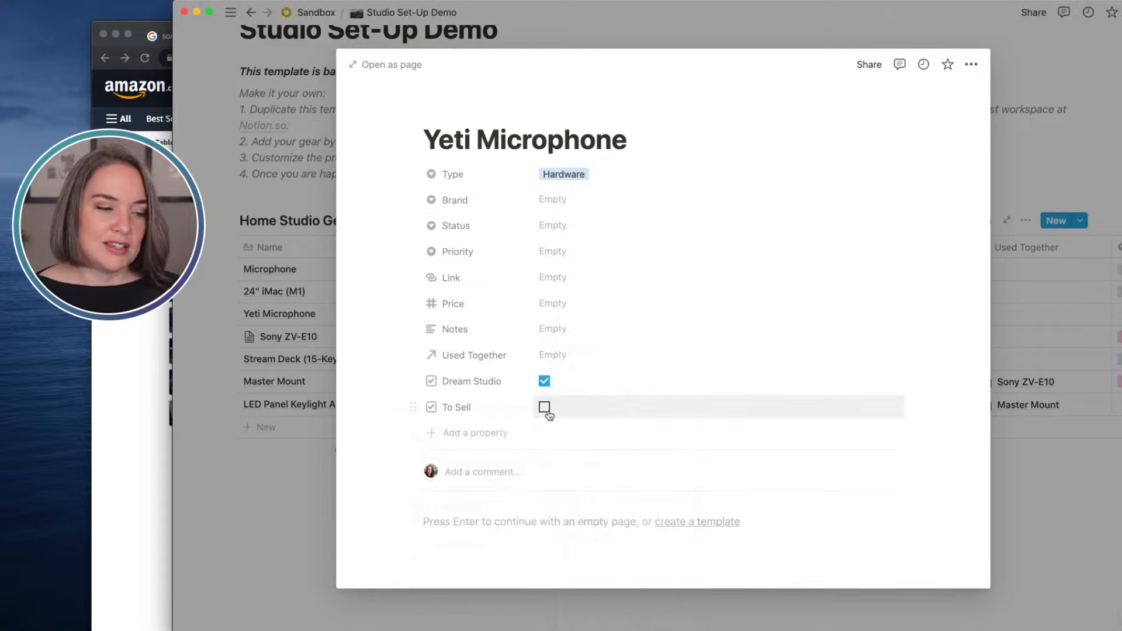
# Tick To Sell and untick Dream Studio for the Yeti Microphone, closing its page when done
pyautogui.click(544, 408)
pyautogui.click(544, 382)
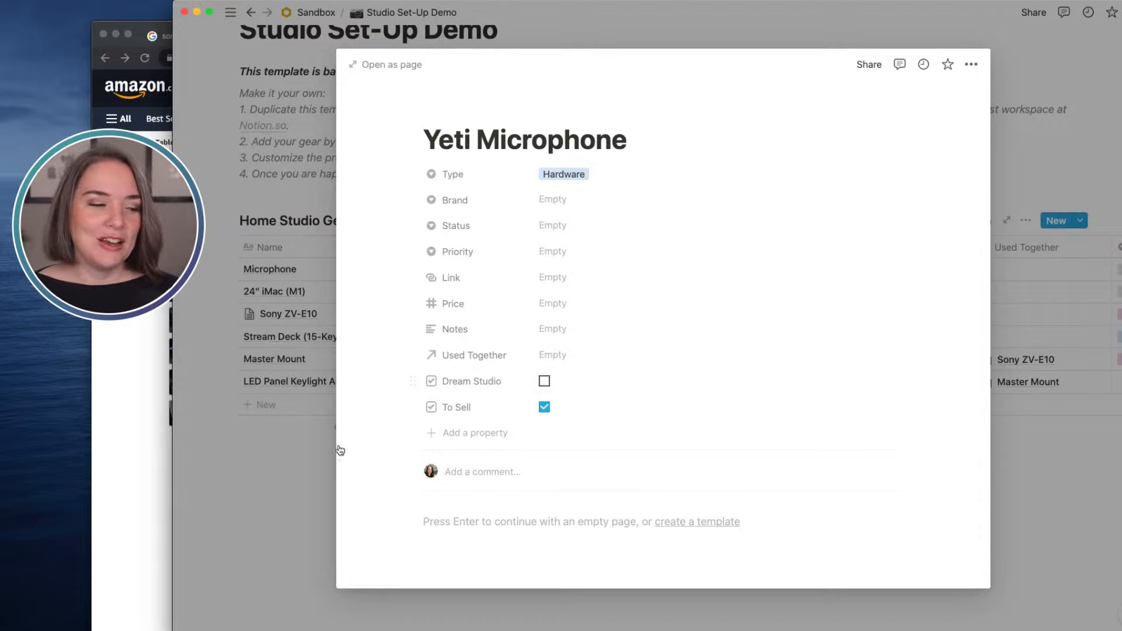
pyautogui.click(278, 468)
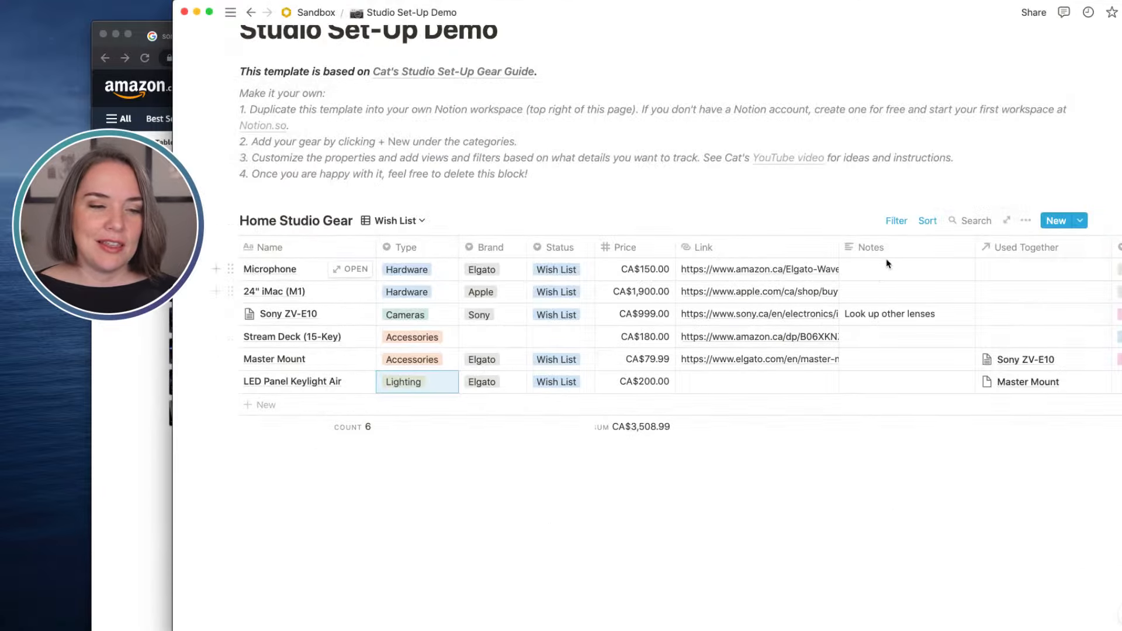
# Remove the Dream Studio filter from the BY TYPE board and view the Yeti Microphone's properties
pyautogui.click(893, 222)
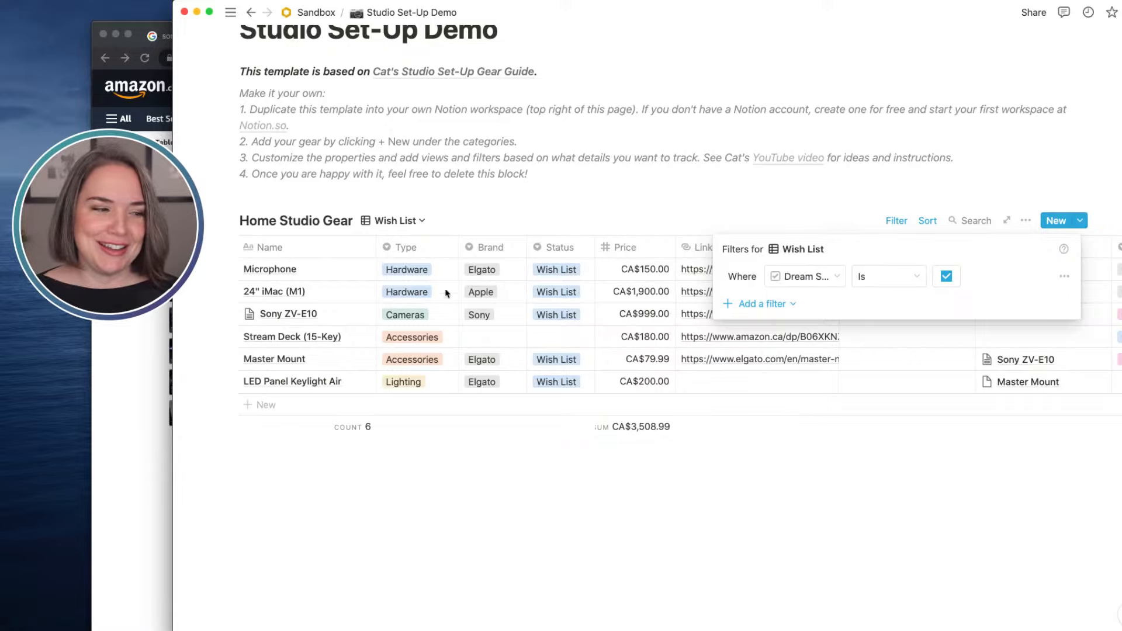
pyautogui.click(403, 222)
pyautogui.click(403, 222)
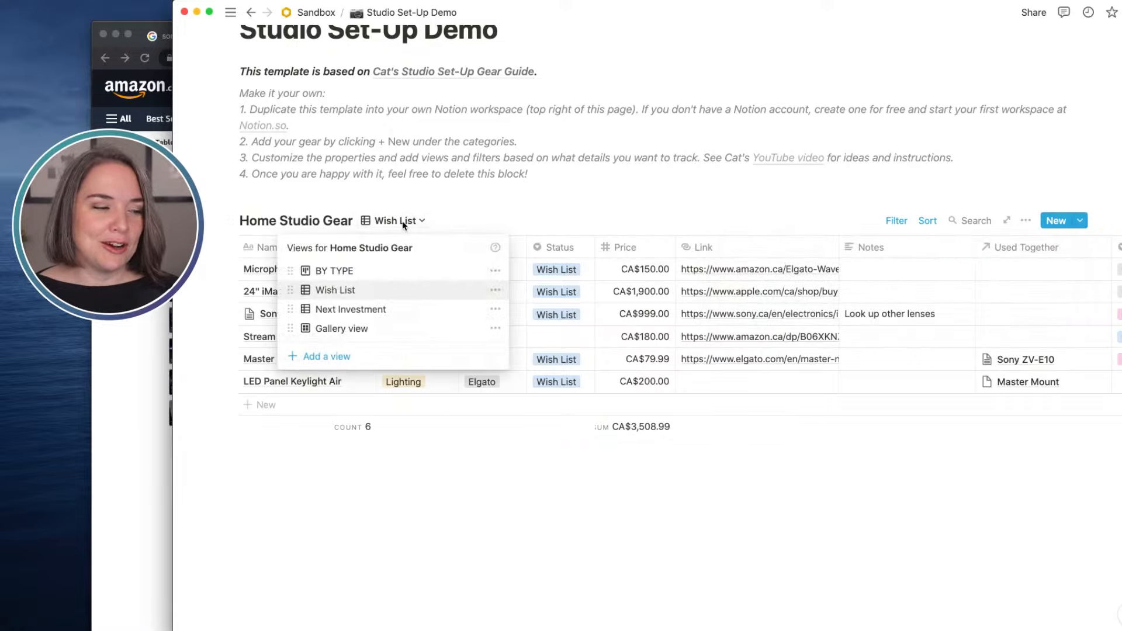
pyautogui.click(351, 276)
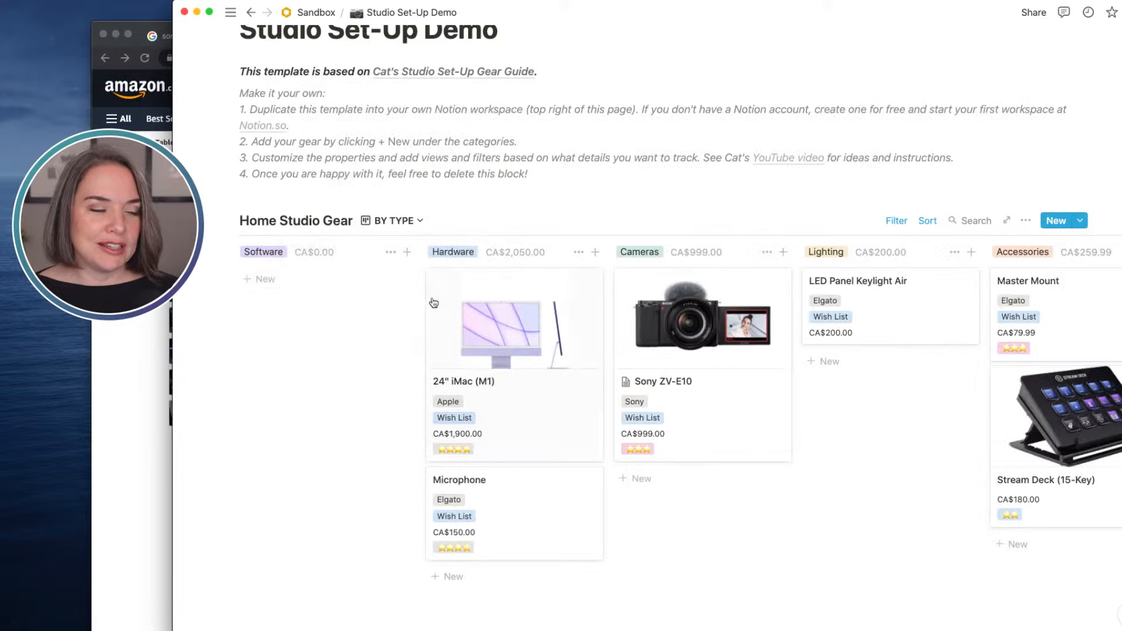
pyautogui.click(896, 221)
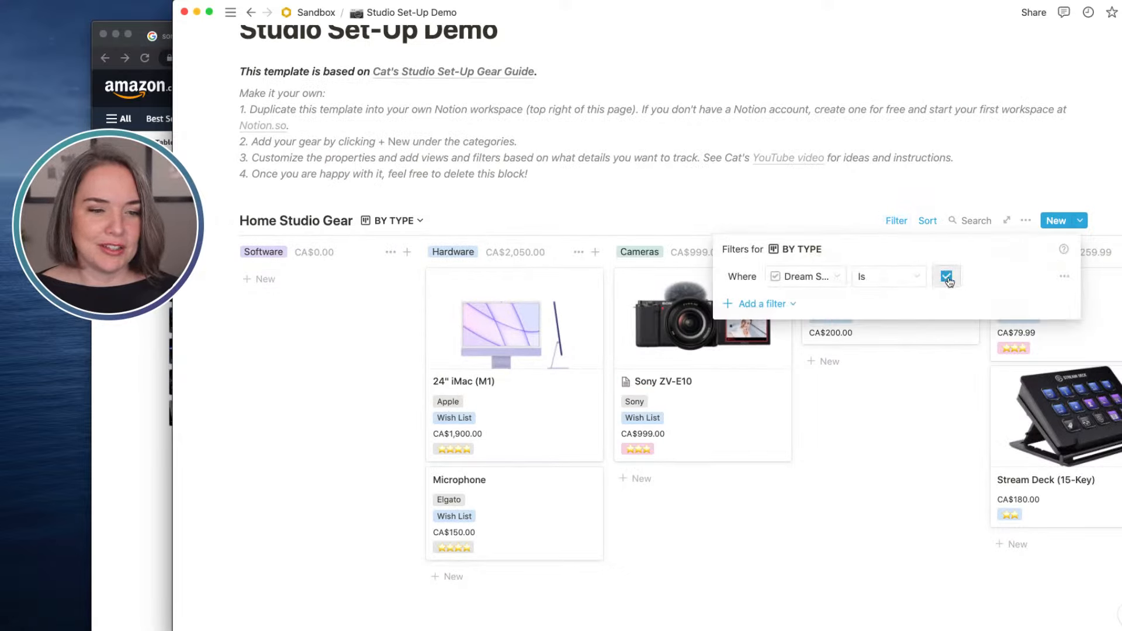
pyautogui.click(1064, 276)
pyautogui.click(1062, 301)
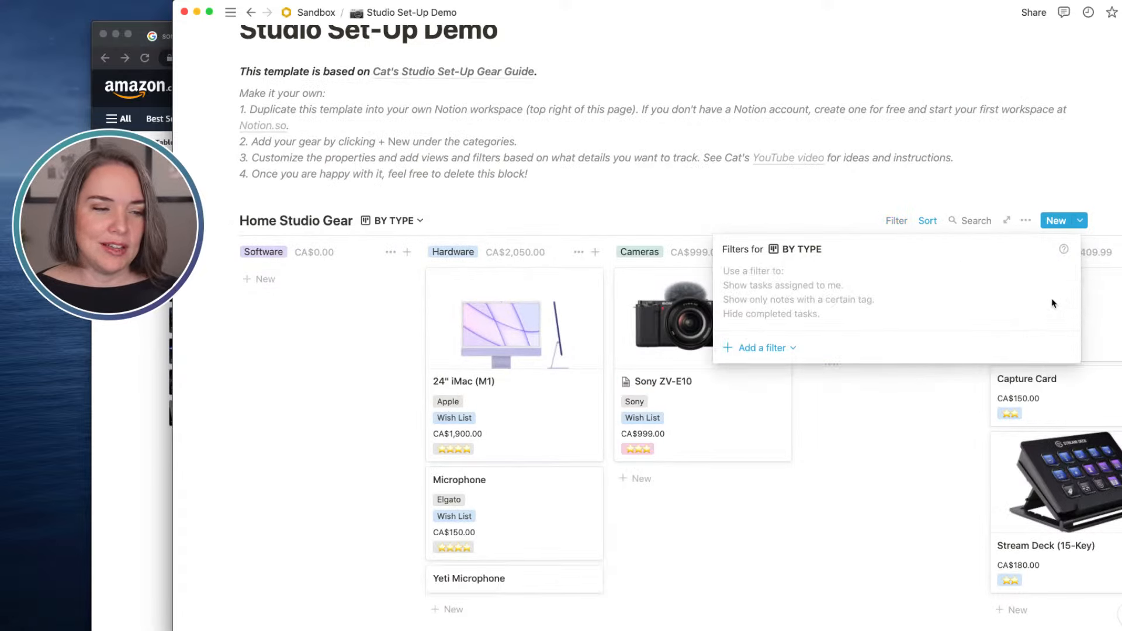
pyautogui.click(761, 196)
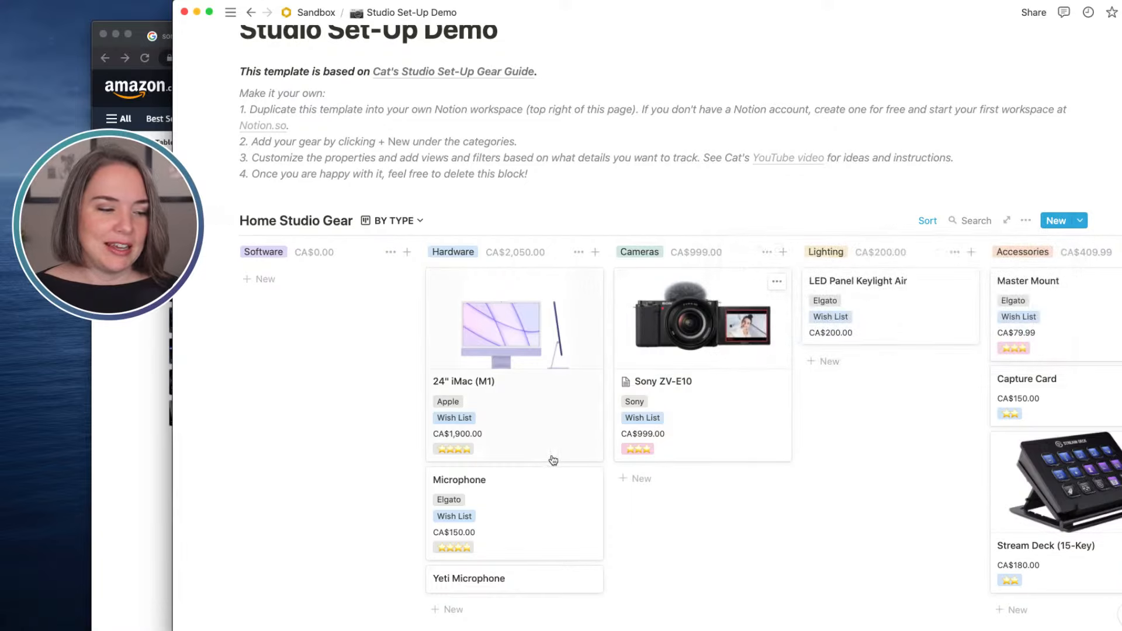
pyautogui.click(503, 578)
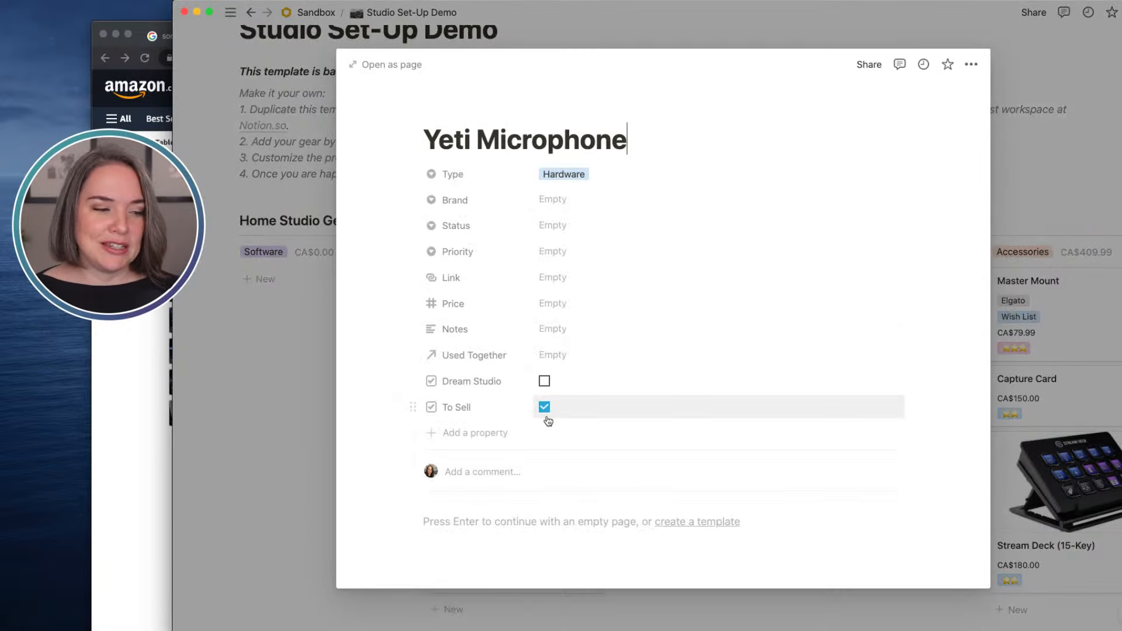
pyautogui.click(250, 428)
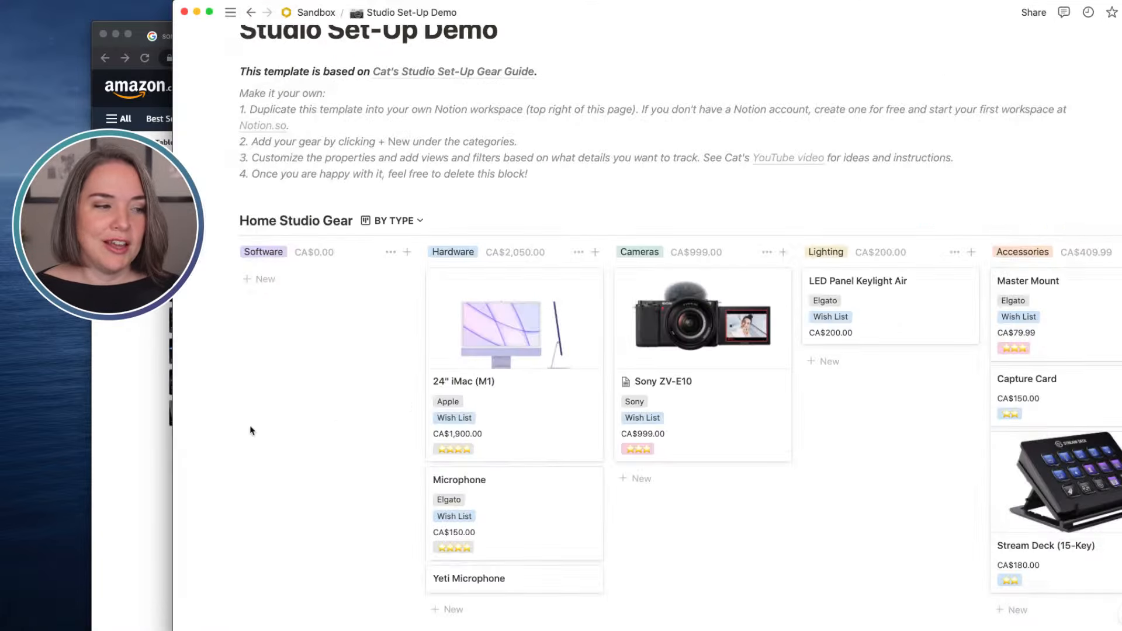
# Create a new List view named To Sell for the Home Studio Gear database
pyautogui.click(397, 222)
pyautogui.click(318, 356)
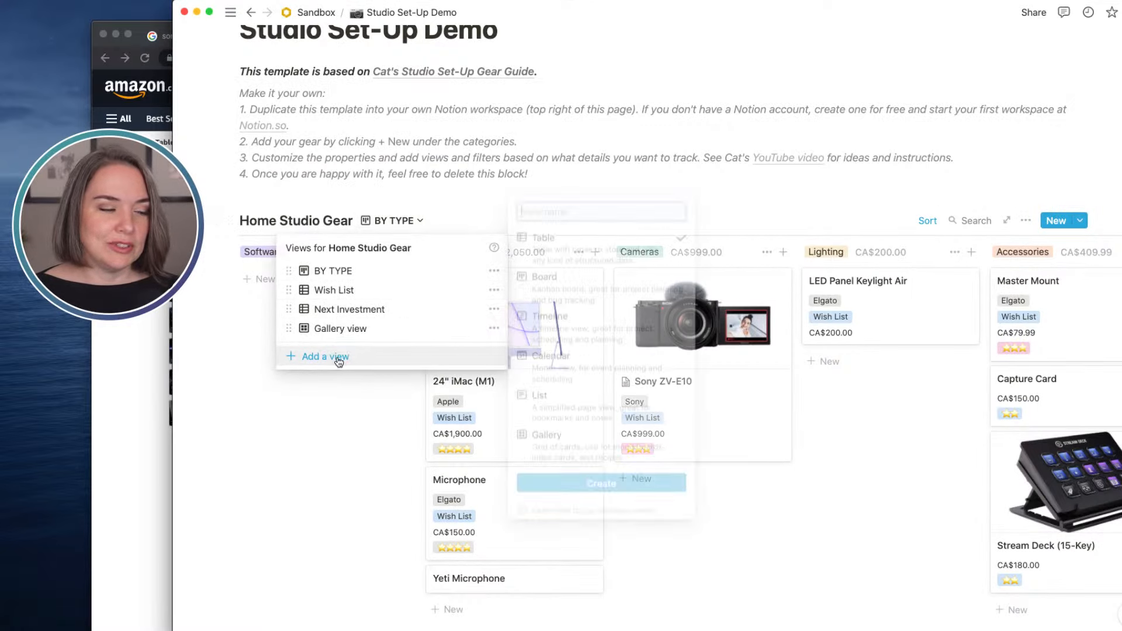
pyautogui.write('To Sell')
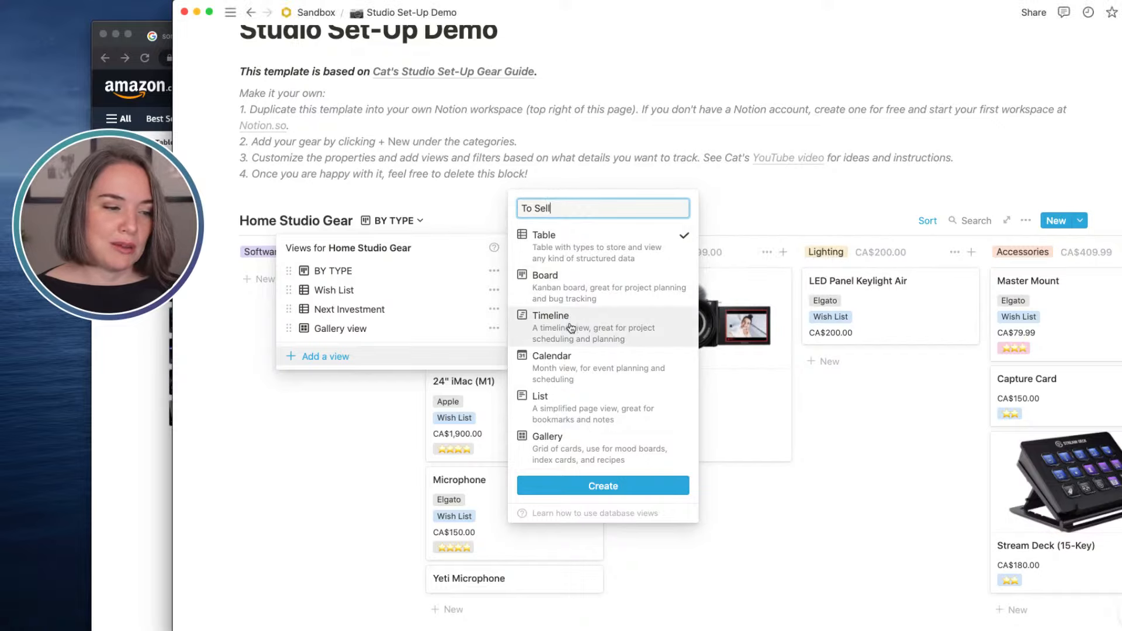
pyautogui.click(569, 399)
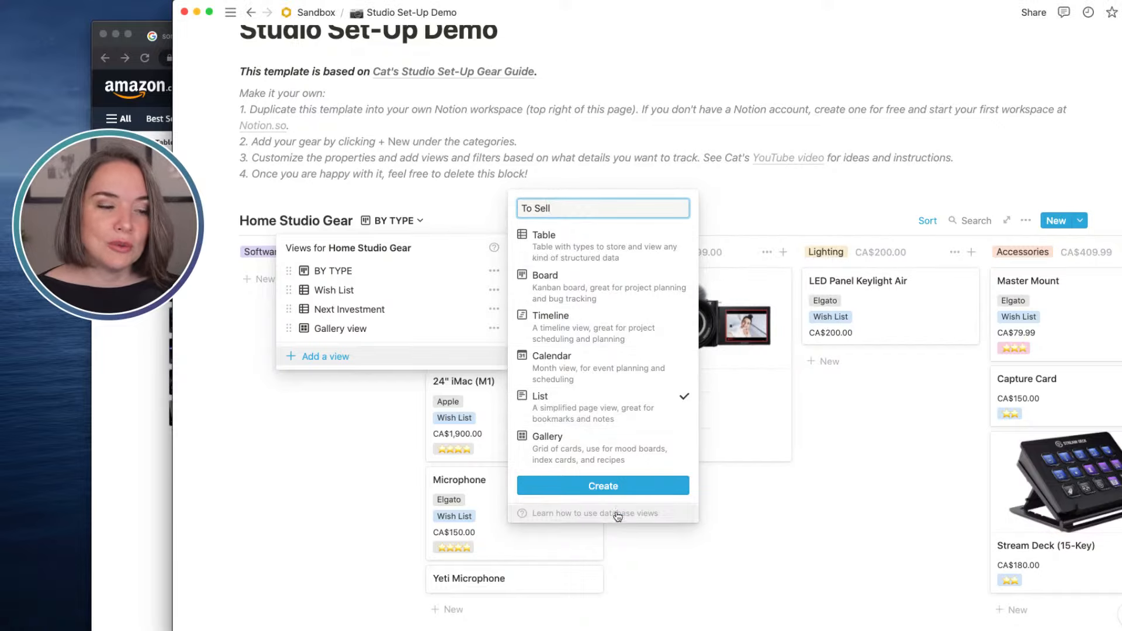
pyautogui.click(619, 490)
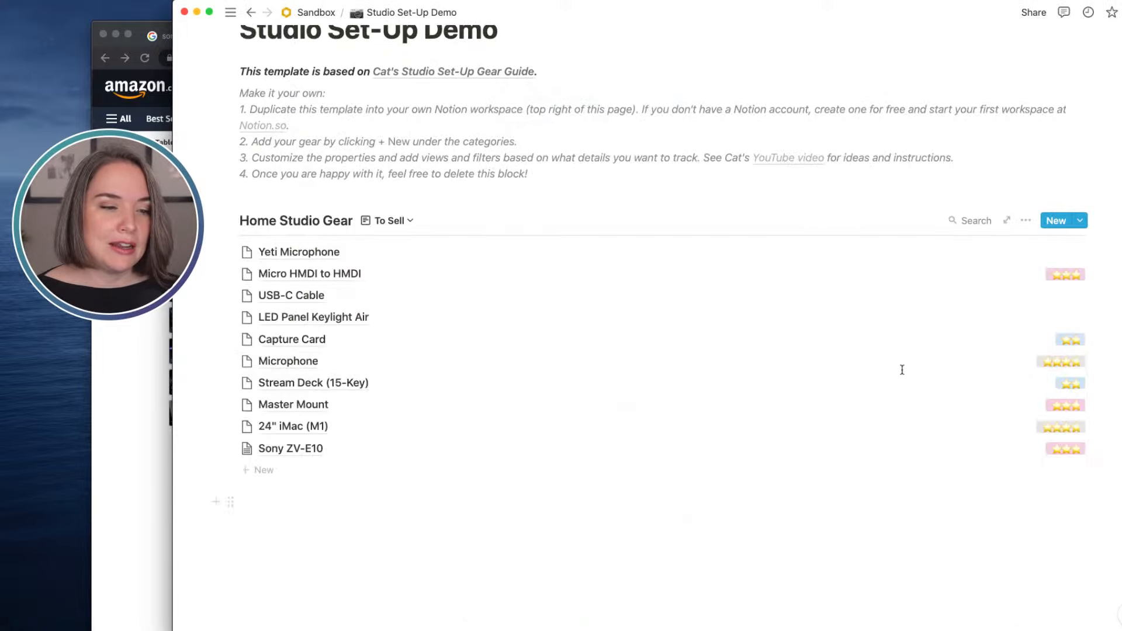
# Filter the To Sell list view to show only items where the To Sell checkbox is ticked
pyautogui.click(1026, 221)
pyautogui.click(1035, 377)
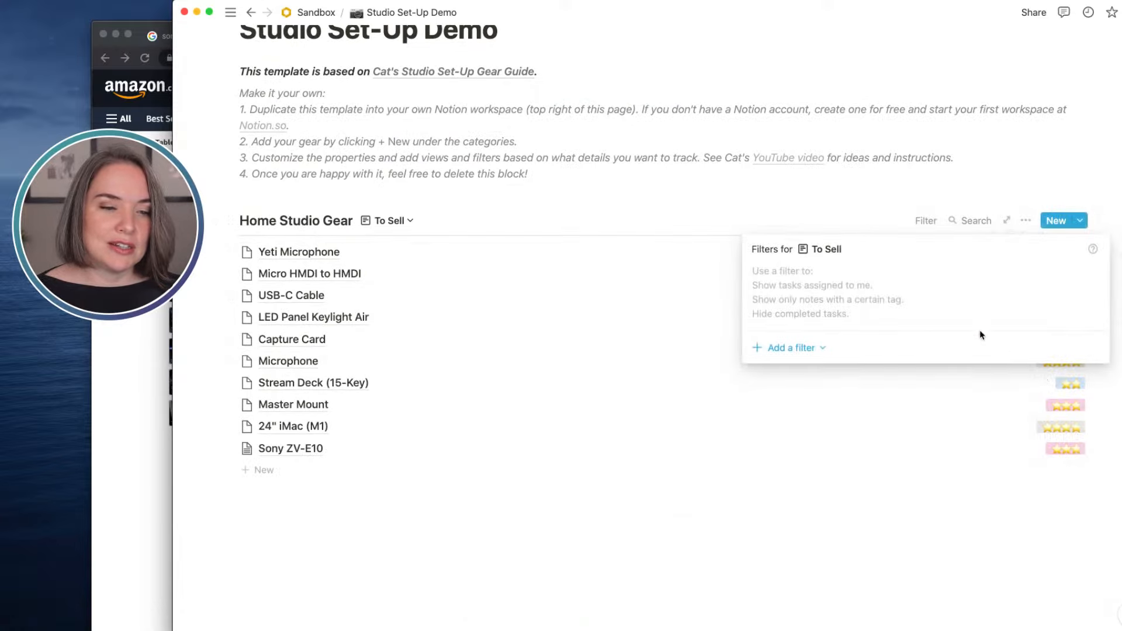
pyautogui.click(820, 356)
pyautogui.click(810, 373)
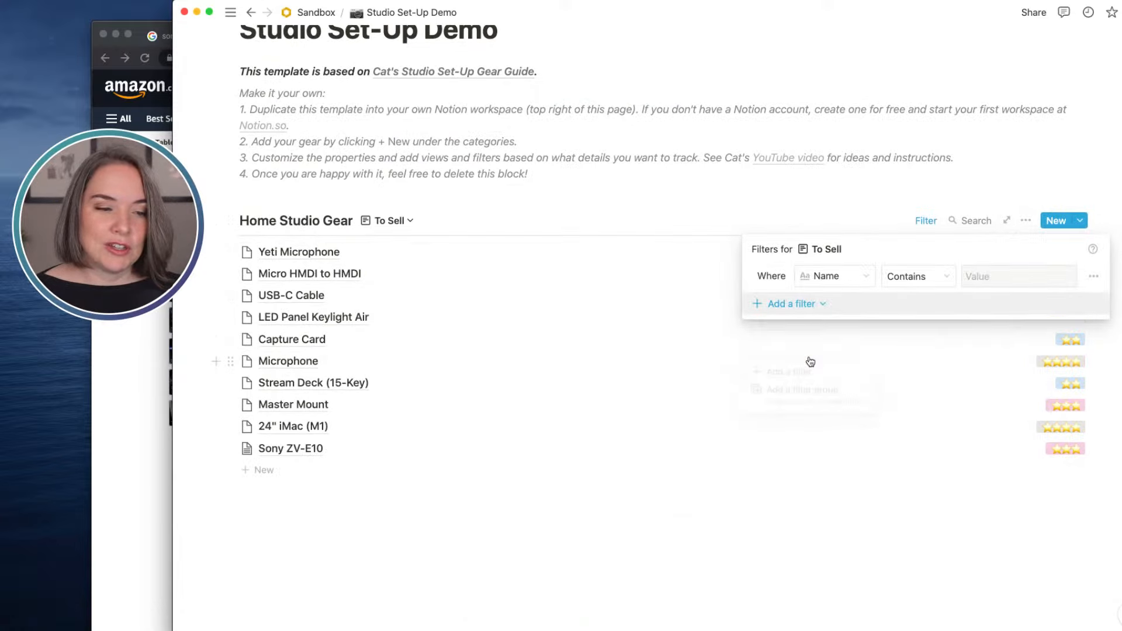
pyautogui.click(834, 276)
pyautogui.click(809, 486)
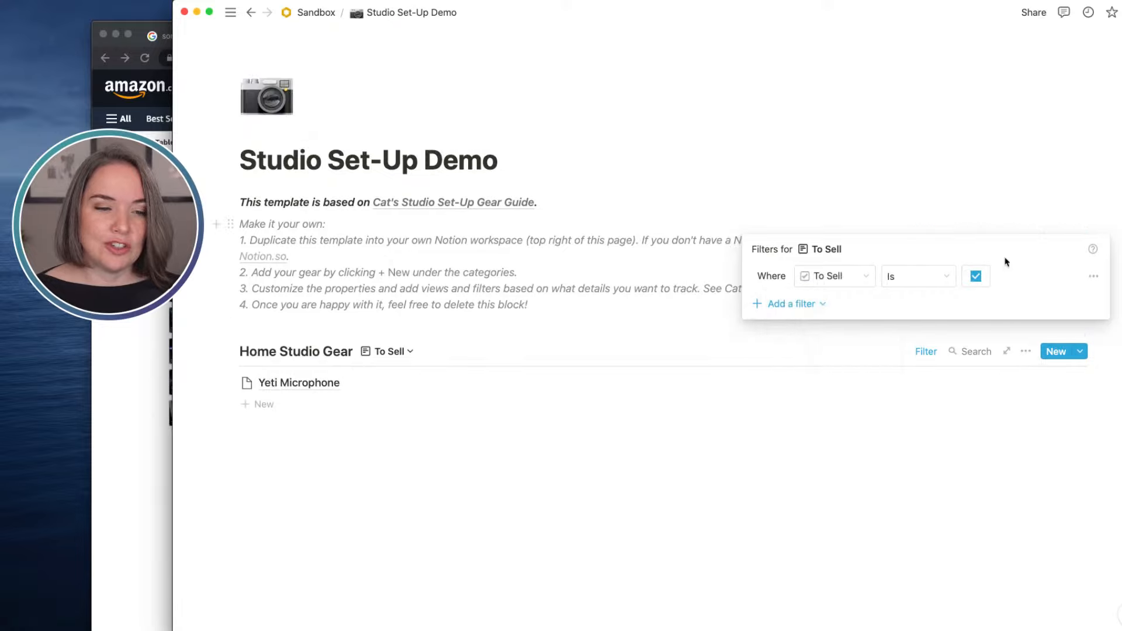
pyautogui.click(800, 235)
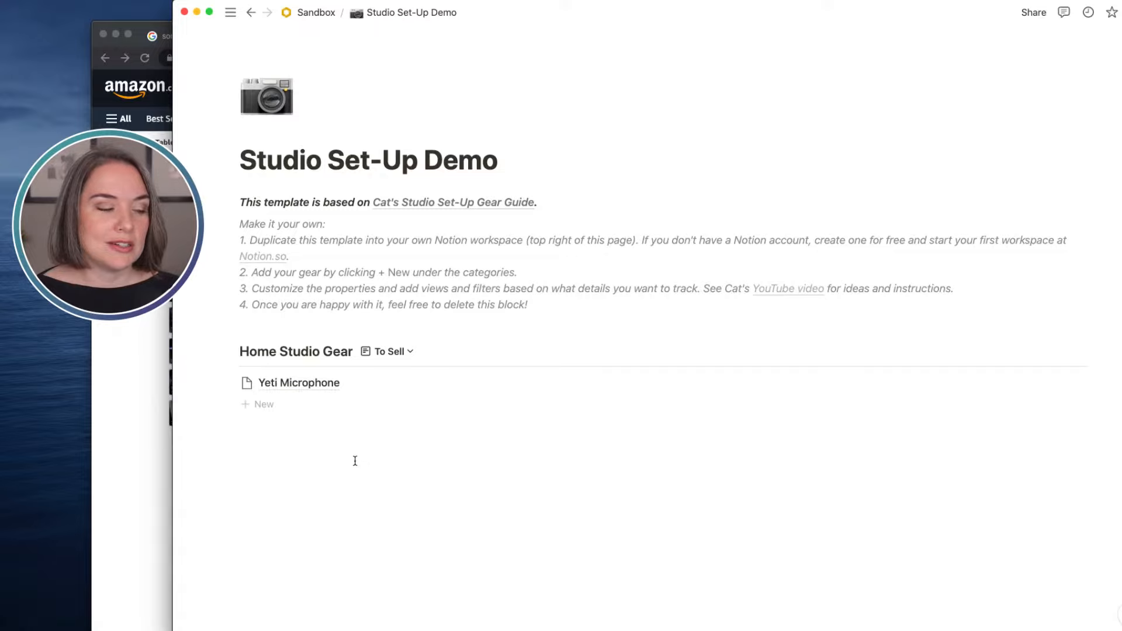
# Open the Yeti Microphone page and add a Number property named Sale Price
pyautogui.click(301, 386)
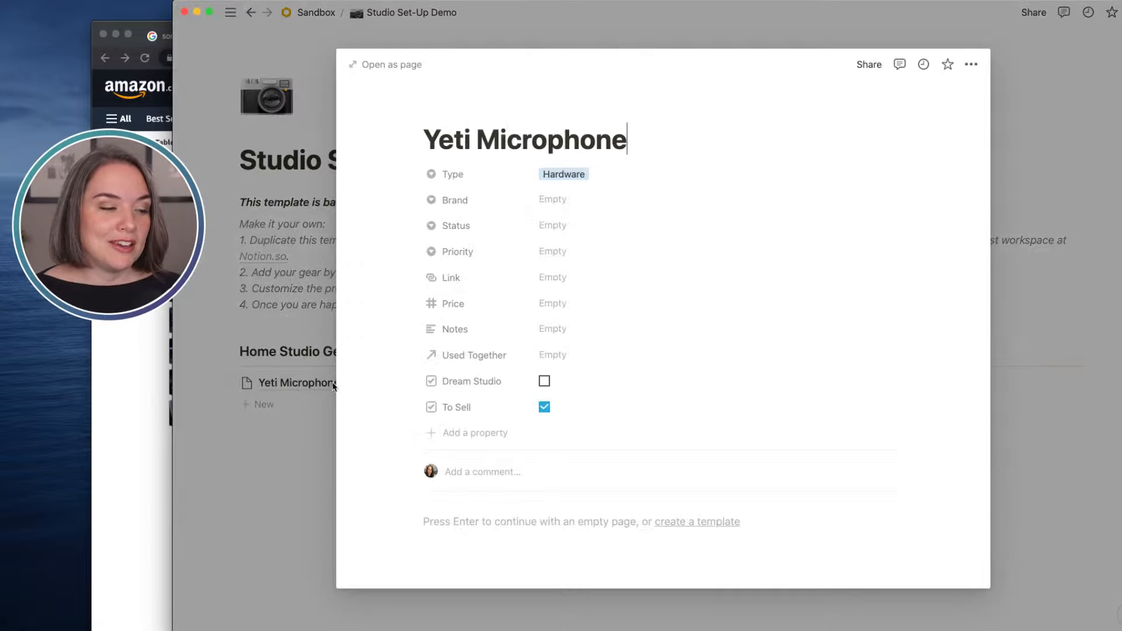
pyautogui.click(474, 433)
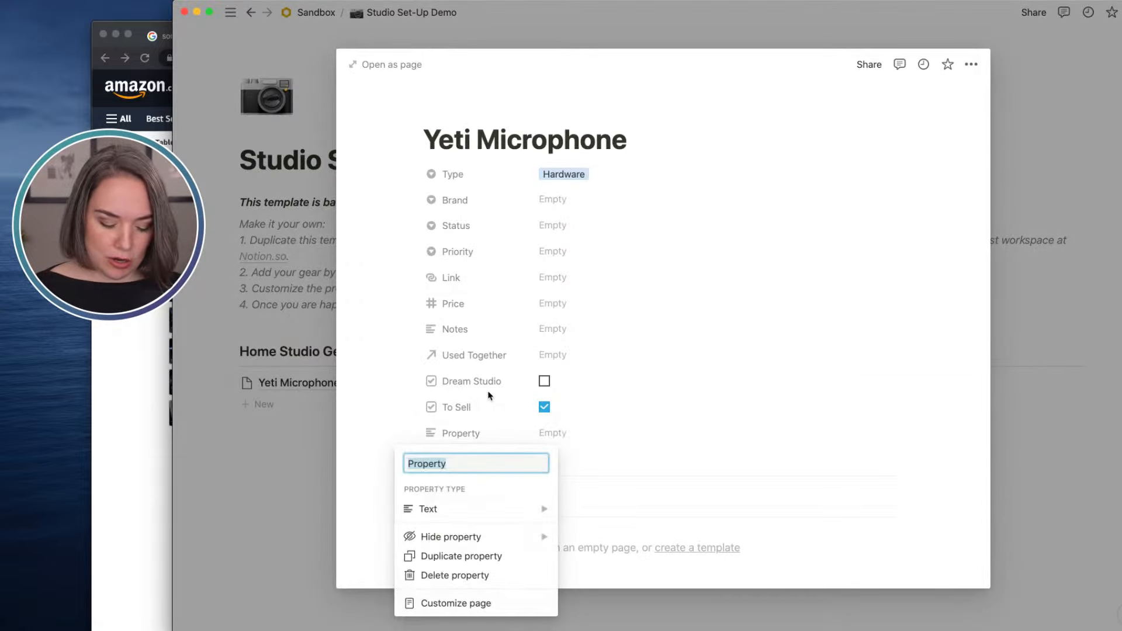
pyautogui.write('Sale Price')
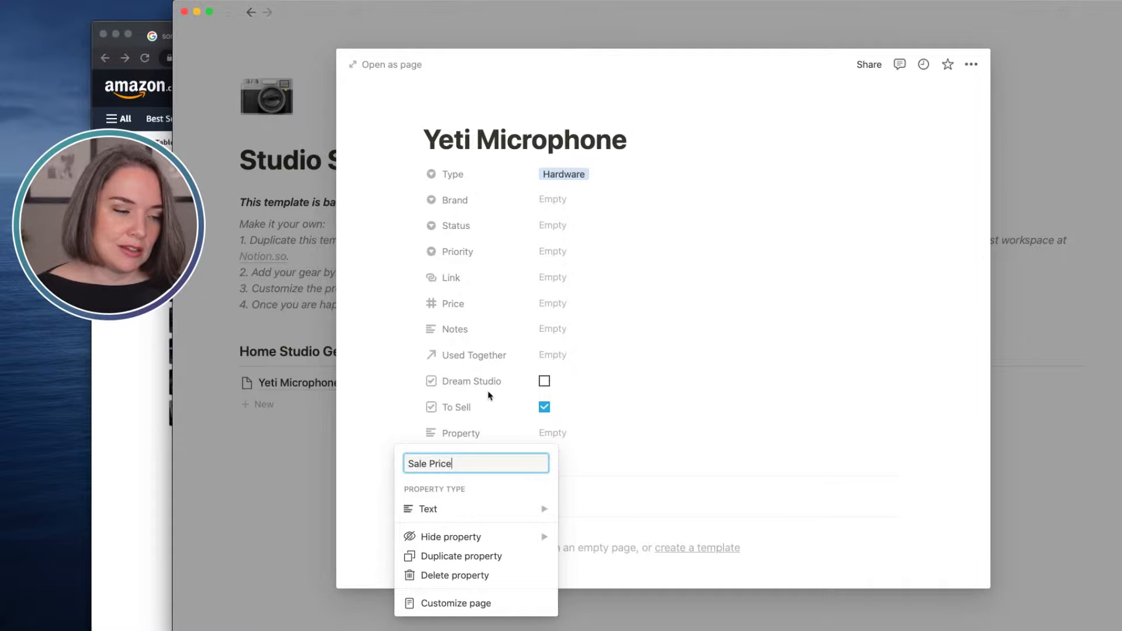
pyautogui.click(508, 508)
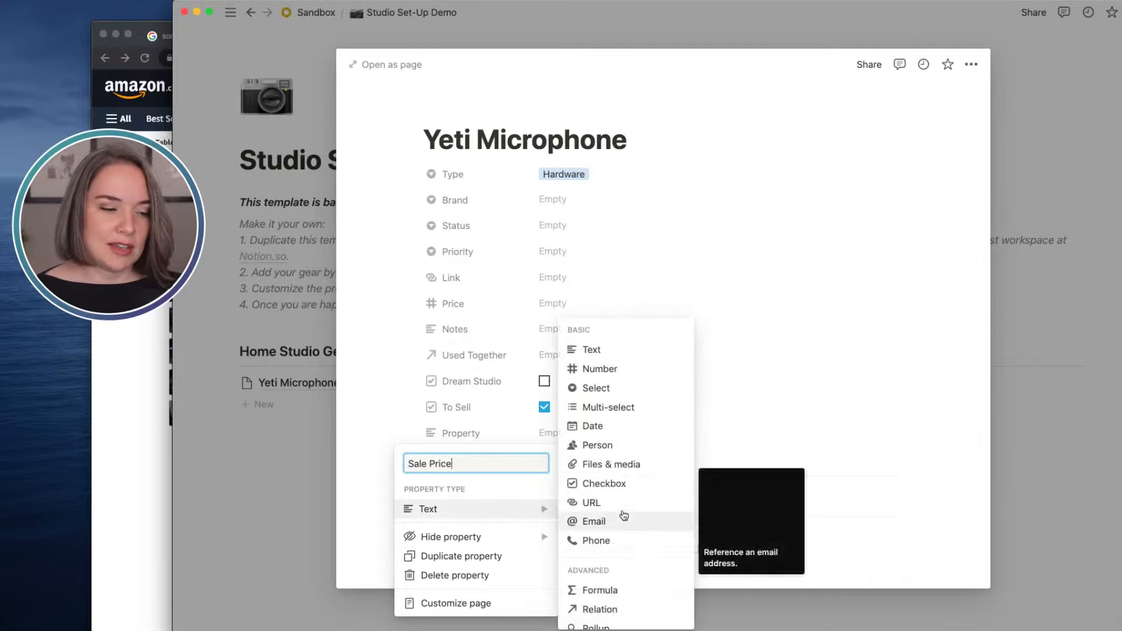
pyautogui.click(620, 374)
pyautogui.click(479, 434)
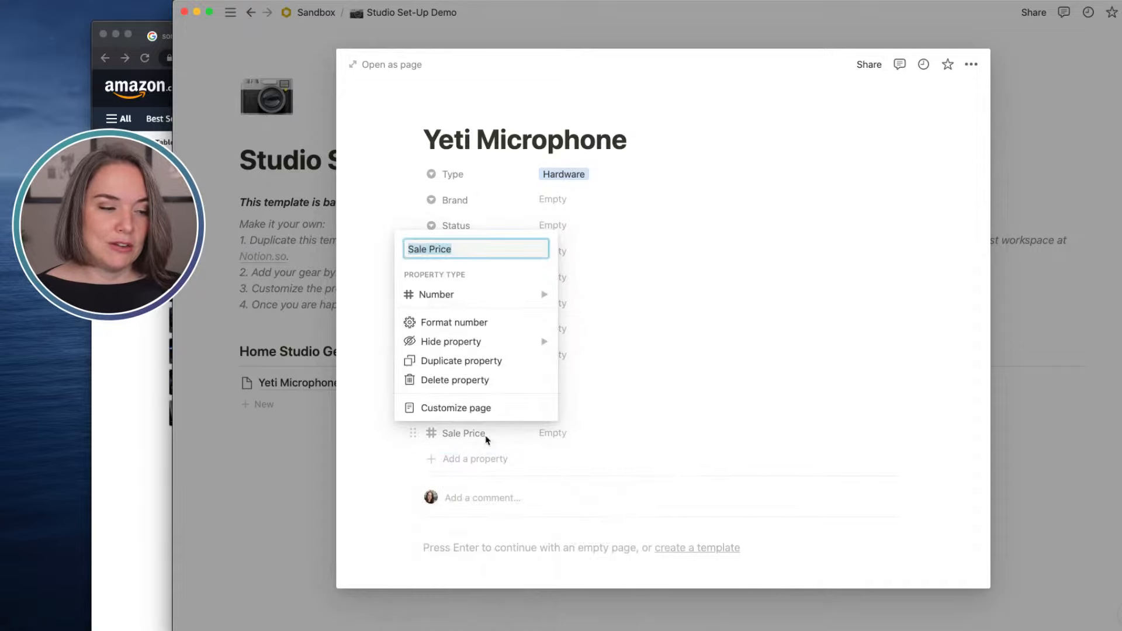
pyautogui.press('Escape')
# Set the Yeti Microphone's Sale Price to 50
pyautogui.click(555, 433)
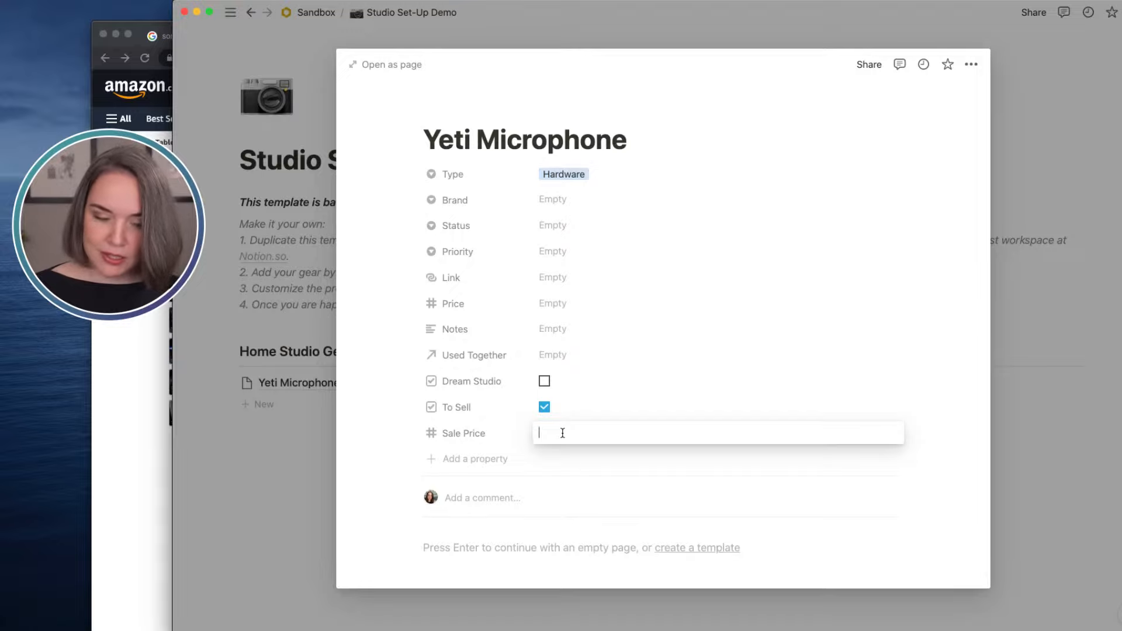
pyautogui.write('5')
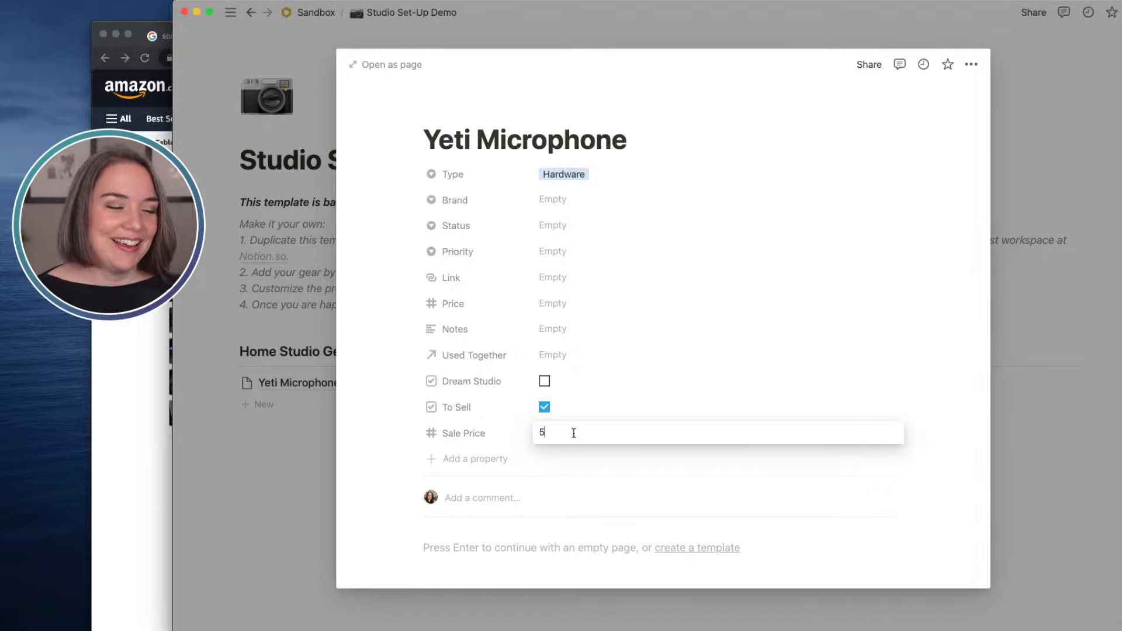
pyautogui.write('0')
pyautogui.press('Tab')
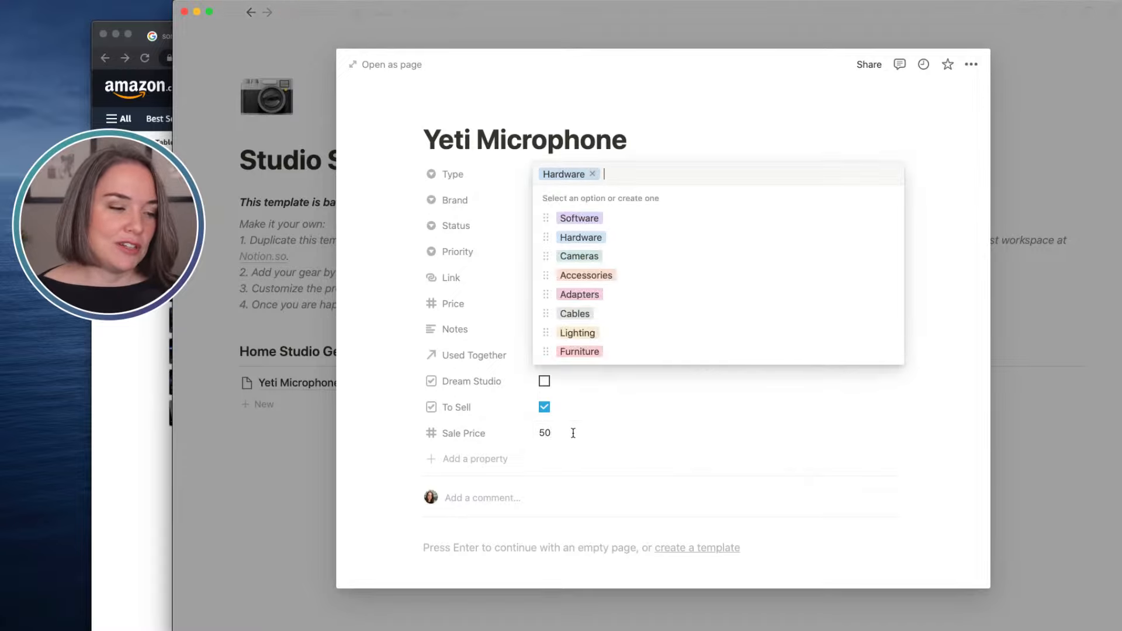
# Format the Sale Price property as Canadian dollar and close the Yeti Microphone page
pyautogui.click(474, 438)
pyautogui.click(472, 438)
pyautogui.click(483, 325)
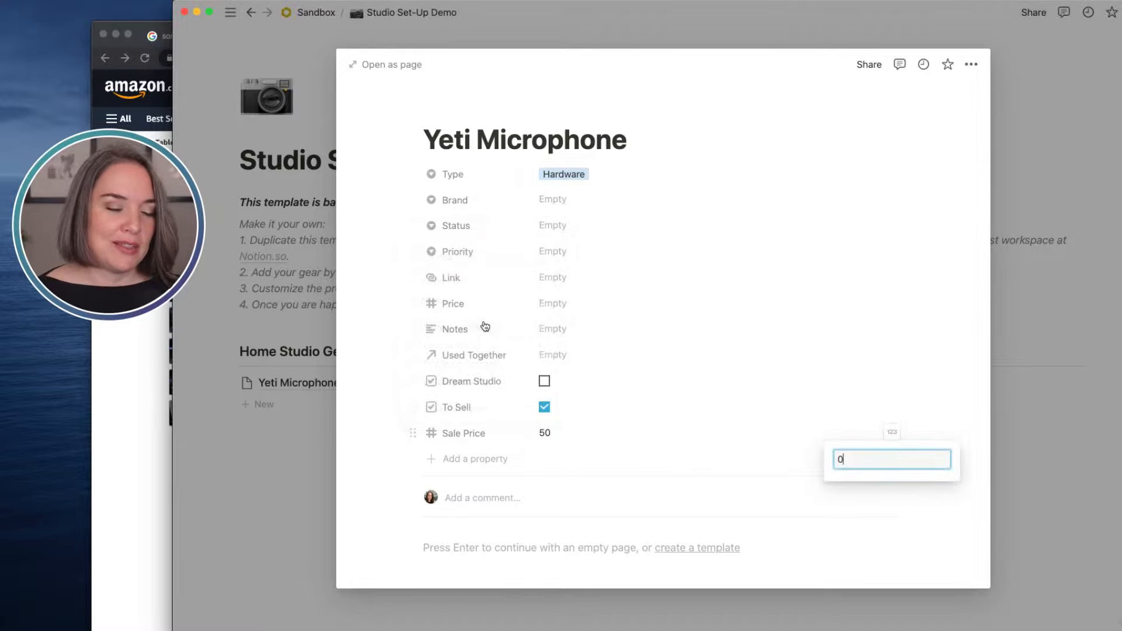
pyautogui.click(876, 459)
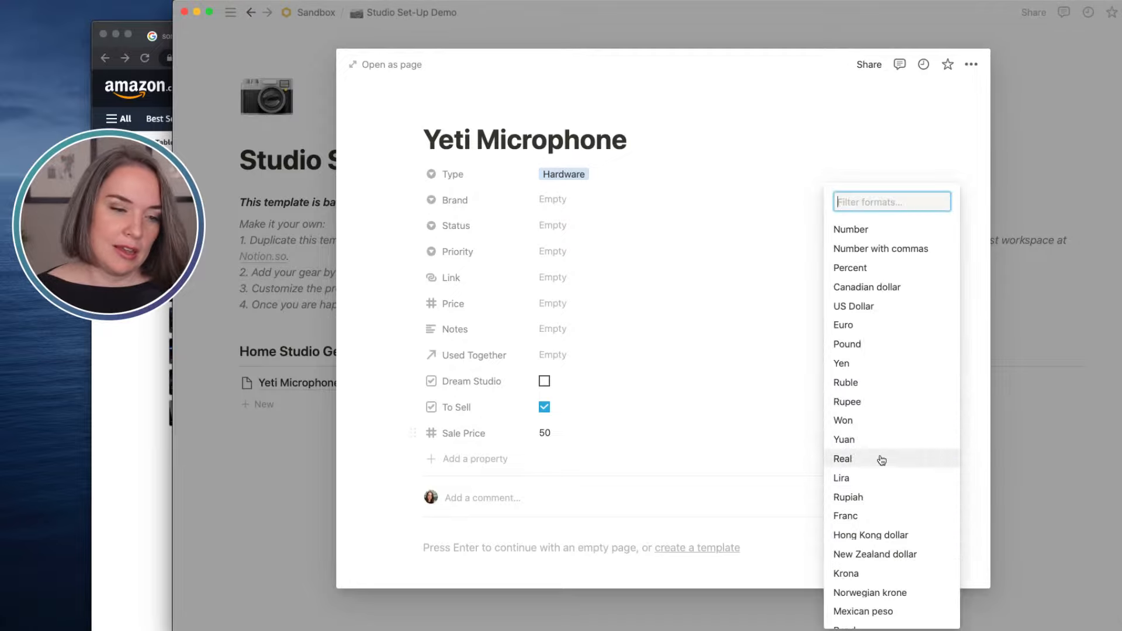
pyautogui.click(874, 287)
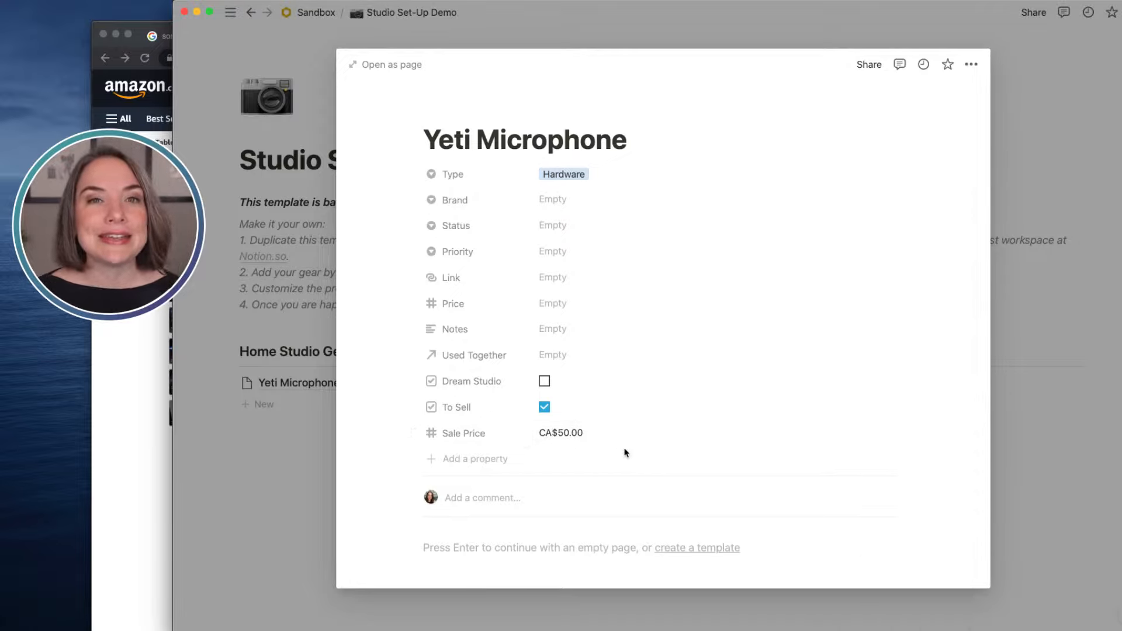
pyautogui.click(300, 439)
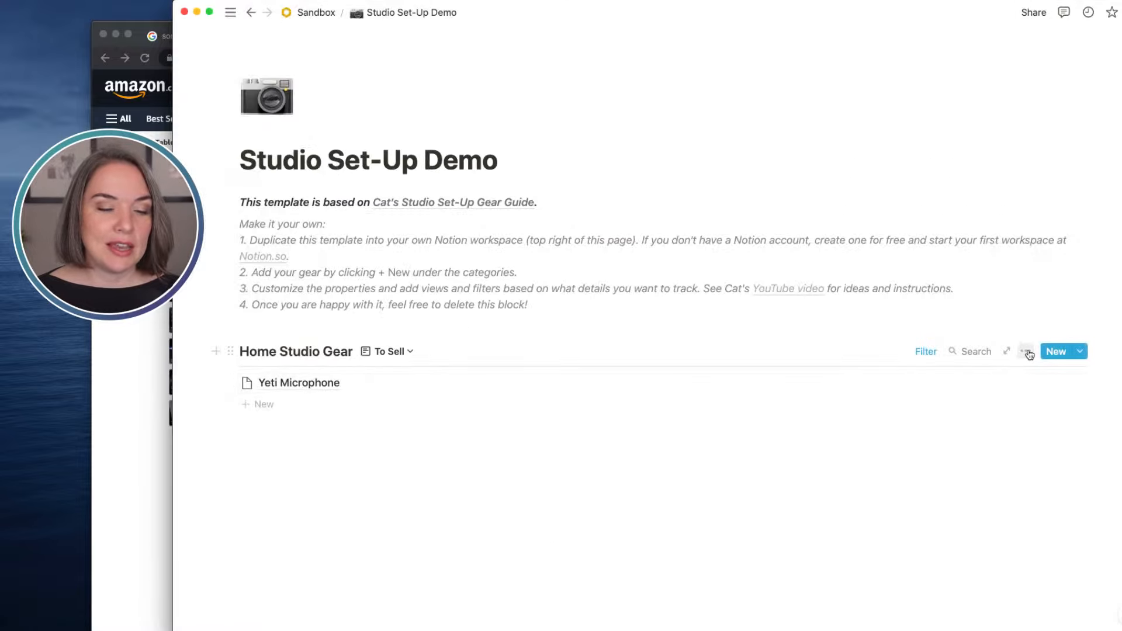
# Show the Sale Price and Type properties in the To Sell list, moving To Sell below Type in the property order
pyautogui.click(1028, 353)
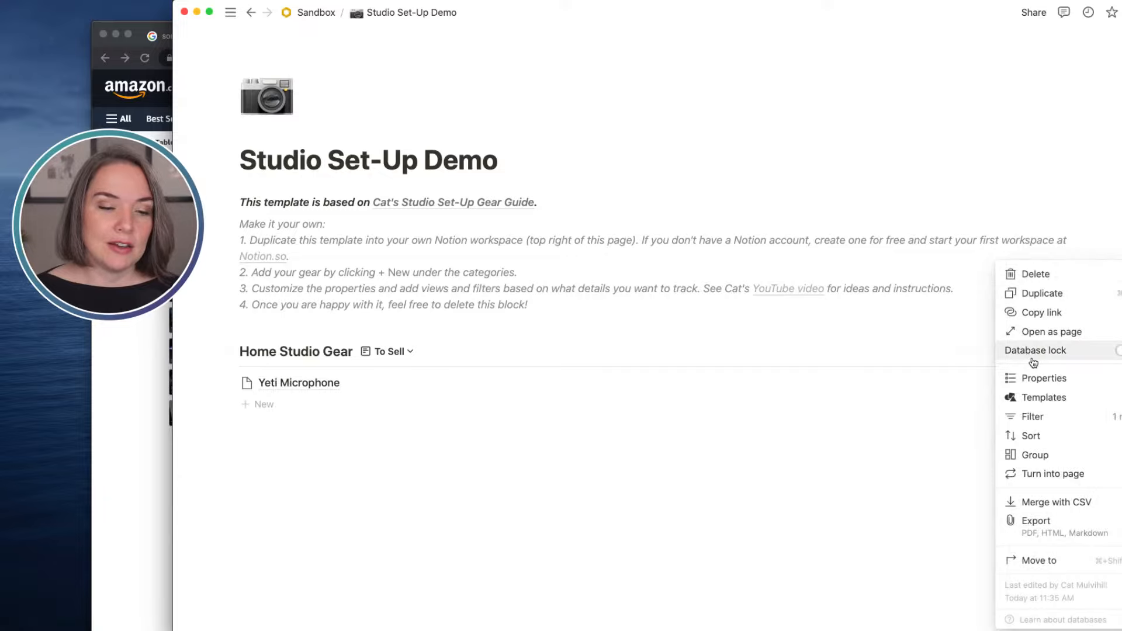
pyautogui.click(1037, 379)
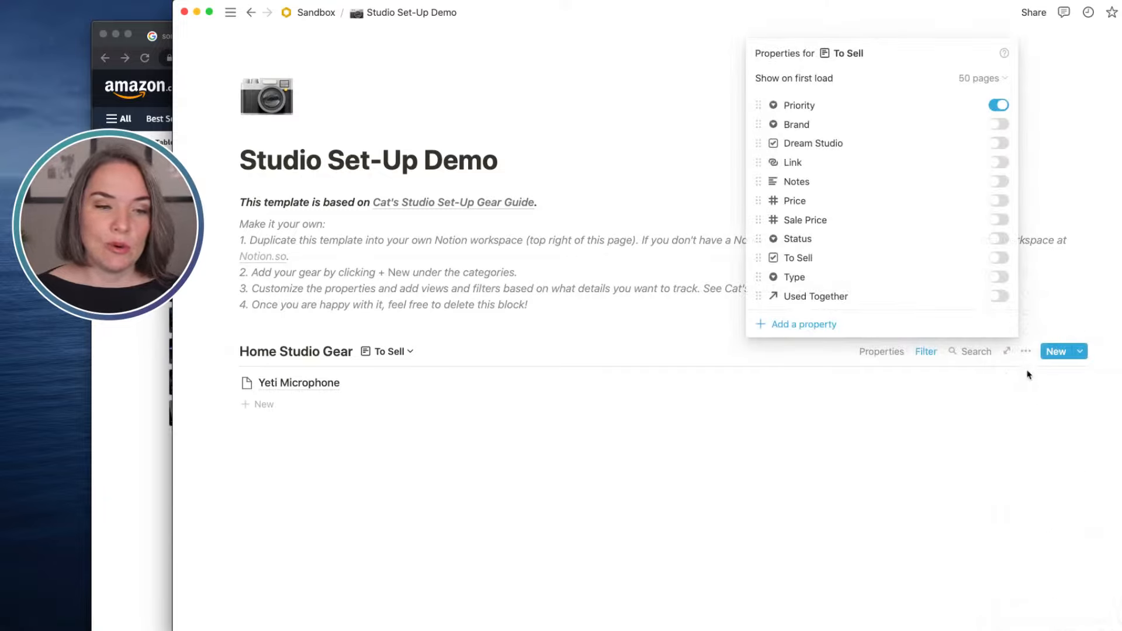
pyautogui.click(998, 220)
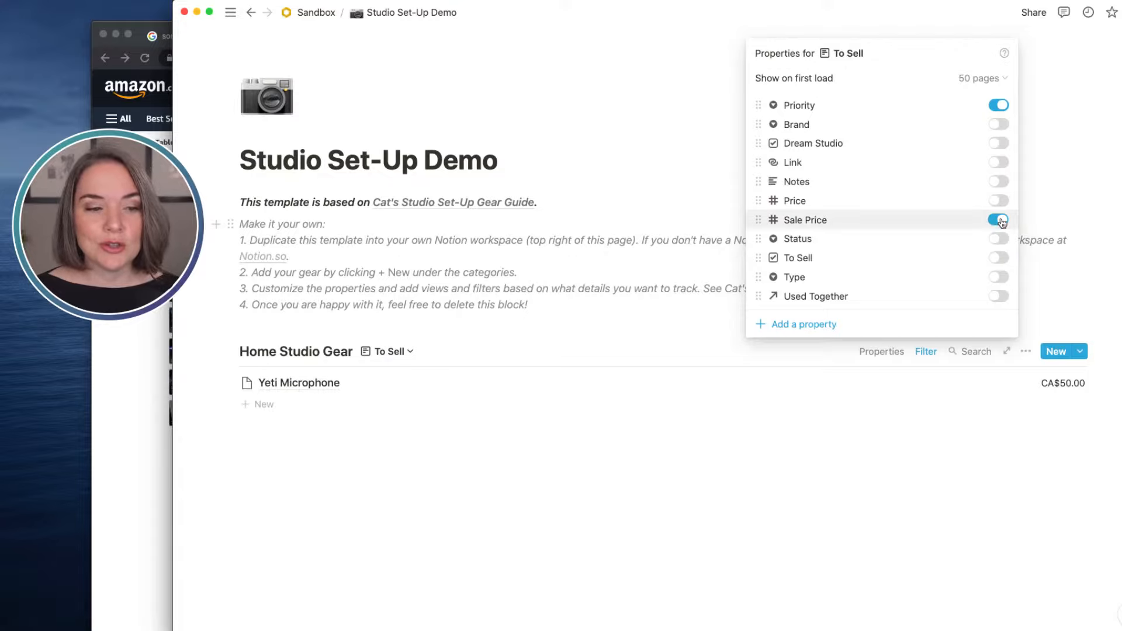
pyautogui.moveTo(1002, 255); pyautogui.dragTo(1004, 276)
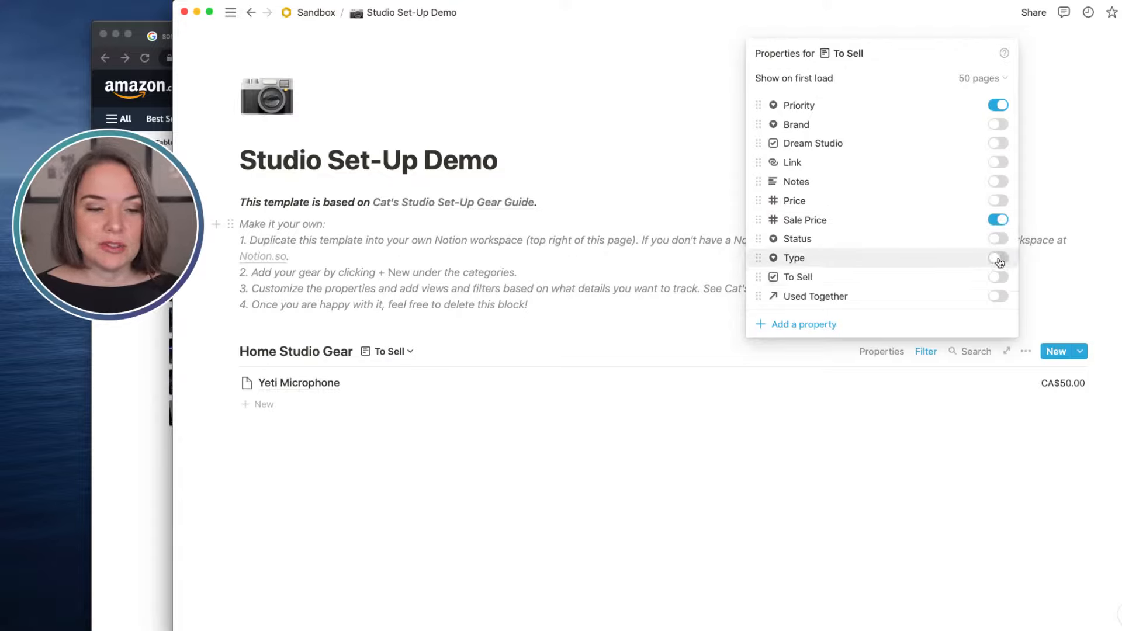
pyautogui.click(1001, 261)
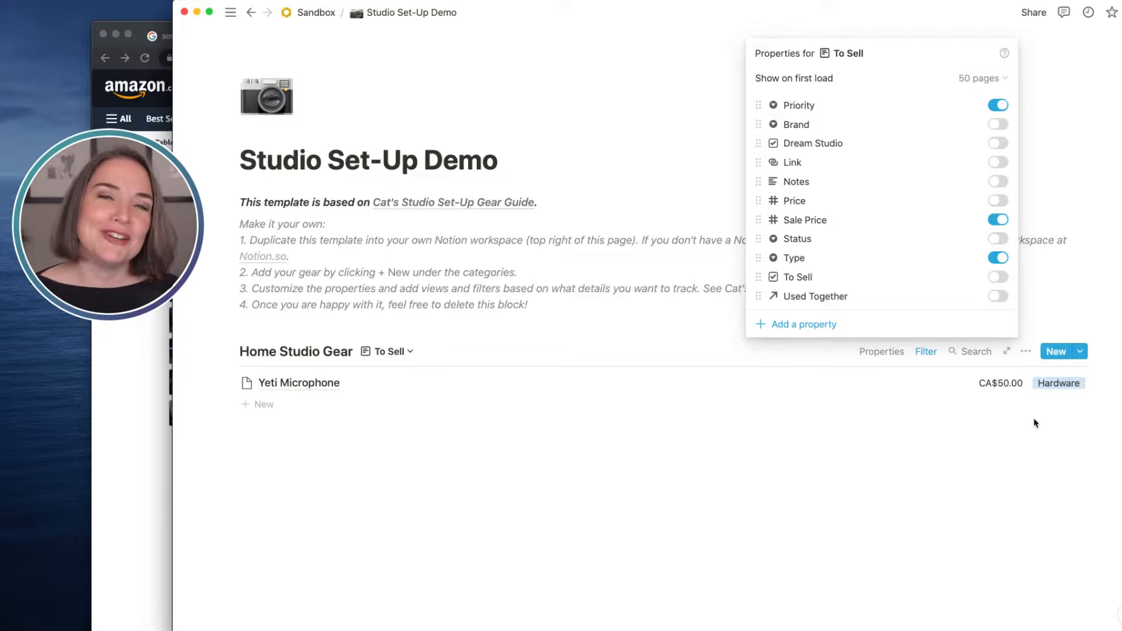
pyautogui.click(856, 470)
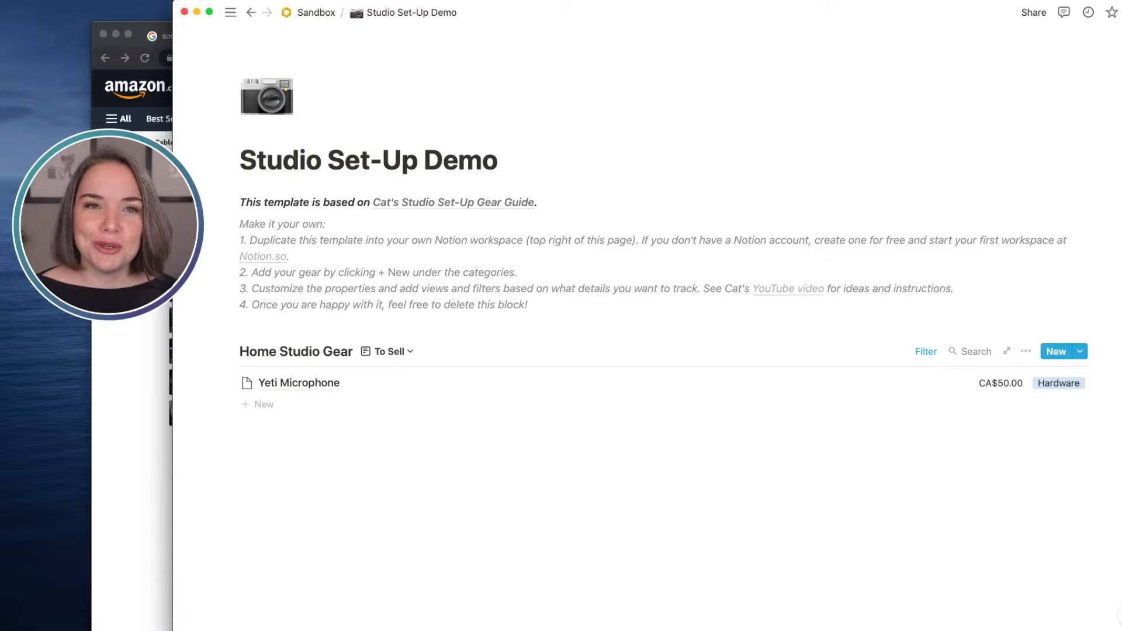
# Switch the Home Studio Gear database back to the BY TYPE board and look over its cards
pyautogui.click(379, 351)
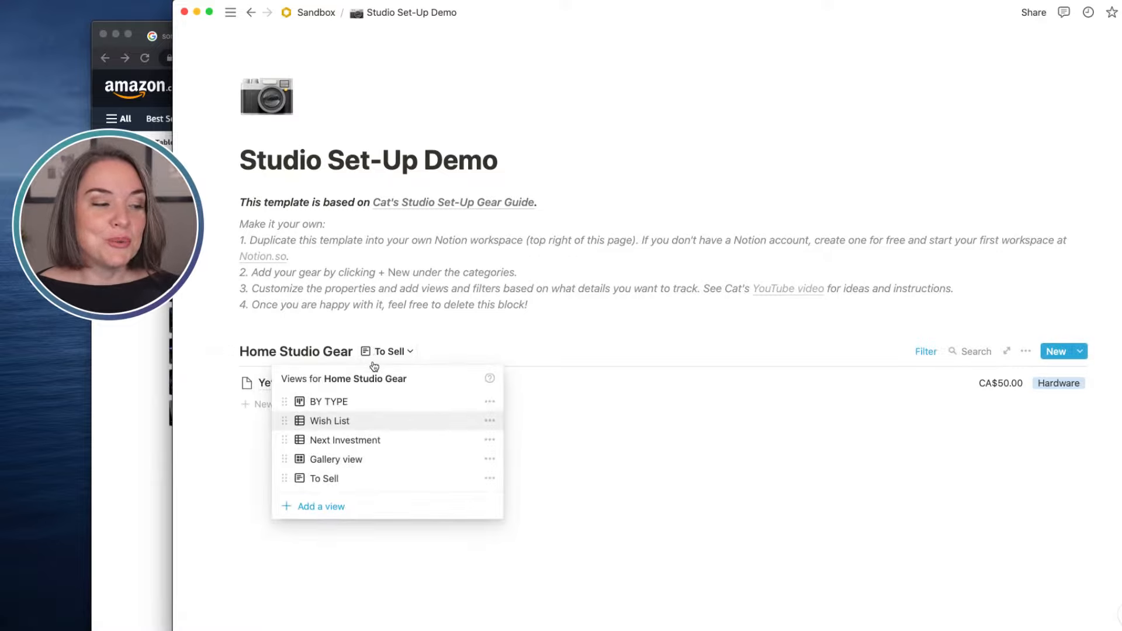
pyautogui.click(364, 402)
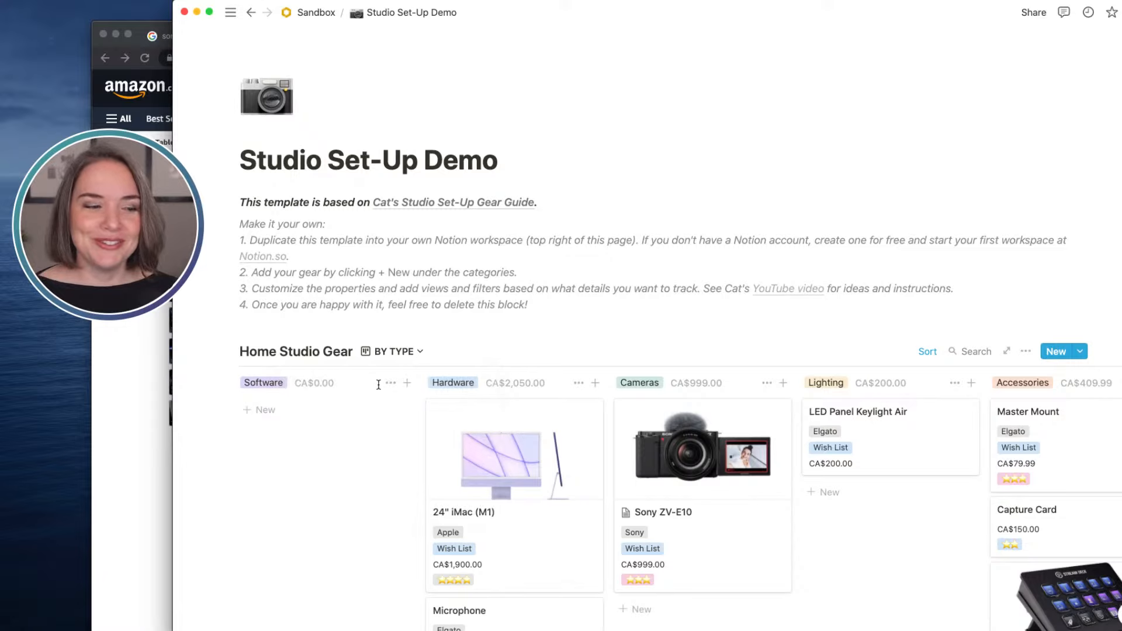
pyautogui.scroll(-4, 379, 384)
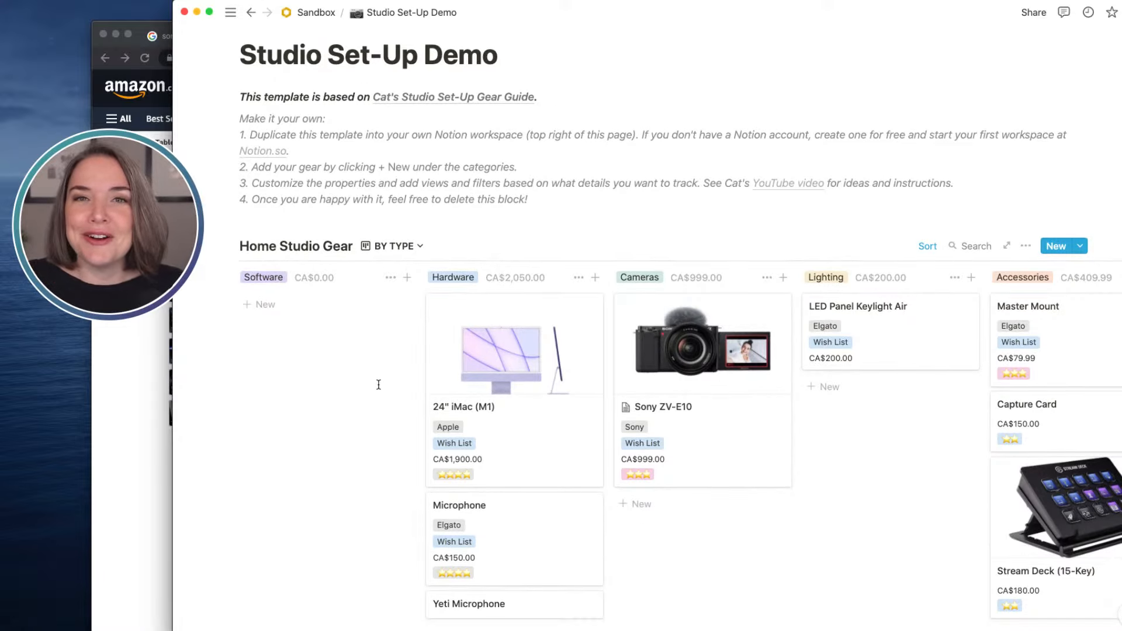